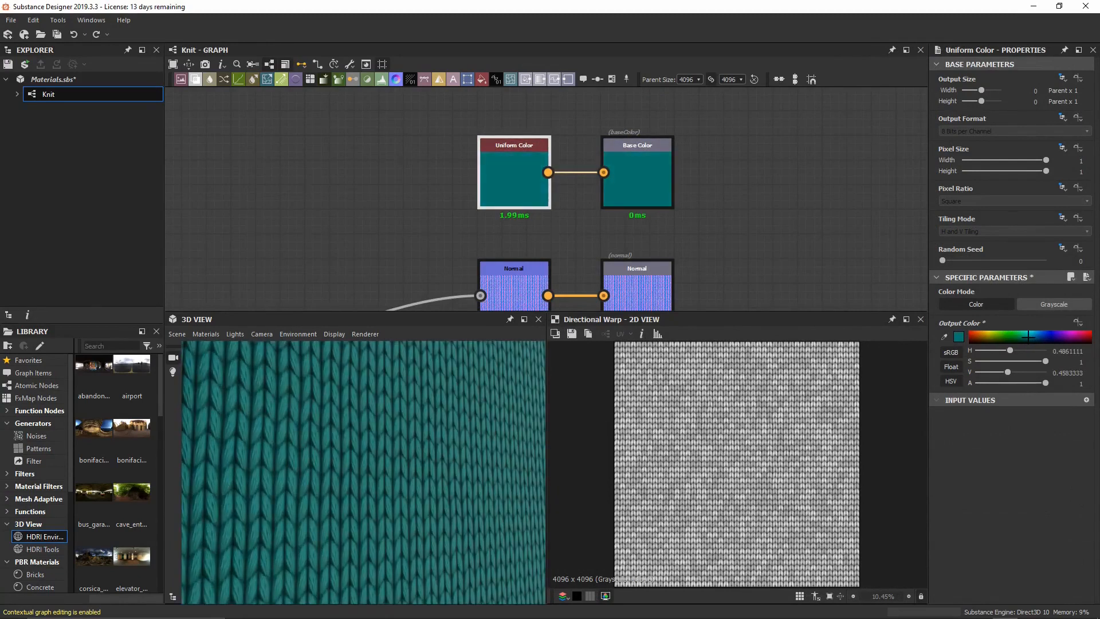
scroll(367, 459, "down", 4)
left_click_drag(374, 480, 392, 504)
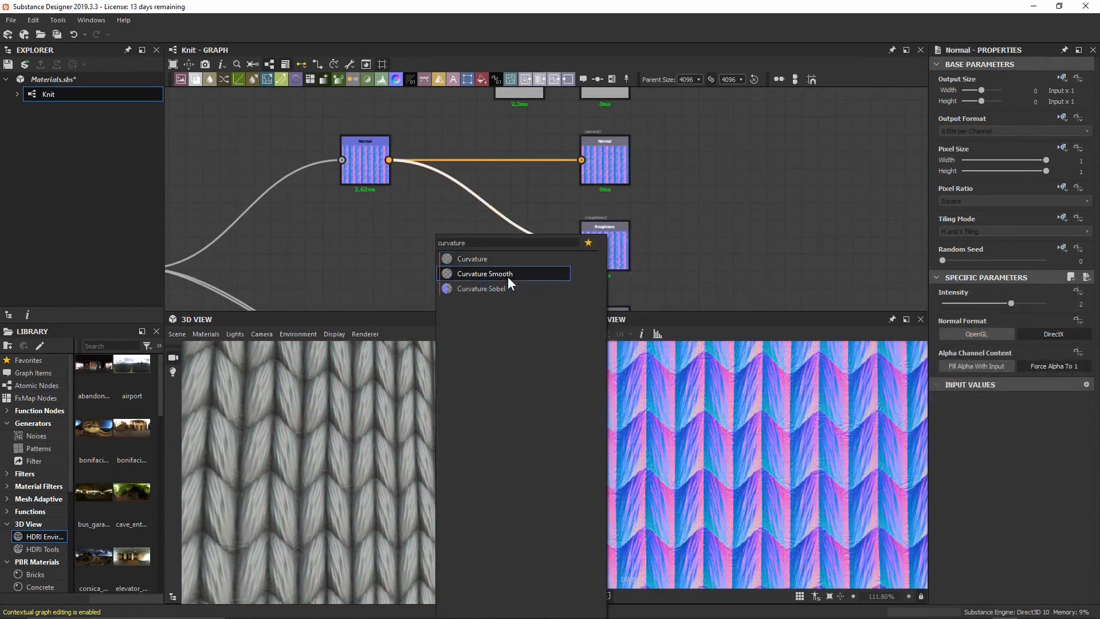
Add a Curvature Smooth node fed by the Normal node's output.
left_click(508, 277)
left_click_drag(485, 224, 421, 259)
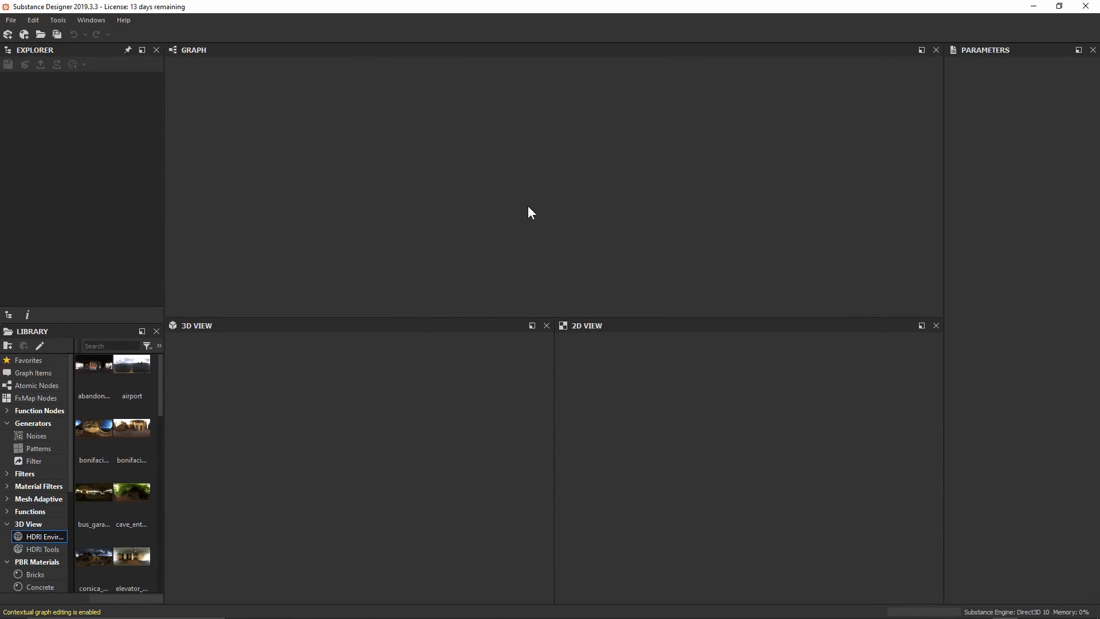
Create a new Substance graph named Knit from the PBR (Metallic/Roughness) template.
left_click(11, 21)
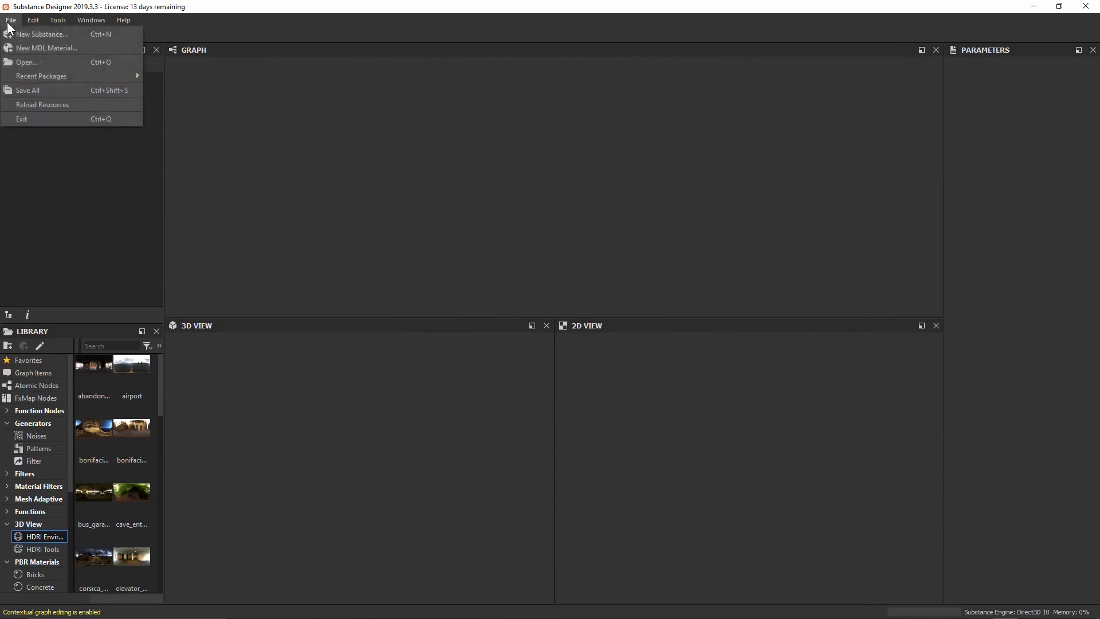
left_click(59, 196)
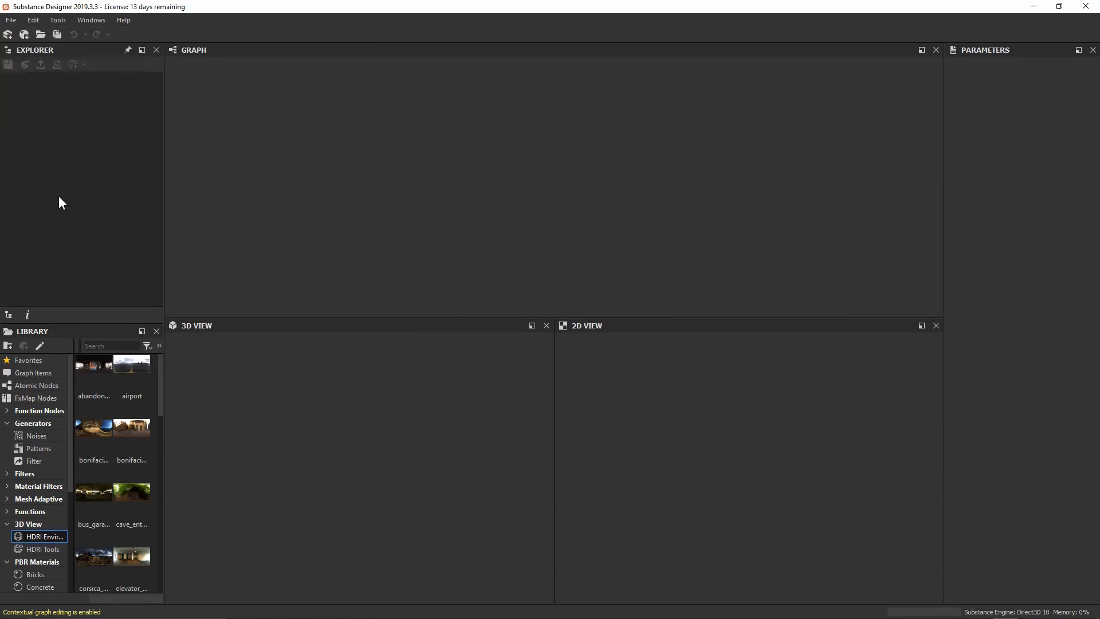
left_click(8, 34)
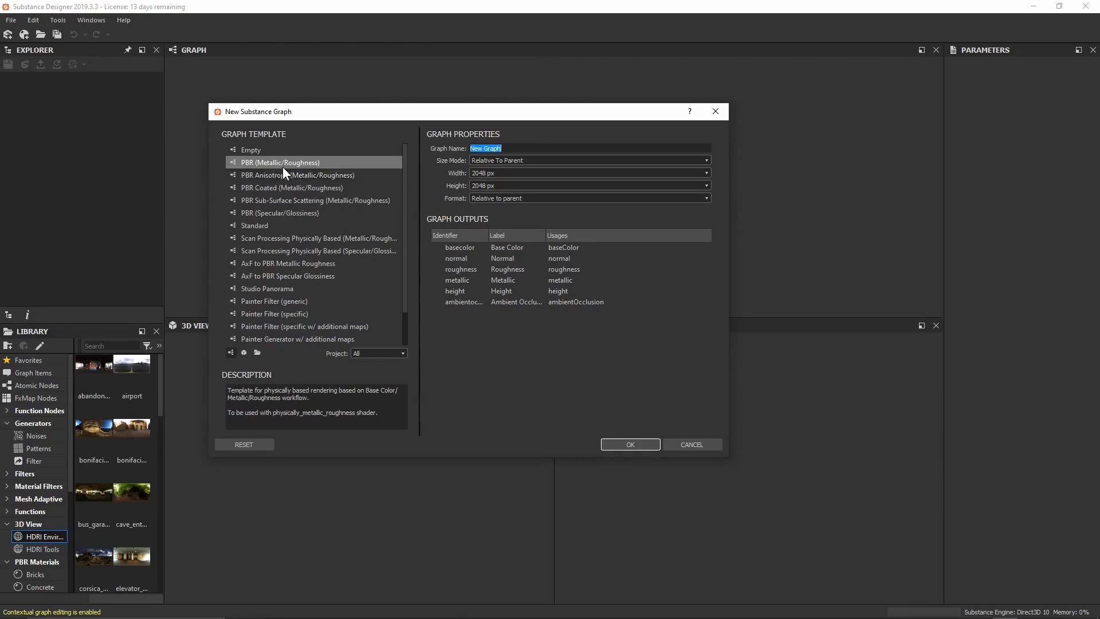
left_click(562, 146)
left_click_drag(562, 147, 443, 160)
type("Knit")
key("Tab")
left_click(617, 442)
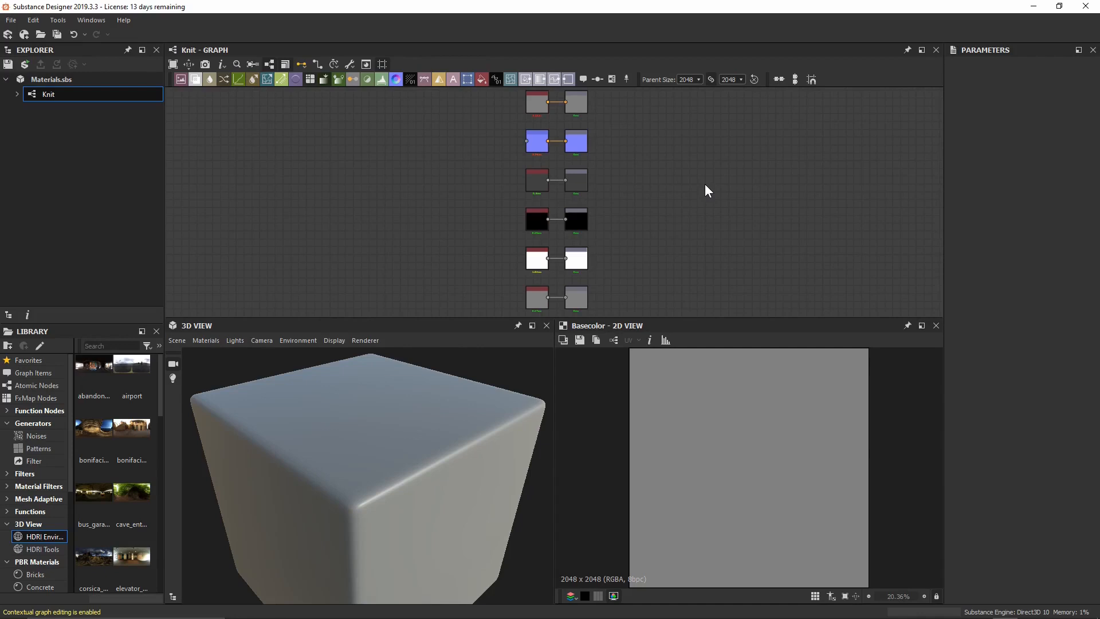
Add a Waveform 1 node in the empty graph area well before the output nodes.
middle_click_drag(401, 216, 629, 207)
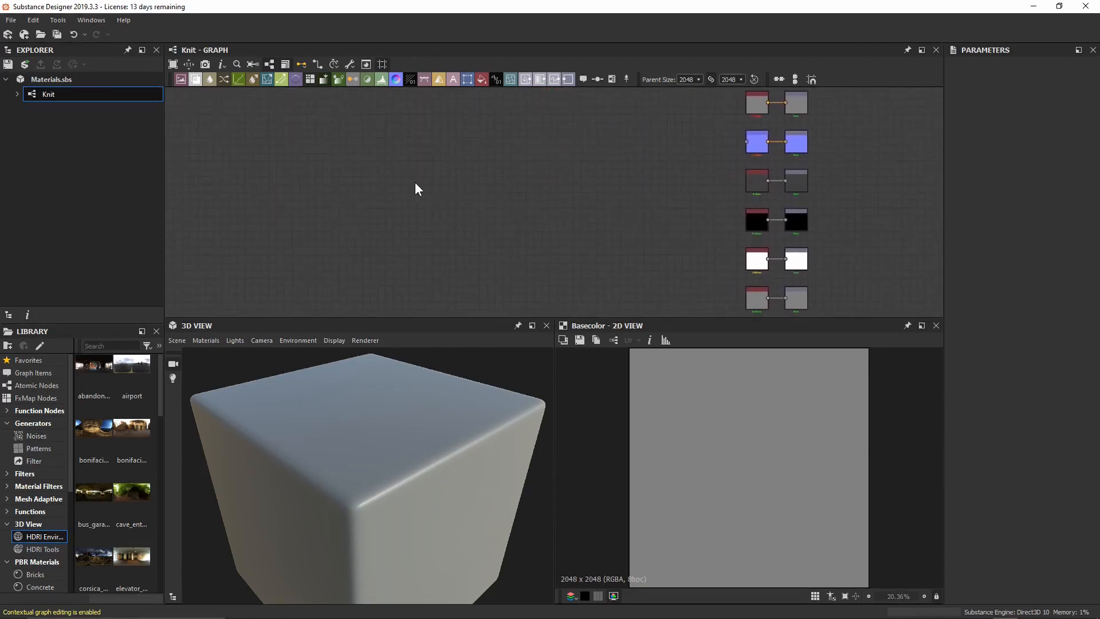
key("space")
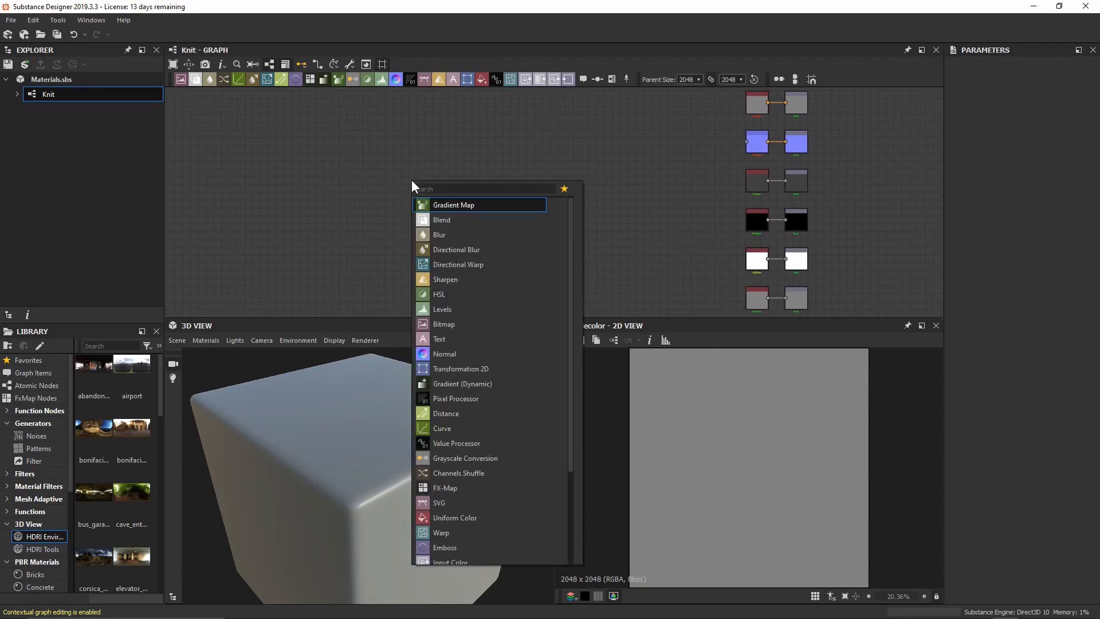
type("wavef")
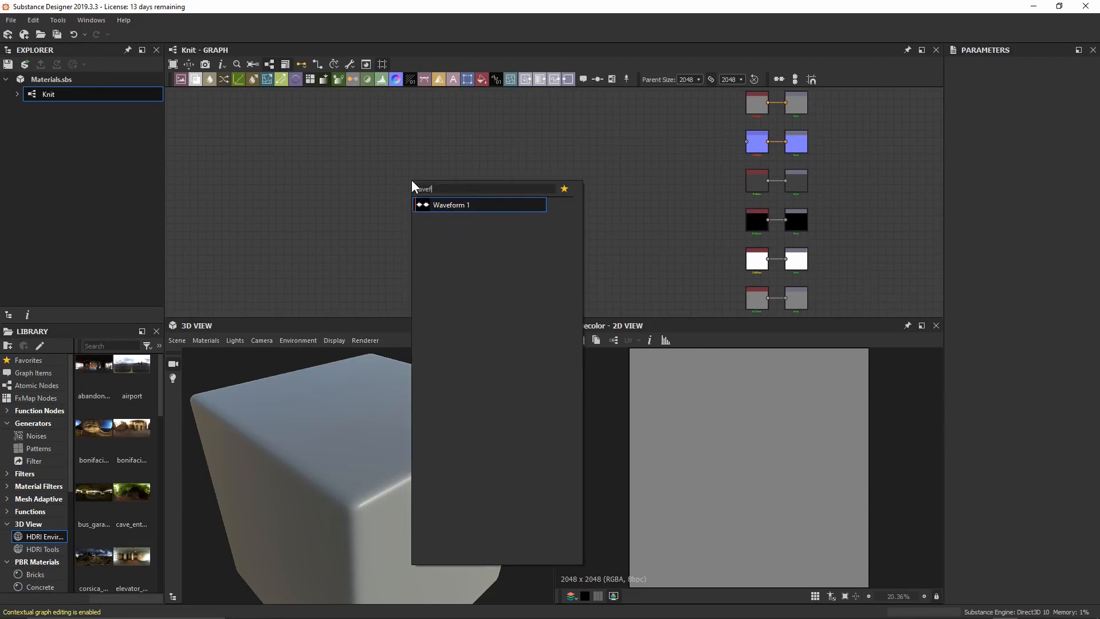
left_click(446, 205)
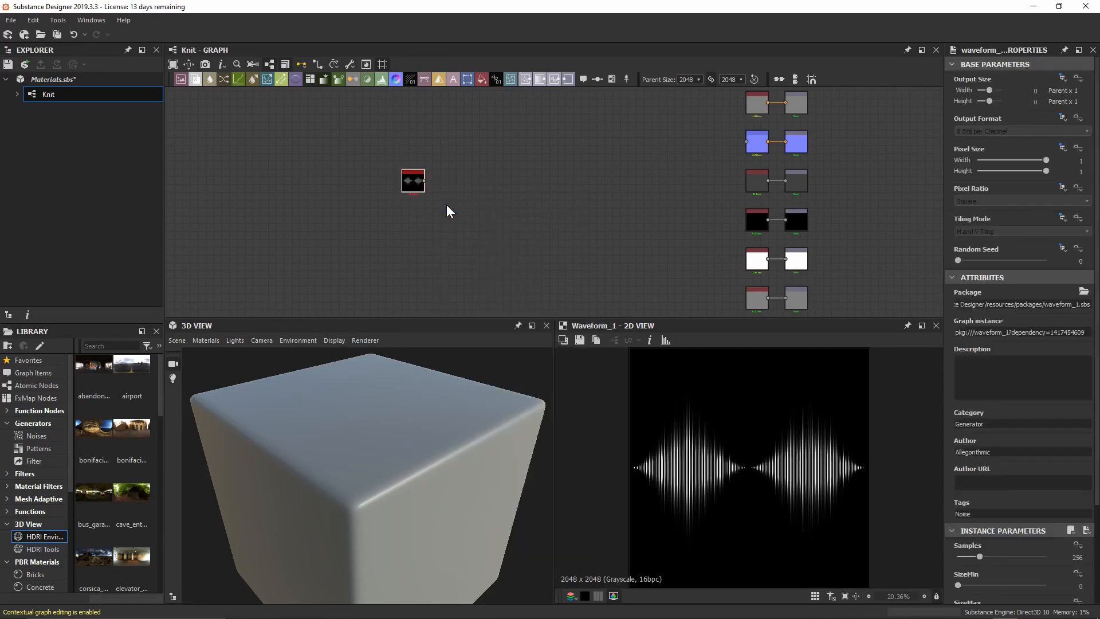
scroll(409, 181, "up", 8)
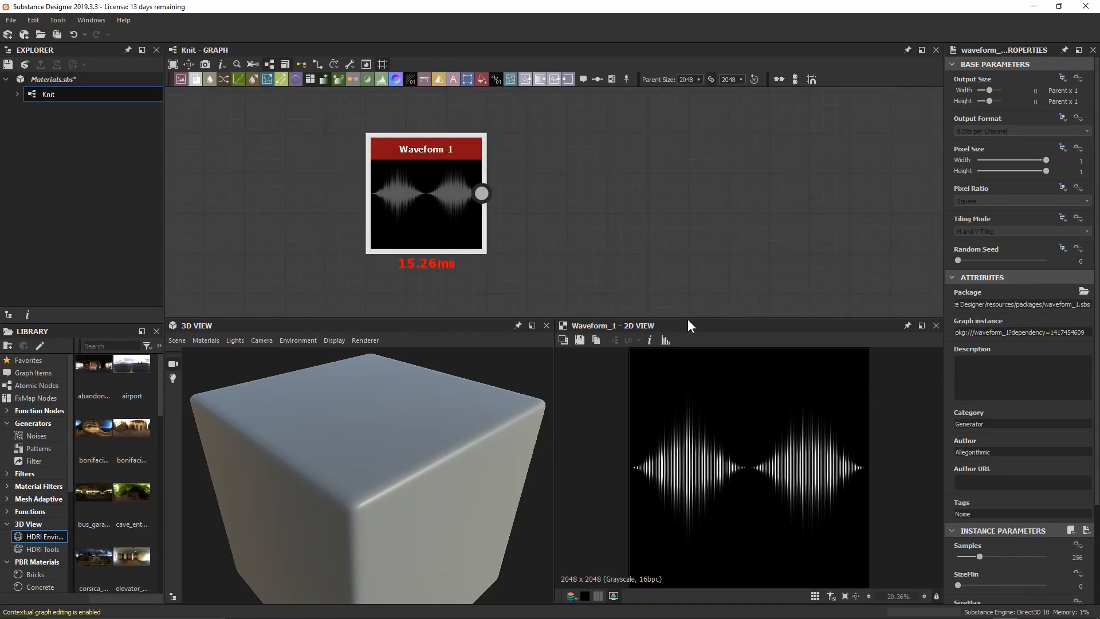
left_click_drag(689, 318, 689, 311)
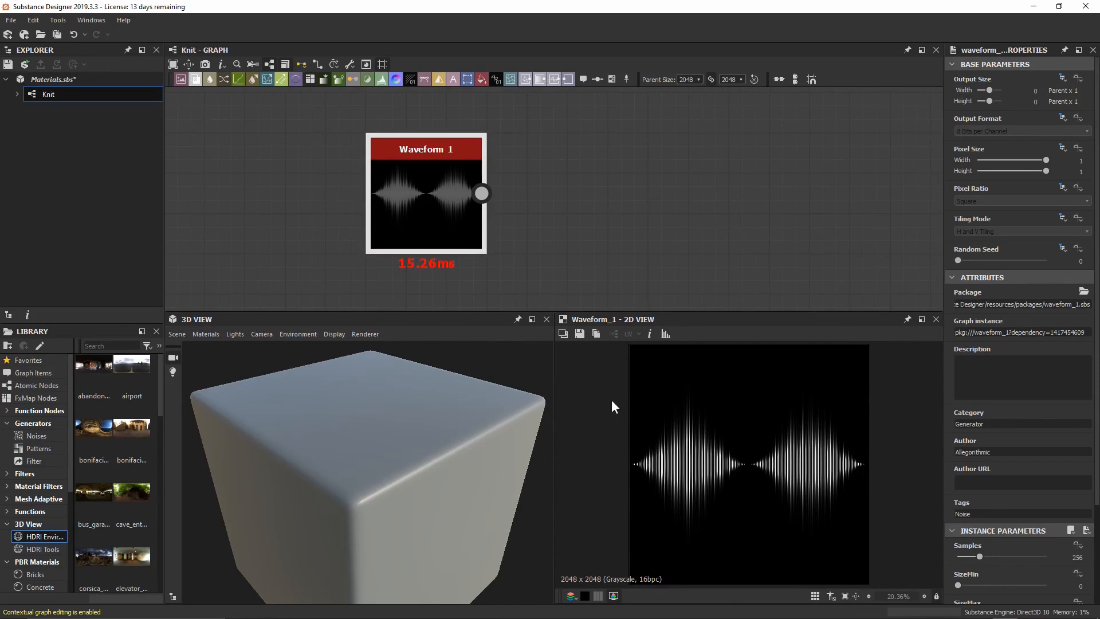
Set the Waveform 1 node's WaveNumber to 1.
scroll(1020, 361, "down", 3)
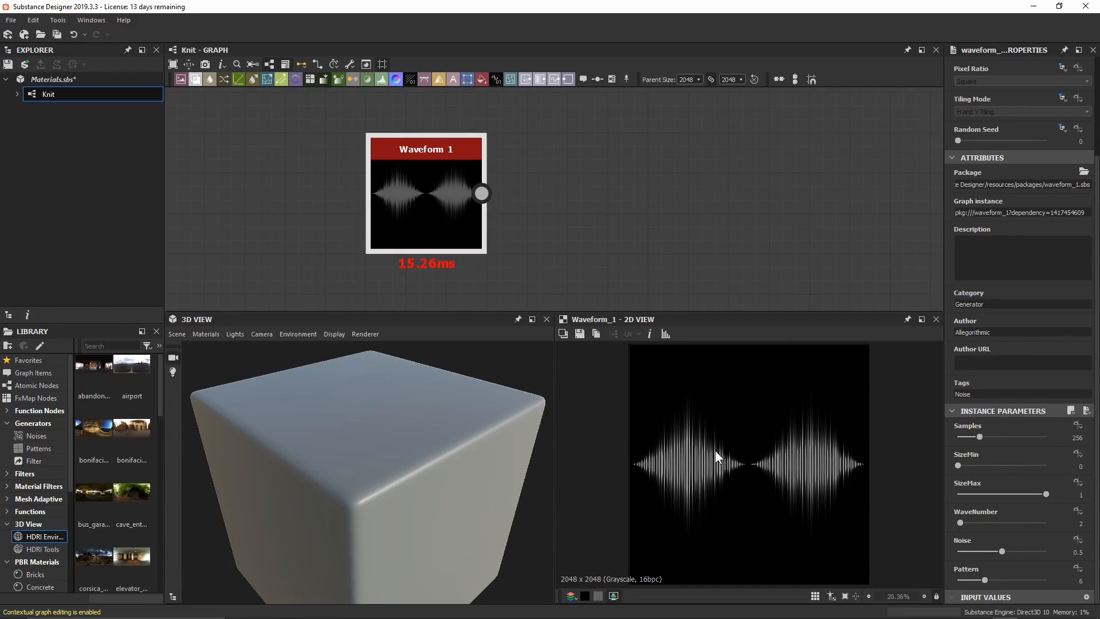
left_click(962, 522)
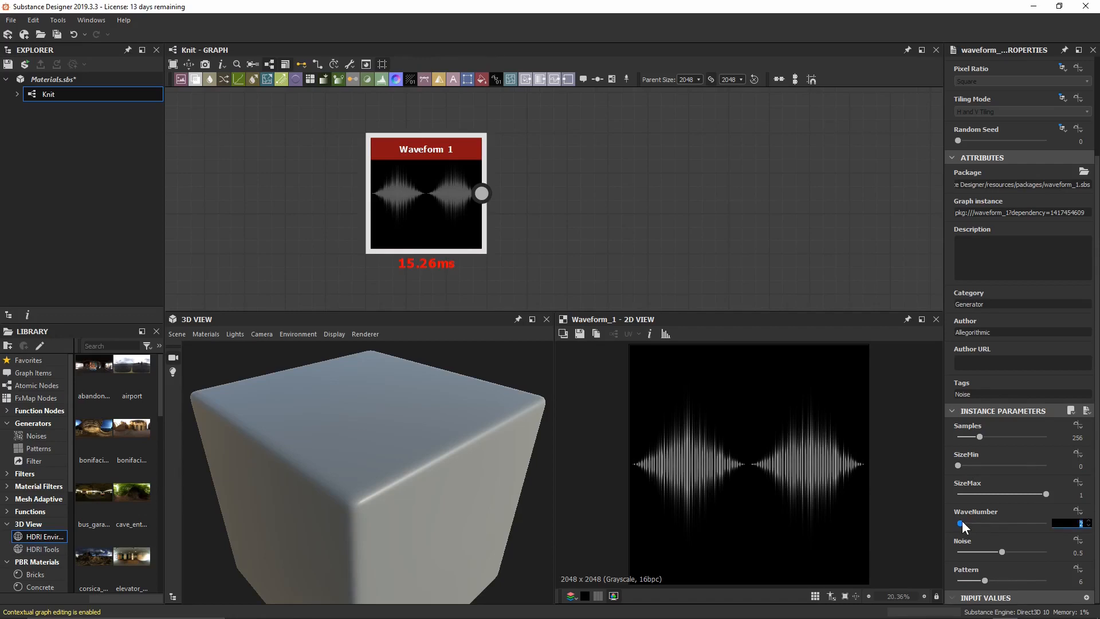
type("1")
key("Return")
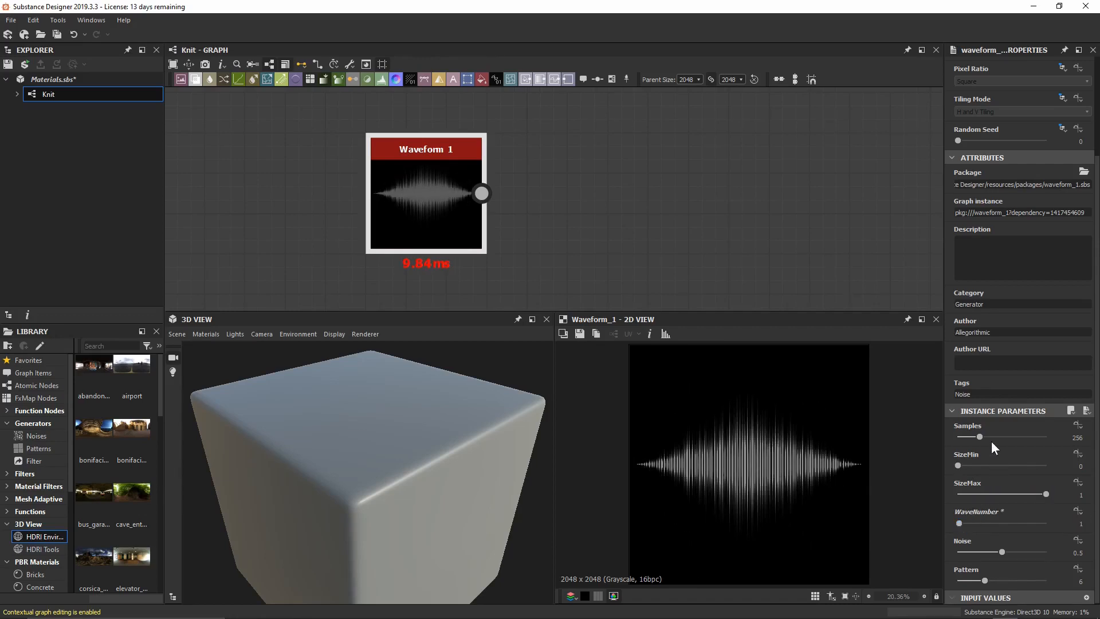
Set the Waveform 1 node's Samples to 1024 and its Noise to 0.
scroll(814, 471, "up", 3)
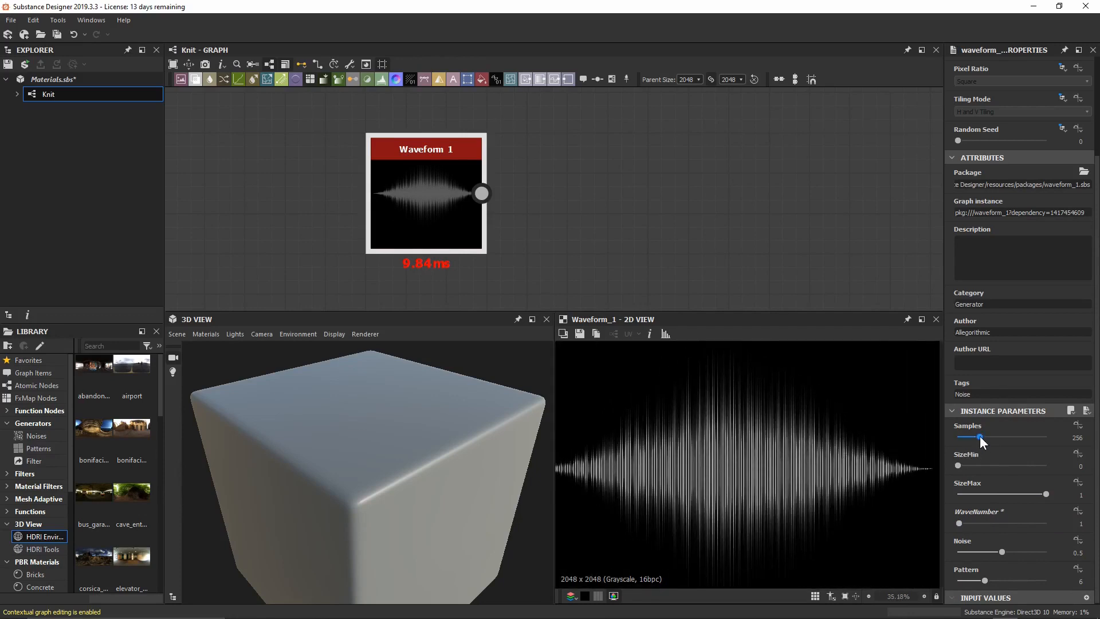
left_click_drag(979, 436, 1046, 436)
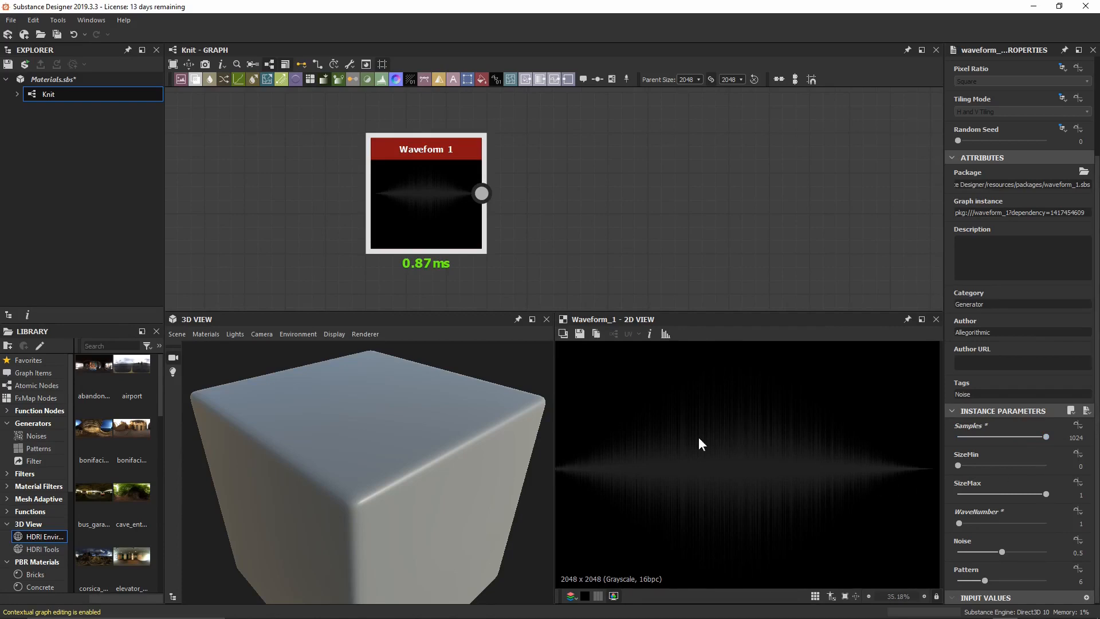
scroll(699, 436, "up", 6)
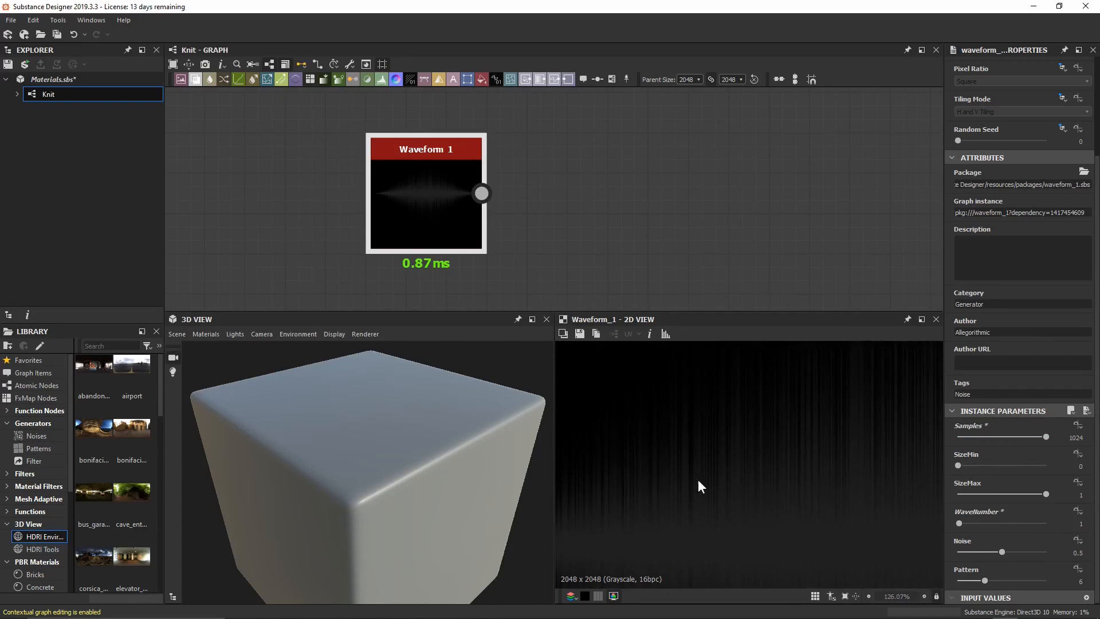
scroll(860, 484, "down", 4)
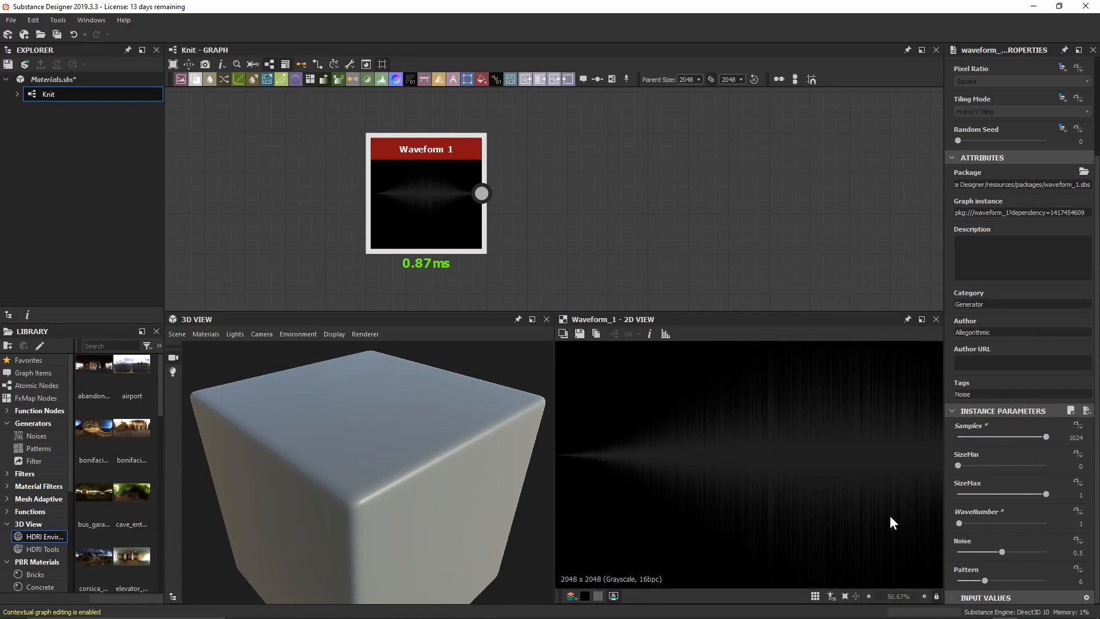
left_click_drag(1008, 551, 951, 544)
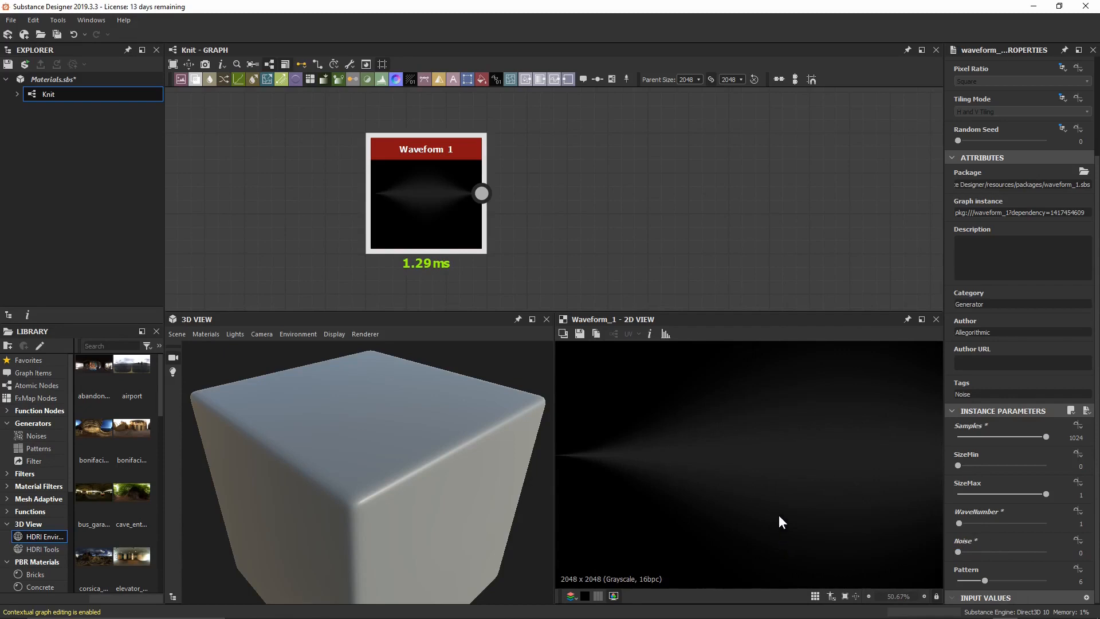
scroll(843, 483, "down", 3)
middle_click_drag(846, 470, 801, 470)
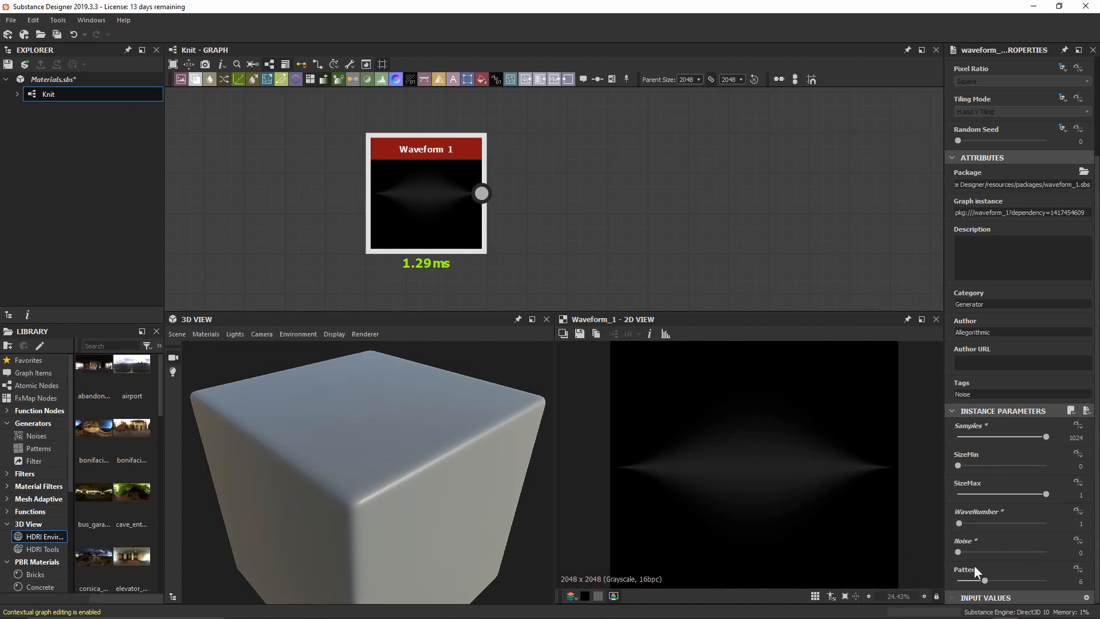
Set the Waveform 1 node's Pattern to 3 for a solid white shape.
mouse_move(986, 582)
left_mouse_down()
mouse_move(1034, 576)
mouse_move(992, 573)
left_mouse_up()
left_click_drag(977, 580, 965, 579)
scroll(826, 488, "down", 1)
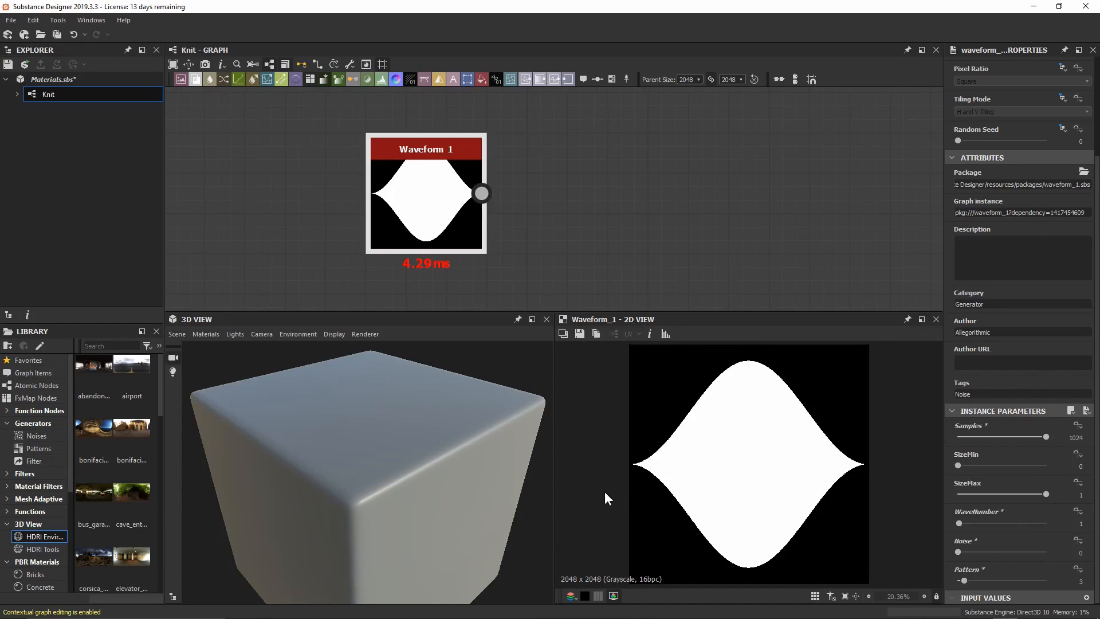
Set the waveform's SizeMin to 0.3 and SizeMax to 0.5, and save the package.
left_click(960, 463)
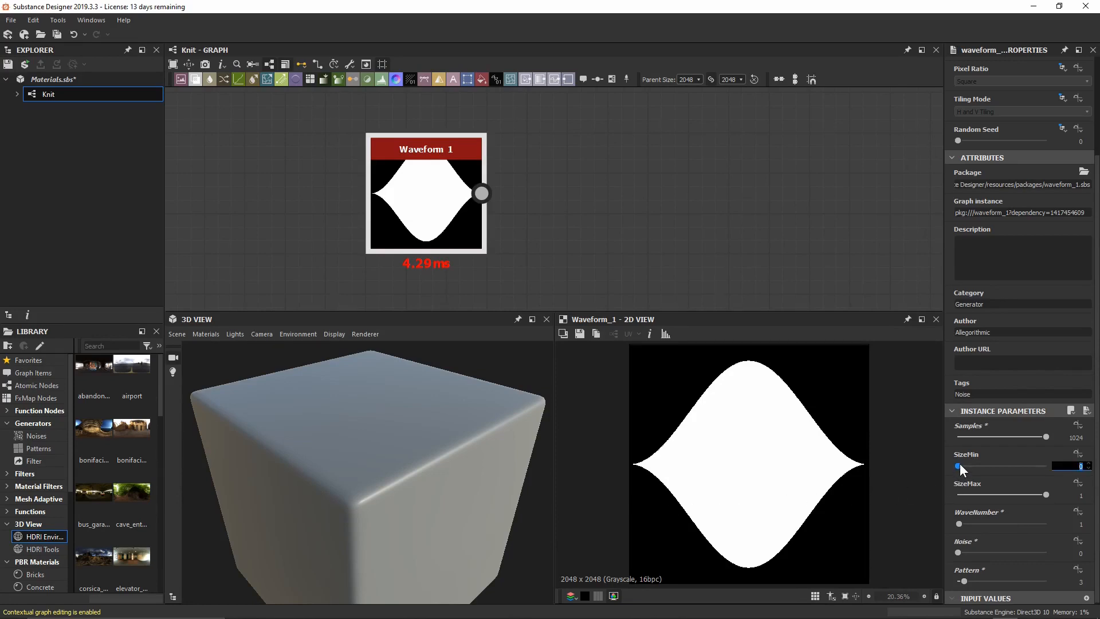
type("0.3")
key("Return")
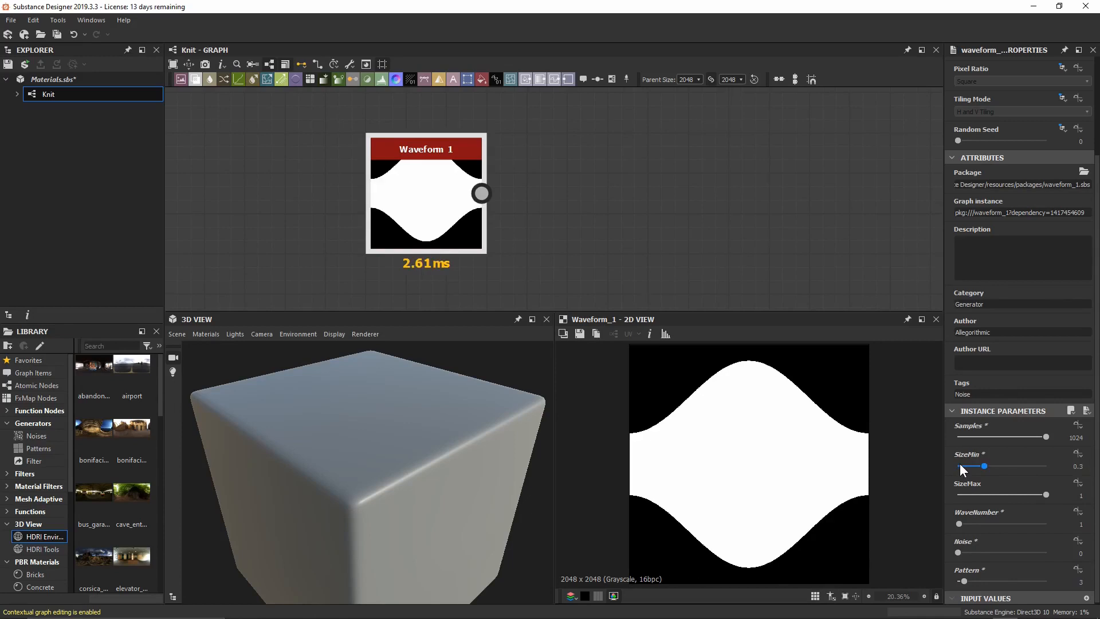
double_click(1039, 493)
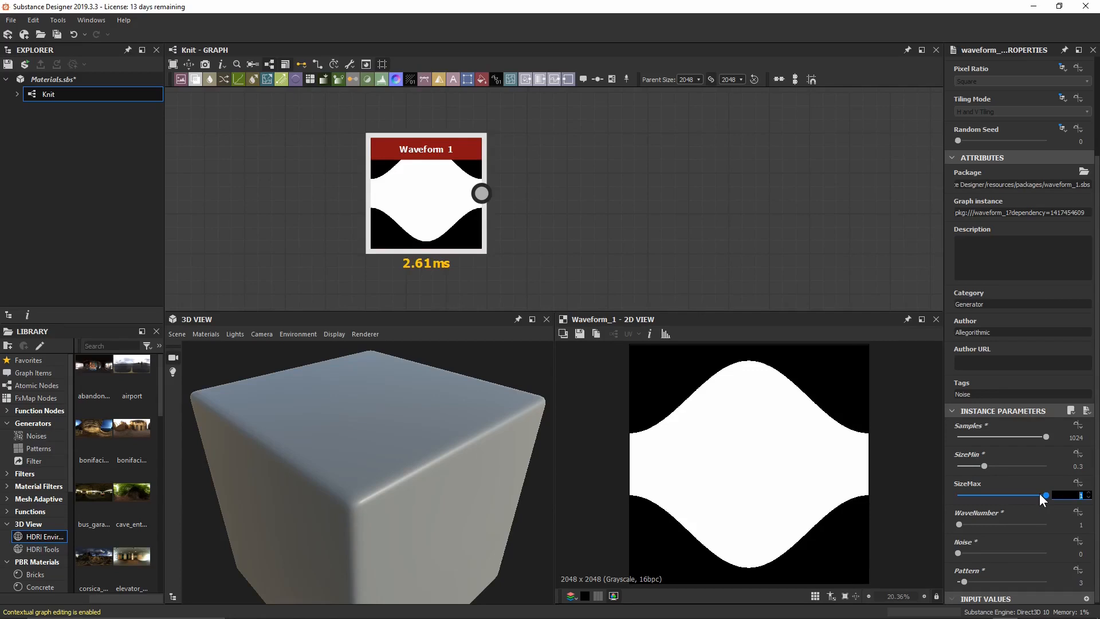
type("0.5")
key("Return")
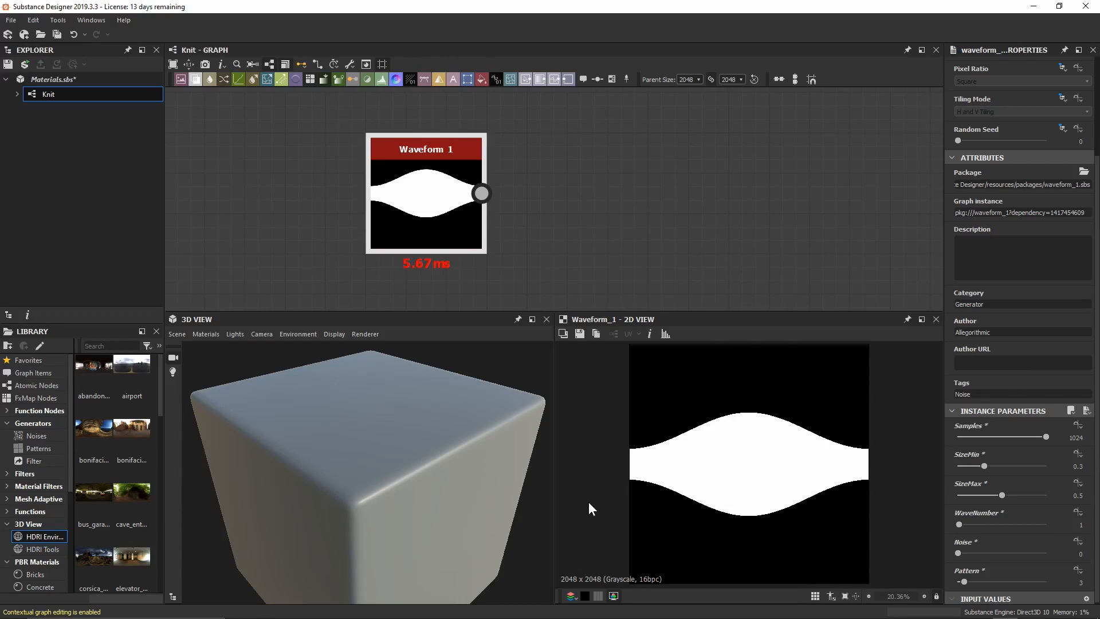
left_click(683, 192)
key("ctrl+s")
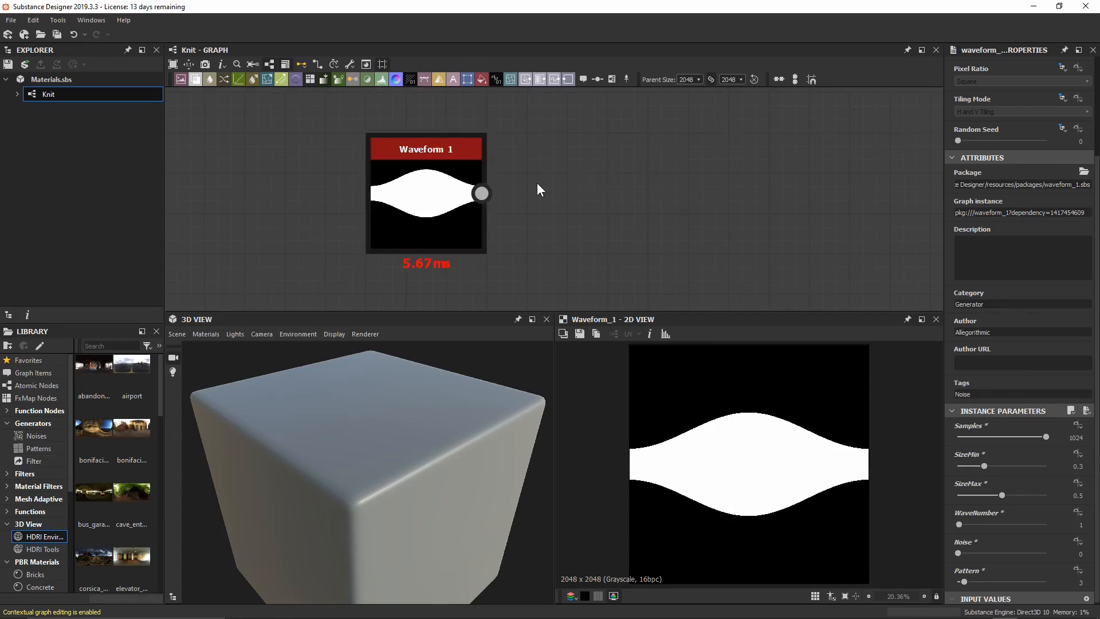
Connect the Waveform 1 output to the input of the Normal node.
left_click_drag(482, 194, 901, 220)
scroll(622, 250, "down", 3)
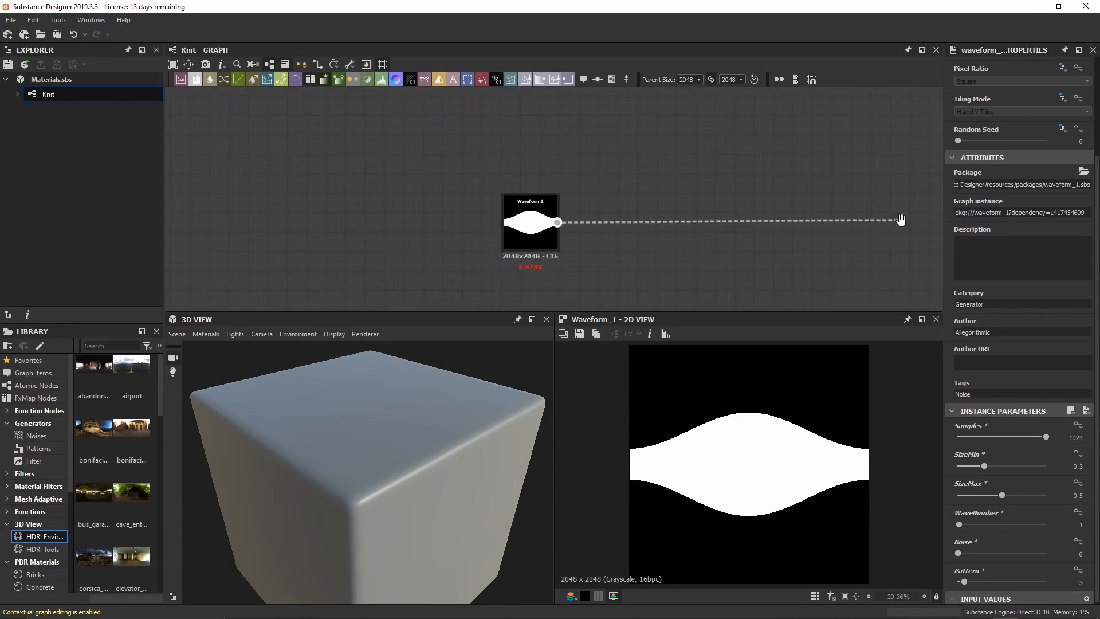
middle_click_drag(901, 219, 510, 221)
scroll(525, 222, "down", 3)
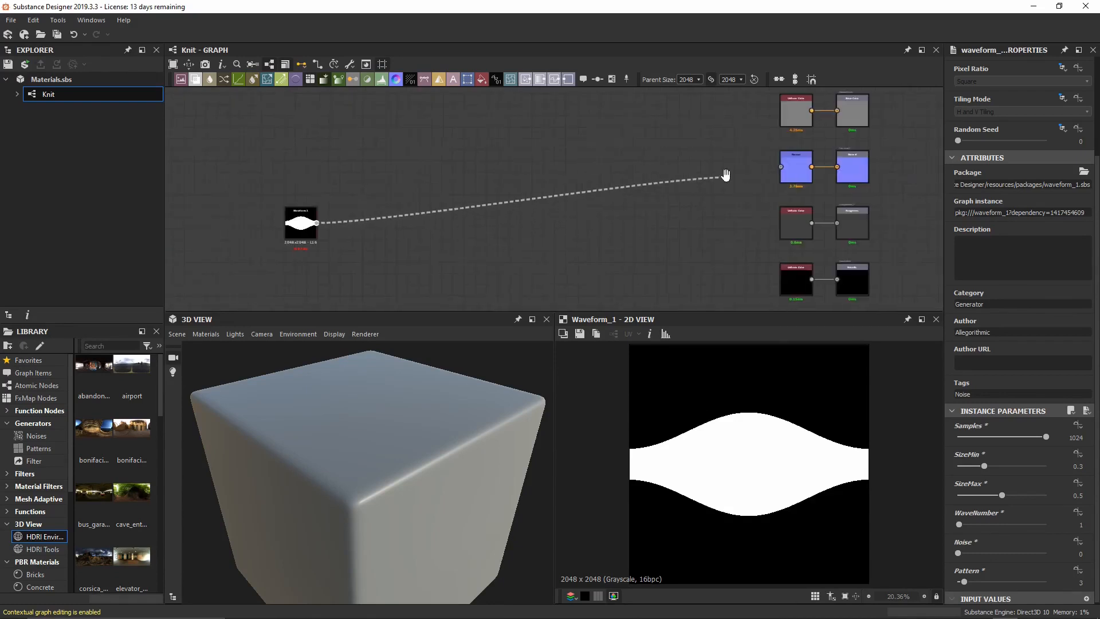
middle_click_drag(725, 174, 546, 230)
left_click_drag(546, 229, 617, 215)
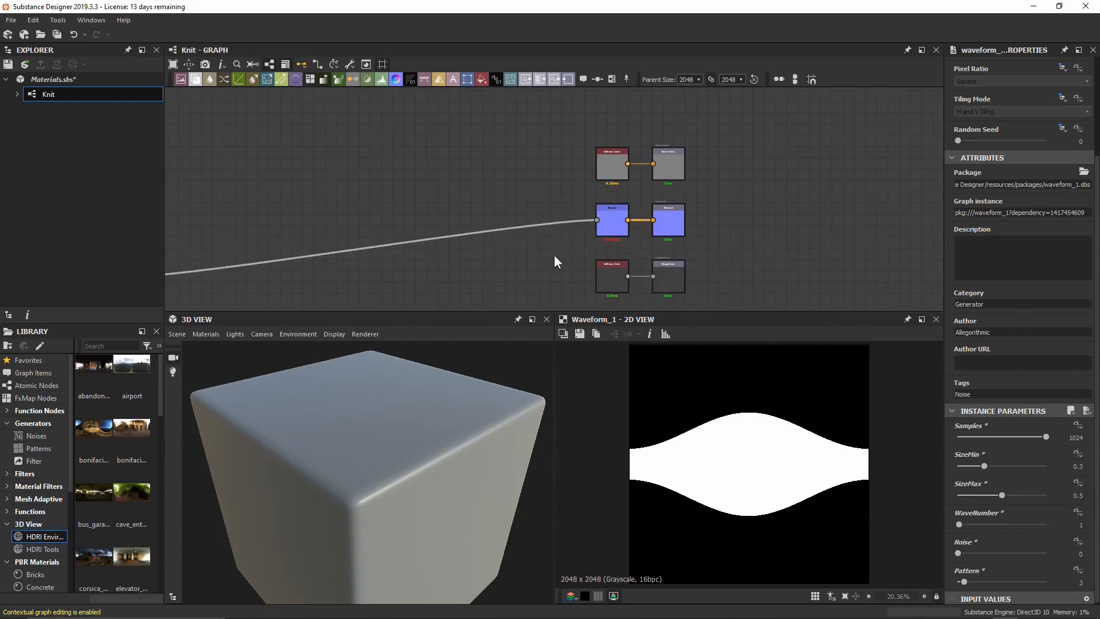
Examine the graph's output nodes, including Ambient Occlusion and Height, and the waveform's link to the Normal node.
middle_click_drag(553, 270, 542, 192)
scroll(533, 150, "down", 3)
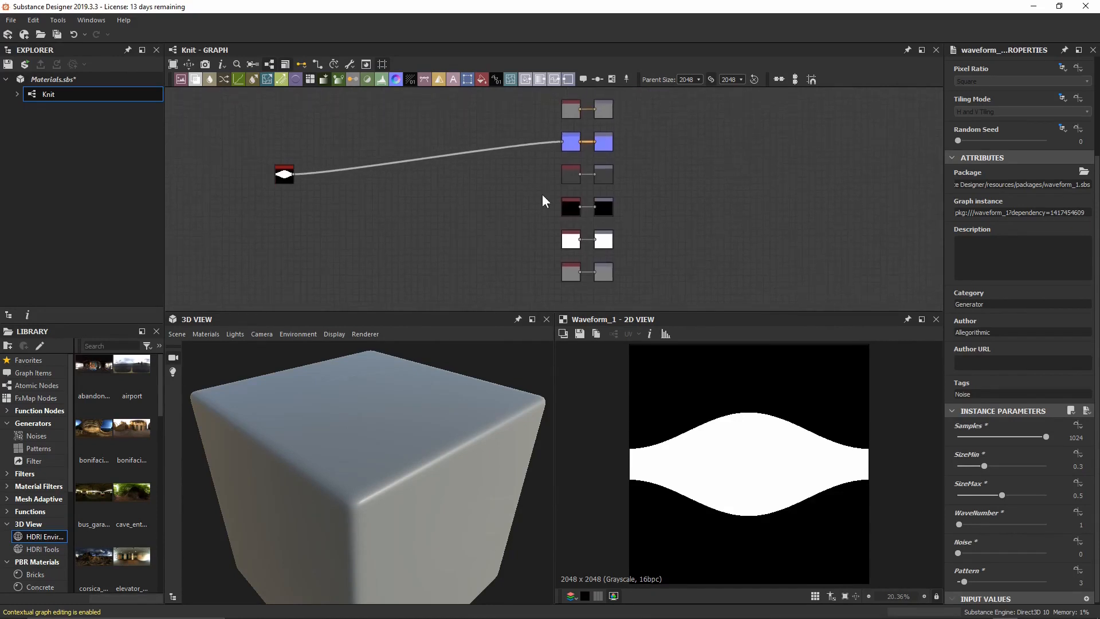
scroll(590, 246, "up", 5)
middle_click_drag(590, 247, 606, 215)
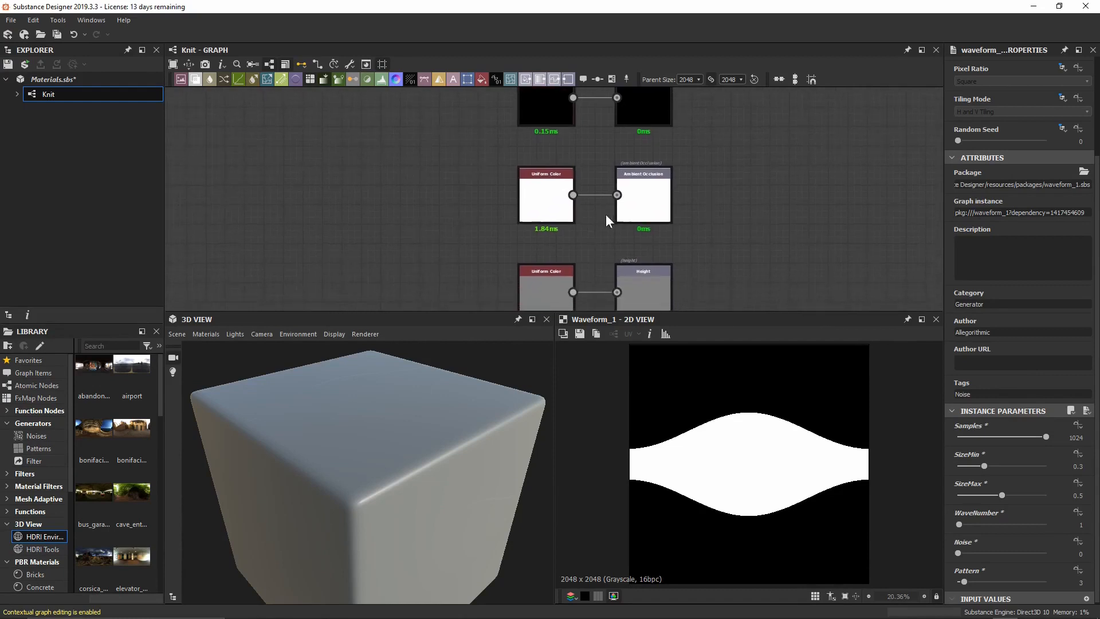
middle_click_drag(705, 209, 706, 160)
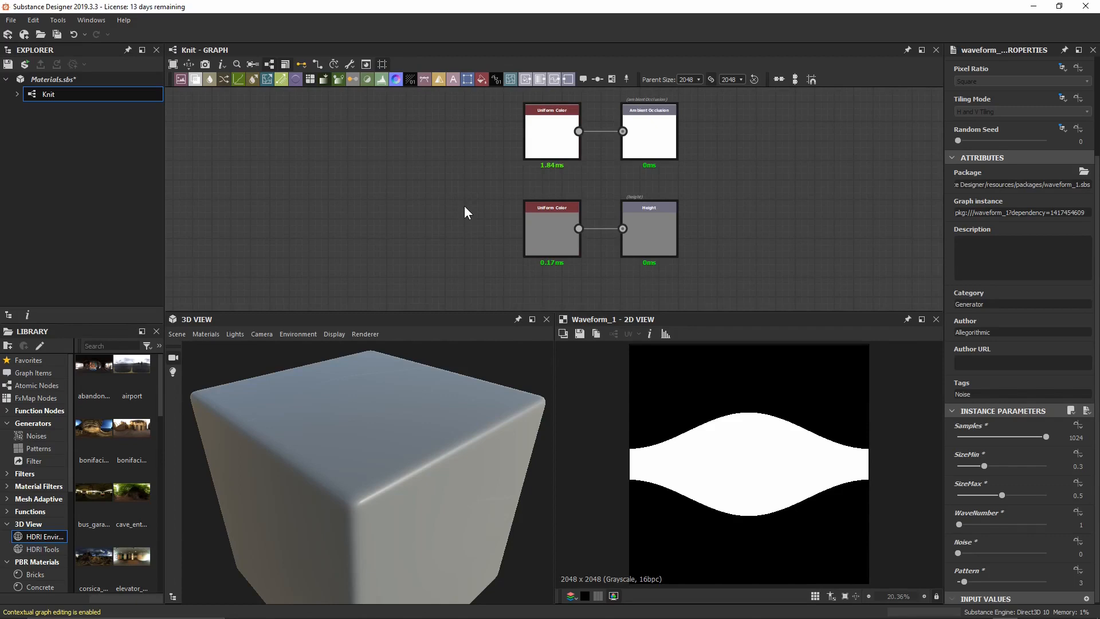
scroll(464, 205, "down", 2)
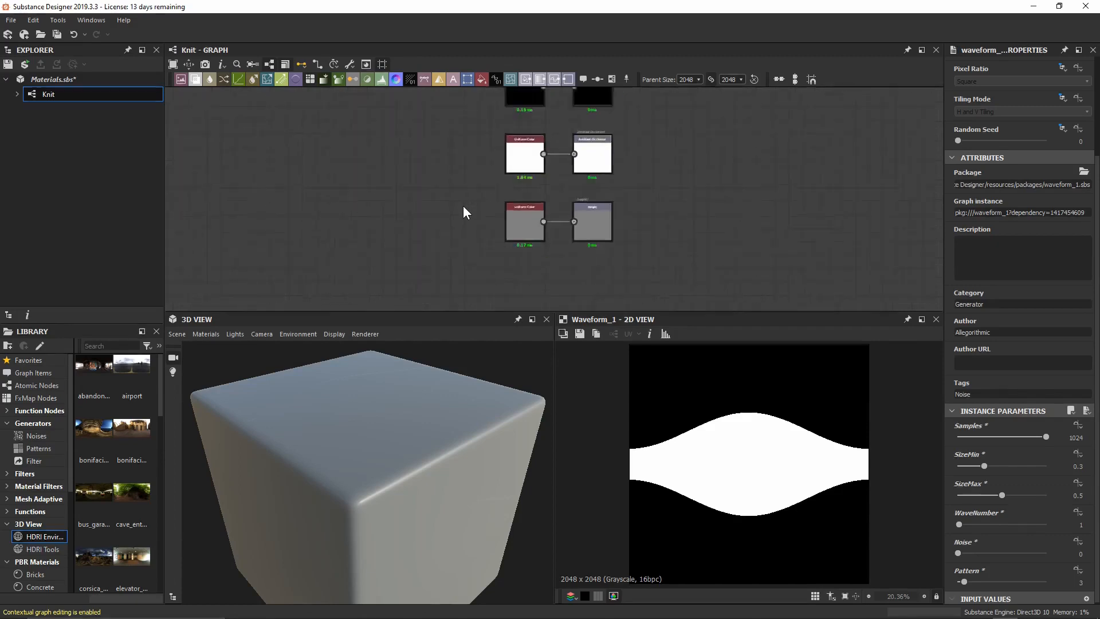
scroll(487, 137, "down", 2)
middle_click_drag(501, 152, 524, 178)
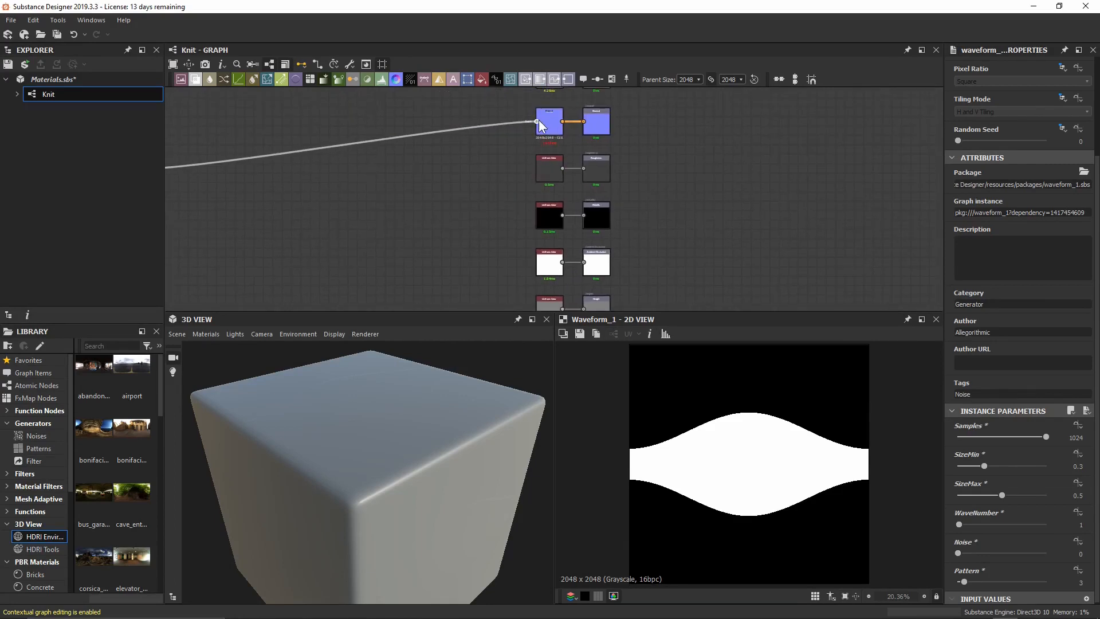
Connect the waveform to the Ambient Occlusion and Height outputs, and delete the Uniform Color nodes beside both outputs.
left_click_drag(539, 120, 583, 264)
scroll(452, 172, "up", 3)
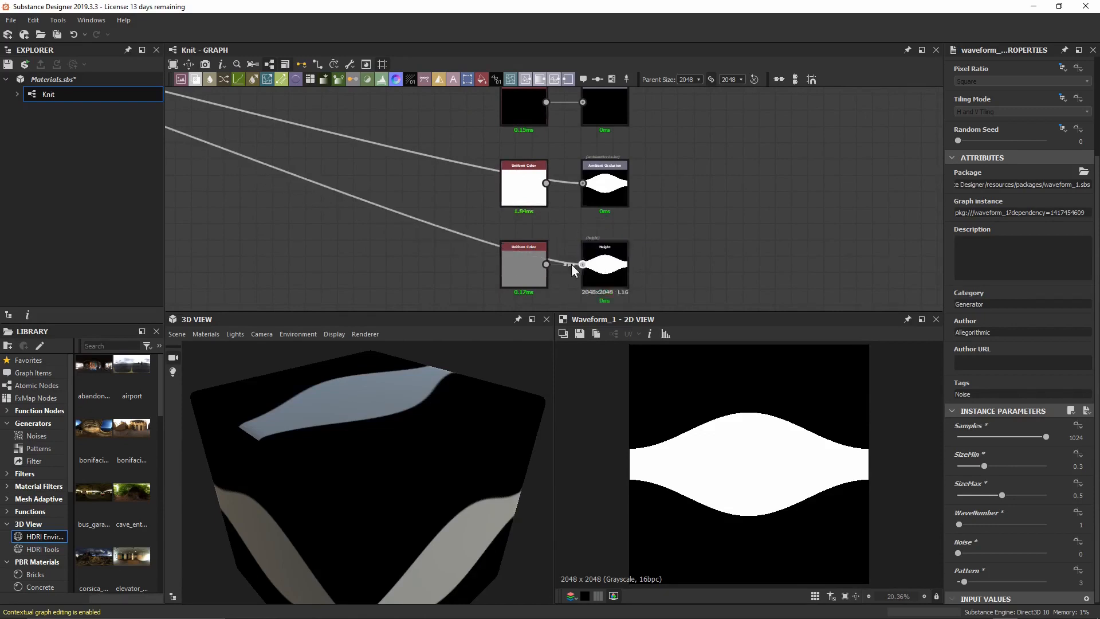
left_click(524, 265)
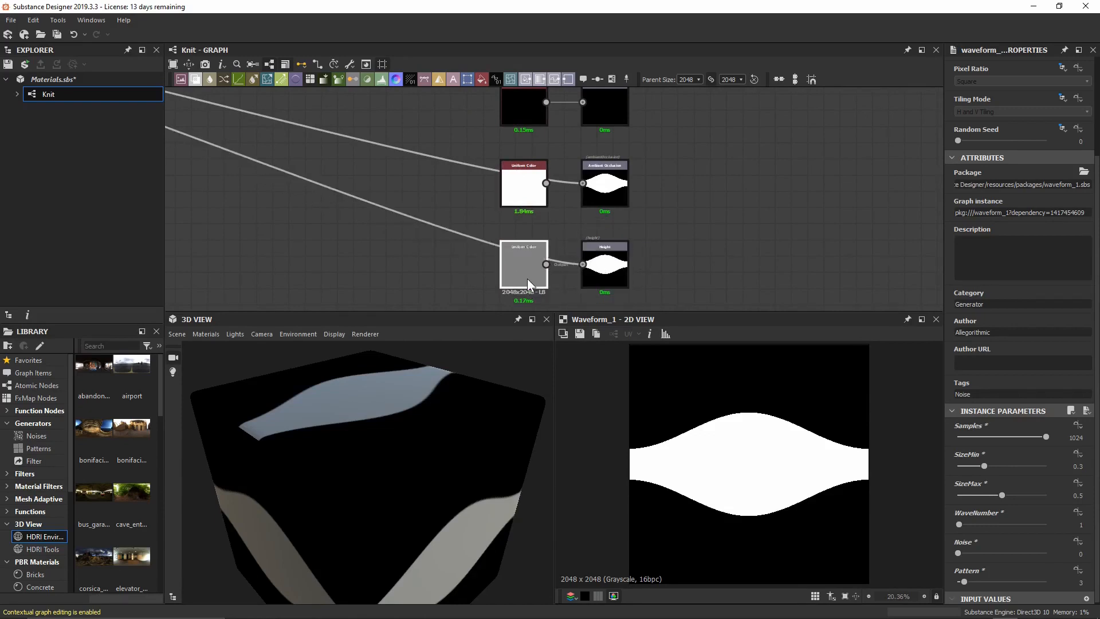
key("Delete")
left_click(530, 188)
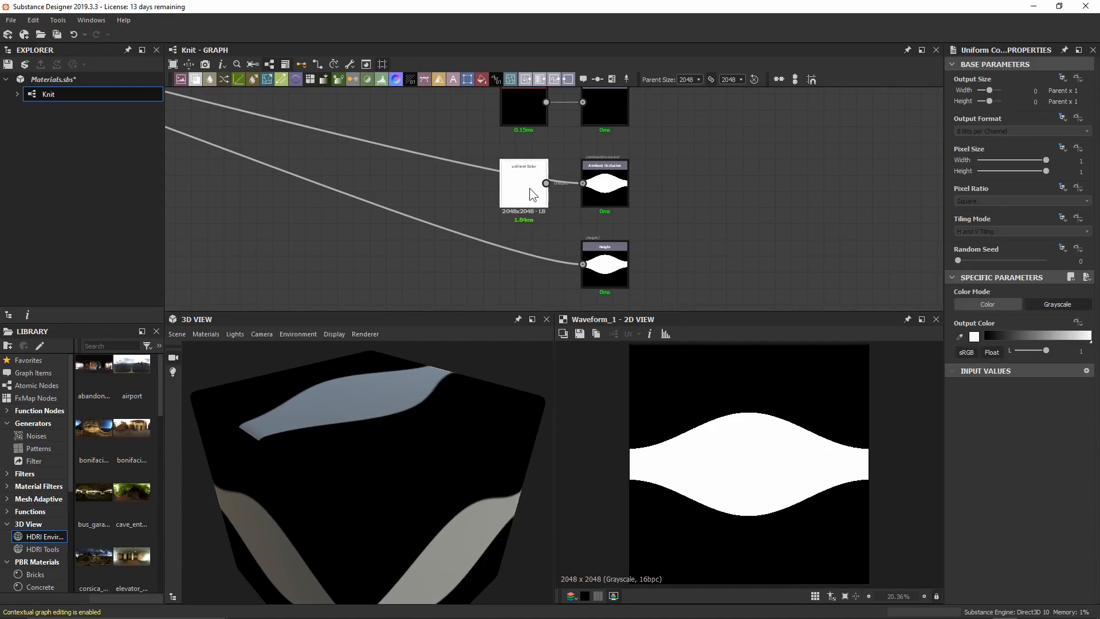
key("Delete")
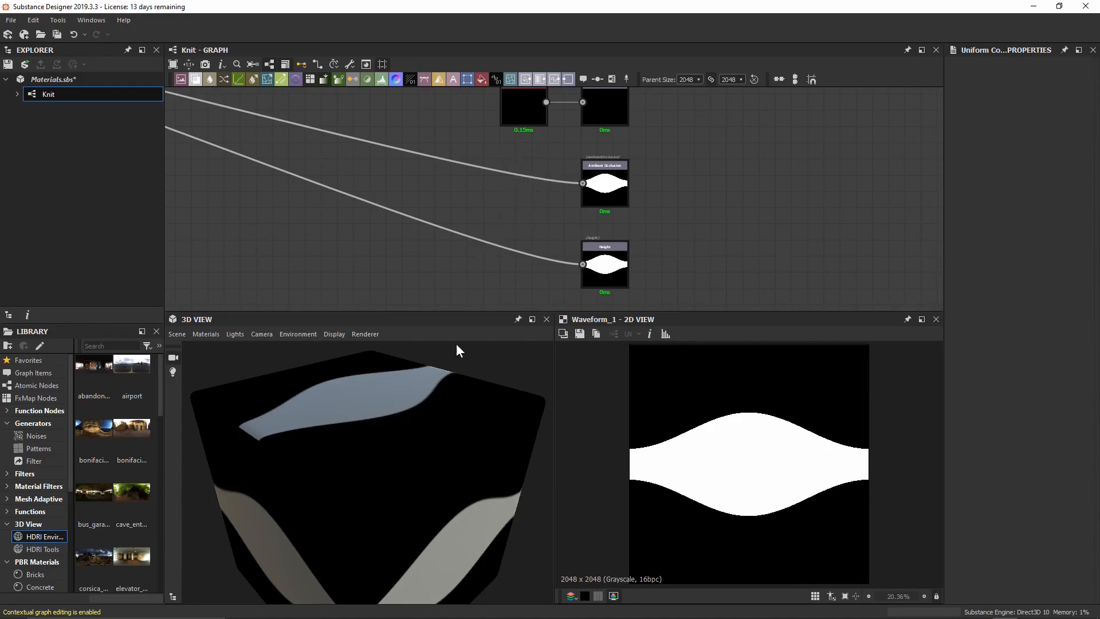
Try removing the waveform's link to the Ambient Occlusion output, and undo the removal.
mouse_move(435, 439)
left_mouse_down()
mouse_move(430, 388)
mouse_move(431, 433)
left_mouse_up()
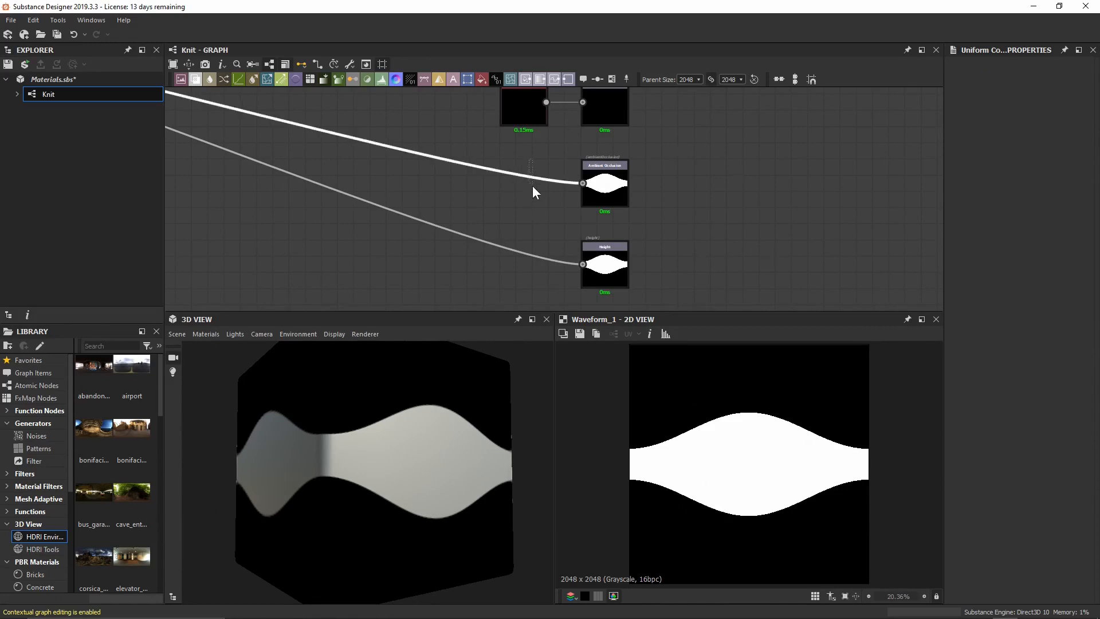
key("Delete")
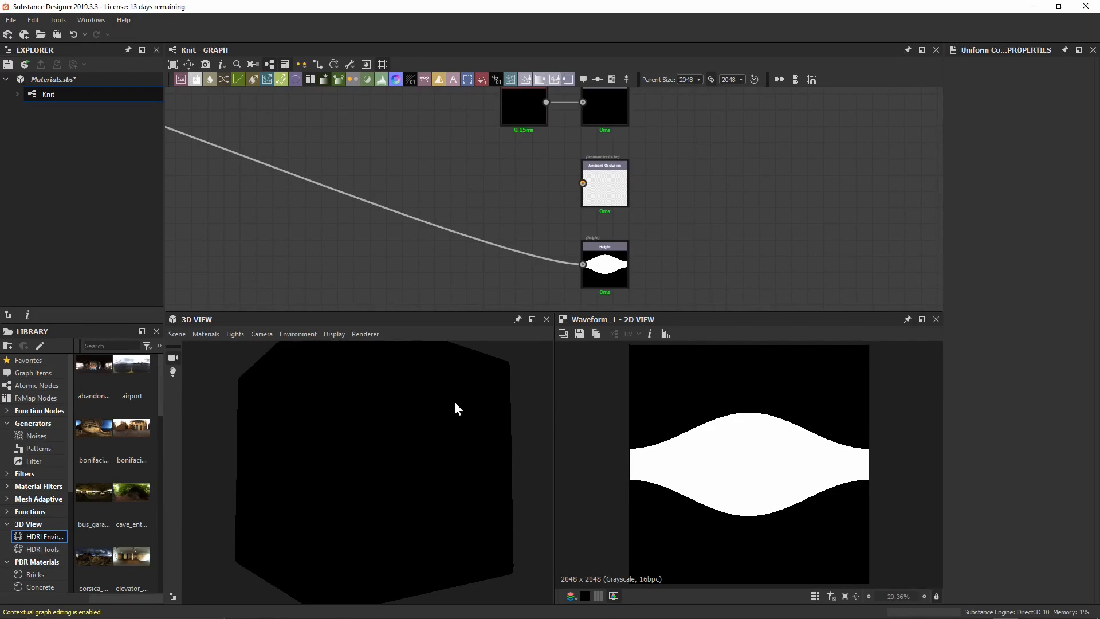
double_click(601, 192)
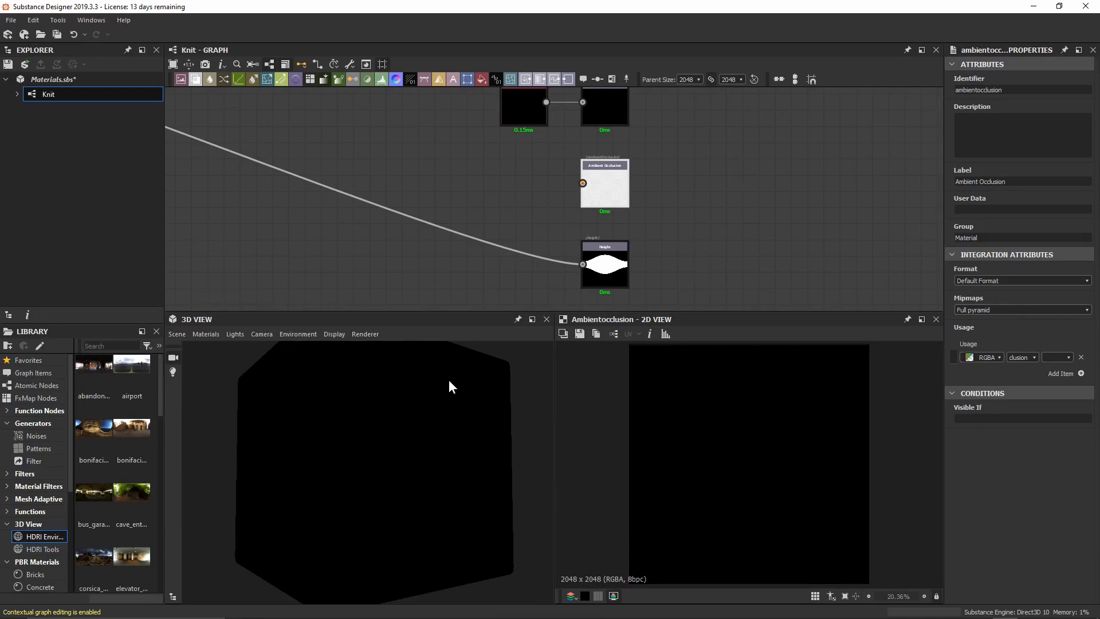
left_click_drag(450, 381, 474, 436)
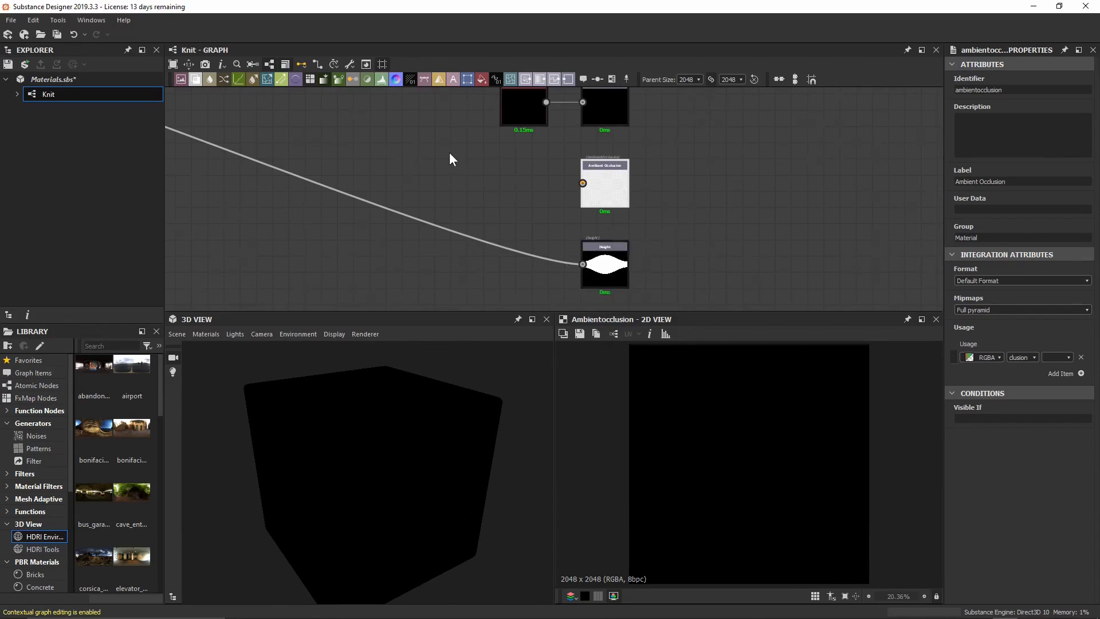
scroll(449, 153, "down", 2)
middle_click_drag(381, 137, 398, 163)
key("ctrl+z")
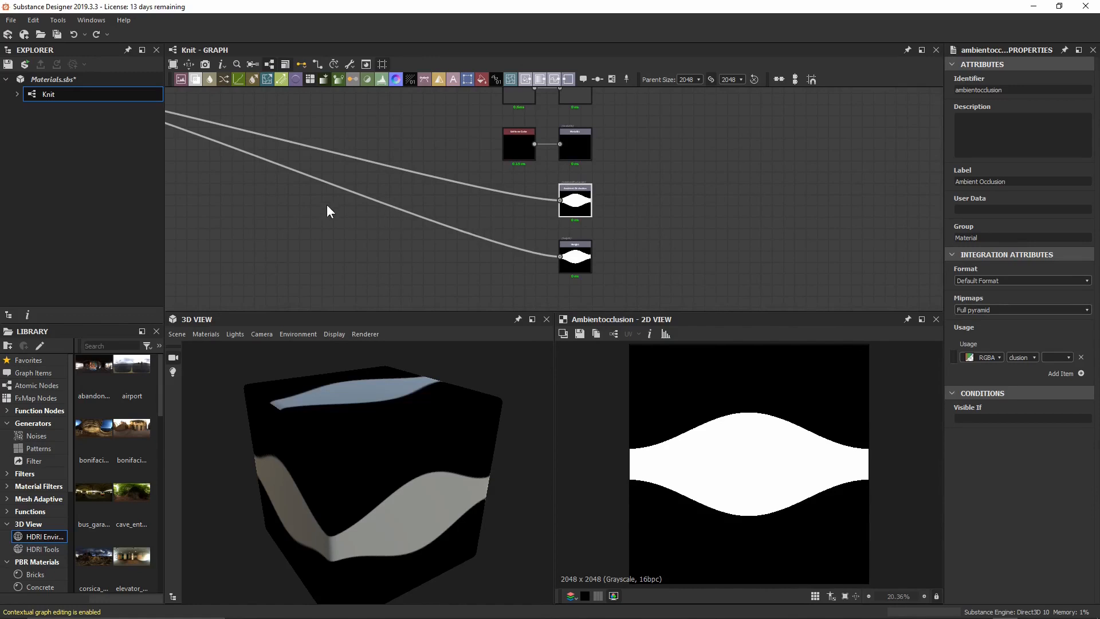
Add an Ambient Occlusion (HBAO) node, fed by the waveform and connected to the Ambient Occlusion output.
scroll(463, 242, "up", 4)
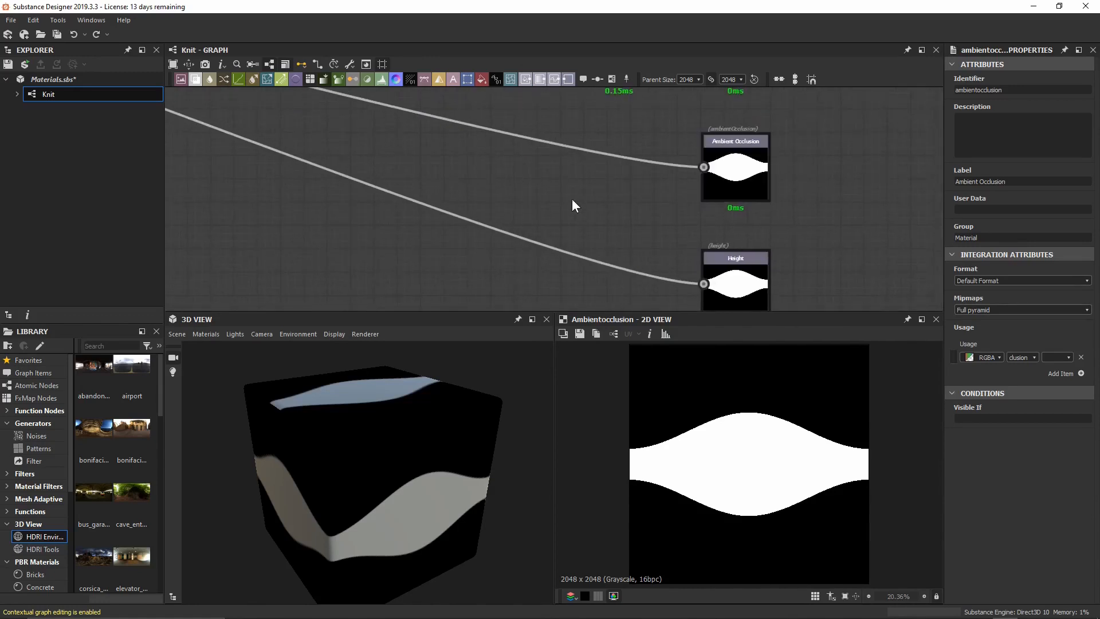
key("space")
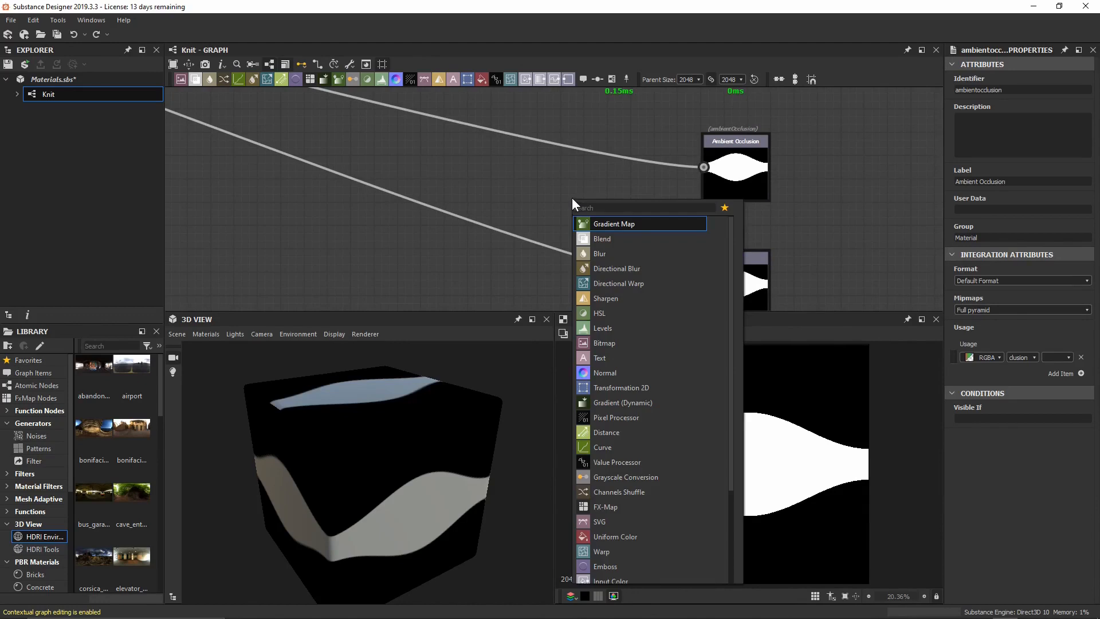
type("ao")
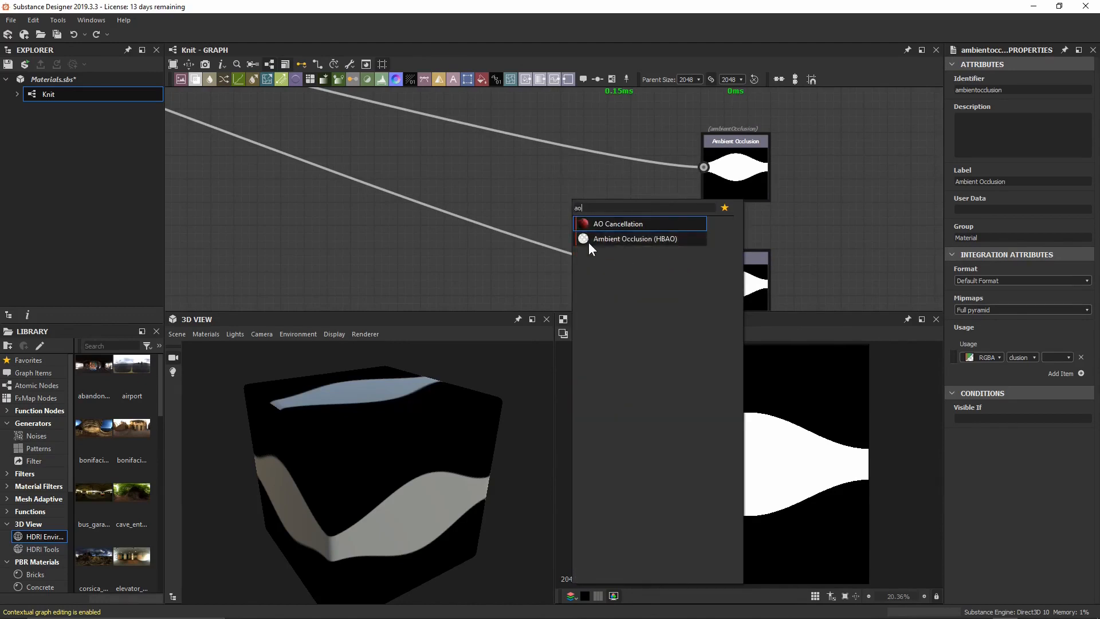
left_click(648, 238)
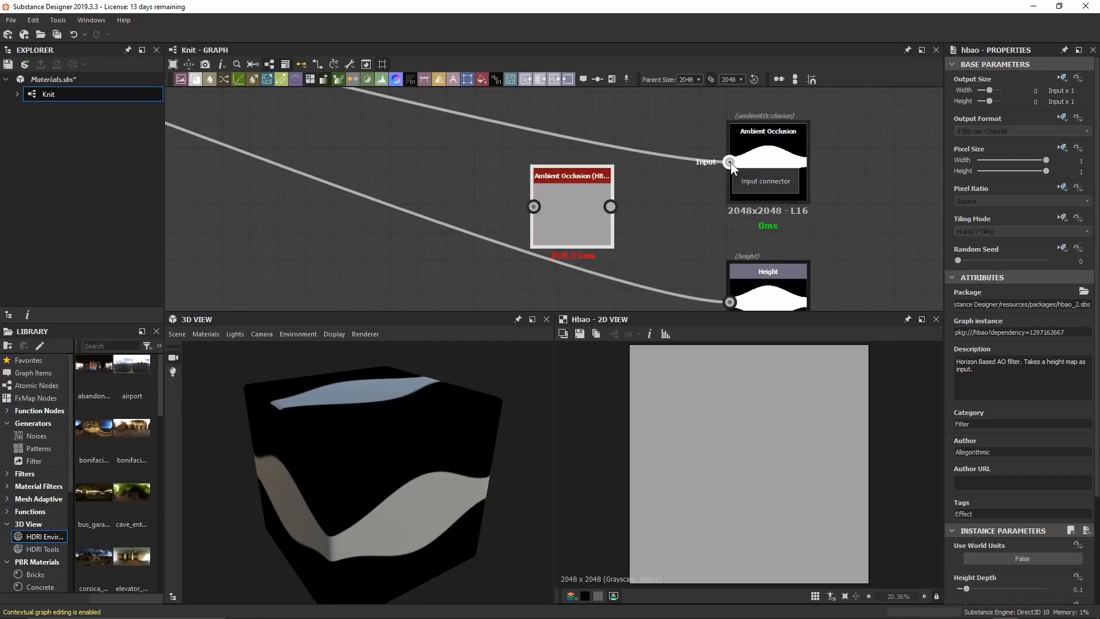
left_click_drag(731, 163, 573, 201)
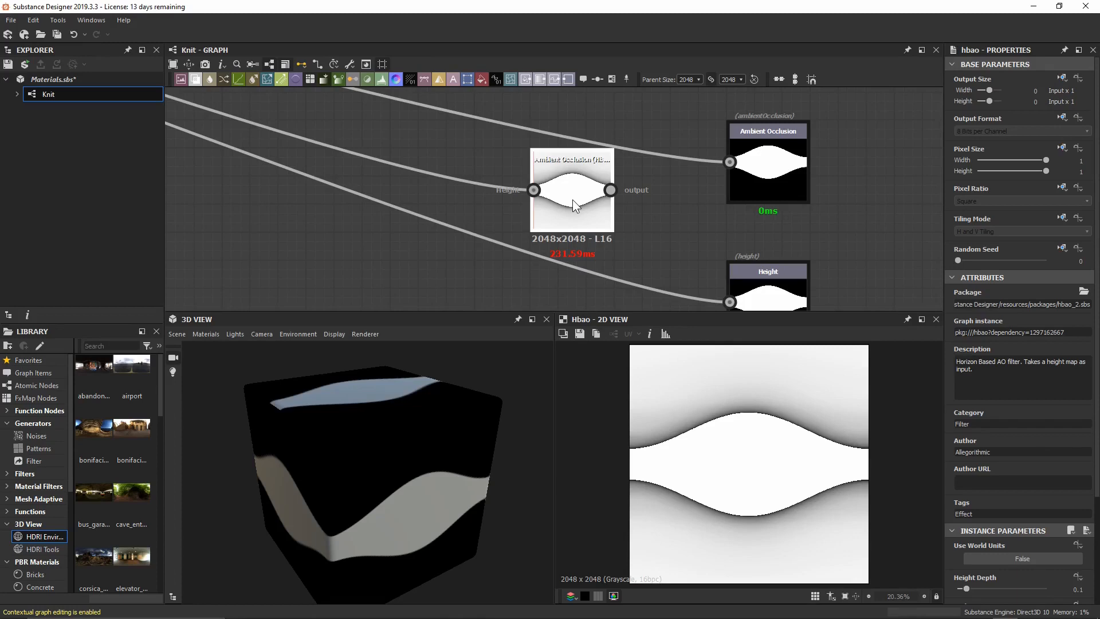
left_click(535, 191)
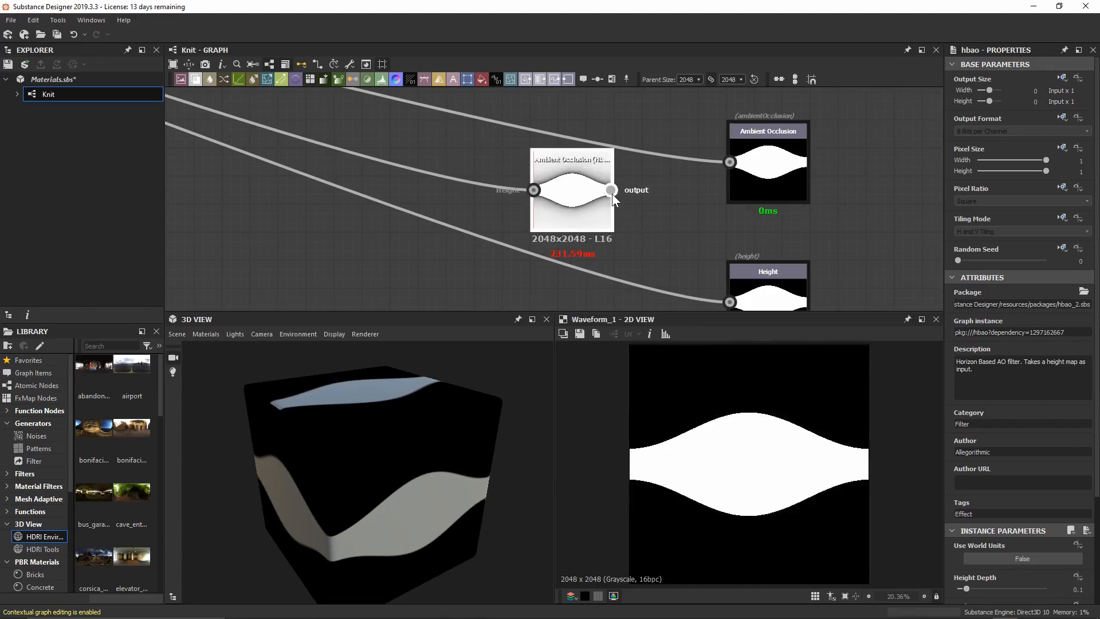
left_click_drag(611, 190, 730, 162)
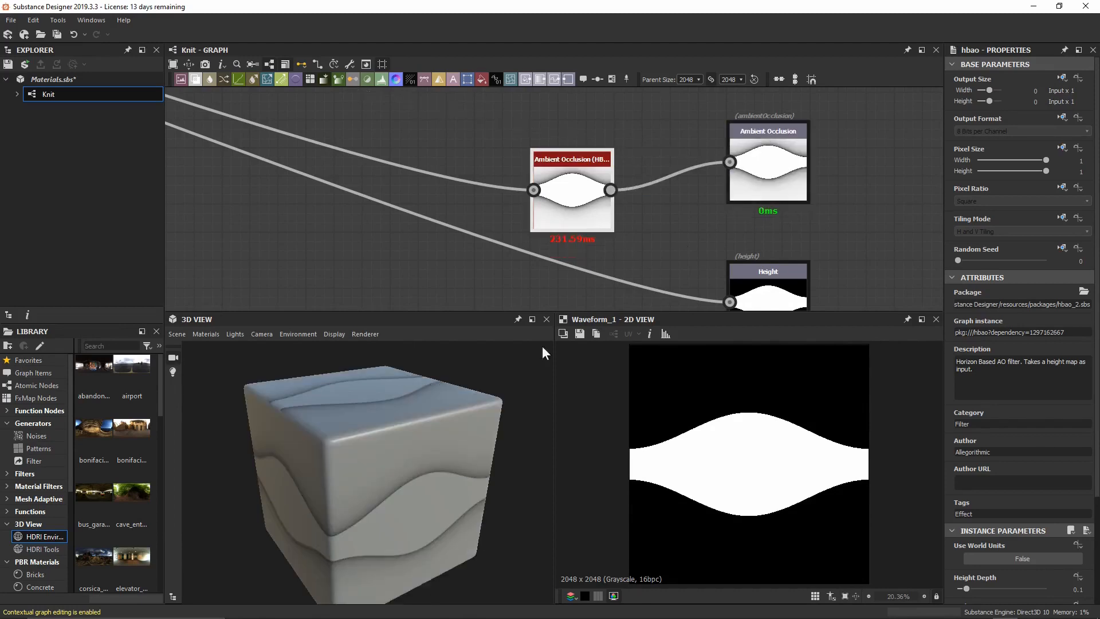
Examine the ambient occlusion shading on the cube and the edges of the Waveform 1 shape up close.
left_click_drag(418, 480, 415, 443)
right_click_drag(415, 444, 411, 352)
left_click_drag(412, 352, 394, 408)
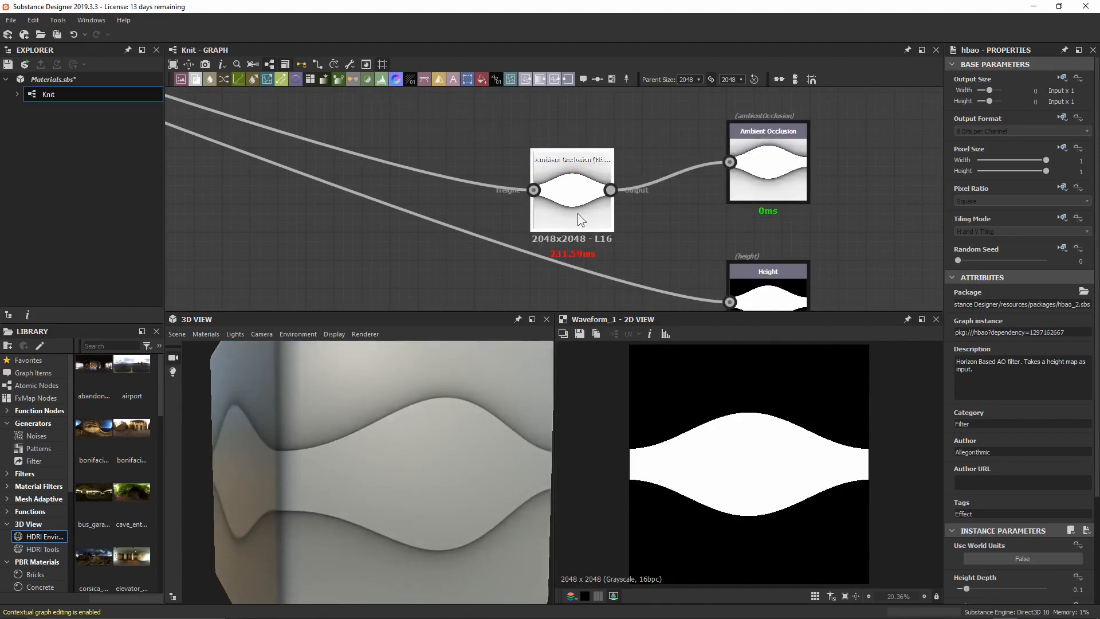
left_click_drag(577, 213, 586, 186)
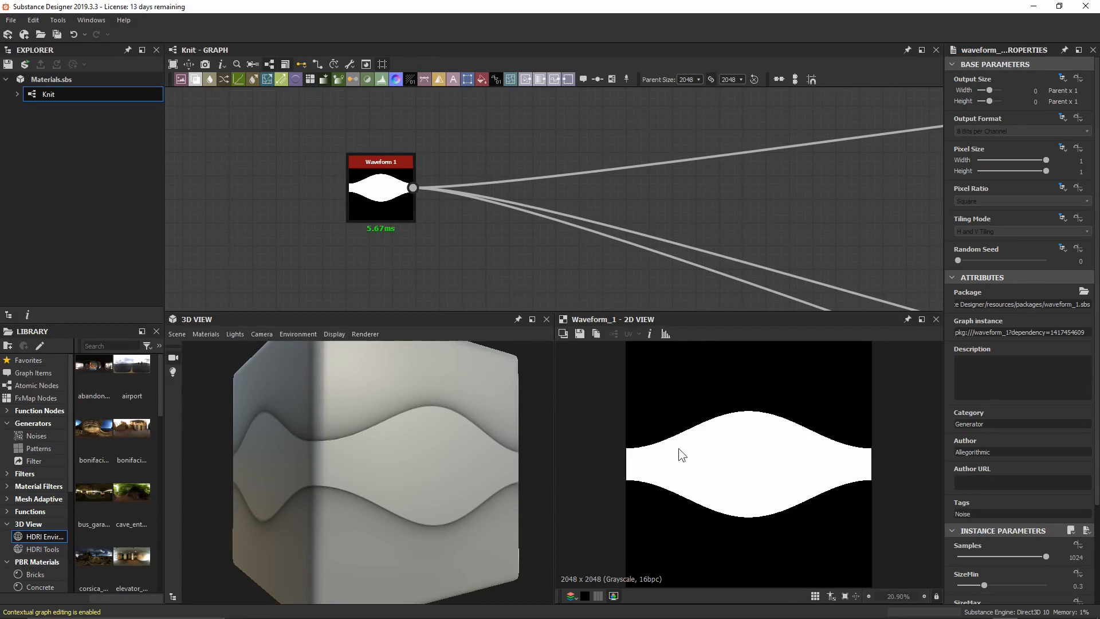
scroll(659, 451, "up", 6)
scroll(643, 452, "up", 3)
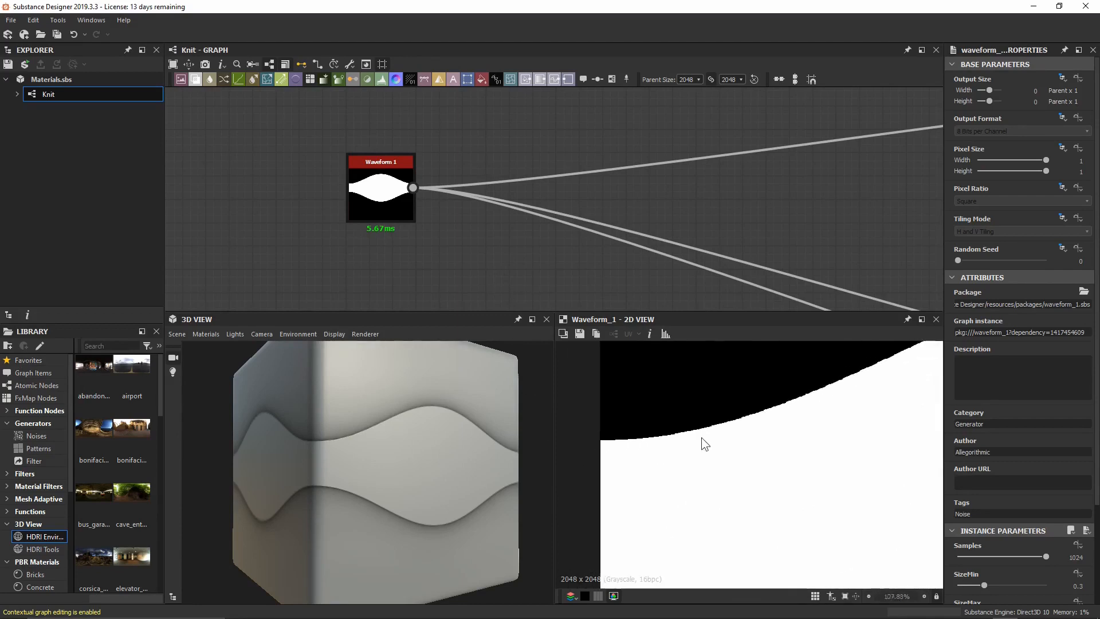
scroll(642, 448, "down", 5)
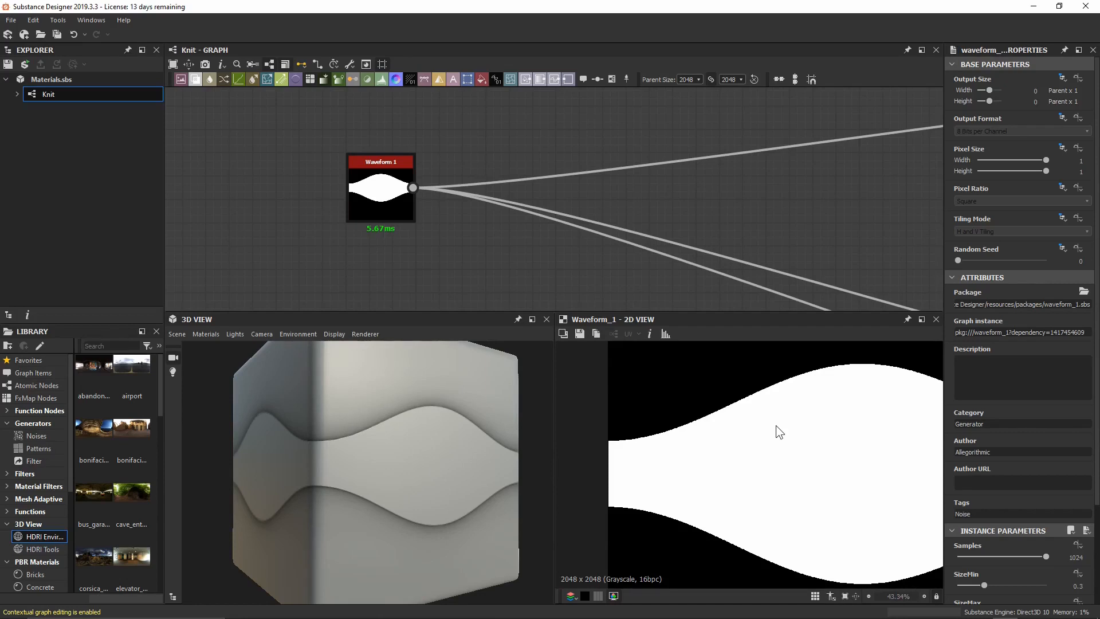
Insert a Blur HQ Grayscale node directly after Waveform 1 in the graph.
left_click_drag(384, 222, 297, 233)
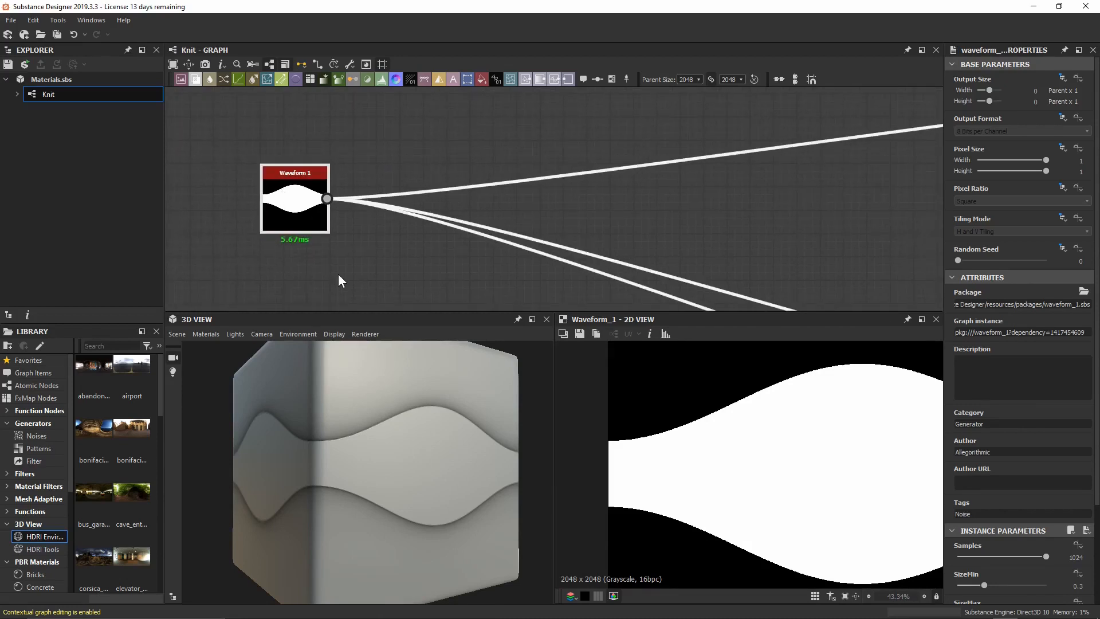
key("space")
type("bl")
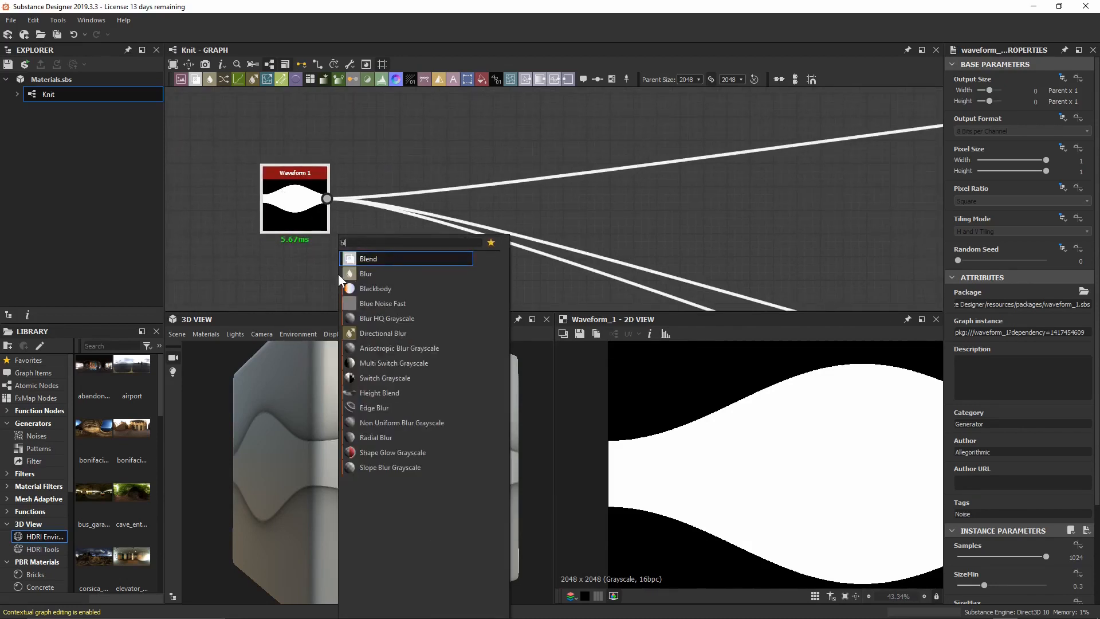
type("ur")
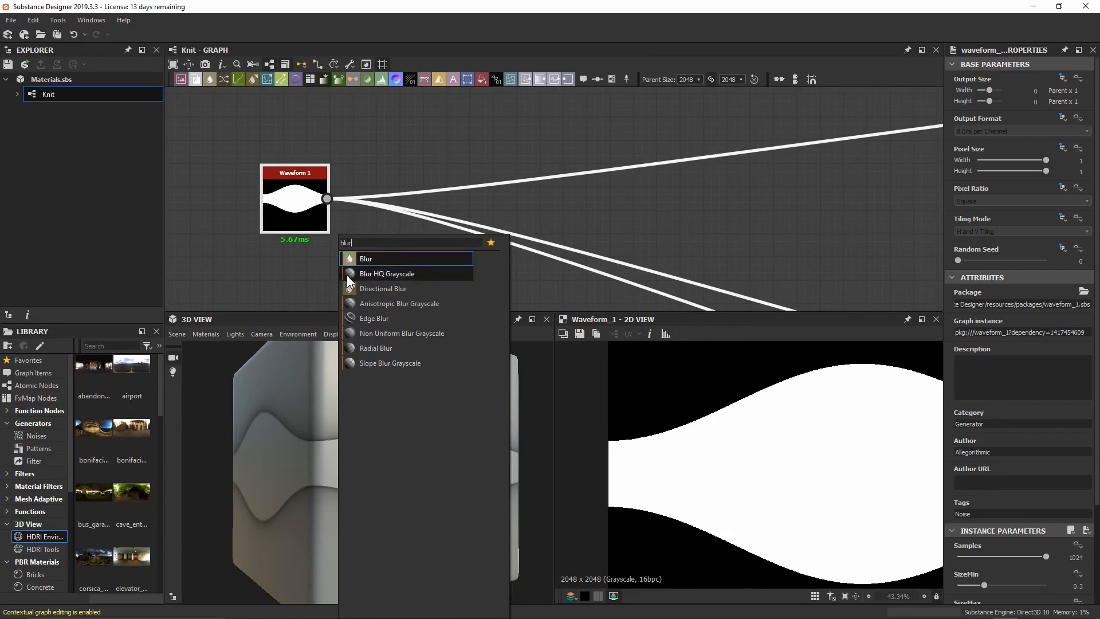
left_click(417, 273)
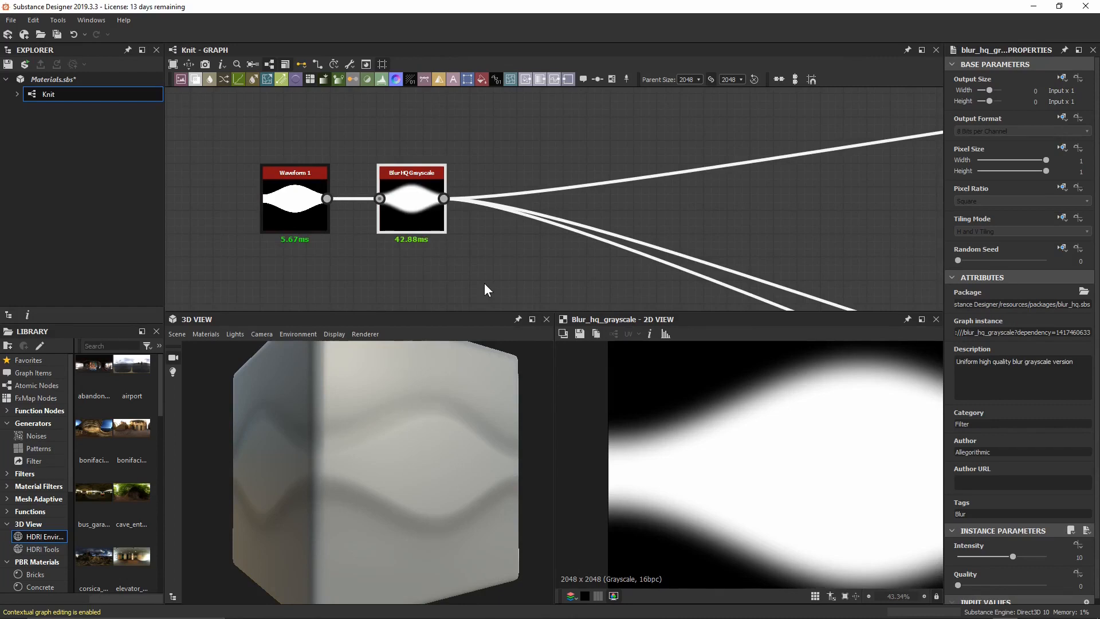
scroll(728, 442, "down", 4)
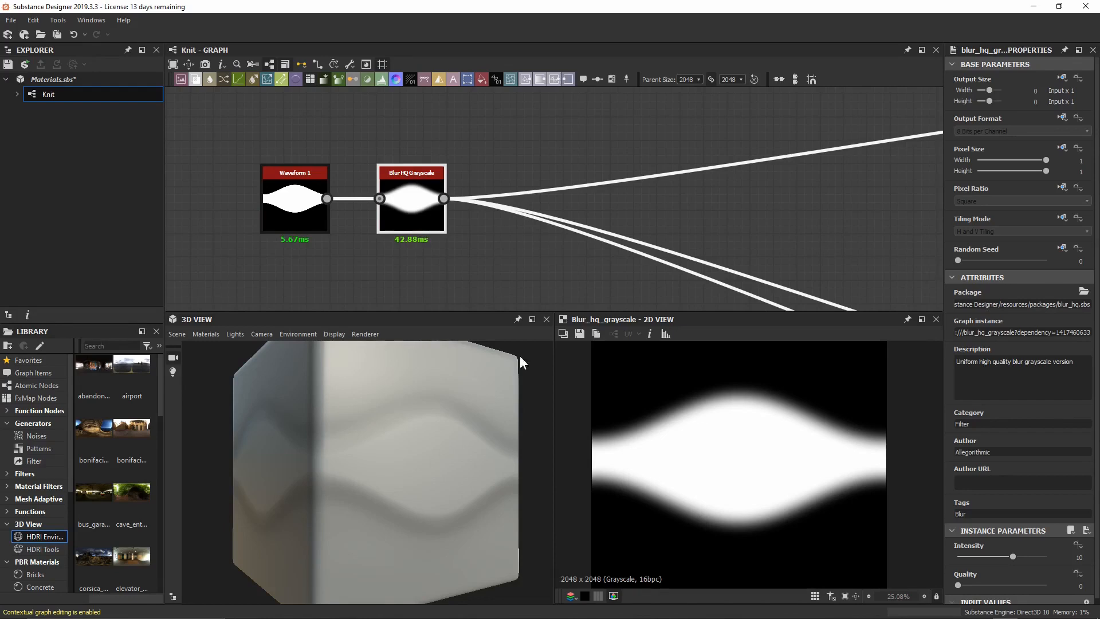
Set the Blur HQ Grayscale node's Quality to 1 and Intensity to 16.
double_click(302, 210)
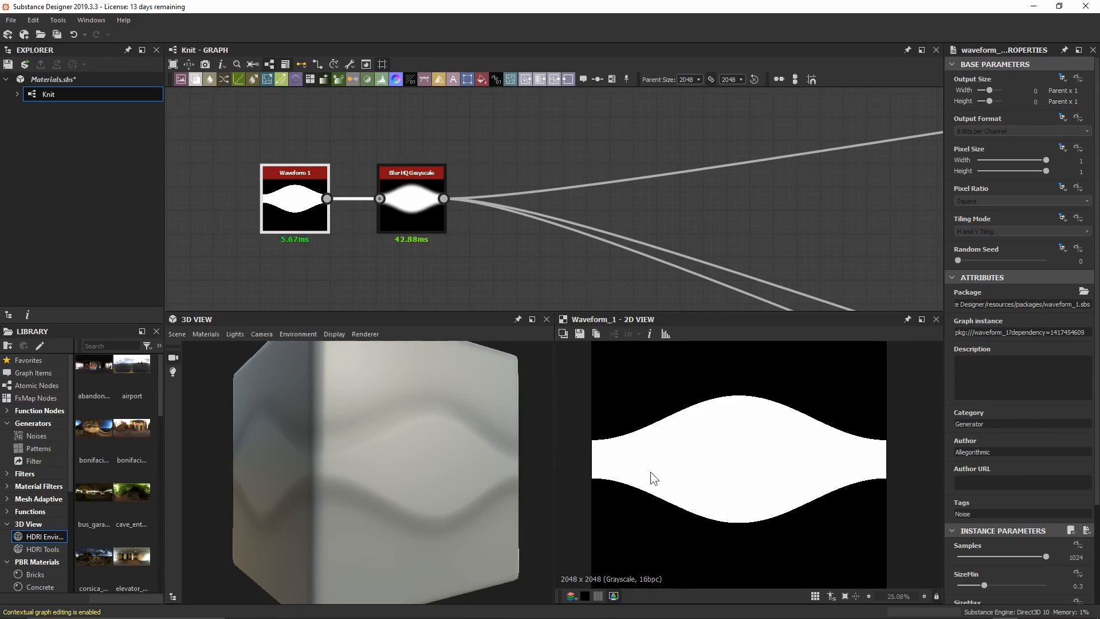
left_click(415, 206)
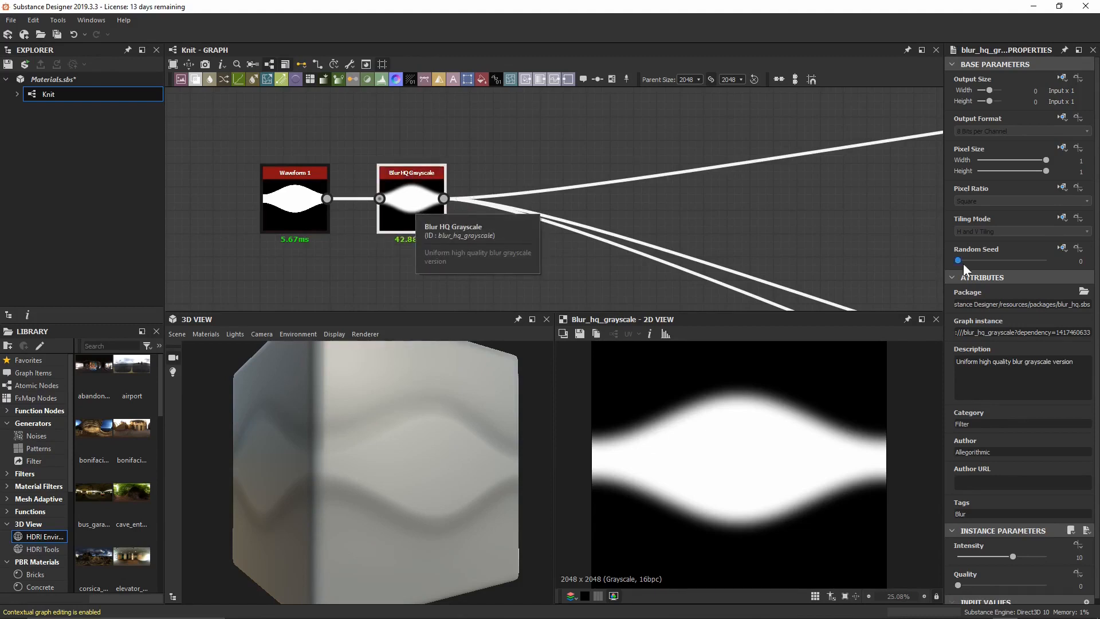
scroll(994, 579, "down", 1)
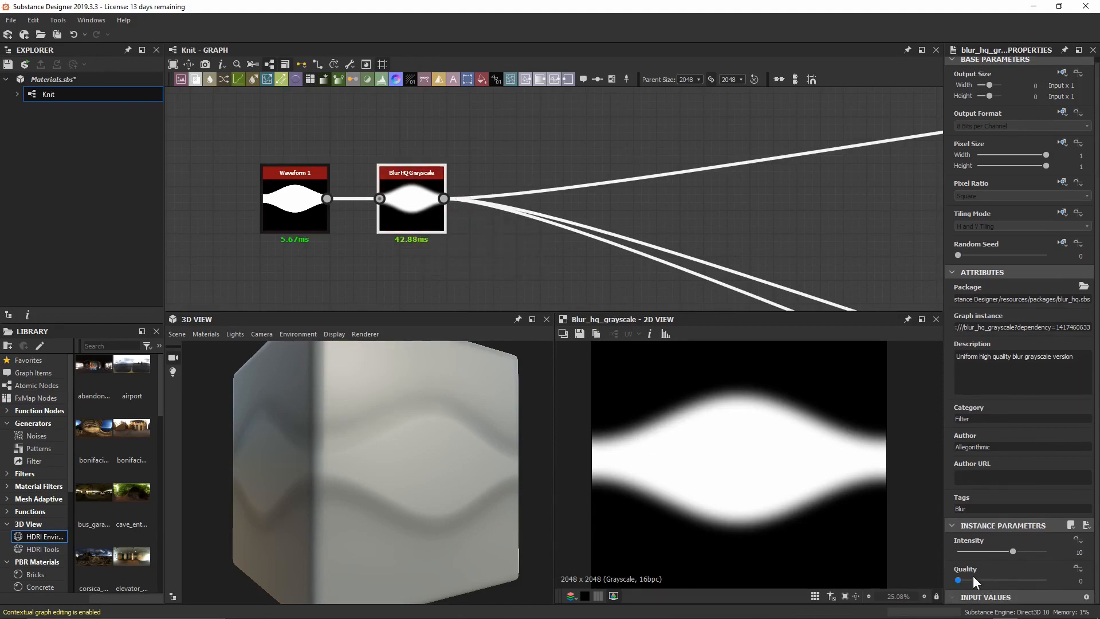
left_click_drag(960, 580, 1047, 580)
double_click(1012, 551)
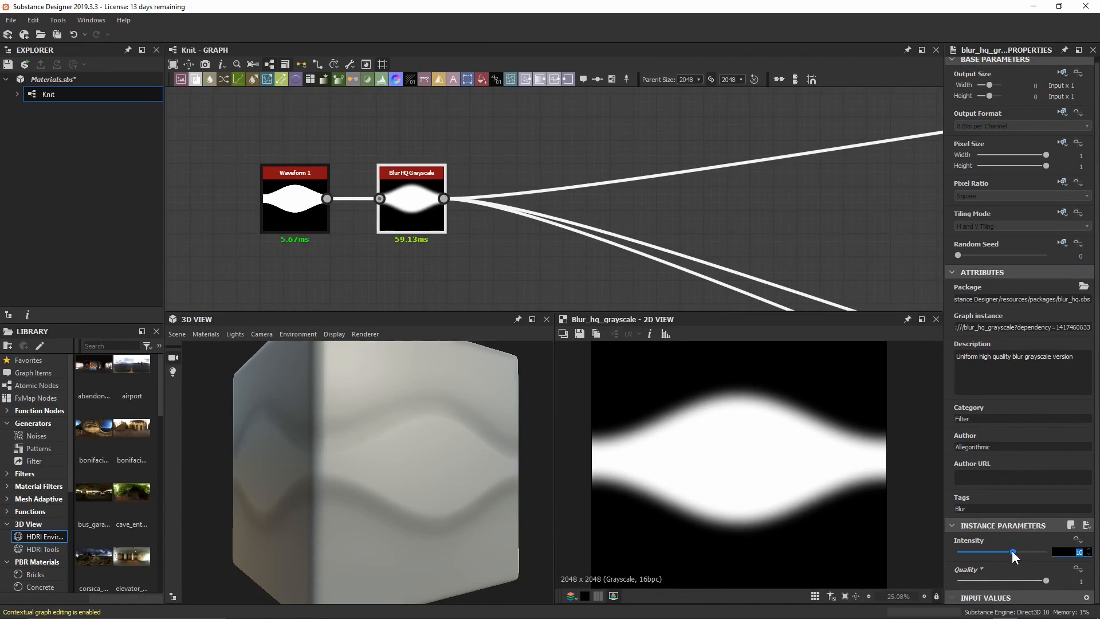
type("16")
key("Return")
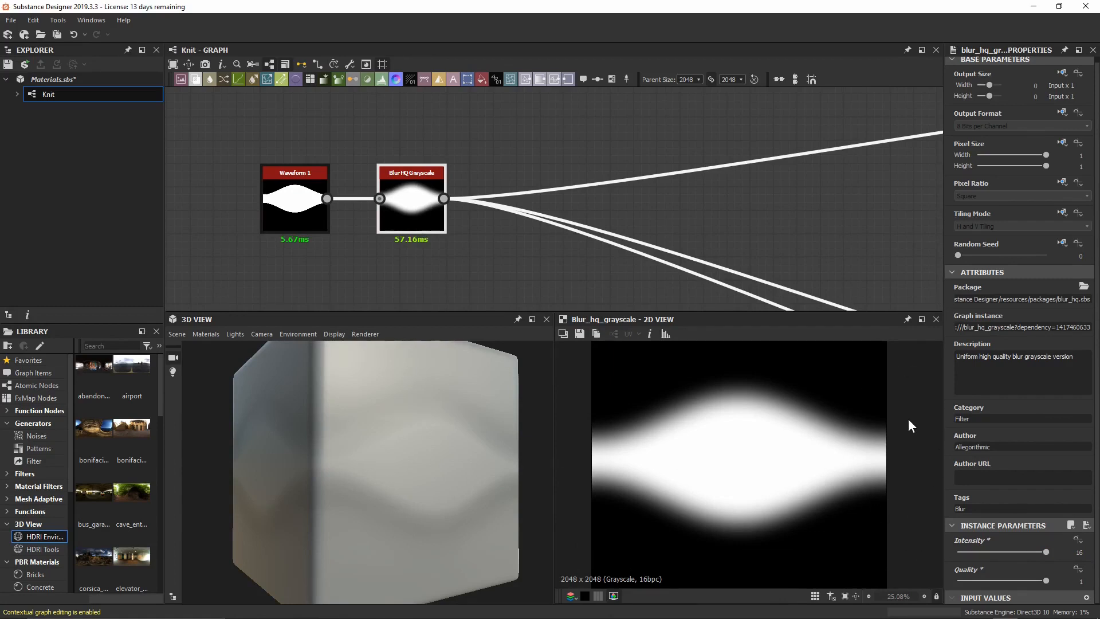
Examine how the blurred waveform repeats when tiled in the 2D view.
scroll(765, 465, "down", 3)
key("space")
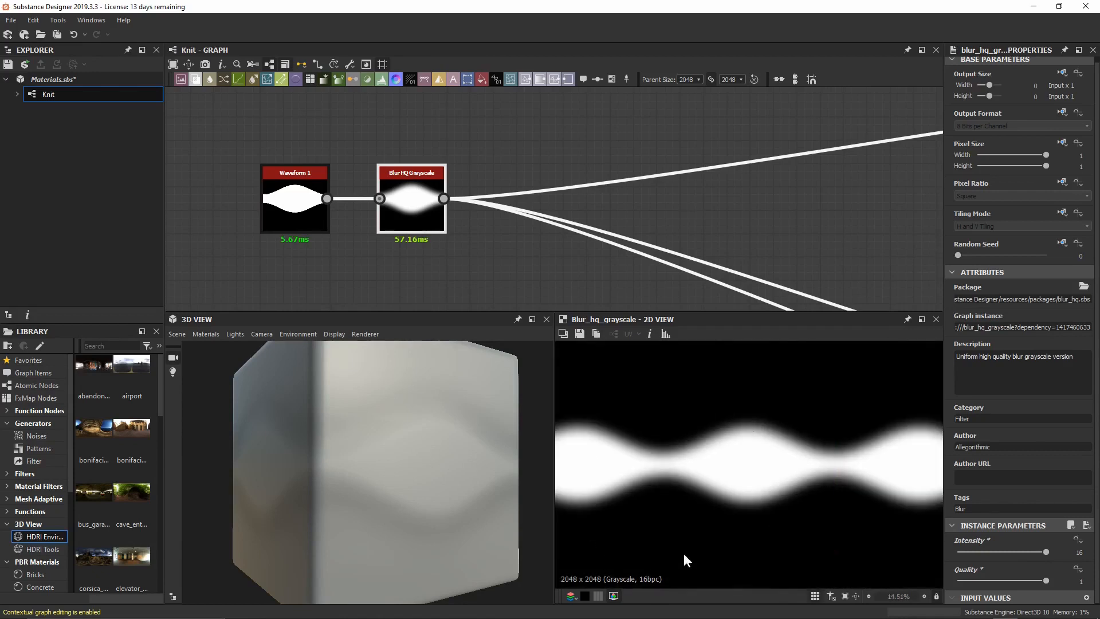
scroll(679, 424, "down", 3)
scroll(685, 444, "down", 2)
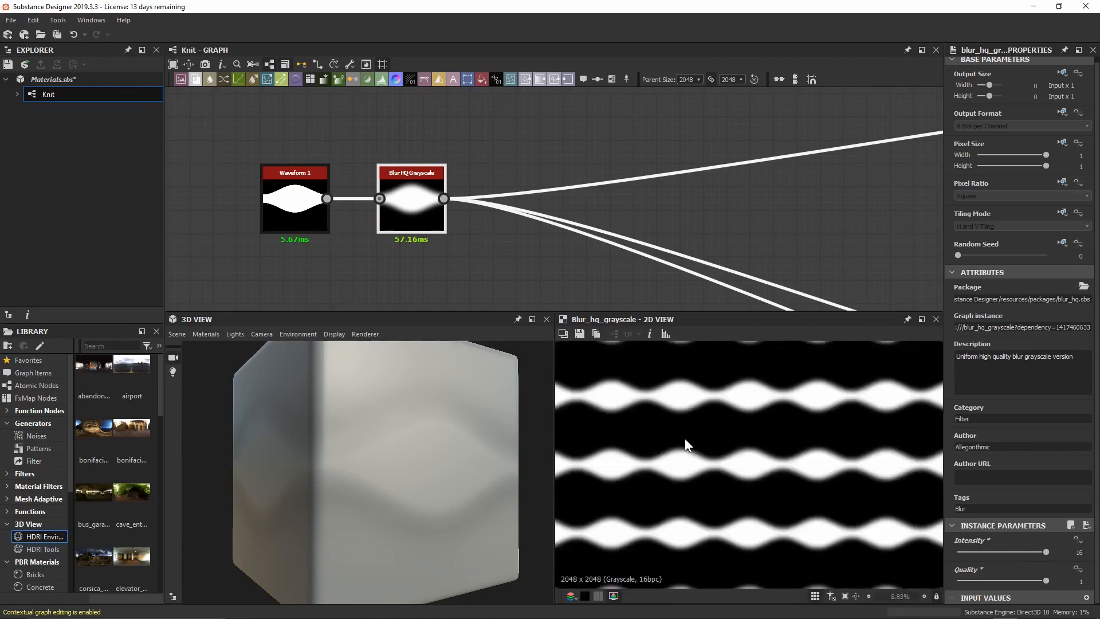
scroll(700, 445, "down", 8)
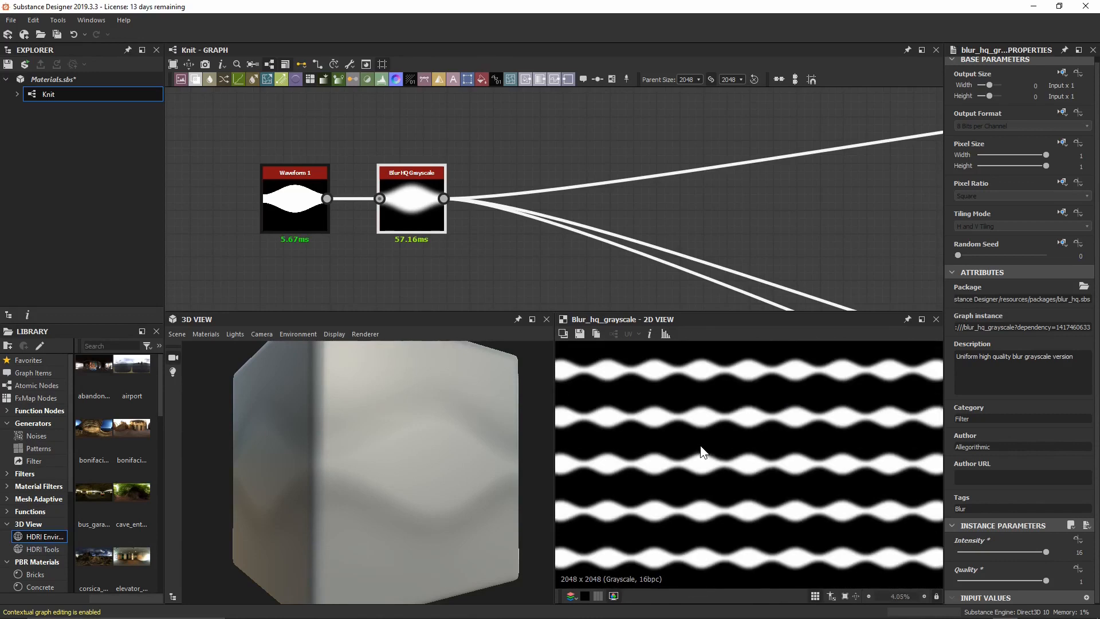
scroll(700, 445, "up", 8)
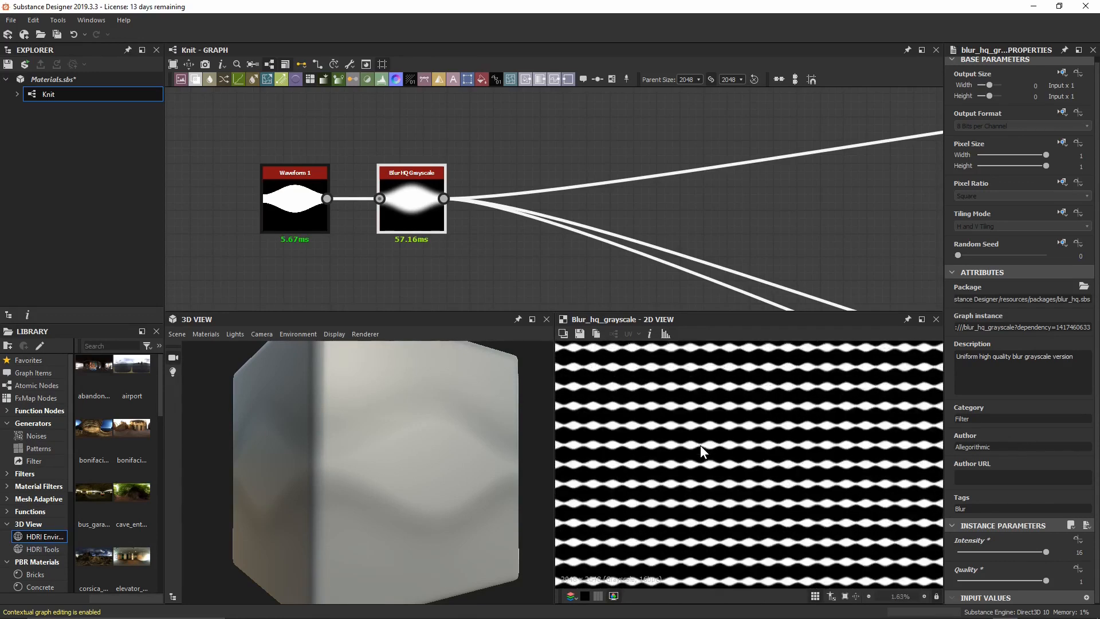
scroll(702, 444, "up", 6)
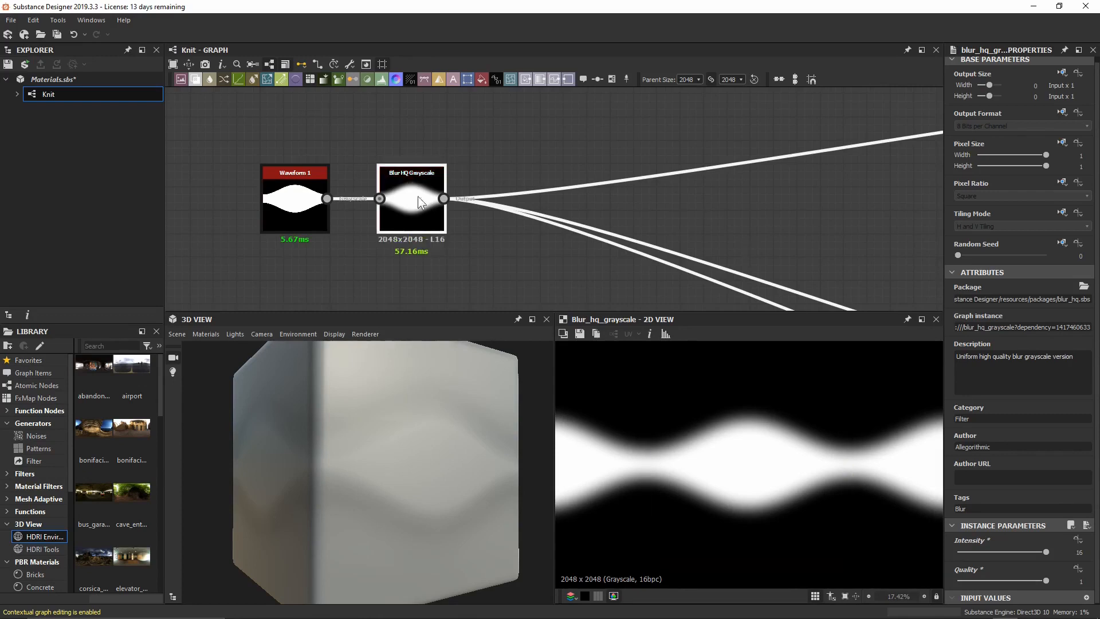
Add a Shape node to the graph above the Blur HQ Grayscale node.
middle_click_drag(447, 150, 490, 200)
left_click(457, 167)
key("space")
type("shape")
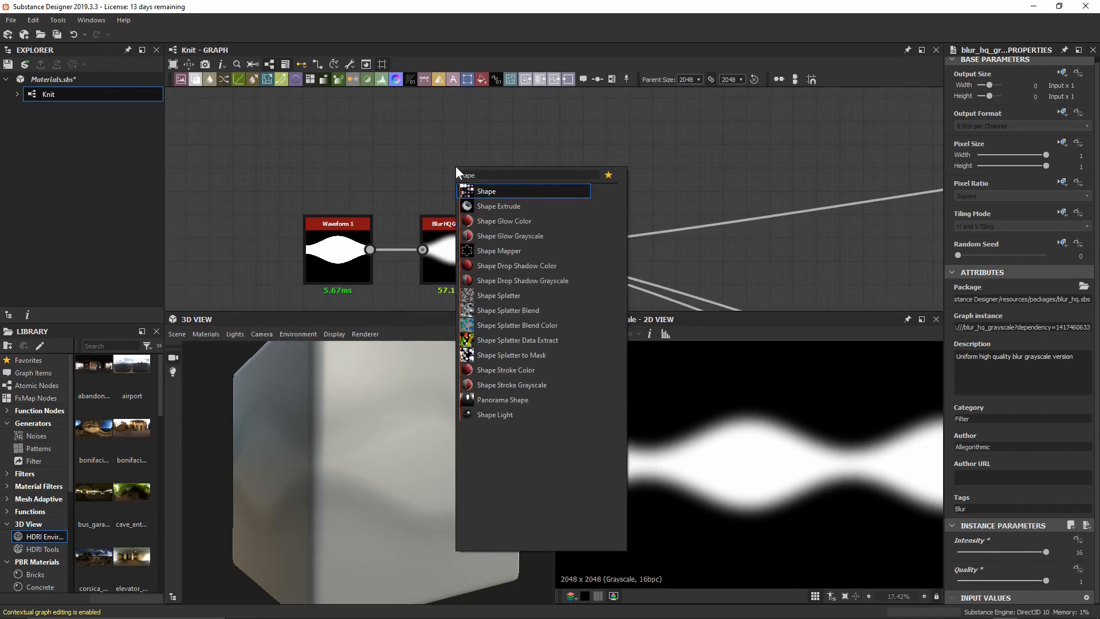
left_click(551, 189)
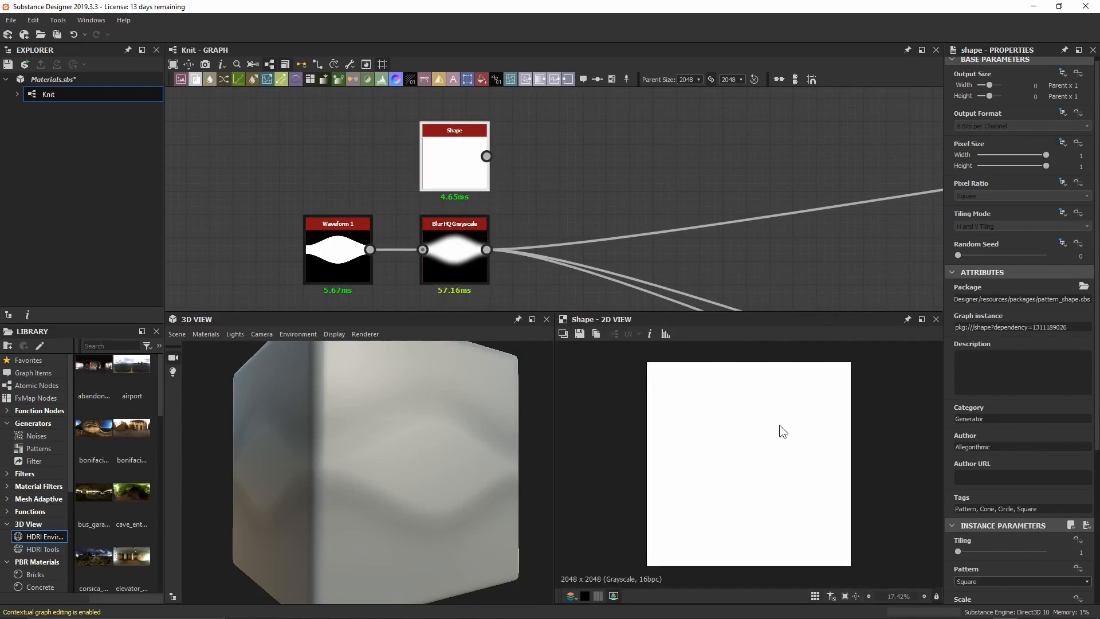
Set the Shape node's Pattern to Paraboloid.
scroll(1006, 478, "down", 5)
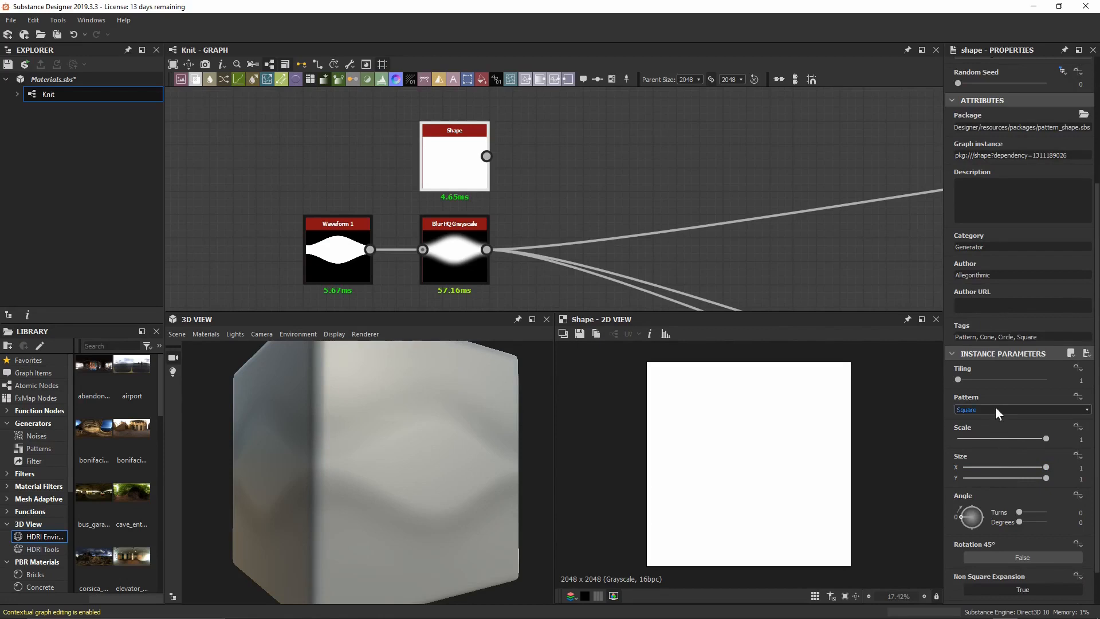
left_click(996, 408)
left_click(1009, 436)
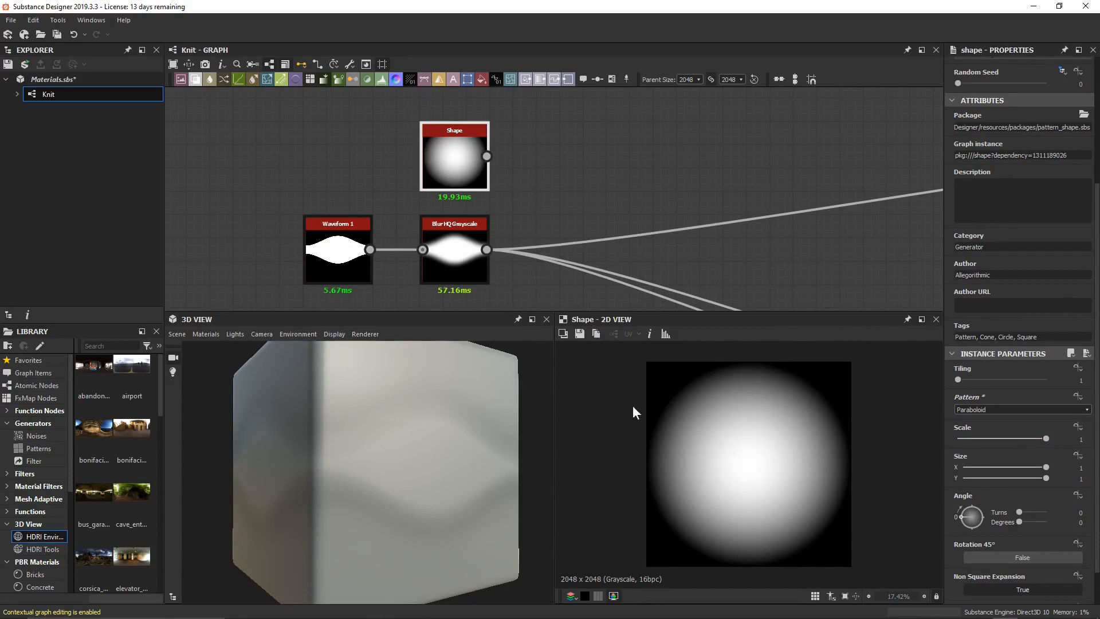
Insert a Blend node directly after Blur HQ Grayscale and space it slightly farther from the blur node.
left_click(434, 256)
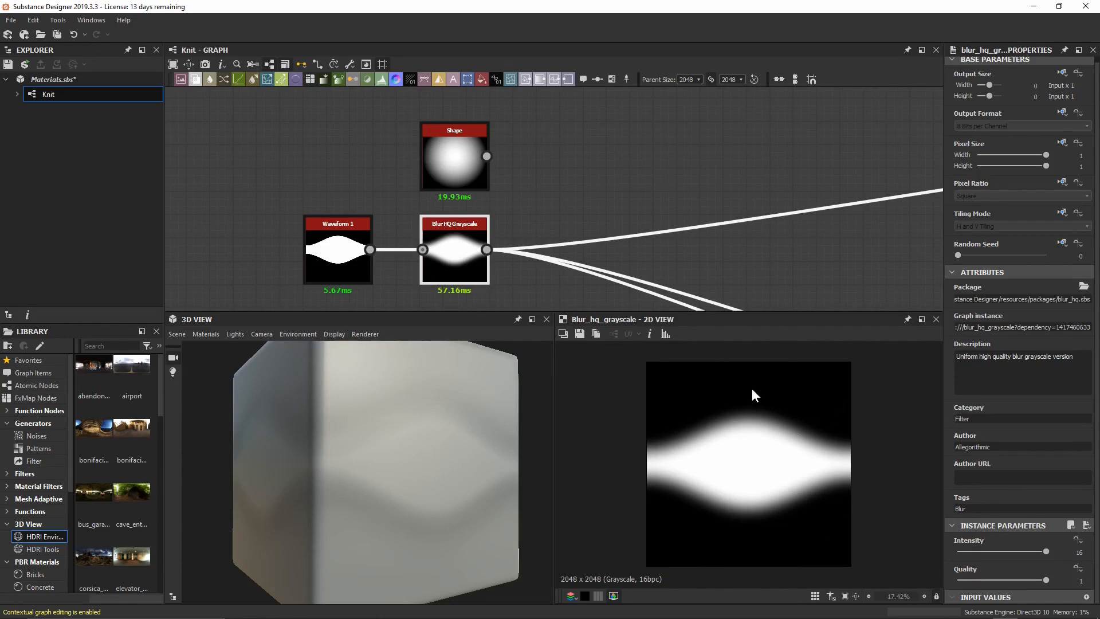
key("space")
type("bl")
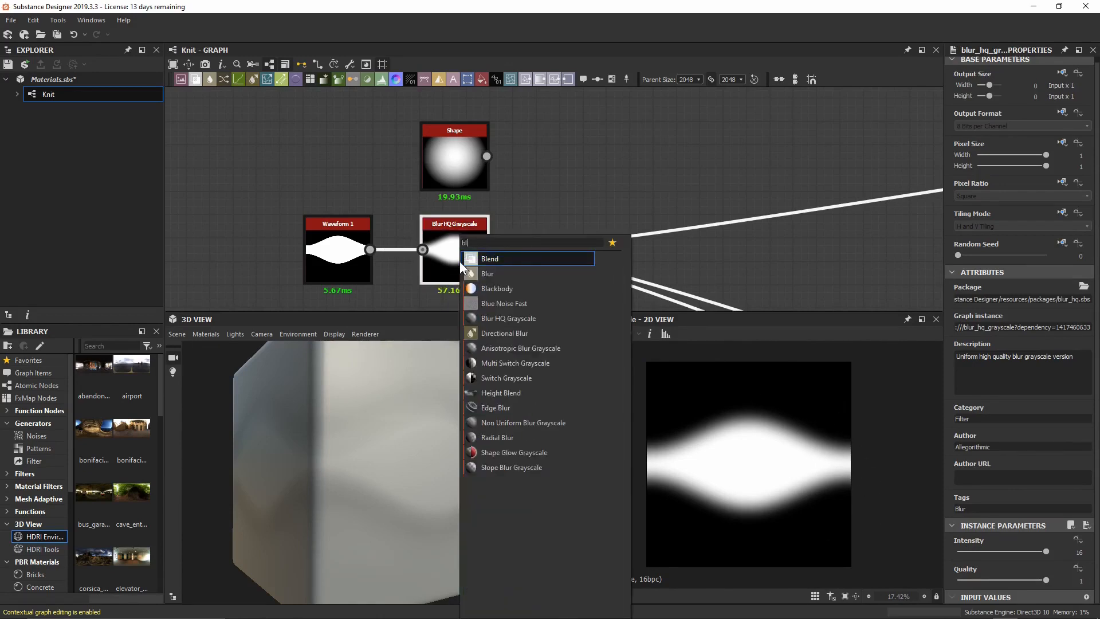
key("Return")
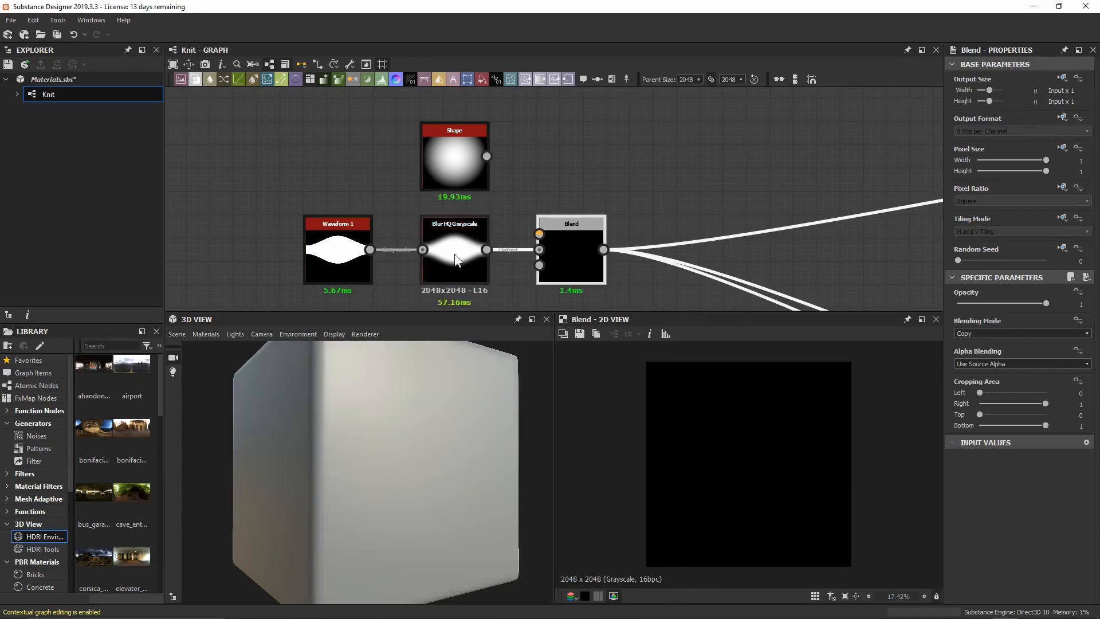
left_click_drag(572, 253, 596, 253)
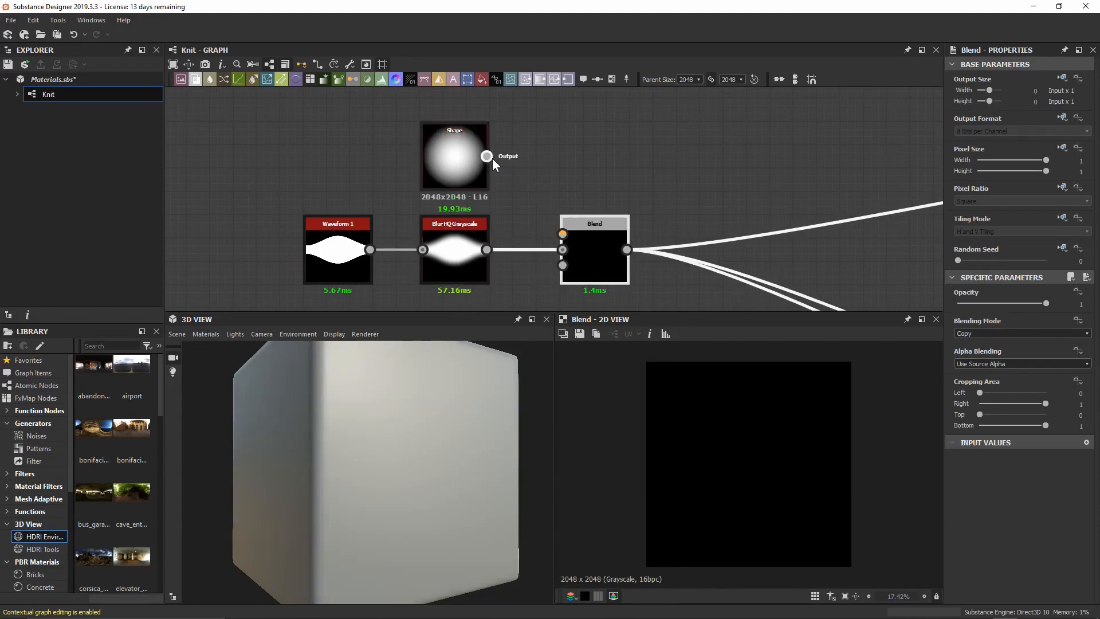
Connect the Shape output to the Blend node's foreground input and set the Blending Mode to Multiply.
left_click_drag(488, 157, 562, 234)
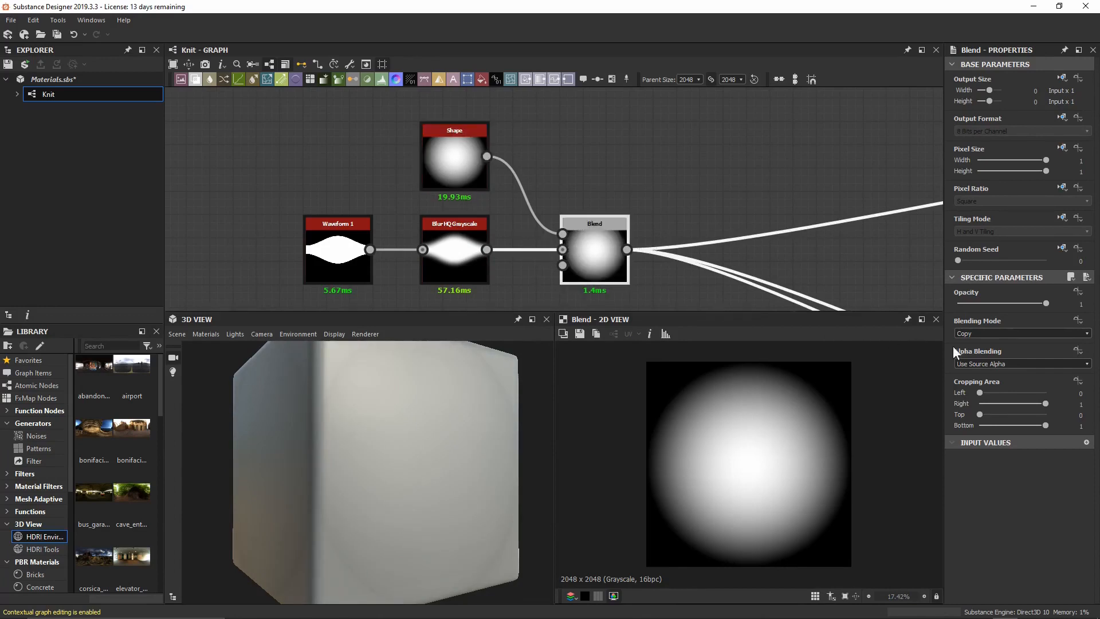
left_click(1036, 333)
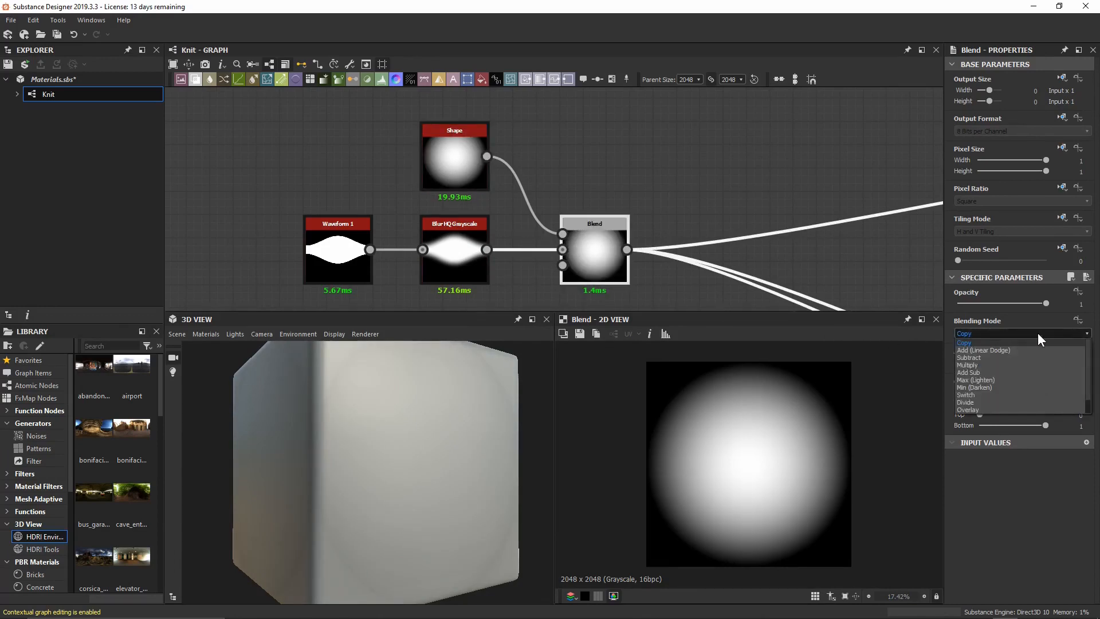
left_click(1044, 365)
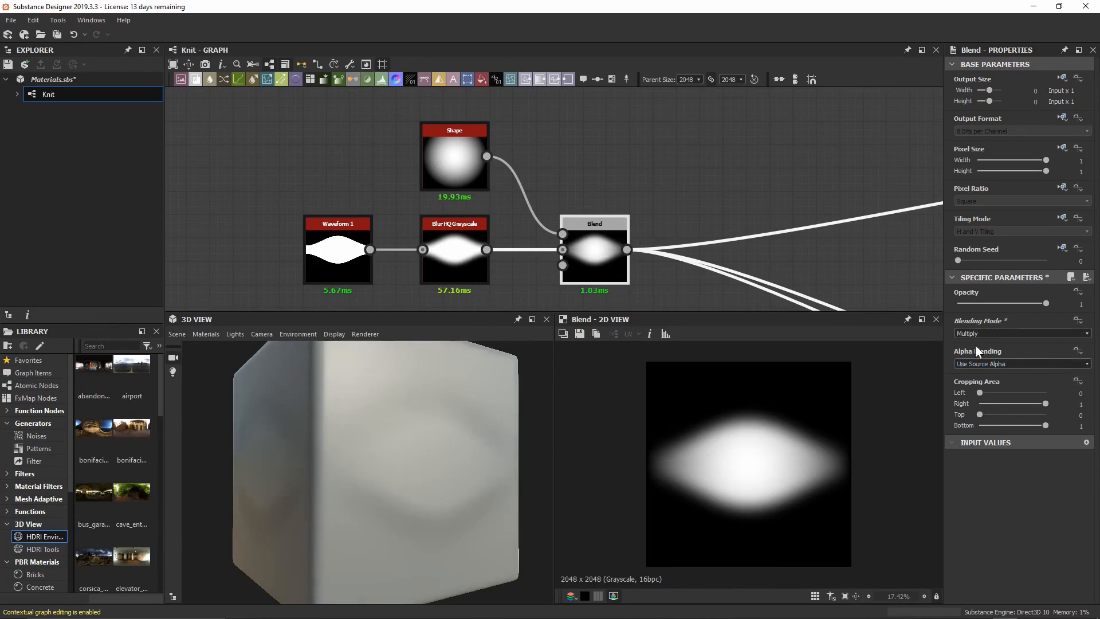
Compare the blurred waveform with the Blend result and examine how the blended shape tiles in the 2D view.
double_click(465, 261)
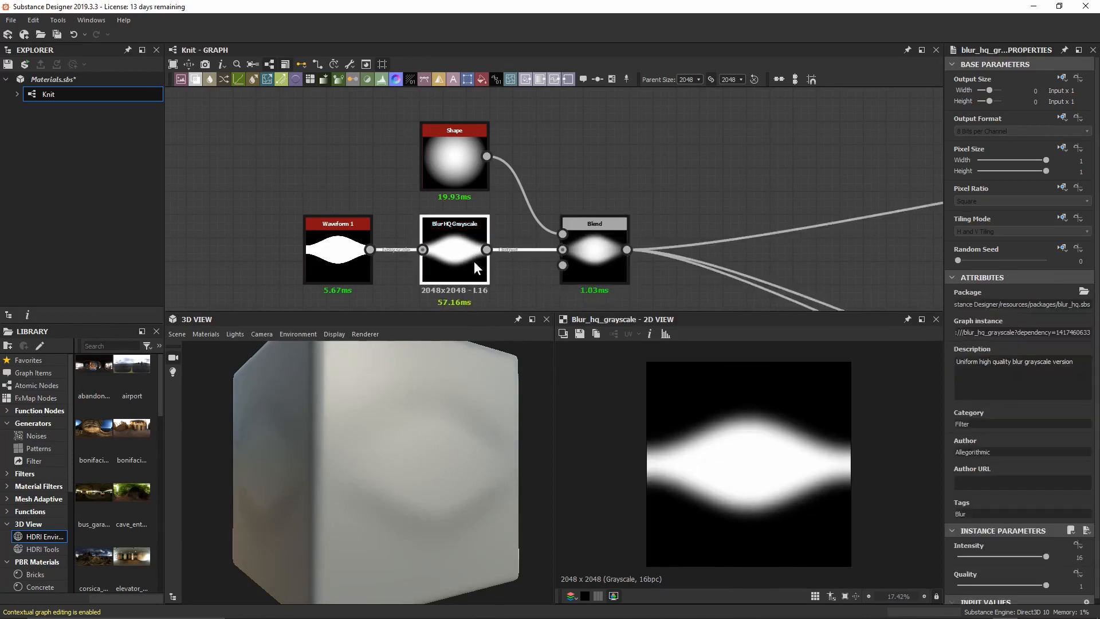
double_click(607, 267)
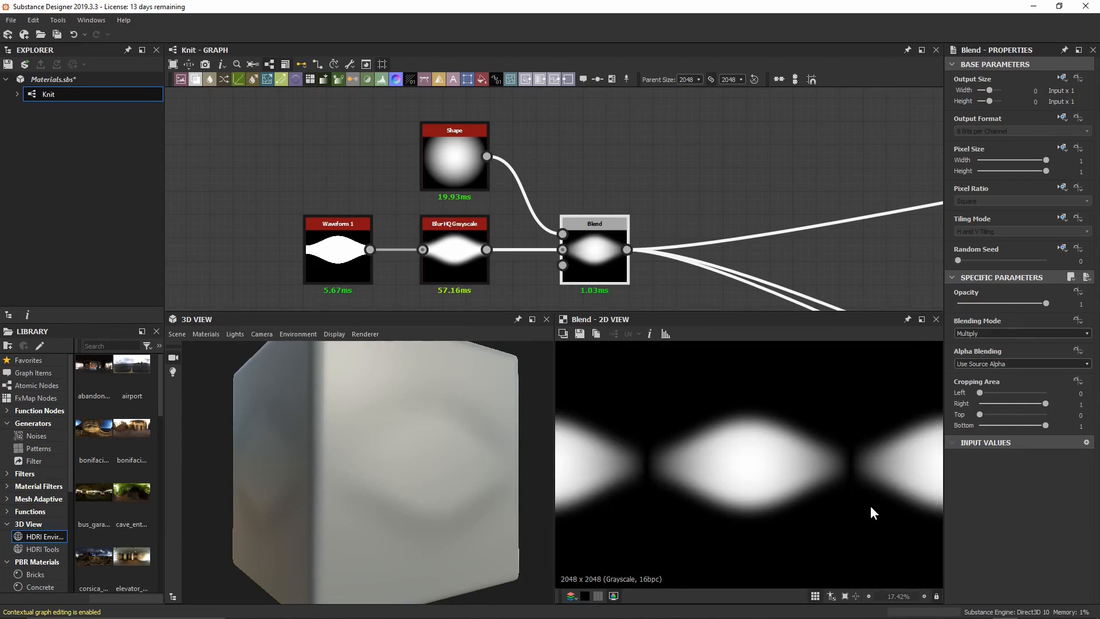
key("space")
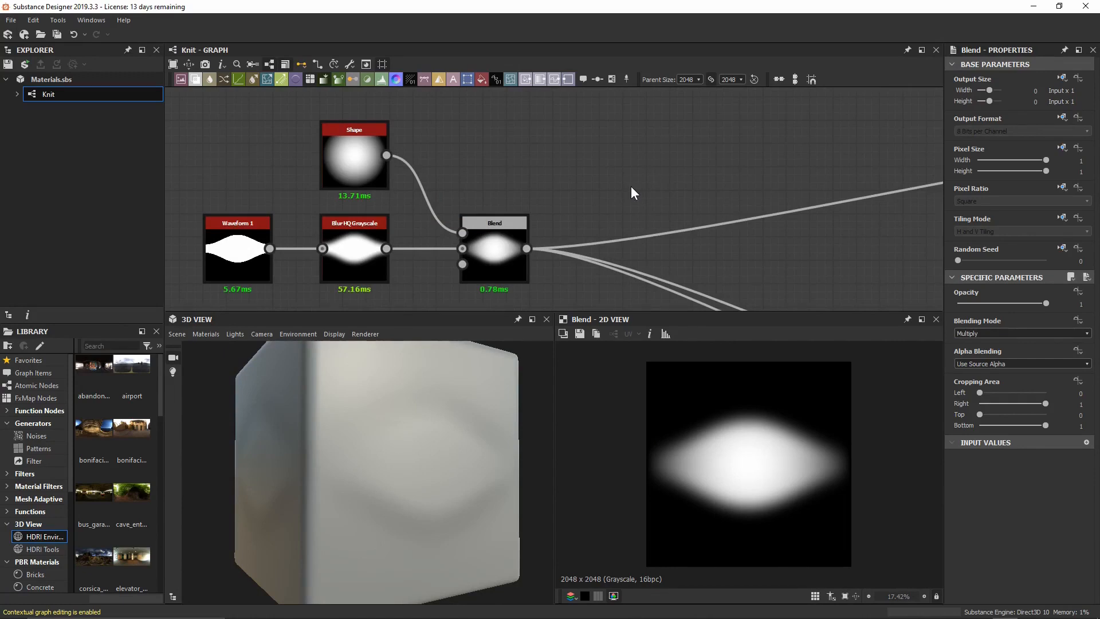
Set the Shape node's Scale to 0.9 and save the Materials.sbs package.
left_click(356, 162)
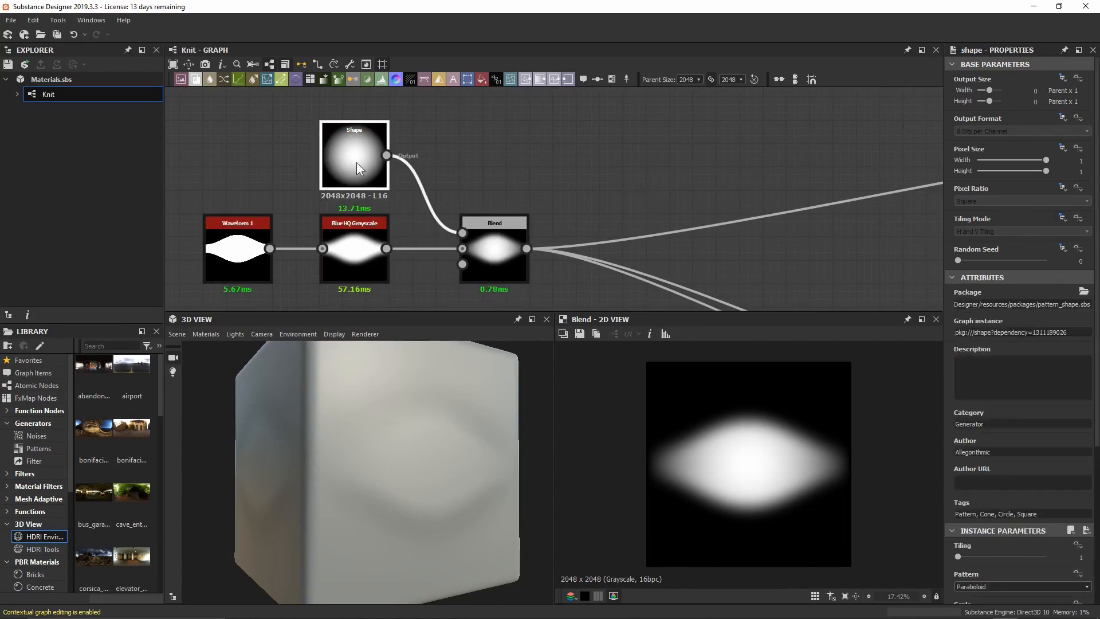
scroll(1012, 379, "down", 4)
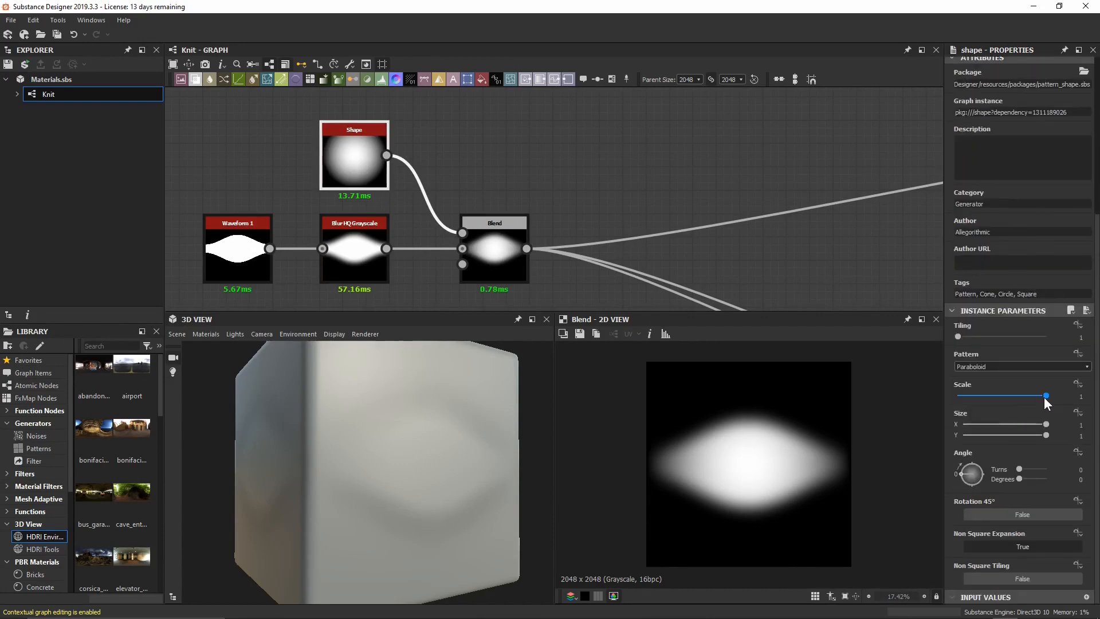
left_click(1045, 397)
type("0.9")
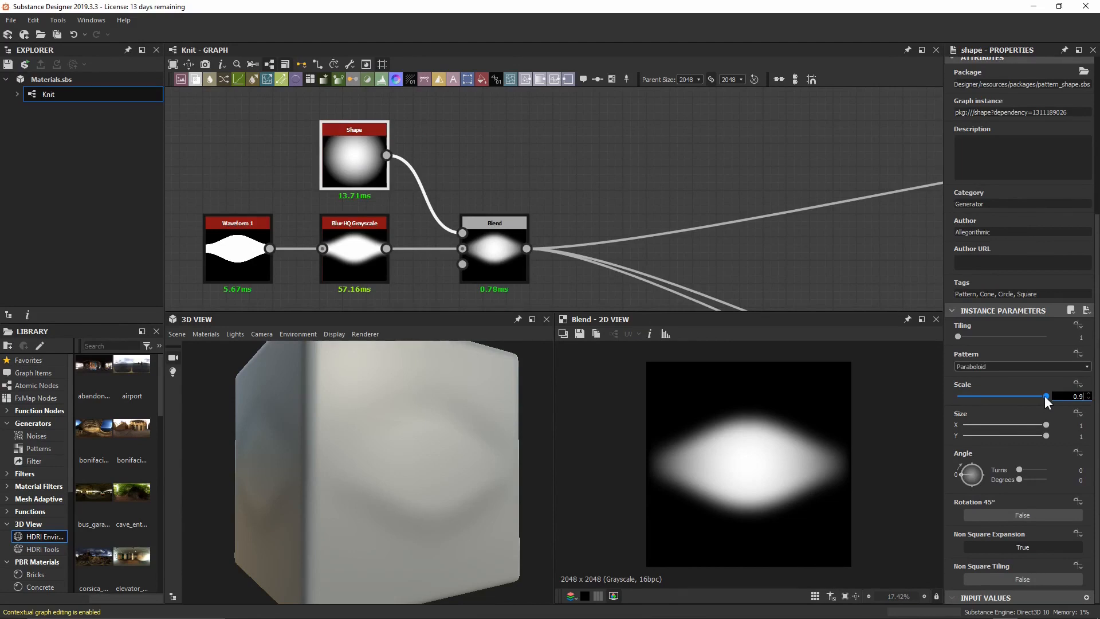
key("Return")
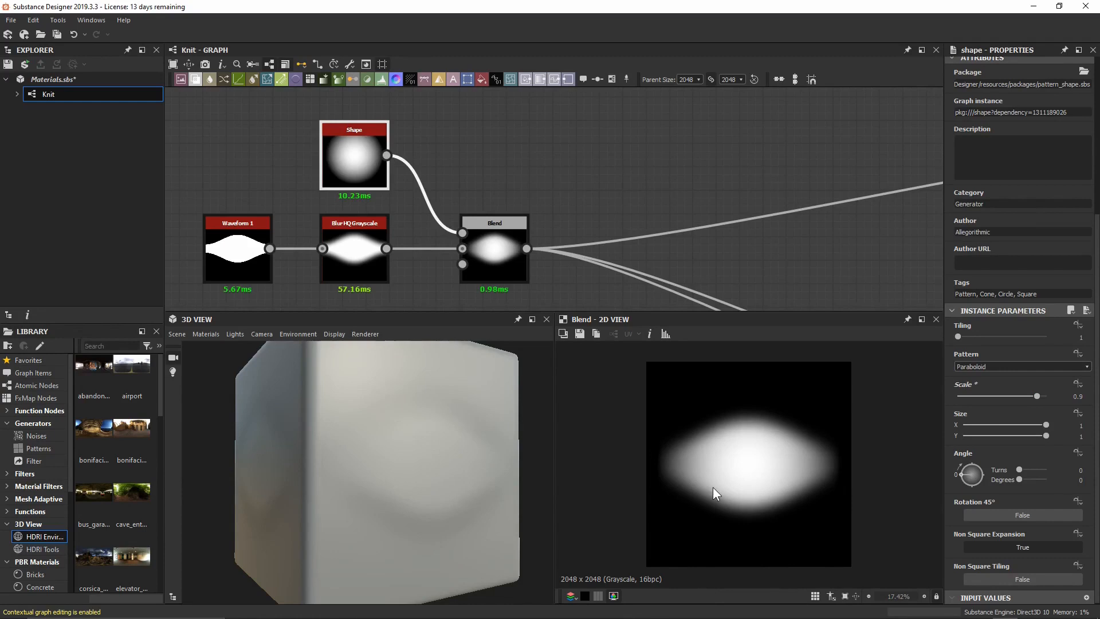
key("ctrl+s")
left_click(577, 161)
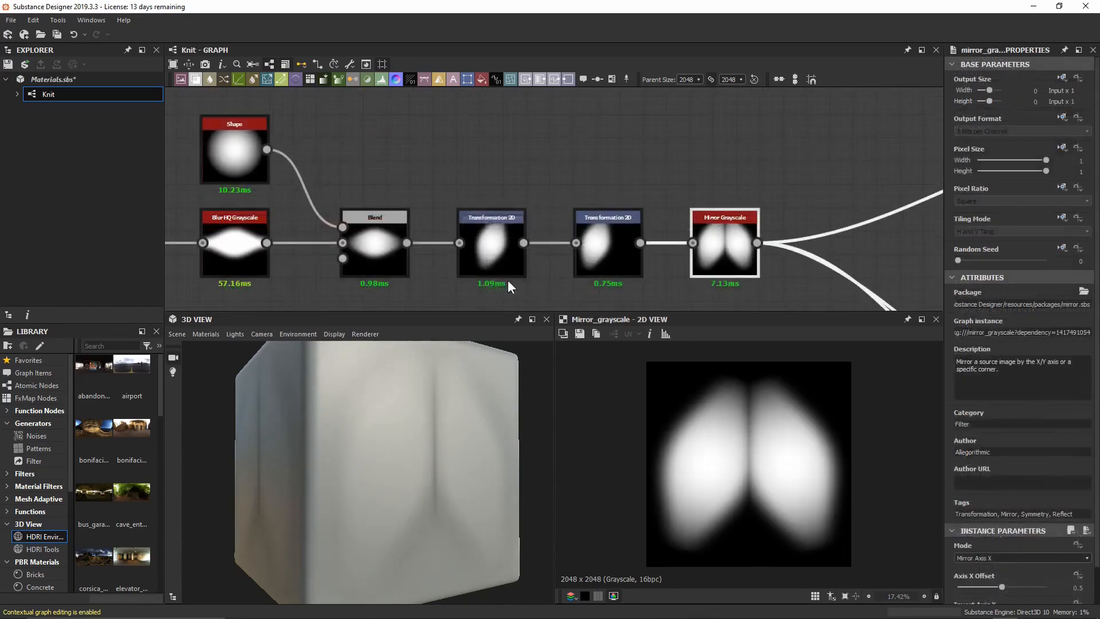
Try a slightly different rotation on the first Transformation 2D node and a small shift on the second.
left_click(507, 275)
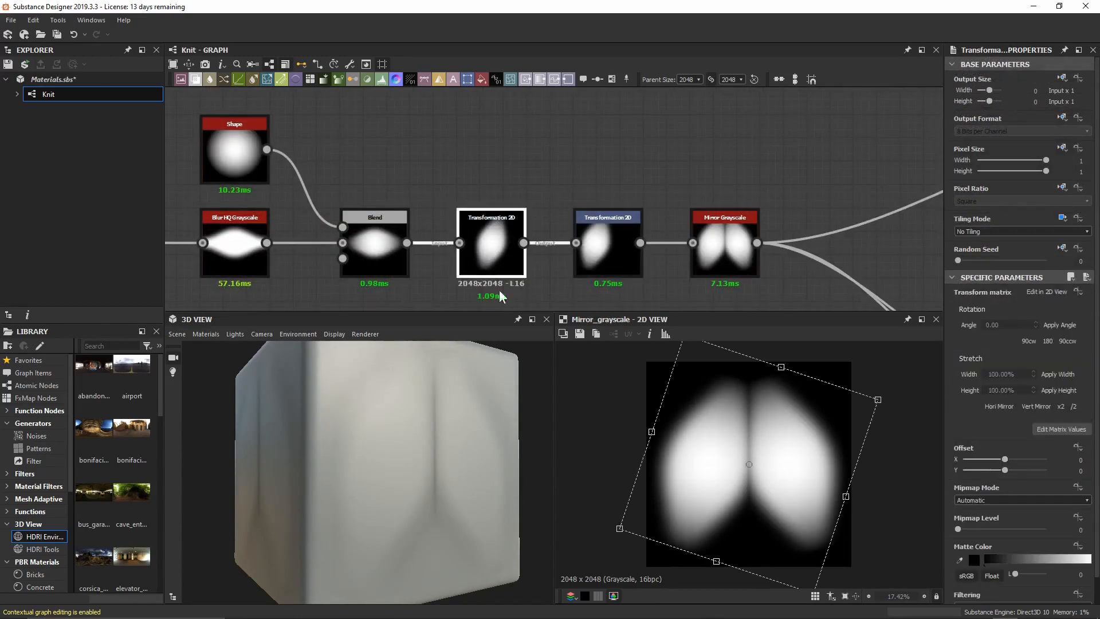
left_click_drag(820, 358, 815, 355)
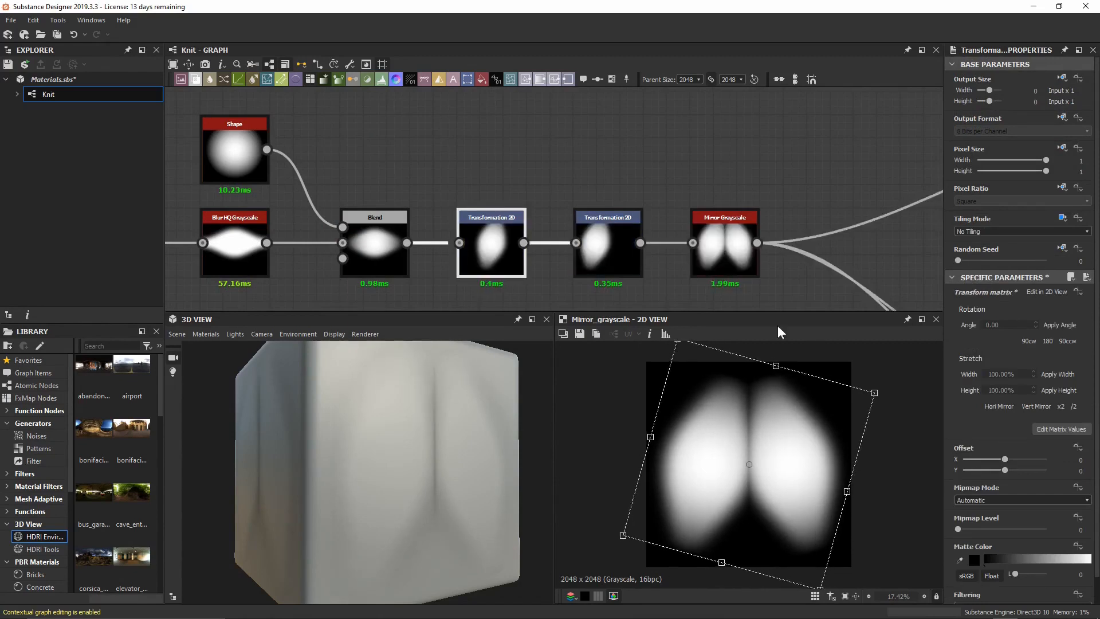
left_click(611, 258)
left_click_drag(789, 445, 787, 445)
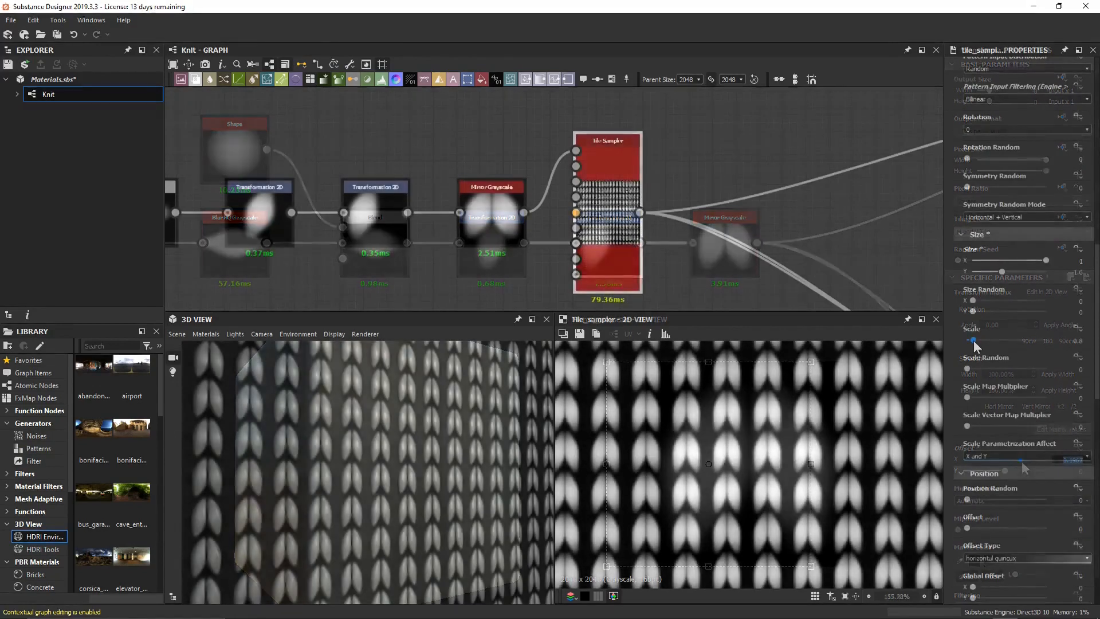
Try a Scale of 1.2 on the Tile Sampler node.
type("1.2")
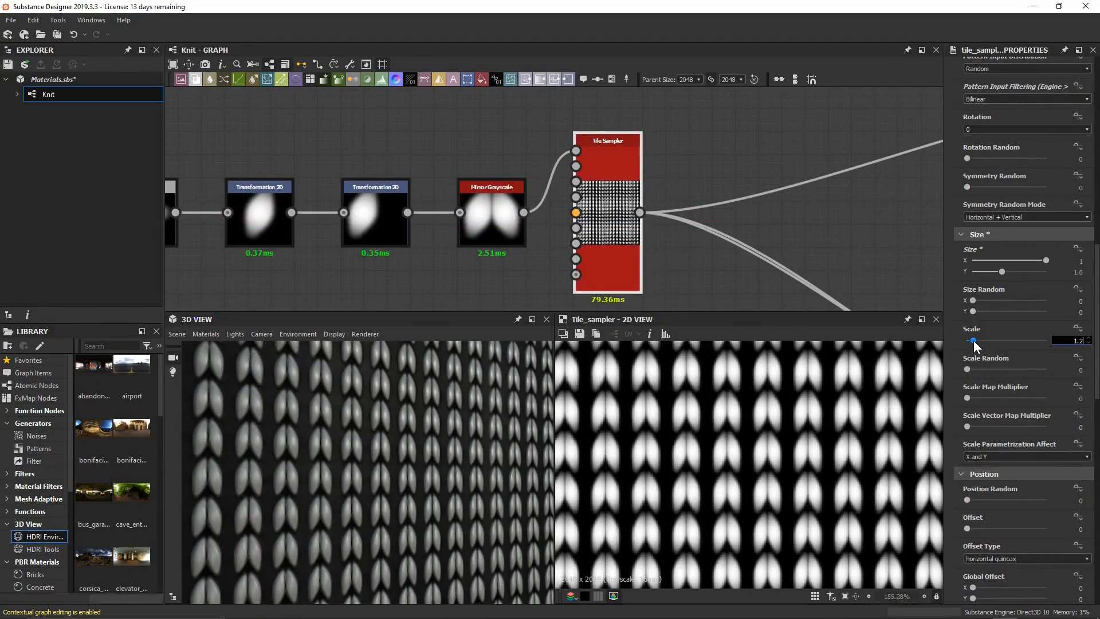
key("Return")
scroll(731, 462, "up", 3)
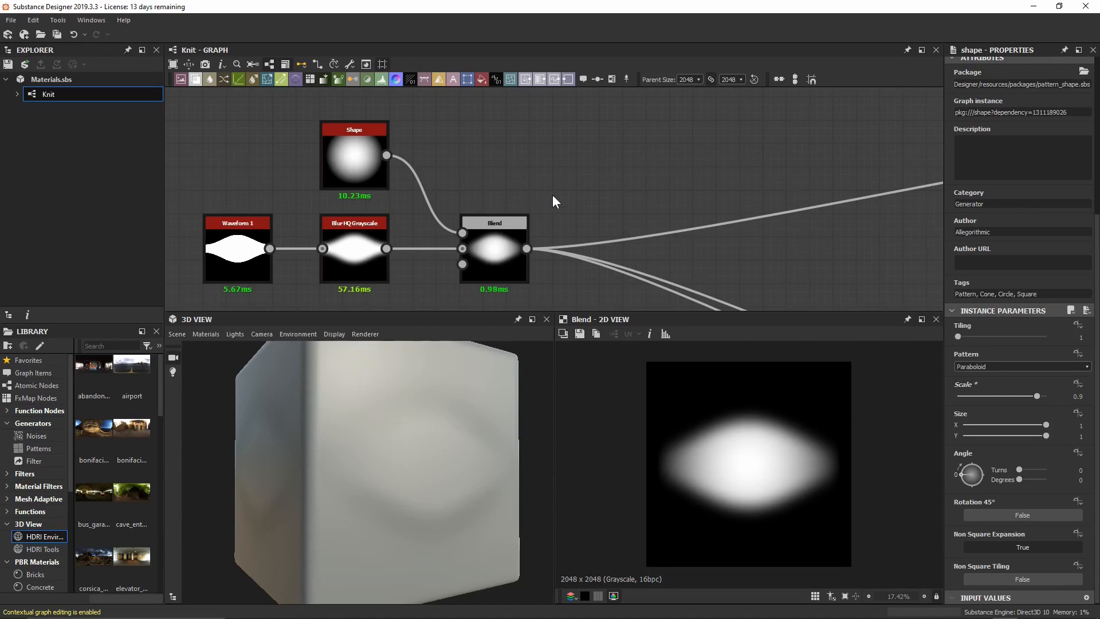
Insert a Transformation 2D node directly after the Blend node.
left_click(497, 246)
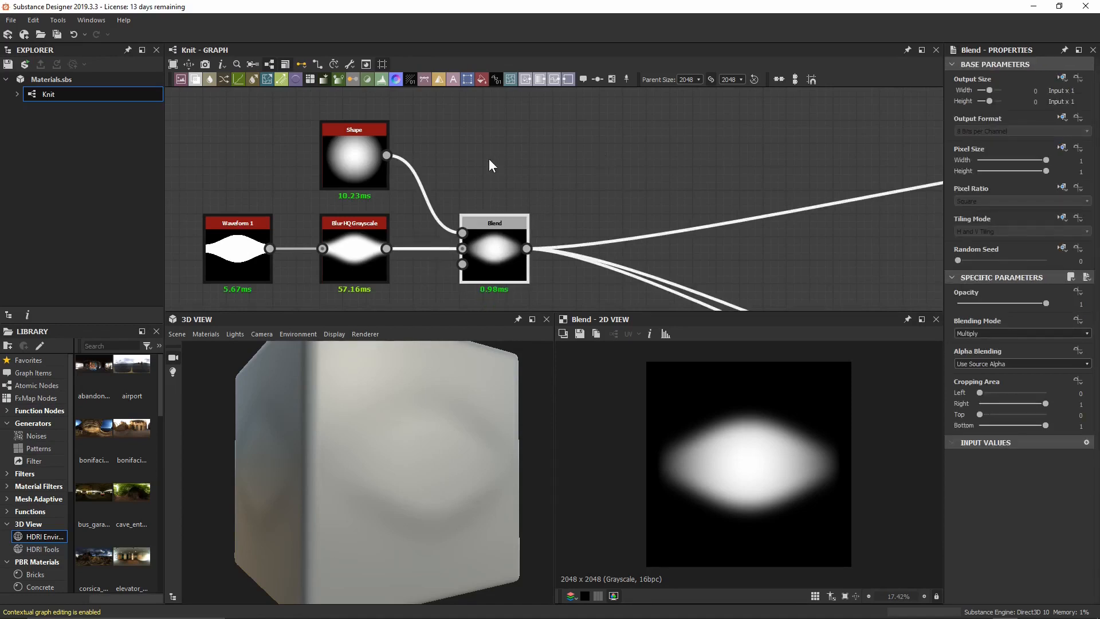
key("space")
type("trans")
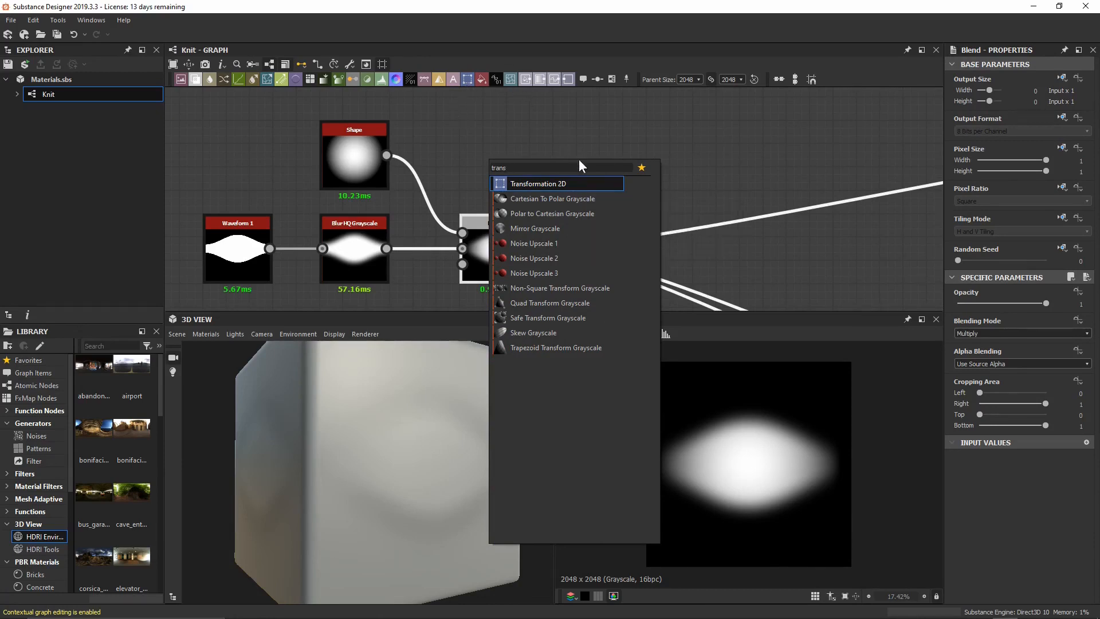
left_click(580, 182)
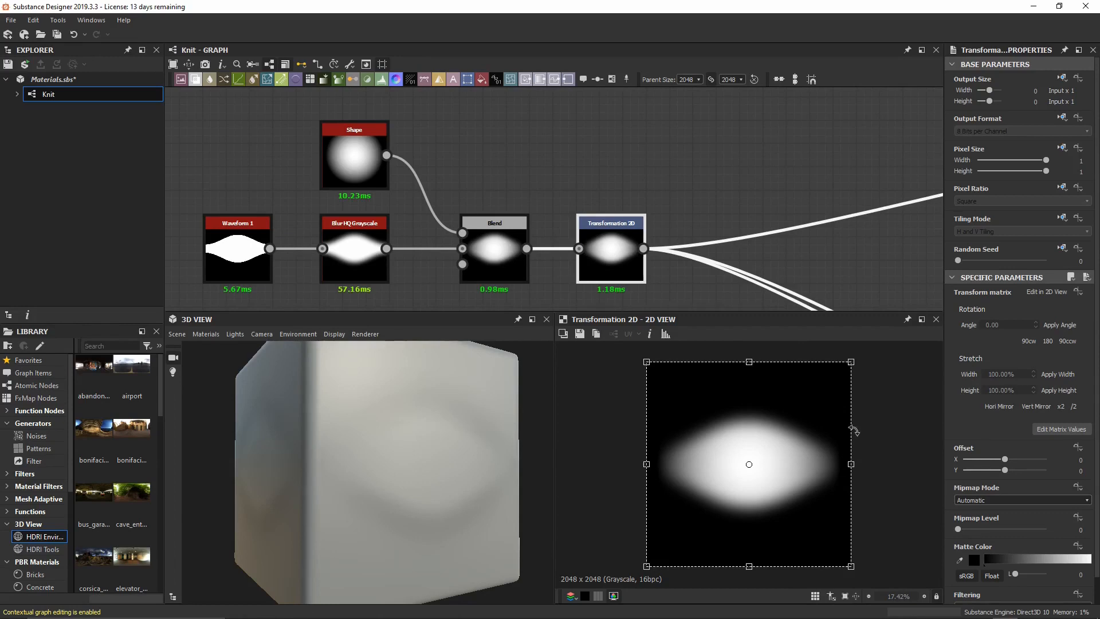
Try moving and rotating the blended shape with Transformation 2D, and undo these changes.
left_click_drag(810, 465, 782, 466)
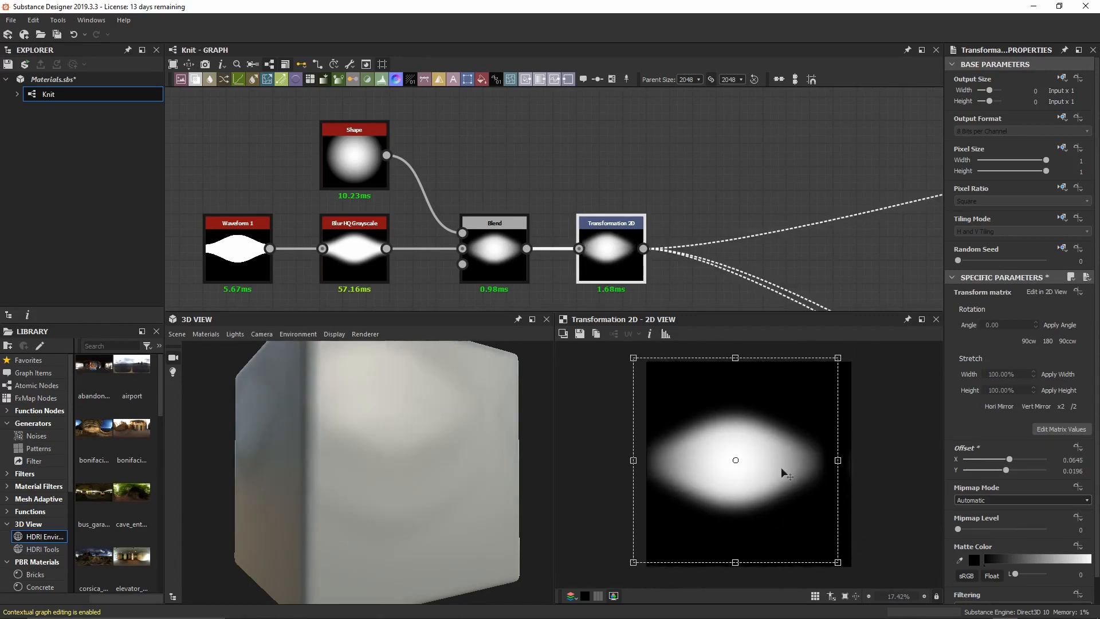
left_click_drag(859, 390, 858, 484)
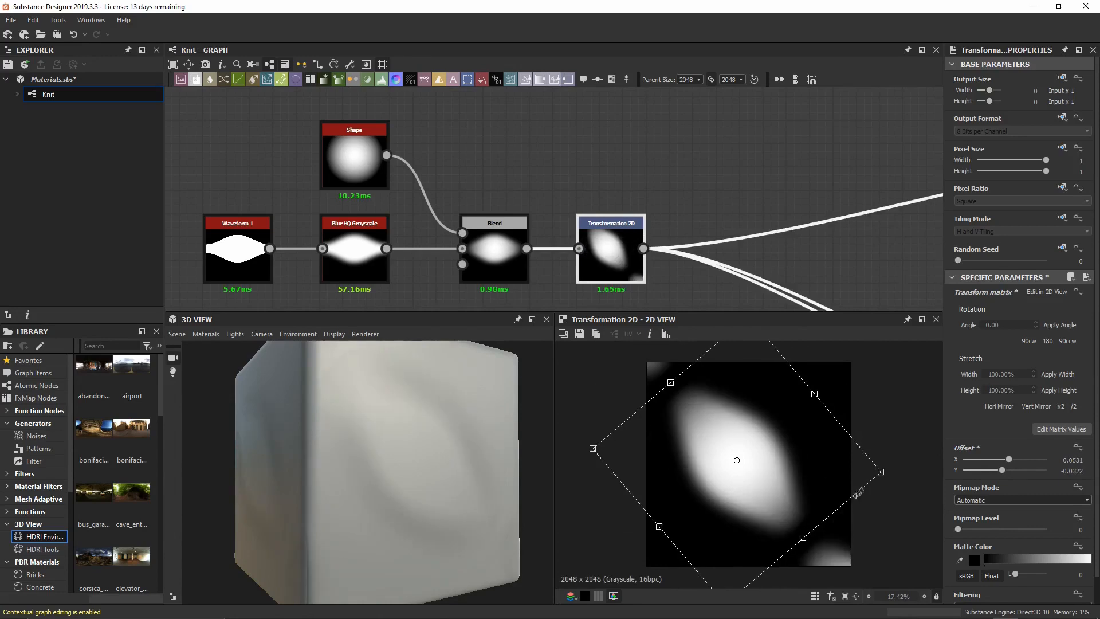
left_click_drag(809, 388, 810, 415)
key("ctrl+z")
key("ctrl+z")
key("ctrl+z")
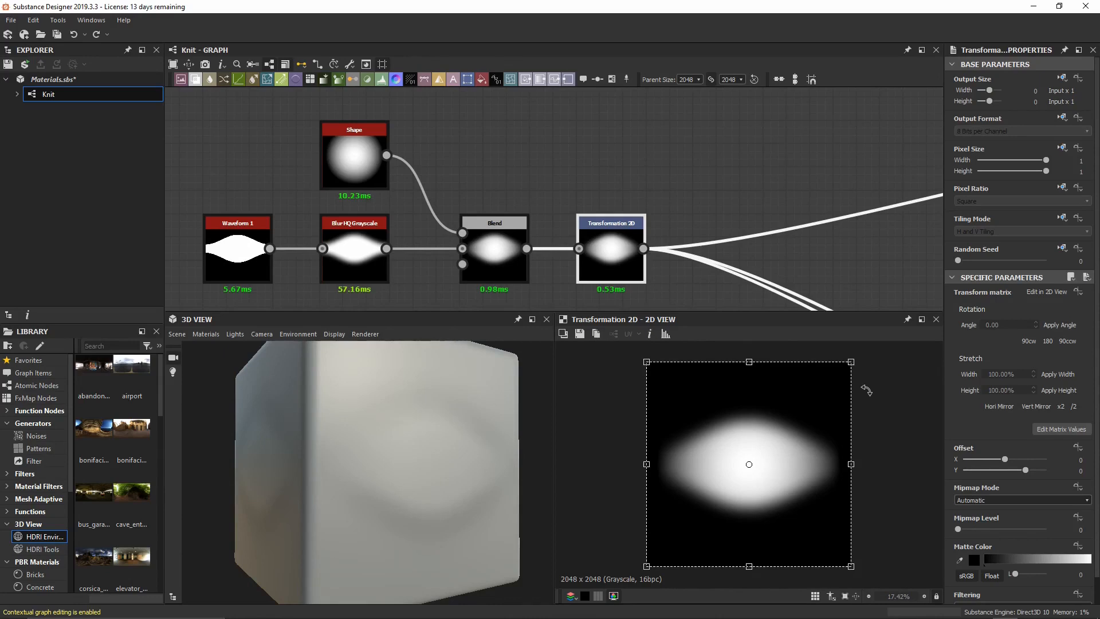
Rotate the blended shape counterclockwise around its centre in Transformation 2D until it stands steeply, leaning to the right.
left_click_drag(877, 457, 825, 296)
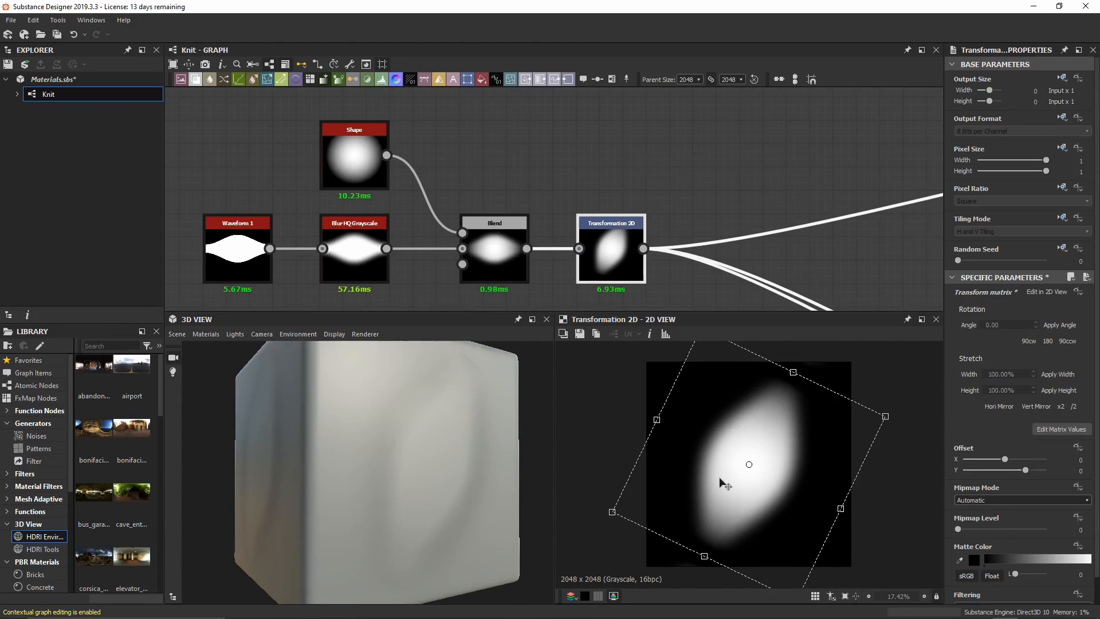
left_click_drag(869, 371, 860, 363)
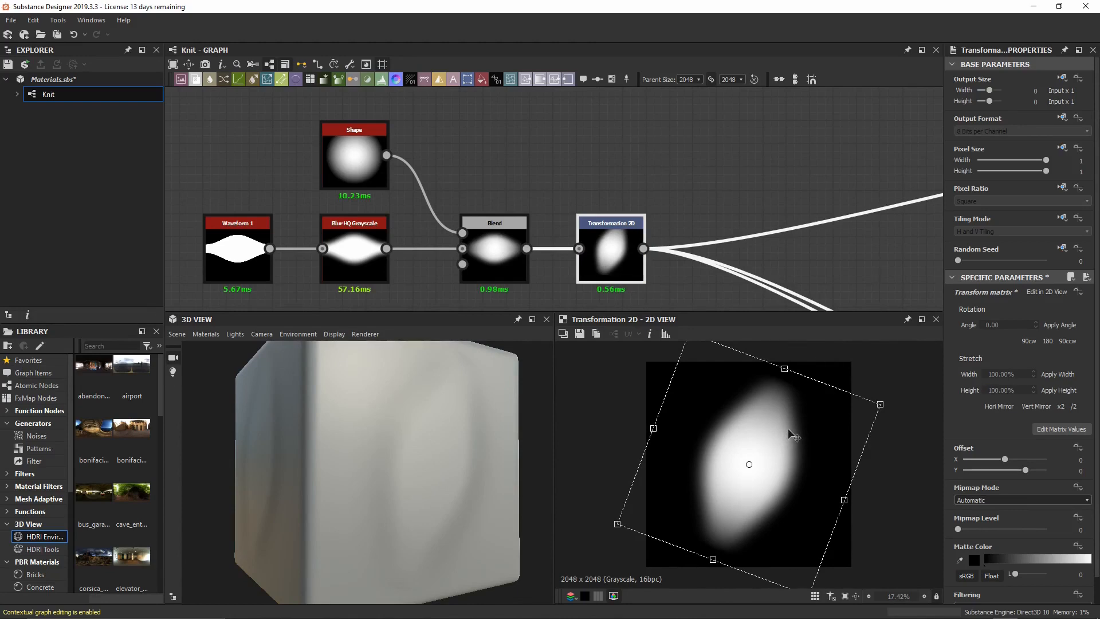
left_click_drag(841, 365, 857, 374)
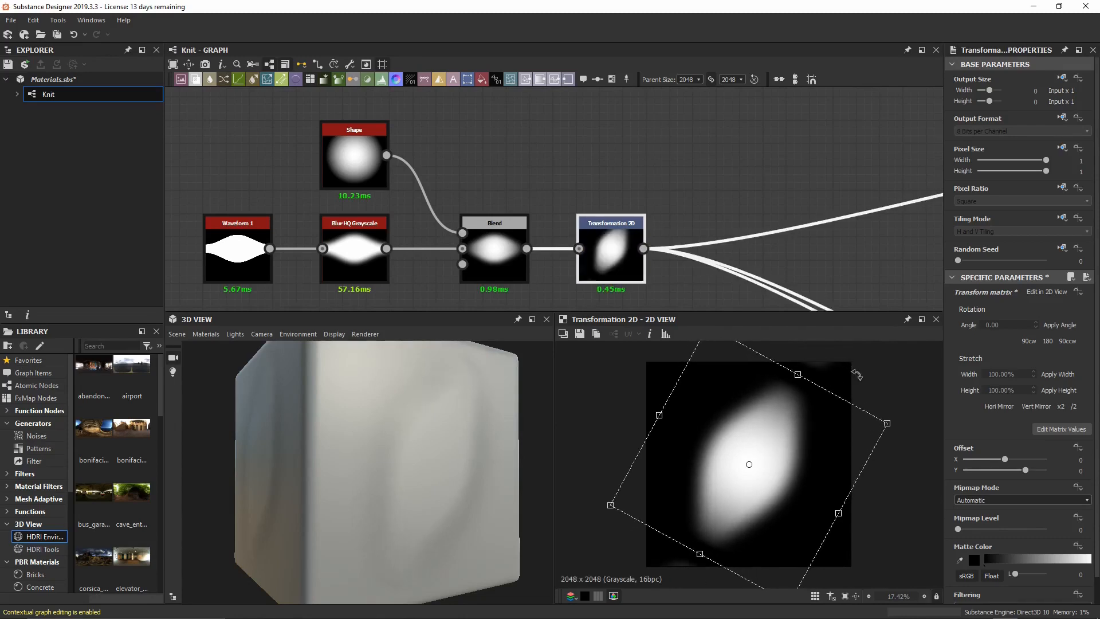
left_click(834, 306)
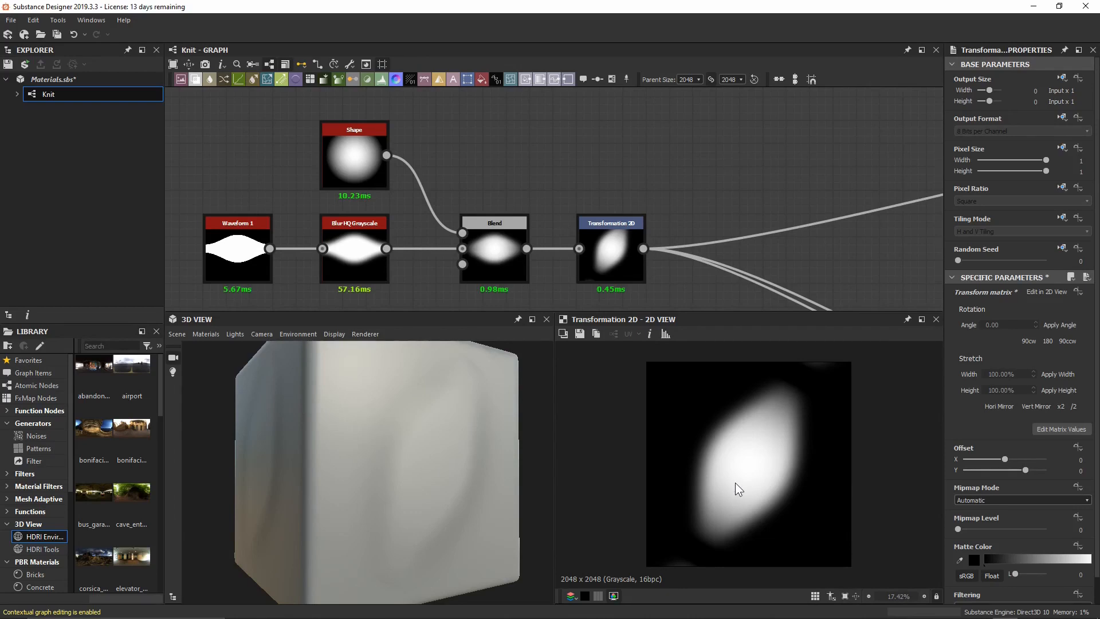
Make the Transformation 2D node's Tiling Mode absolute and set it to No Tiling.
left_click(624, 263)
left_click(1063, 219)
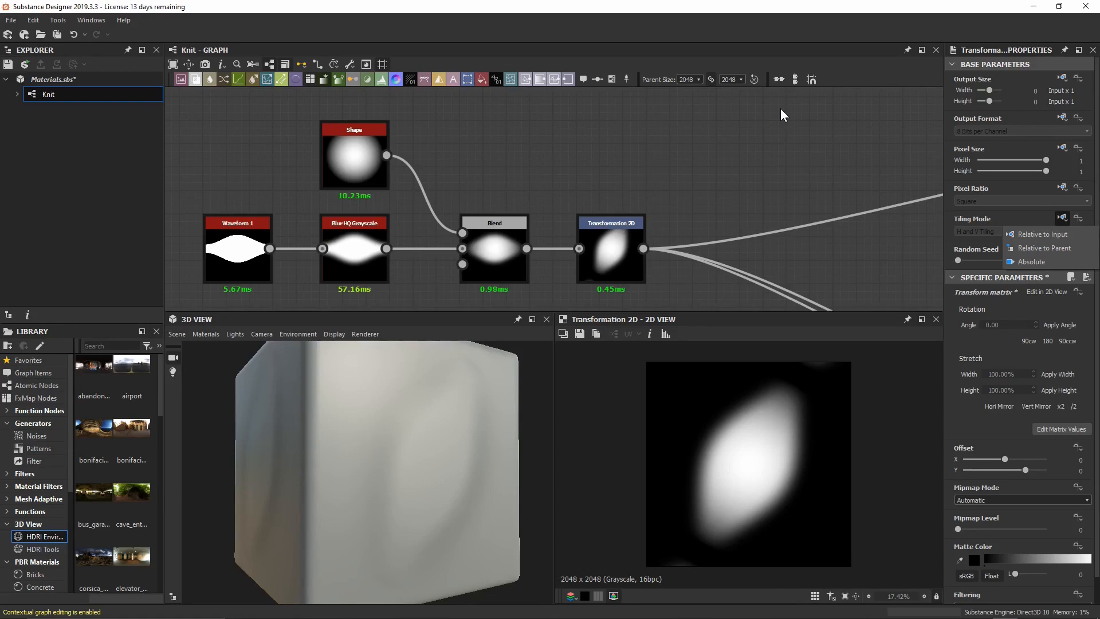
left_click(1047, 262)
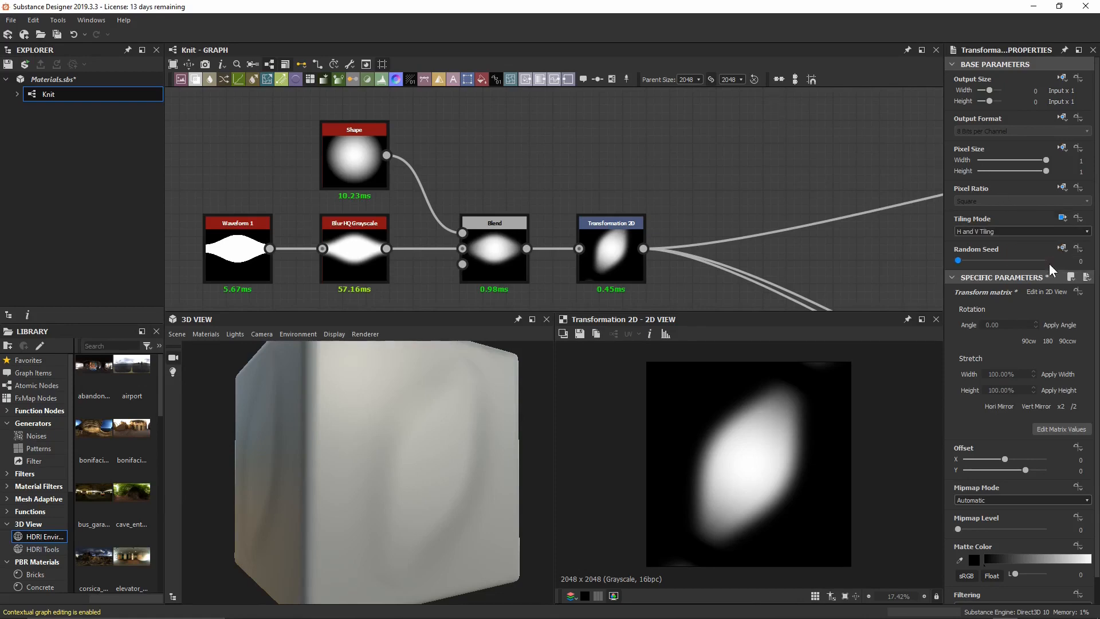
left_click(992, 230)
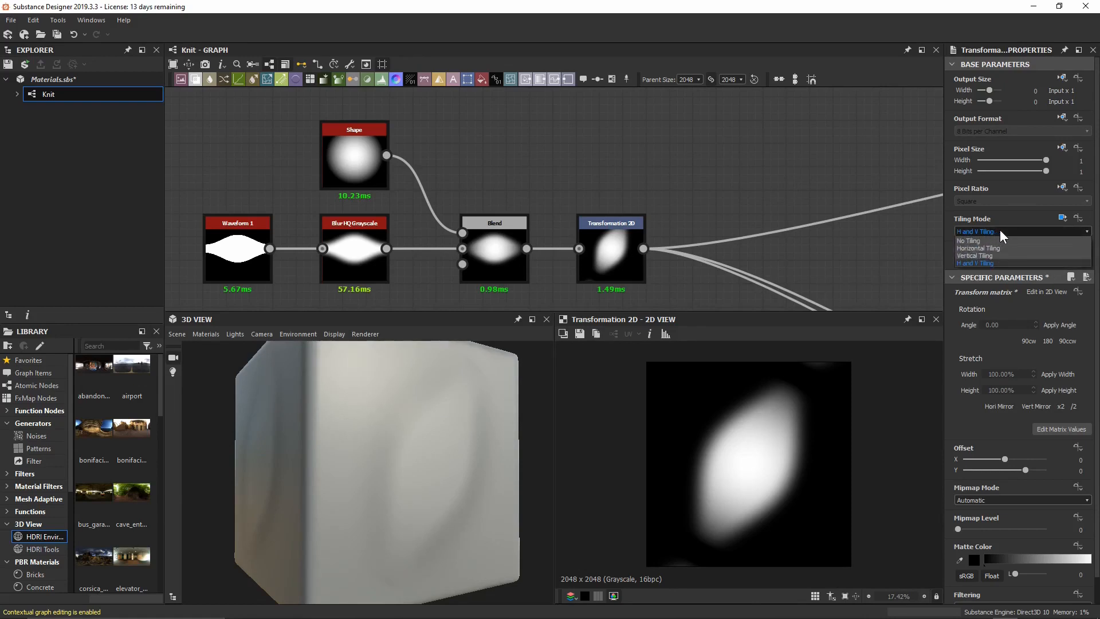
left_click(1009, 241)
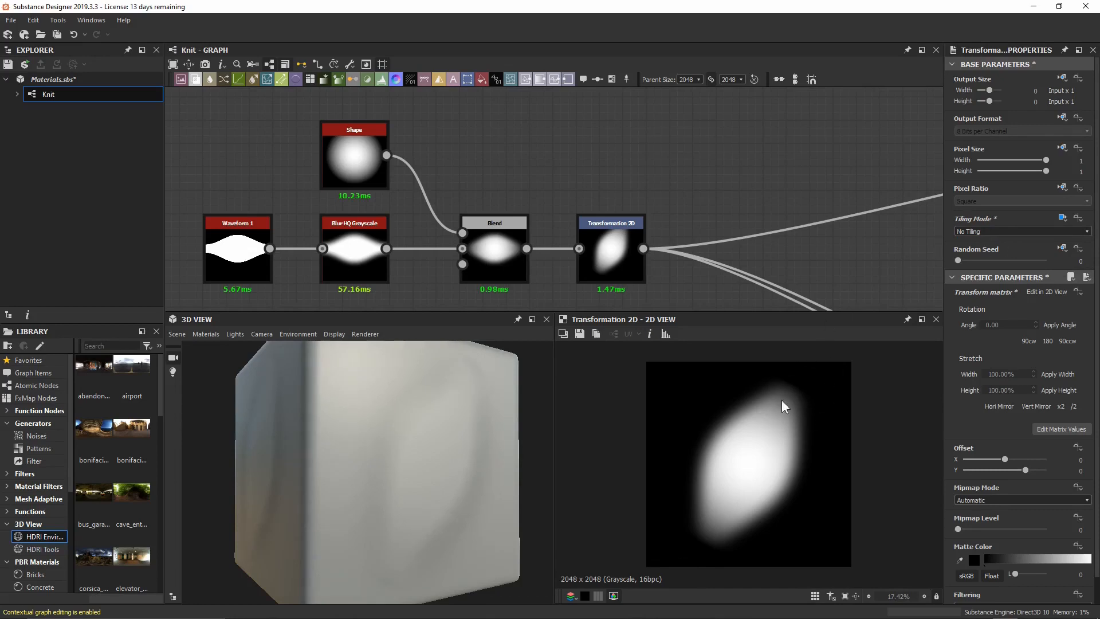
Rotate the stitch shape slightly further counterclockwise in the Transformation 2D node and save the package.
left_click(620, 246)
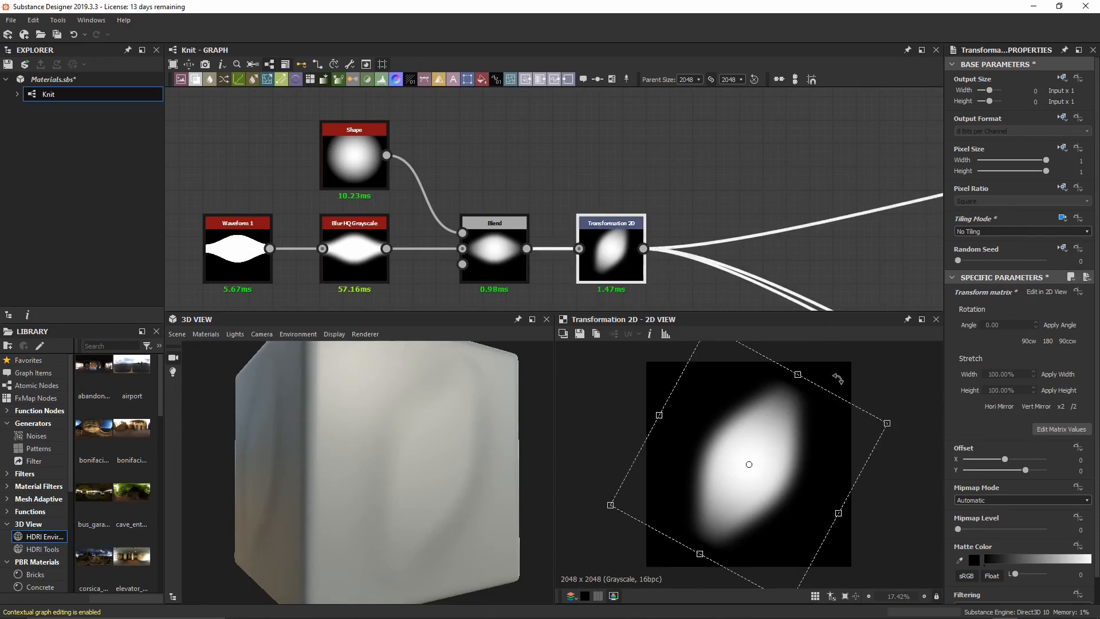
left_click_drag(840, 377, 831, 362)
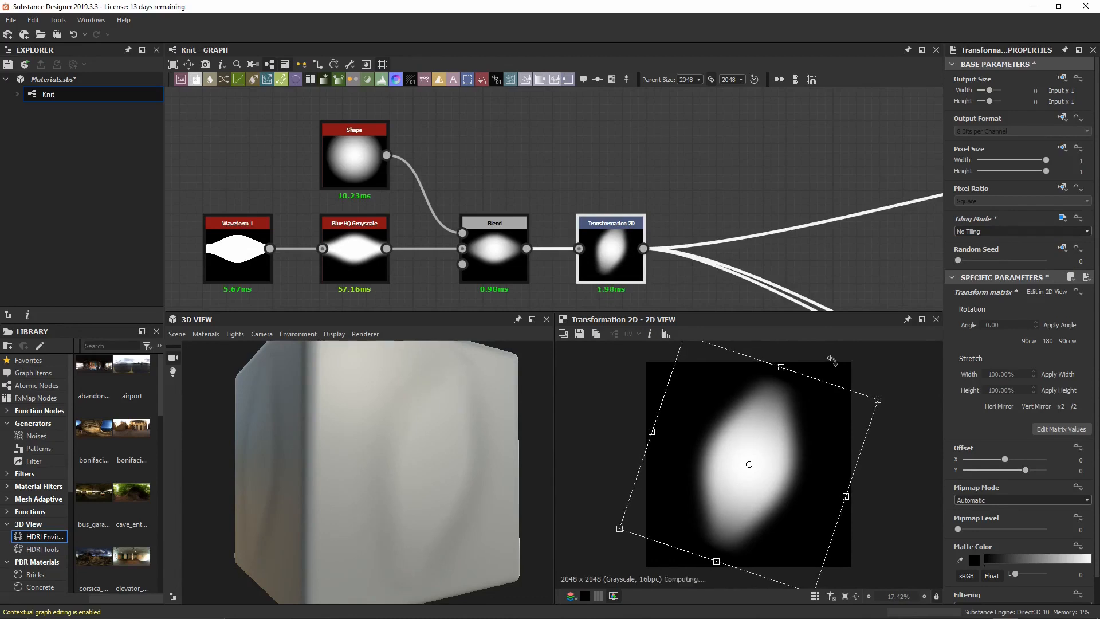
left_click_drag(743, 170, 766, 171)
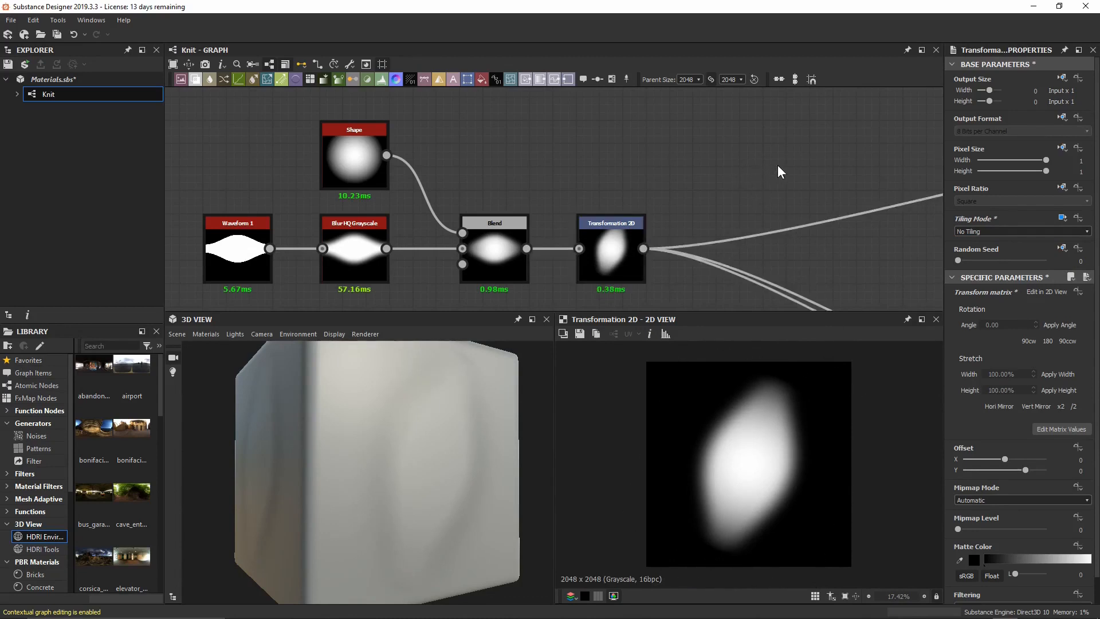
key("ctrl+s")
Try shifting the stitch shape to the left within the existing Transformation 2D node, and undo the move.
left_click(624, 252)
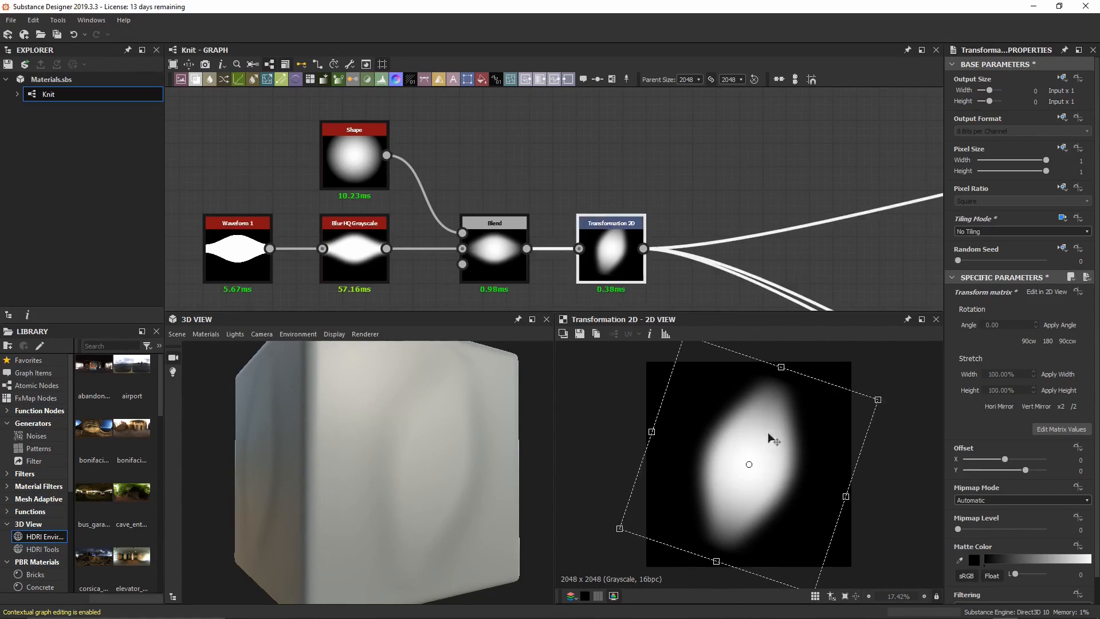
left_click_drag(769, 436, 736, 432)
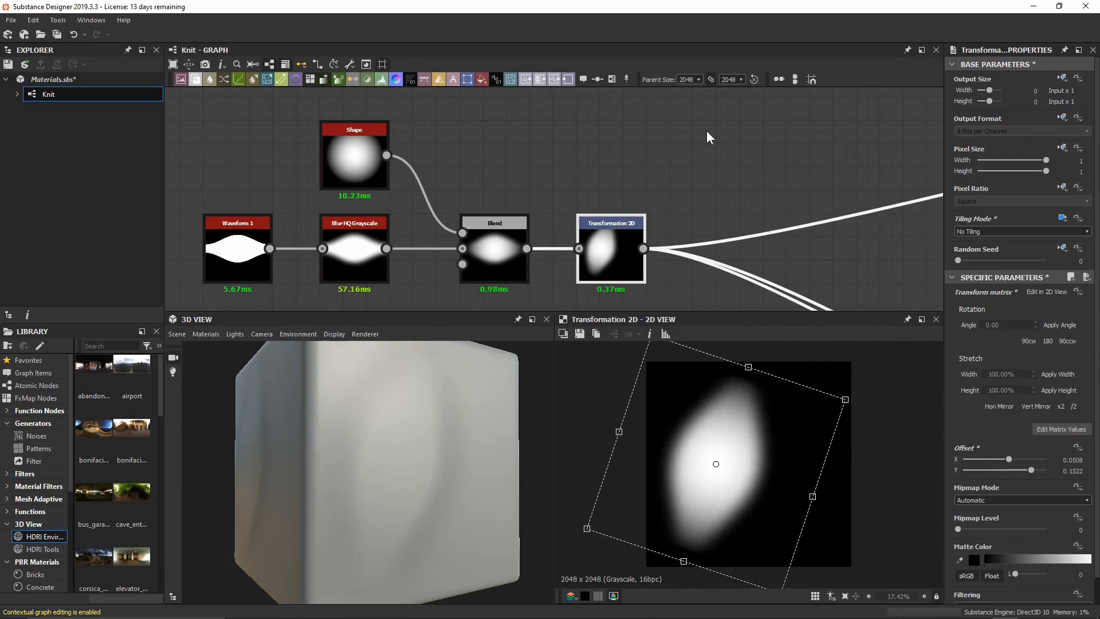
key("ctrl+z")
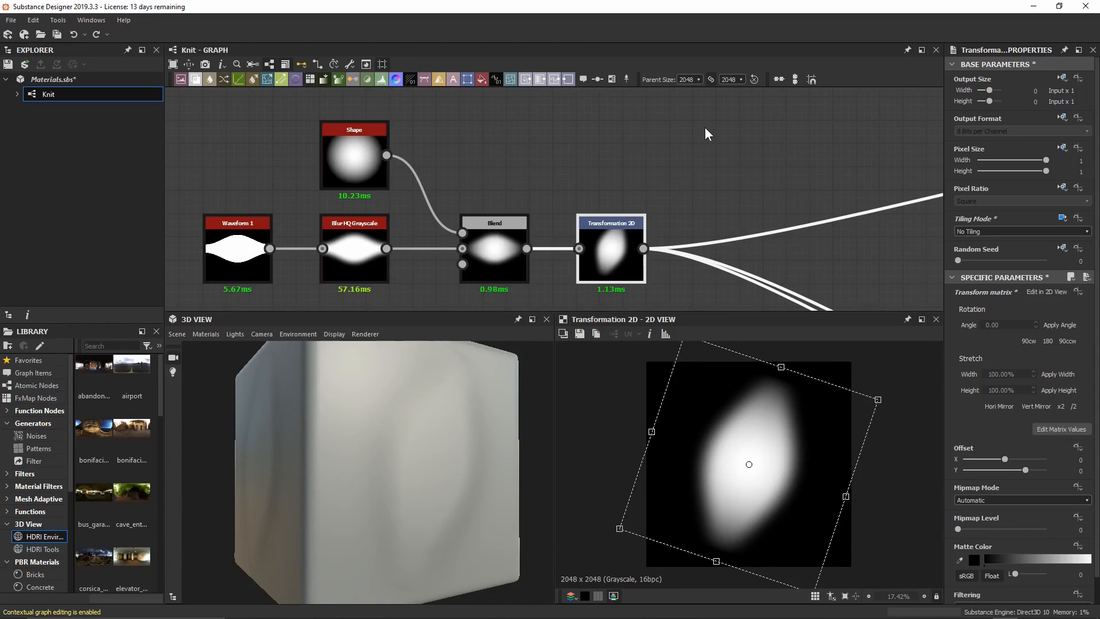
Insert a second Transformation 2D node directly after the first one.
middle_click_drag(716, 156, 634, 184)
key("space")
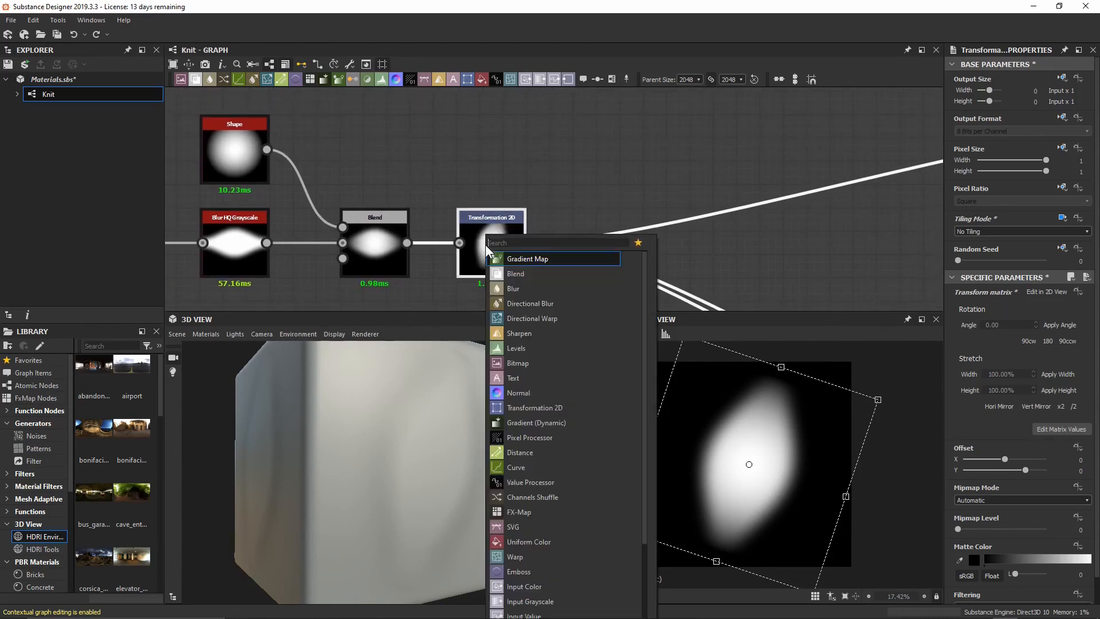
type("transf")
key("Return")
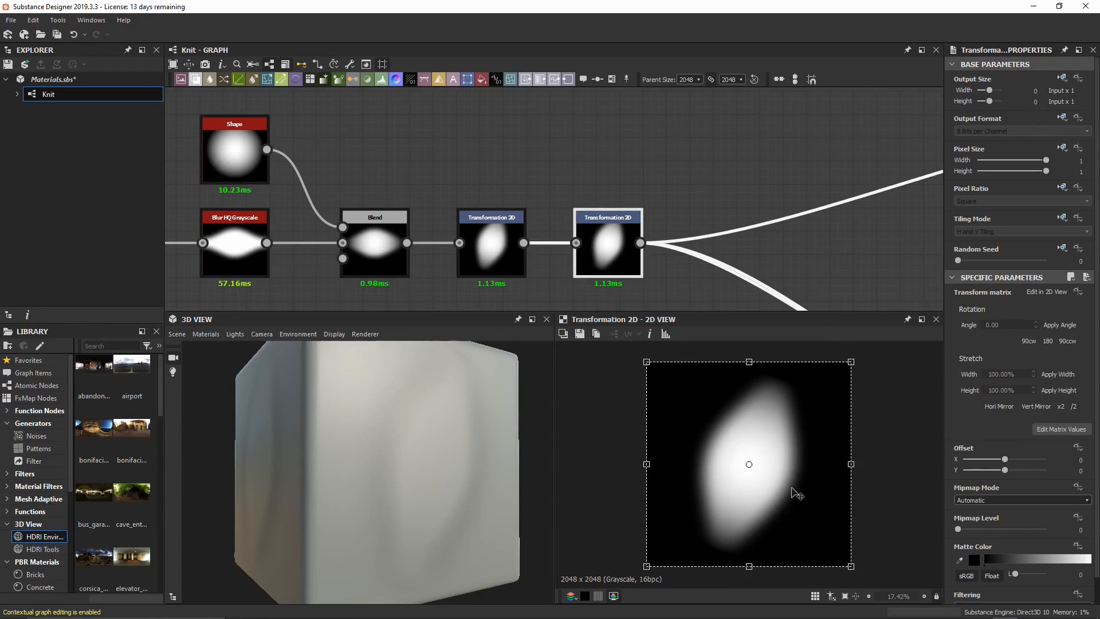
Shift the stitch shape left in the second Transformation 2D, trying an X offset of 0.25 and settling at about 0.197.
left_click_drag(792, 488, 759, 489)
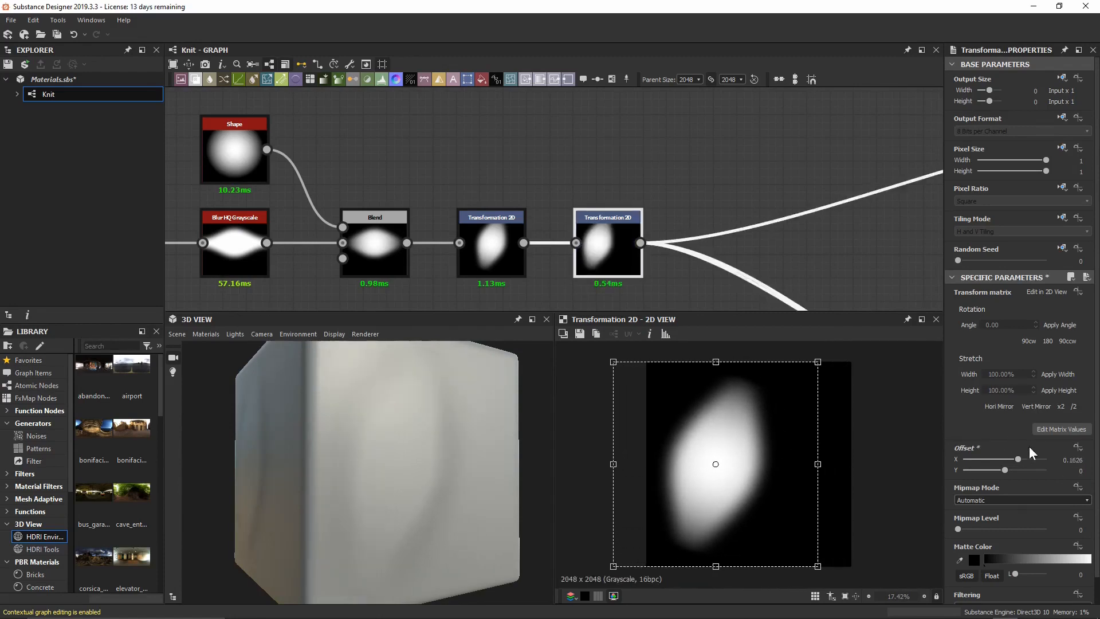
double_click(1015, 462)
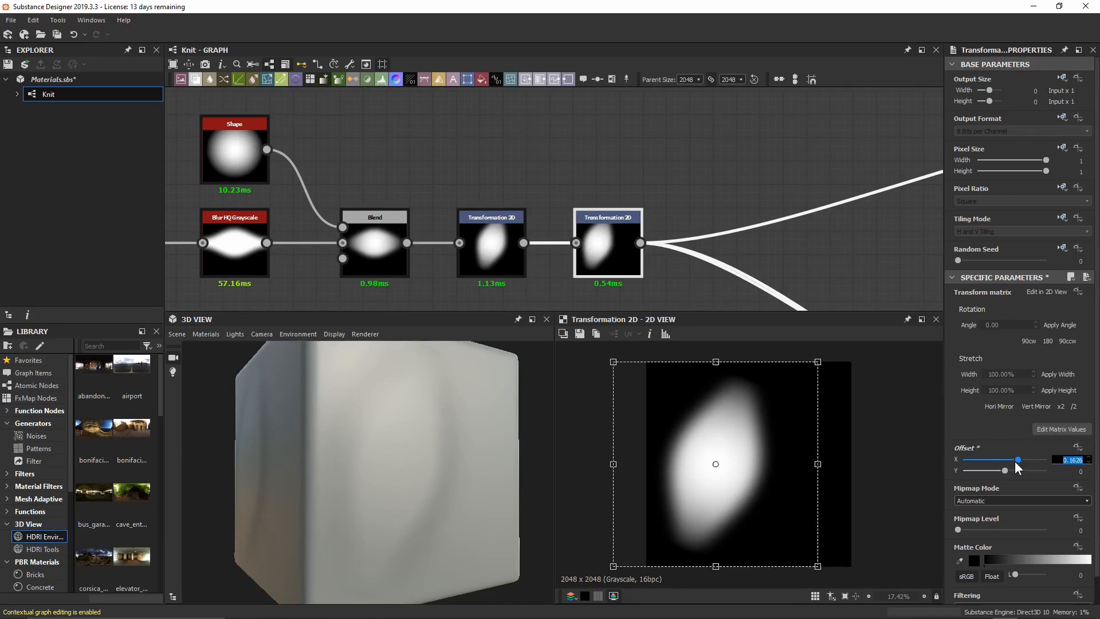
type("0.25")
key("Return")
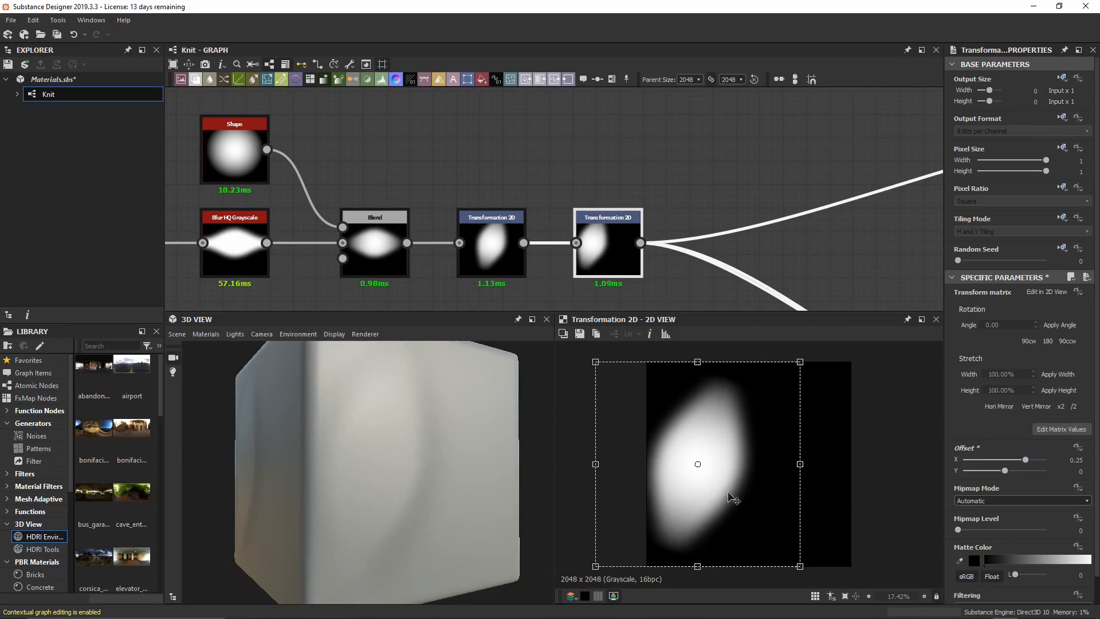
left_click_drag(745, 499, 739, 497)
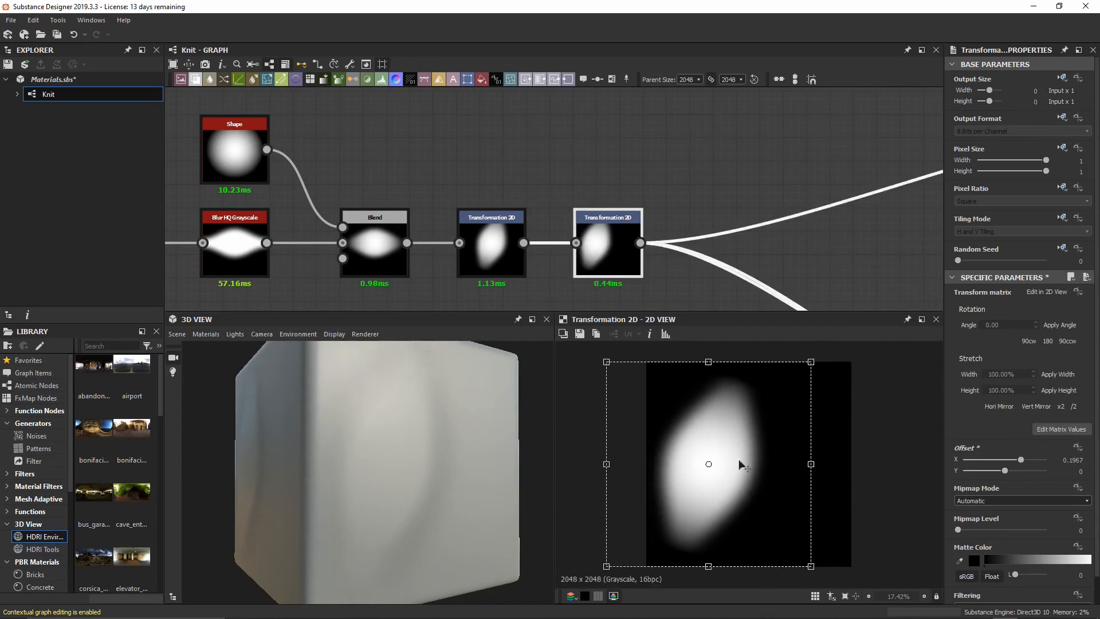
left_click(714, 152)
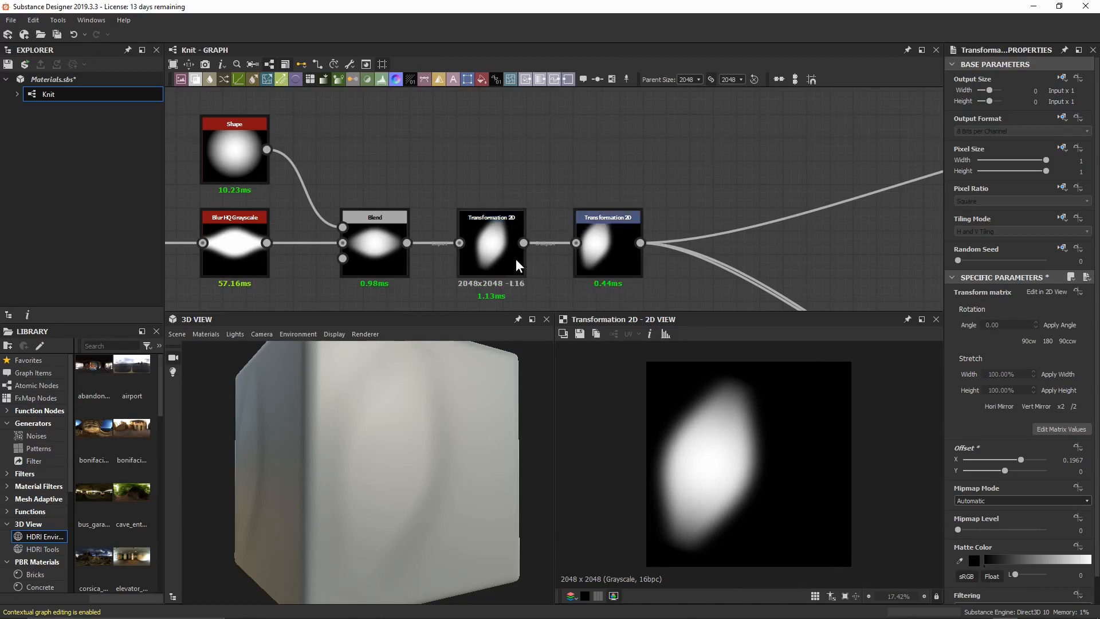
Try rotating the shape further counterclockwise in the first Transformation 2D node, and undo the rotation.
left_click(500, 252)
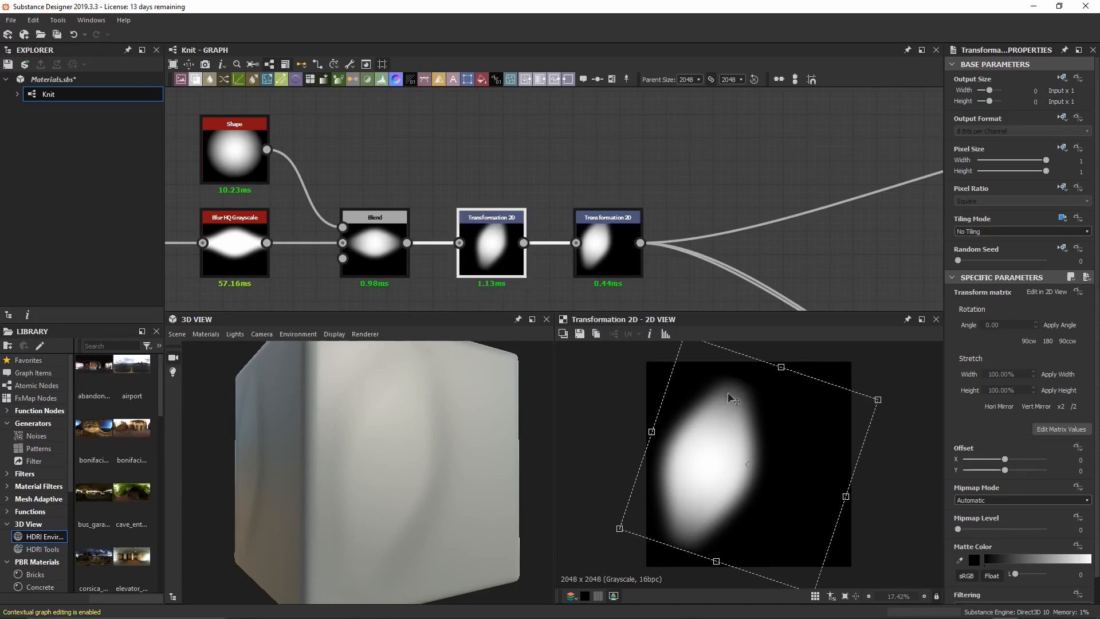
left_click_drag(819, 368, 827, 337)
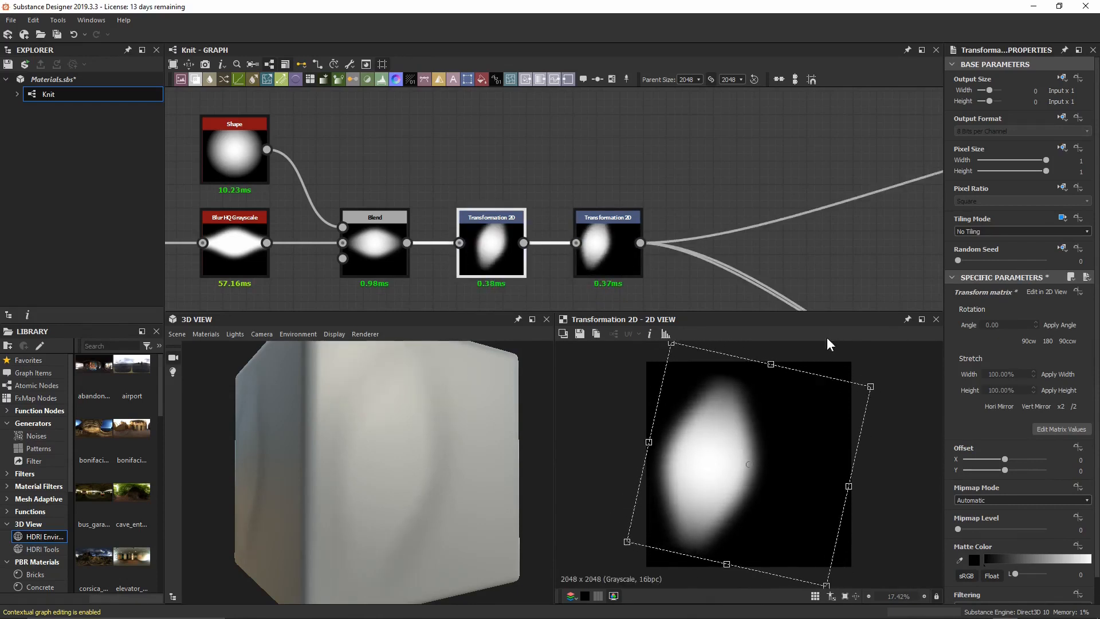
key("ctrl+z")
left_click(683, 184)
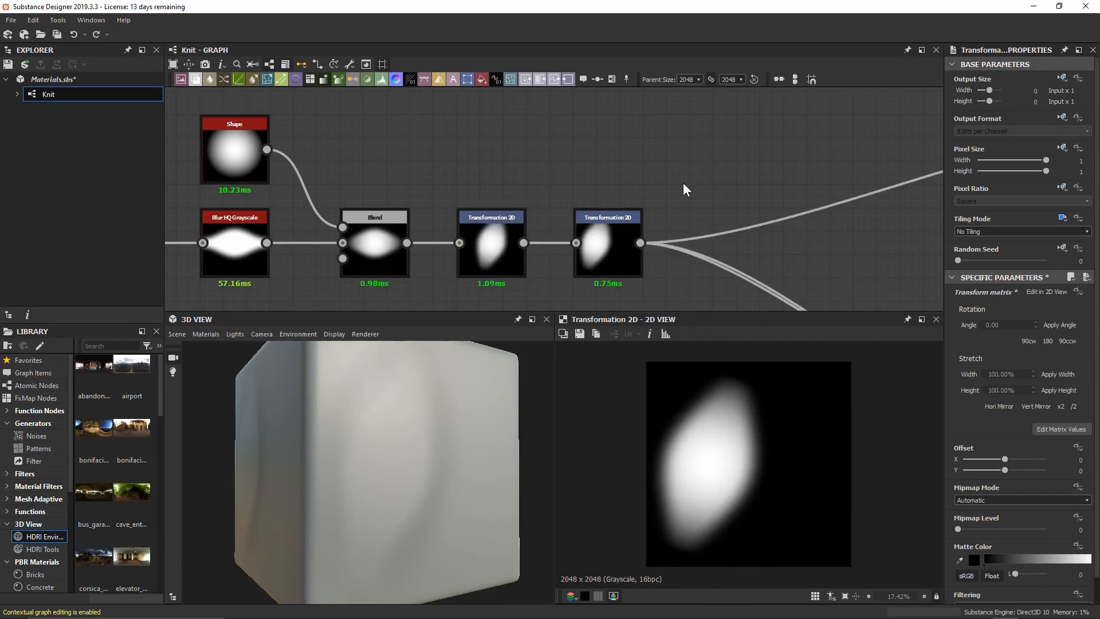
Insert a Mirror Grayscale node directly after the second Transformation 2D node.
left_click(609, 241)
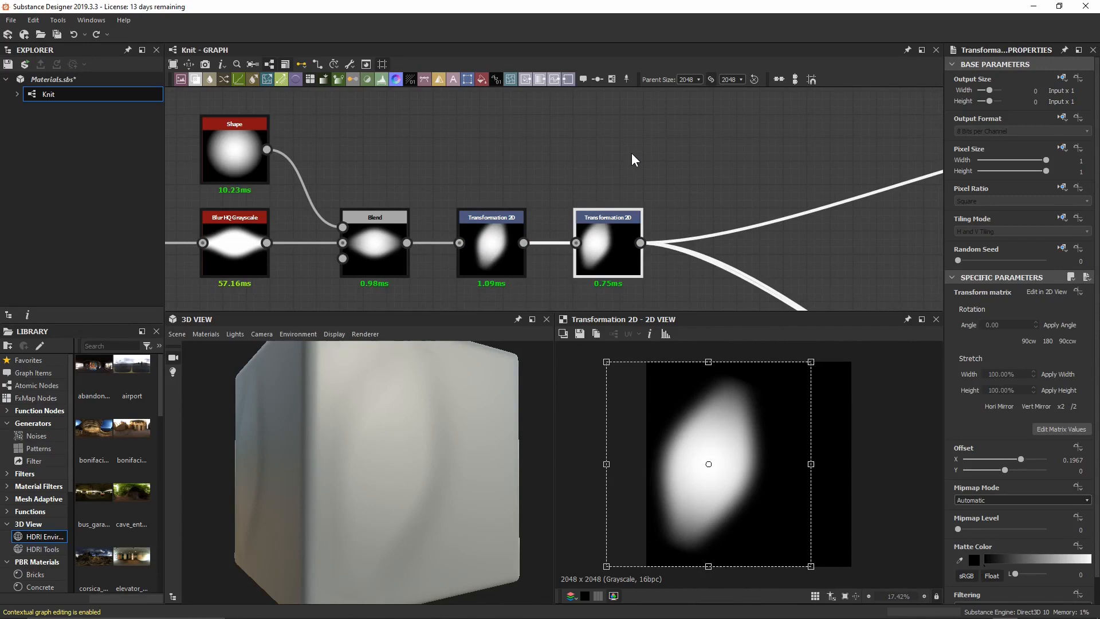
key("space")
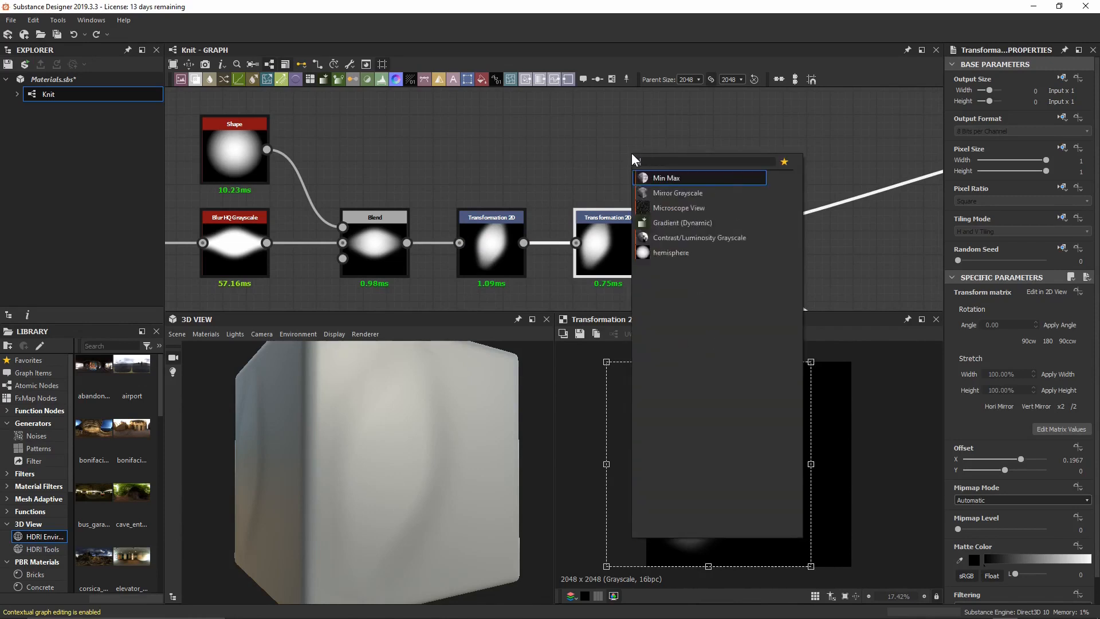
type("mirr")
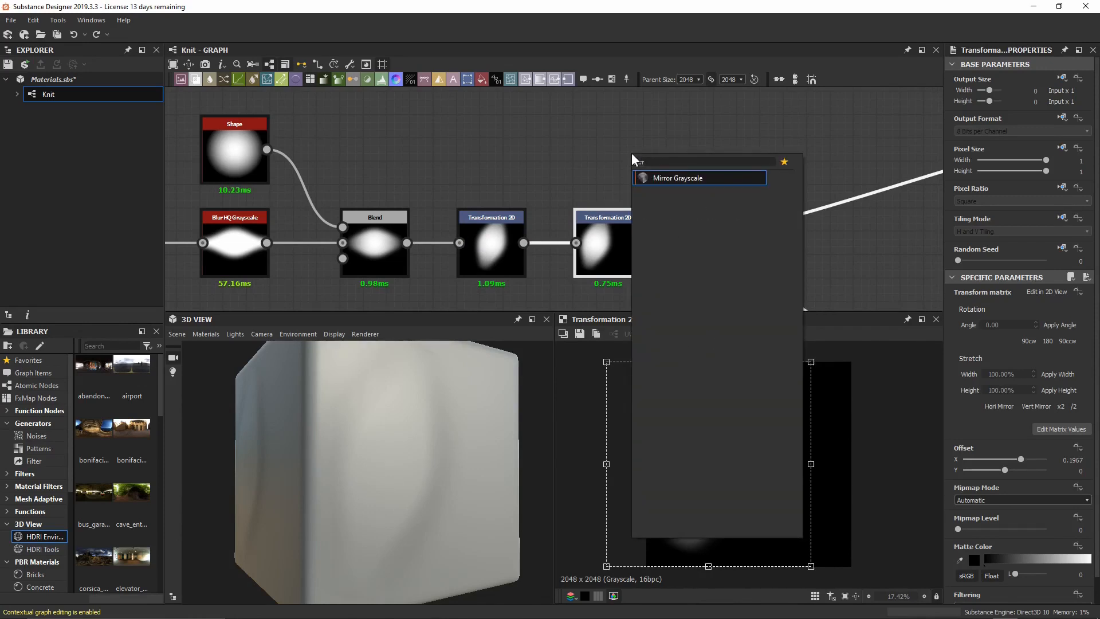
key("Return")
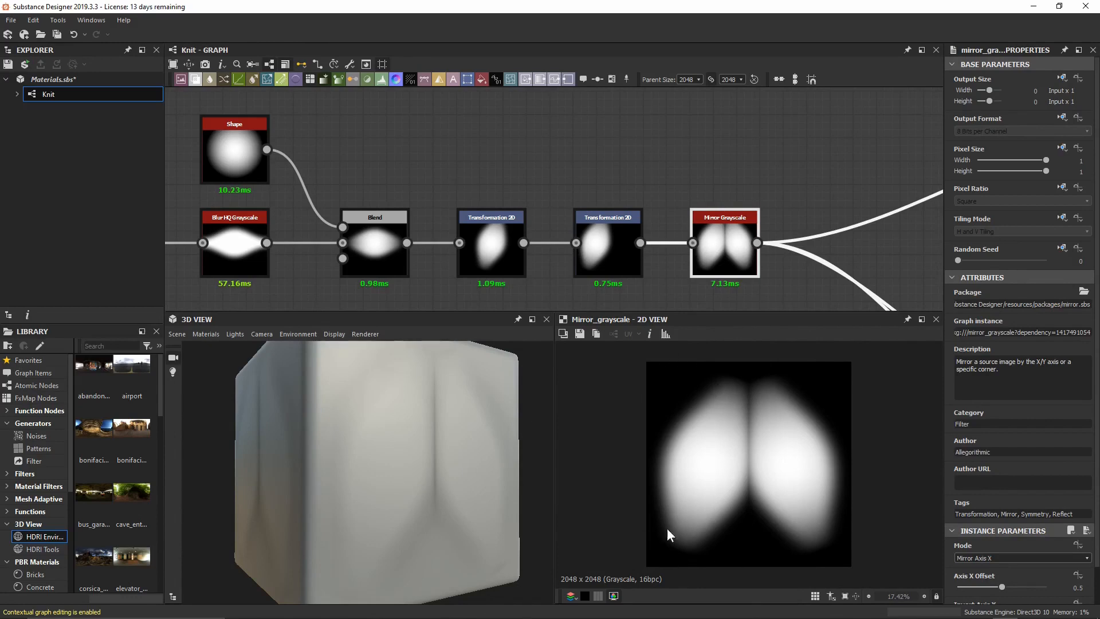
Rotate the stitch slightly counterclockwise in the first Transformation 2D and set the second one's X offset to 0.2.
left_click(493, 249)
left_click_drag(821, 359, 814, 347)
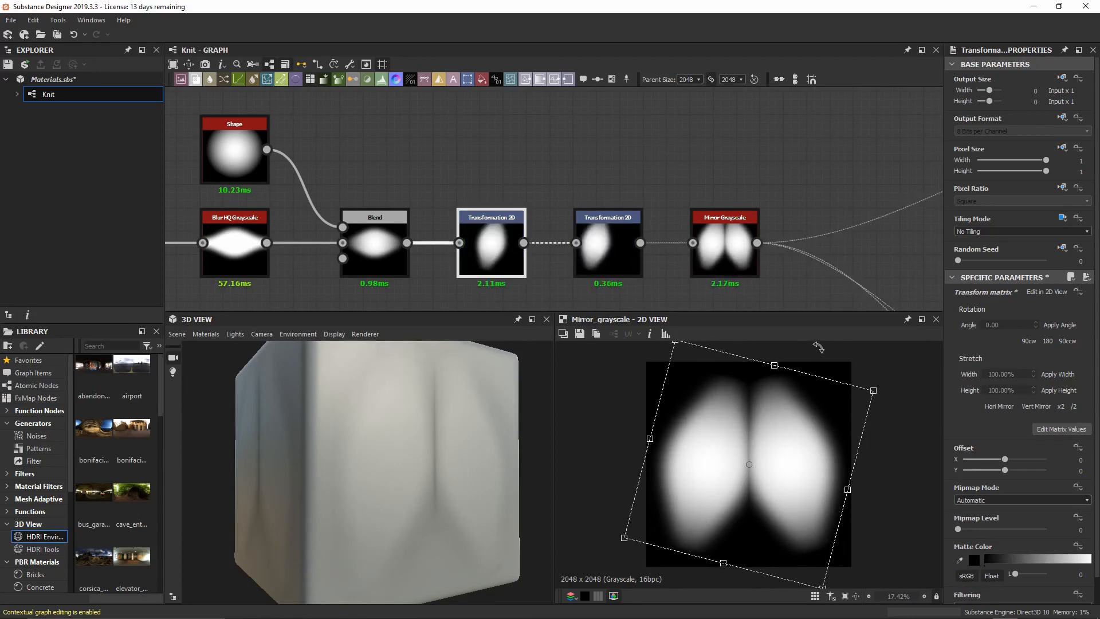
left_click(610, 256)
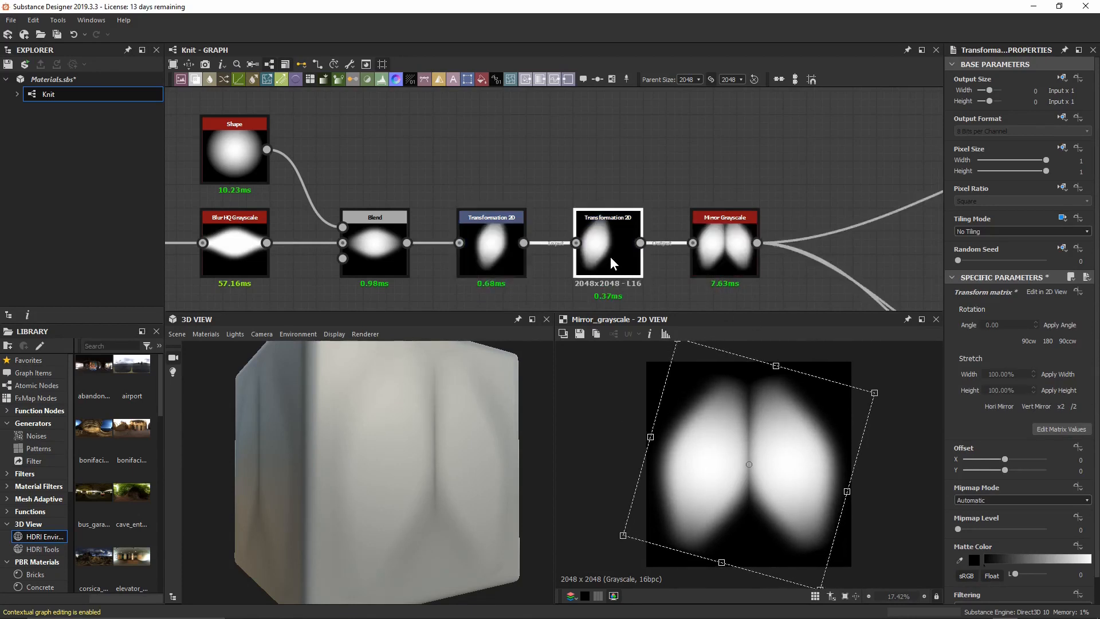
left_click_drag(794, 452, 792, 450)
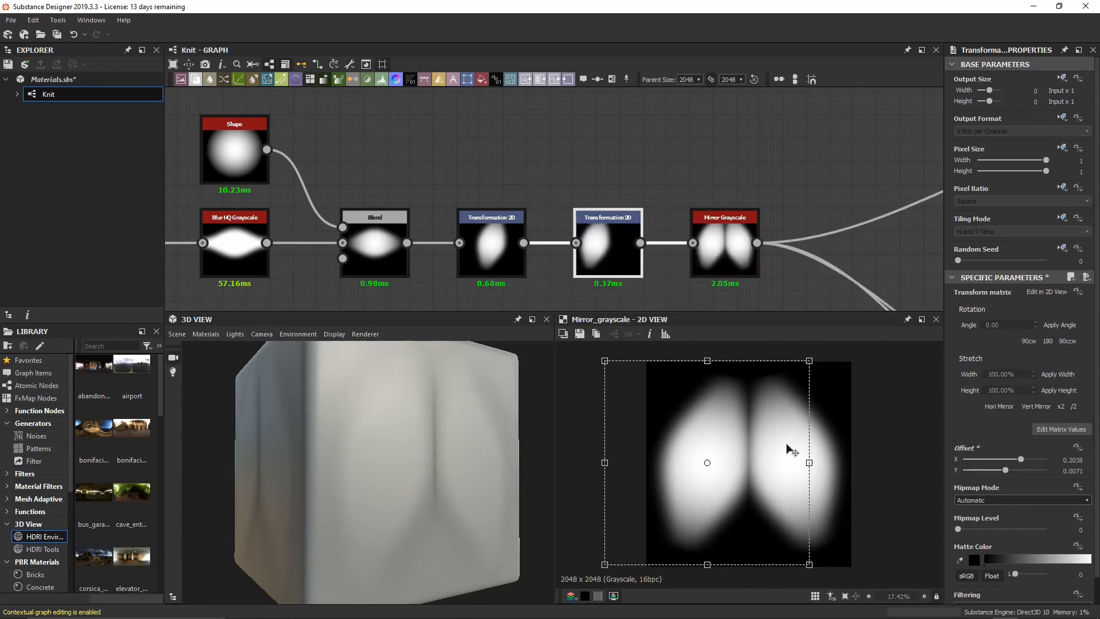
key("ctrl+z")
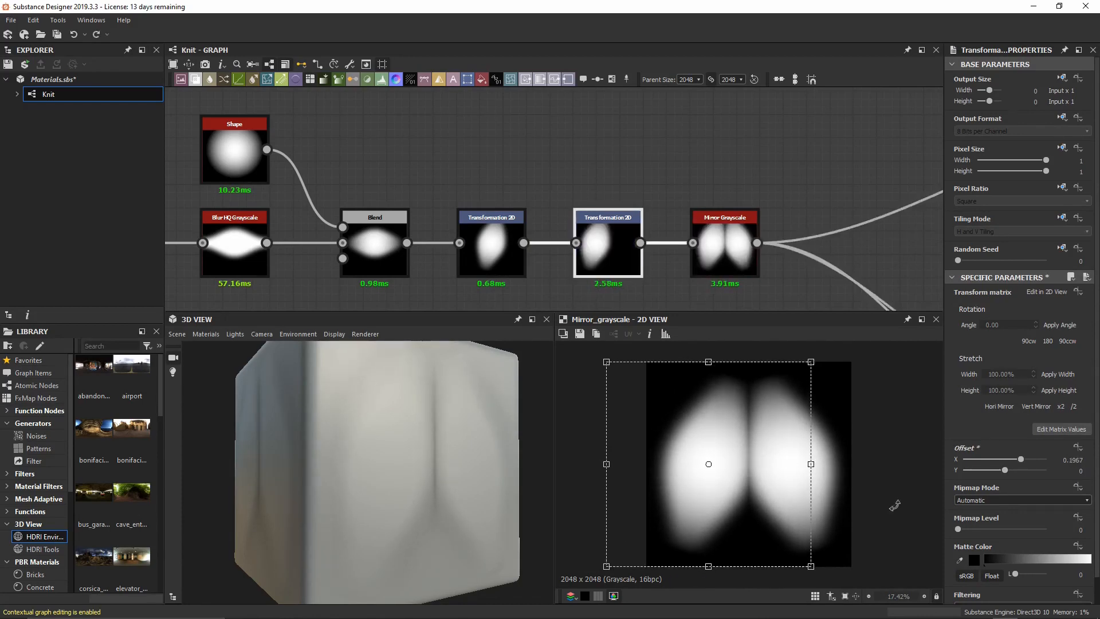
left_click(1025, 461)
type(".2")
key("Return")
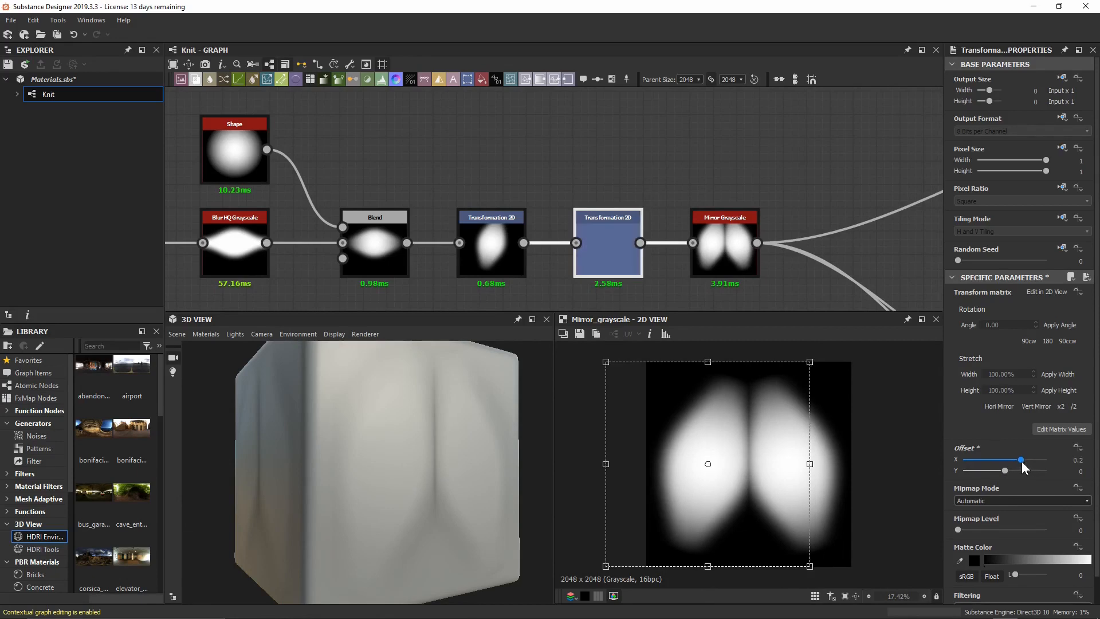
left_click(765, 166)
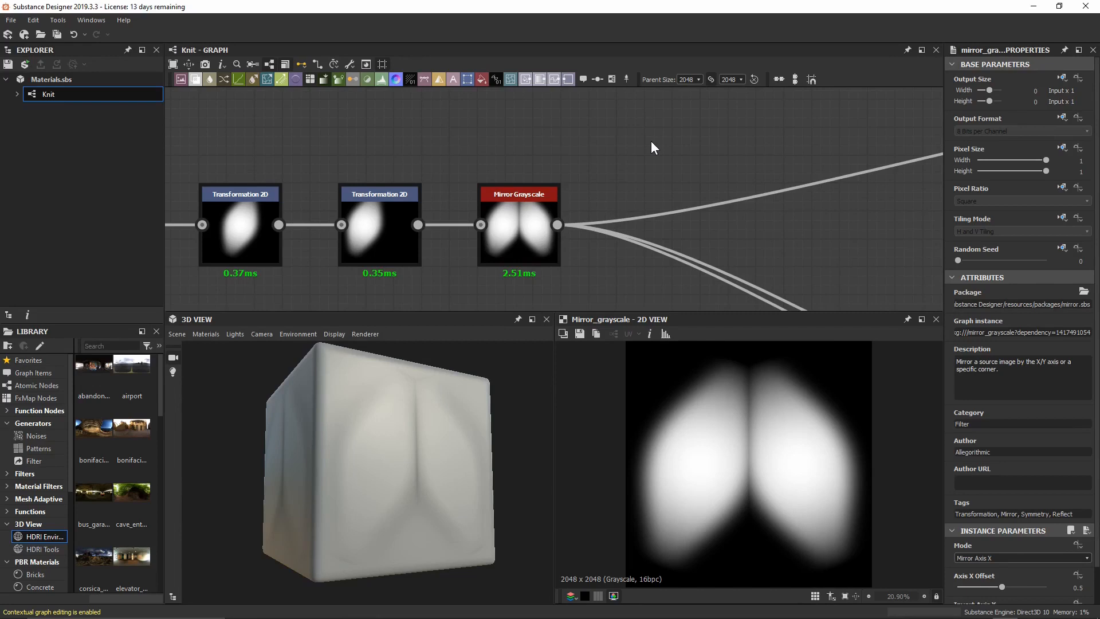
Add an unconnected Tile Sampler node and place it just above and to the right of the Mirror Grayscale node.
key("space")
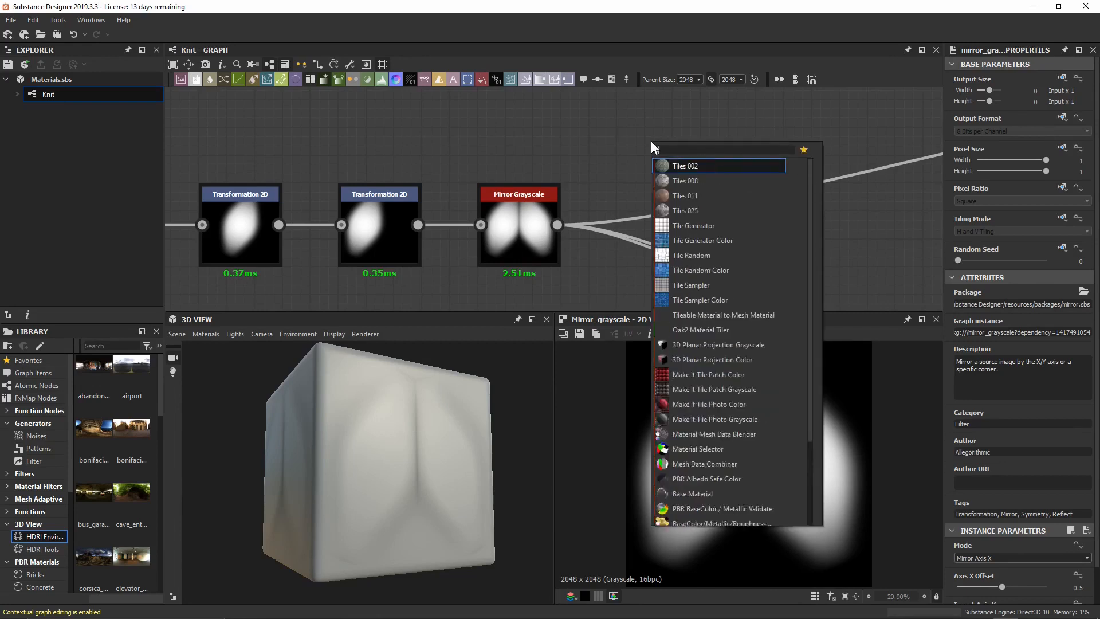
type("tile")
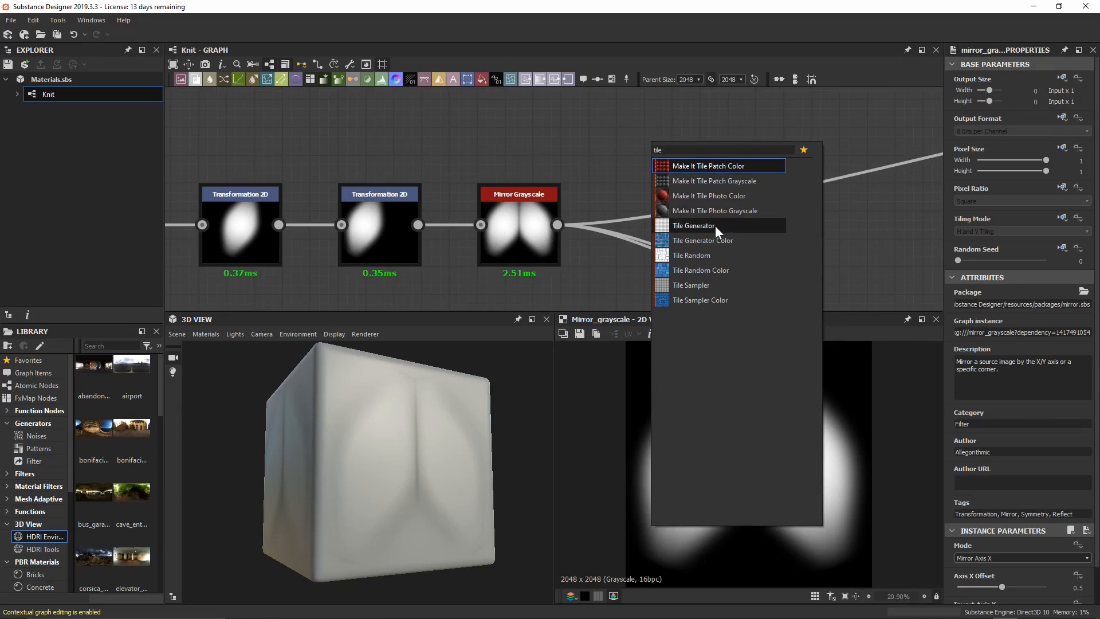
left_click(723, 288)
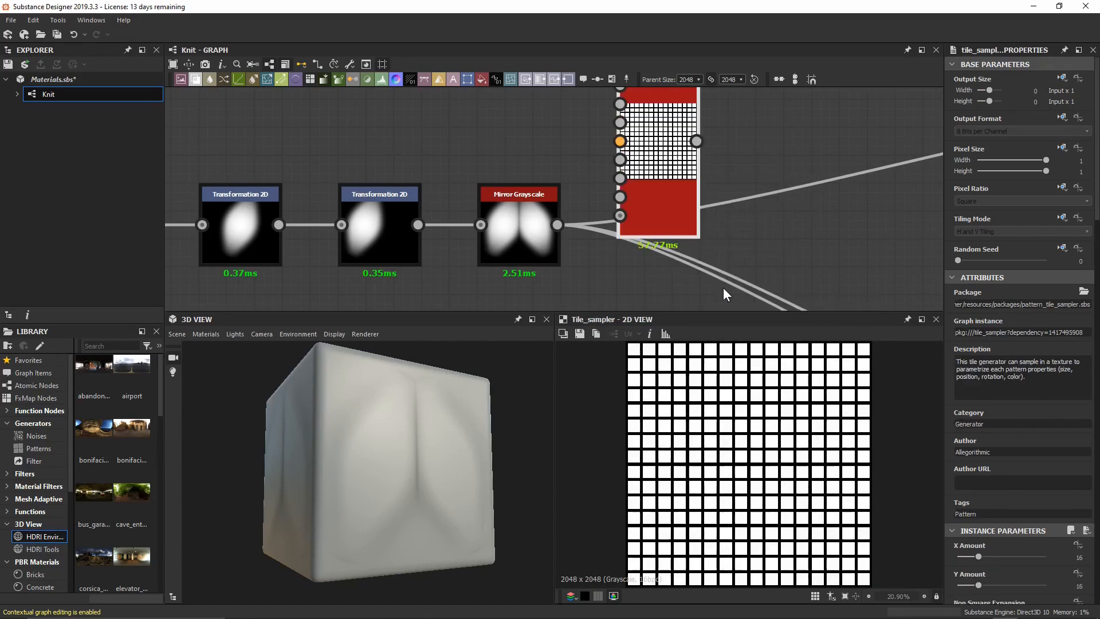
scroll(744, 257, "down", 1)
middle_click_drag(755, 150, 725, 179)
left_click_drag(630, 231, 639, 203)
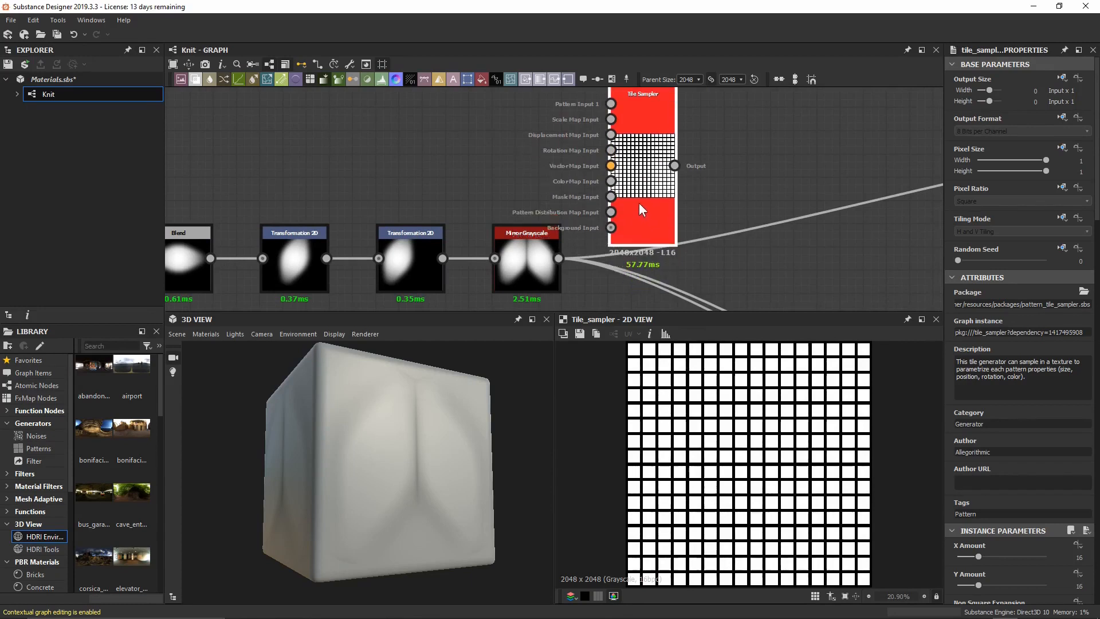
middle_click_drag(746, 209, 714, 238)
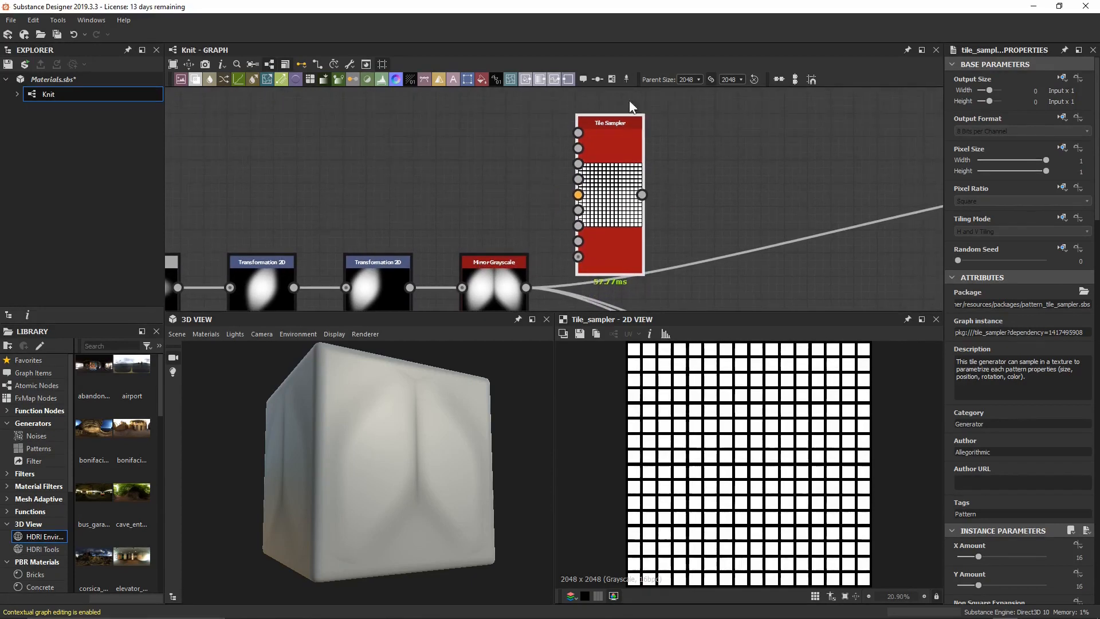
Insert the Tile Sampler after Mirror Grayscale, feeding its Pattern Input 1 and transferring all of Mirror Grayscale's downstream links to the Tile Sampler's output.
middle_click_drag(648, 247, 648, 218)
left_click_drag(529, 258, 563, 128)
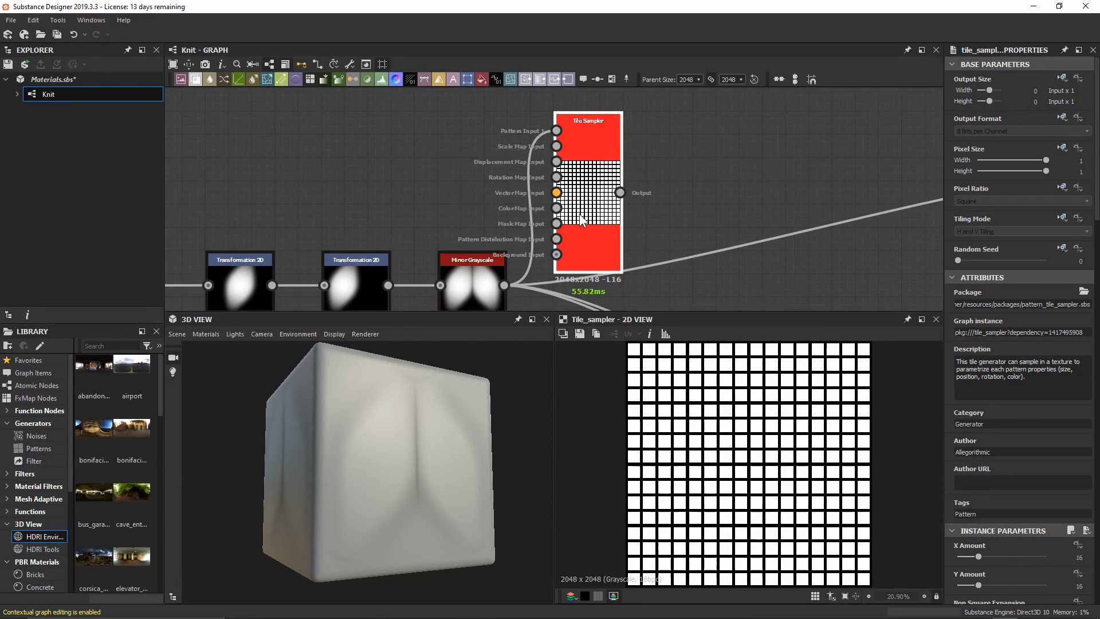
middle_click_drag(582, 219, 592, 200)
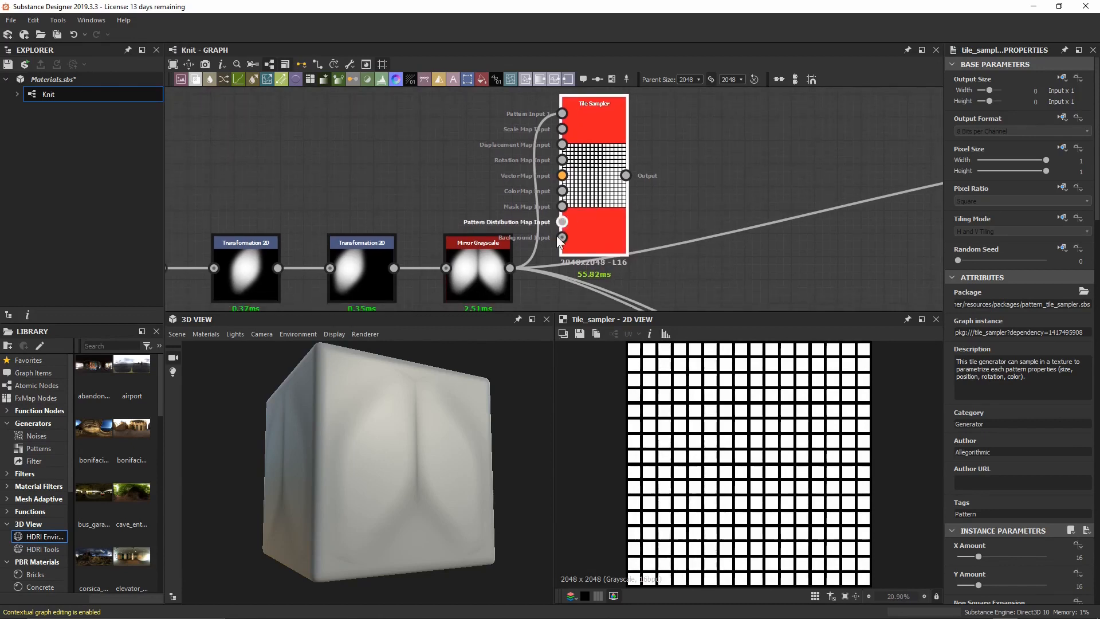
left_click_drag(513, 268, 626, 175, "shift")
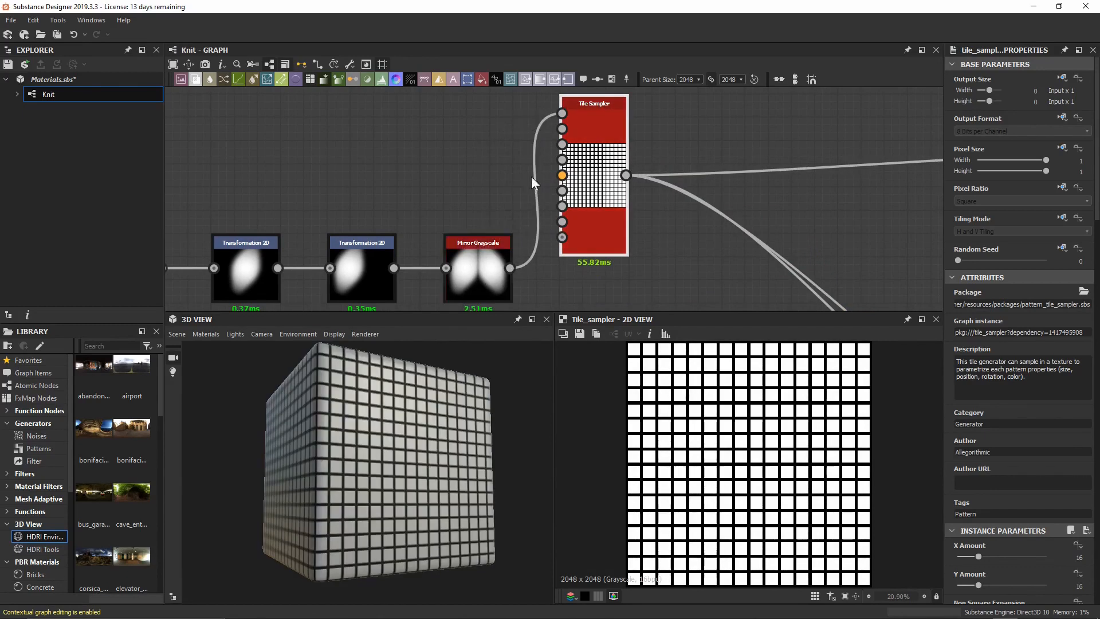
left_click_drag(600, 151, 600, 241)
middle_click_drag(600, 242, 614, 185)
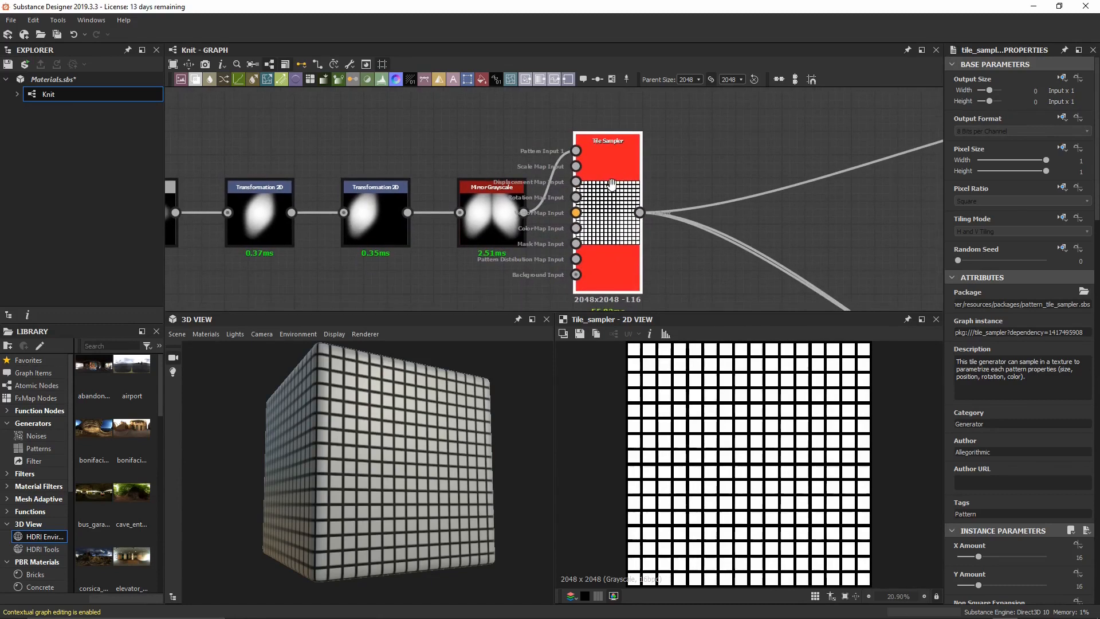
Set the Tile Sampler's Pattern to Pattern Input so it tiles the mirrored stitch pair.
scroll(399, 468, "up", 5)
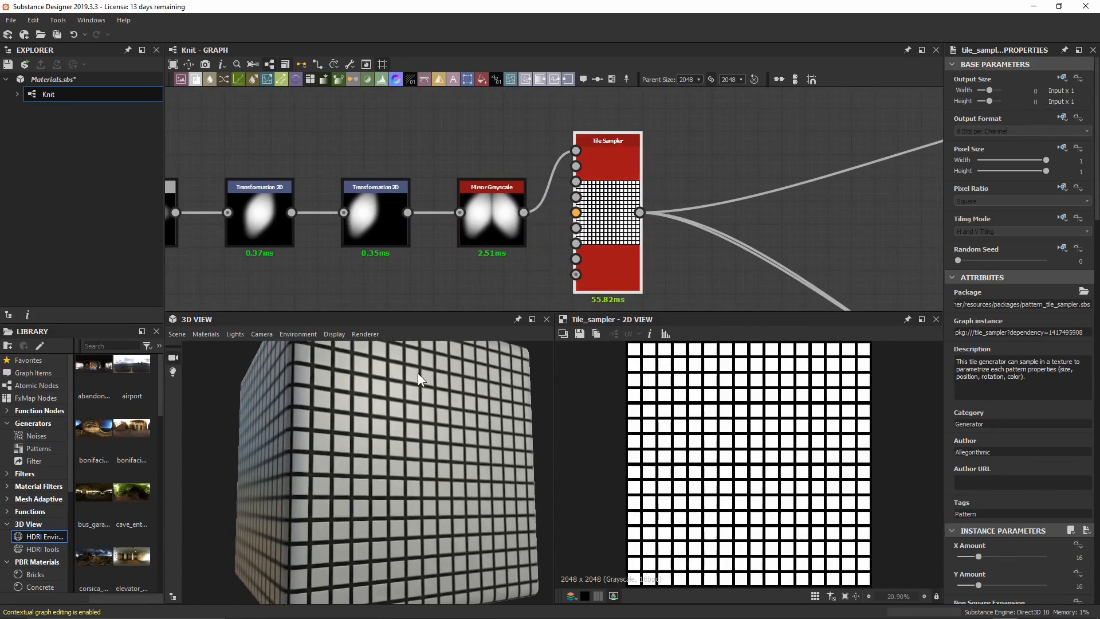
mouse_move(423, 398)
left_mouse_down()
mouse_move(432, 442)
mouse_move(432, 400)
left_mouse_up()
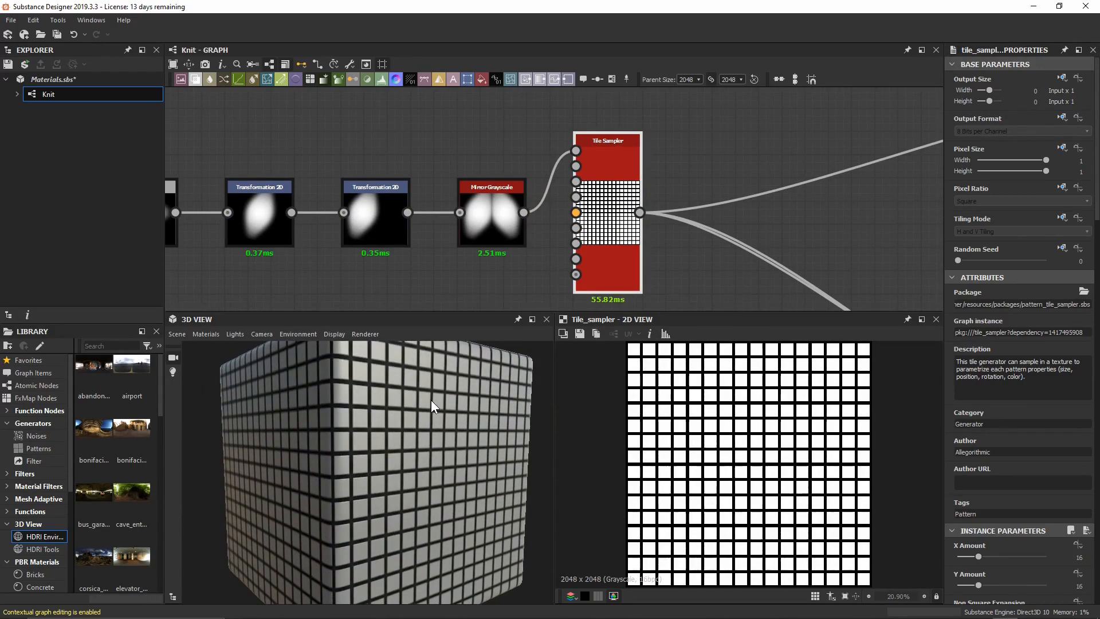
scroll(991, 346, "down", 10)
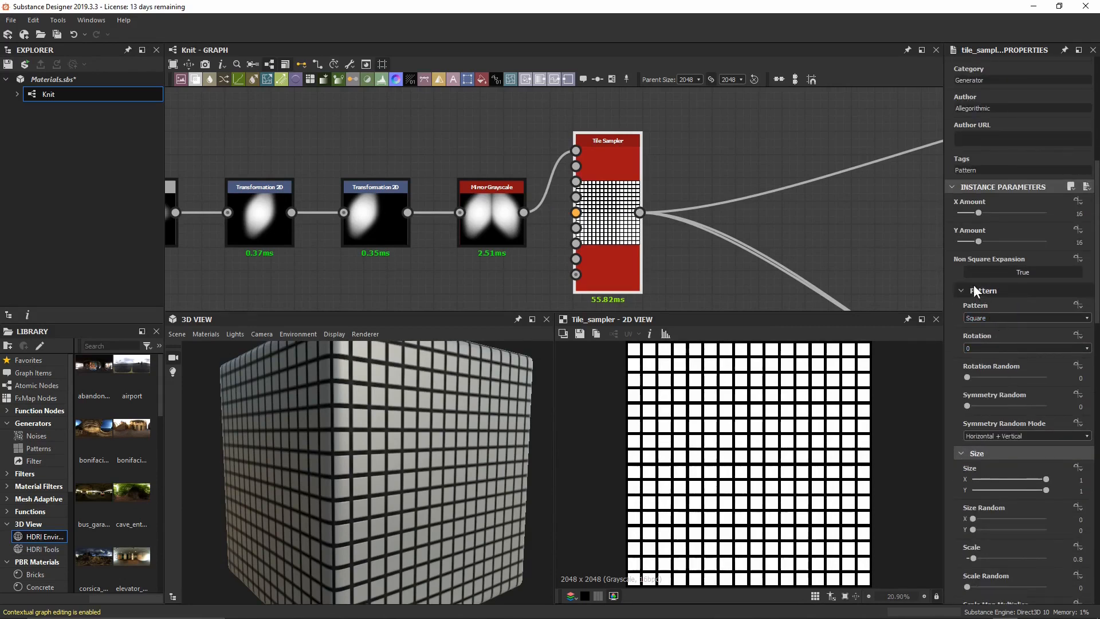
left_click(996, 319)
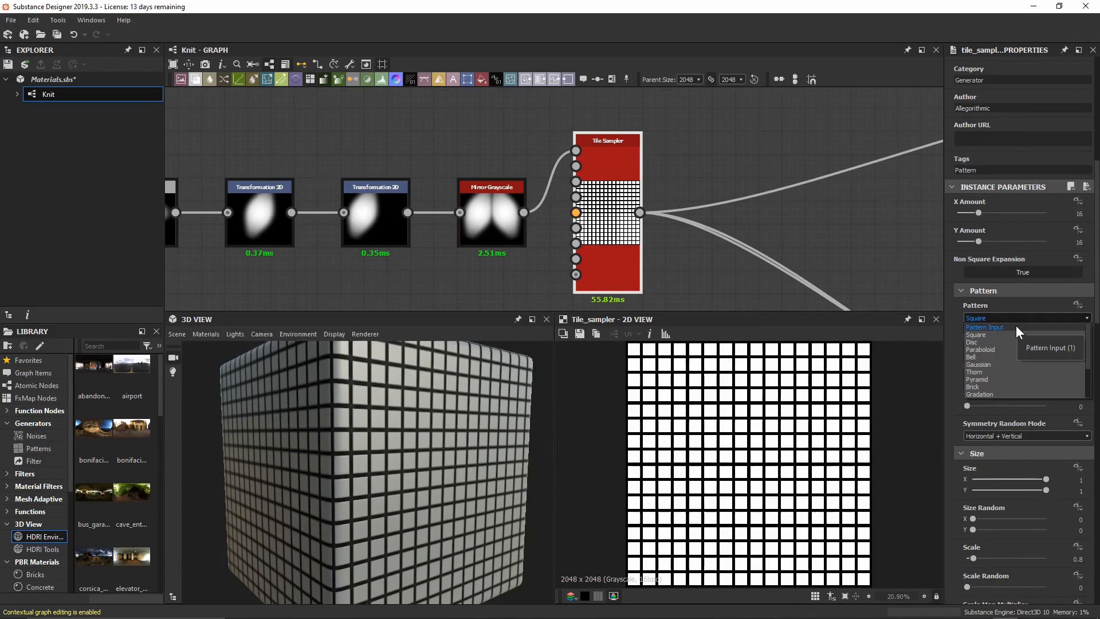
left_click(1016, 326)
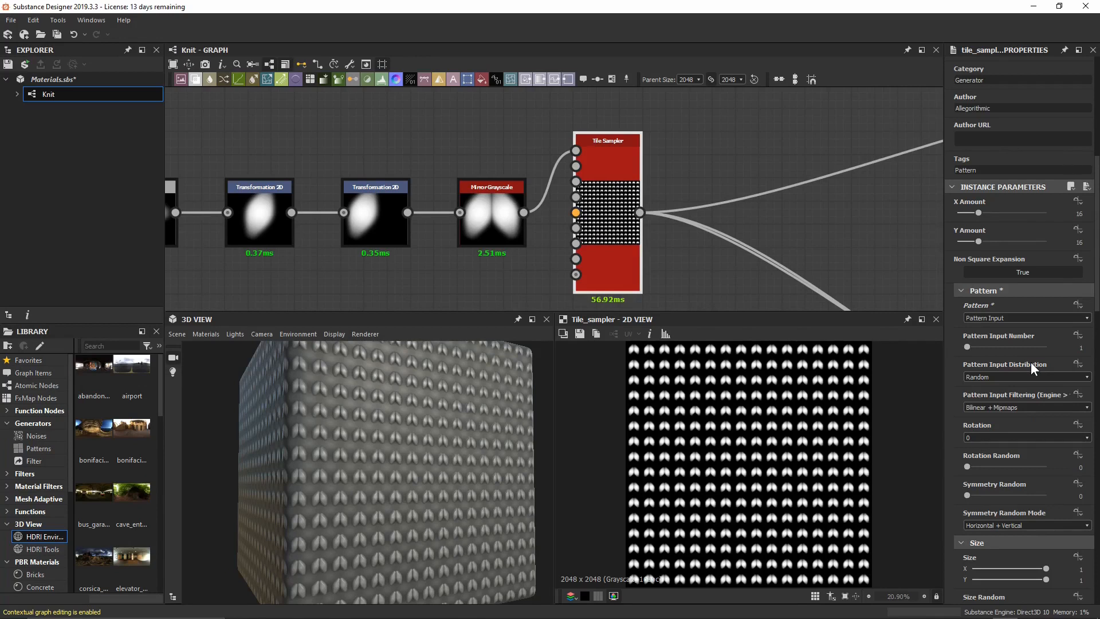
Set both the X Amount and Y Amount of the Tile Sampler to 45.
left_click(979, 215)
type("45")
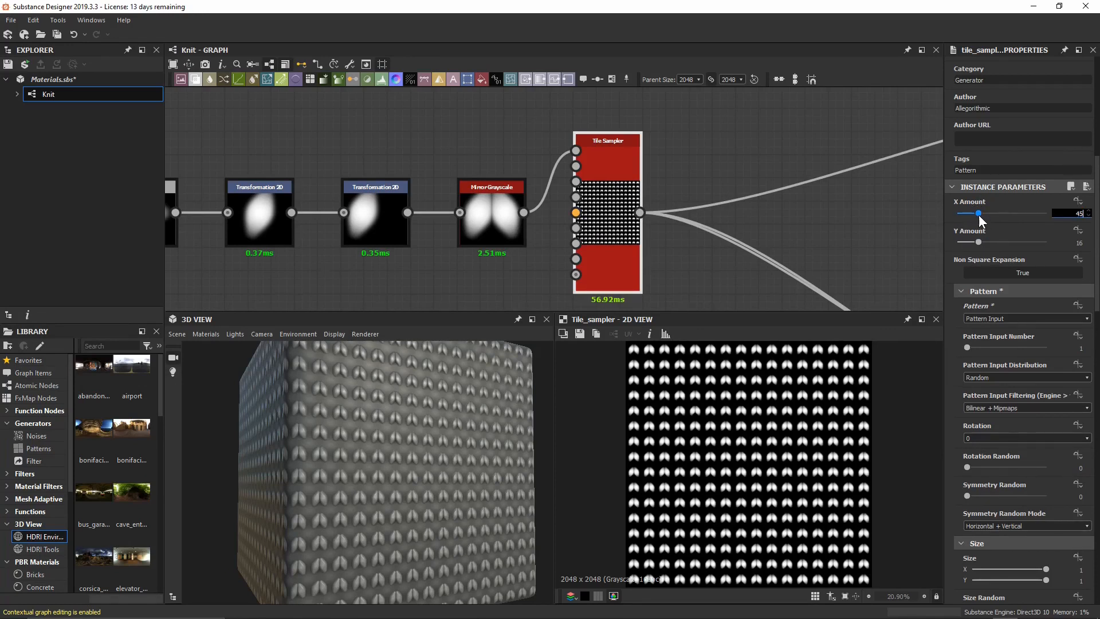
key("Tab")
type("45")
key("Return")
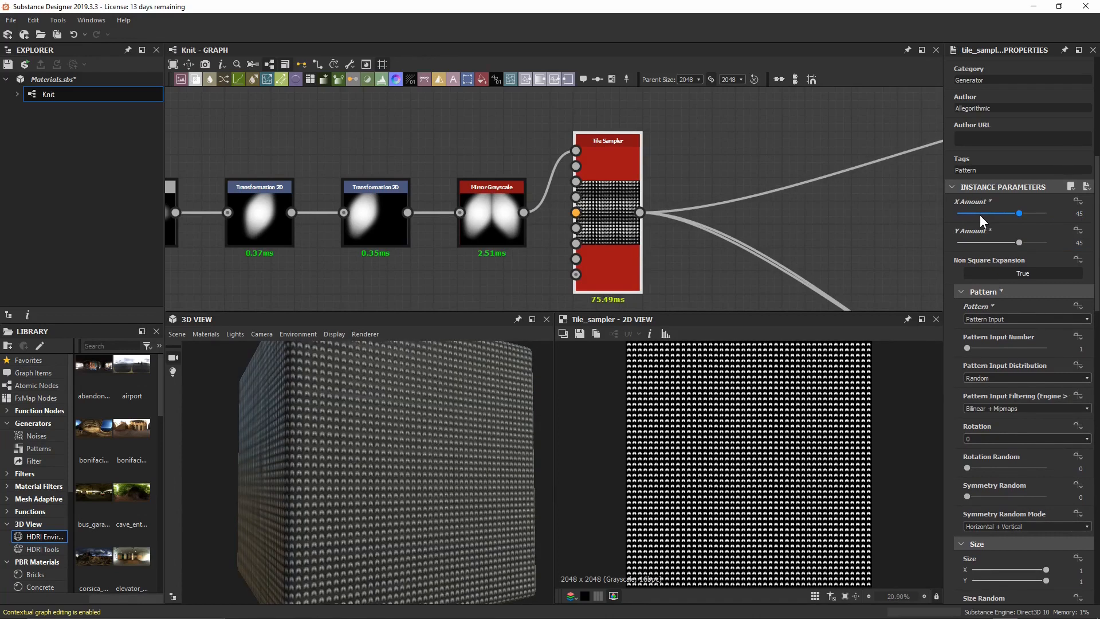
Set the Tile Sampler's Pattern Input Filtering to Bilinear and inspect the tiled stitches up close.
left_click(1023, 408)
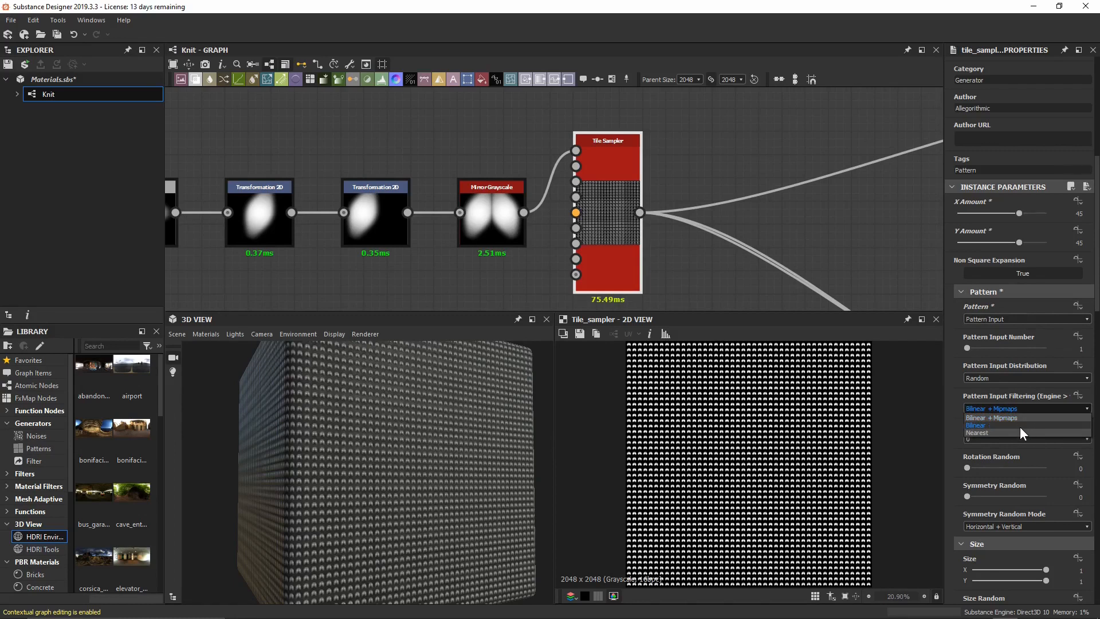
left_click(1020, 427)
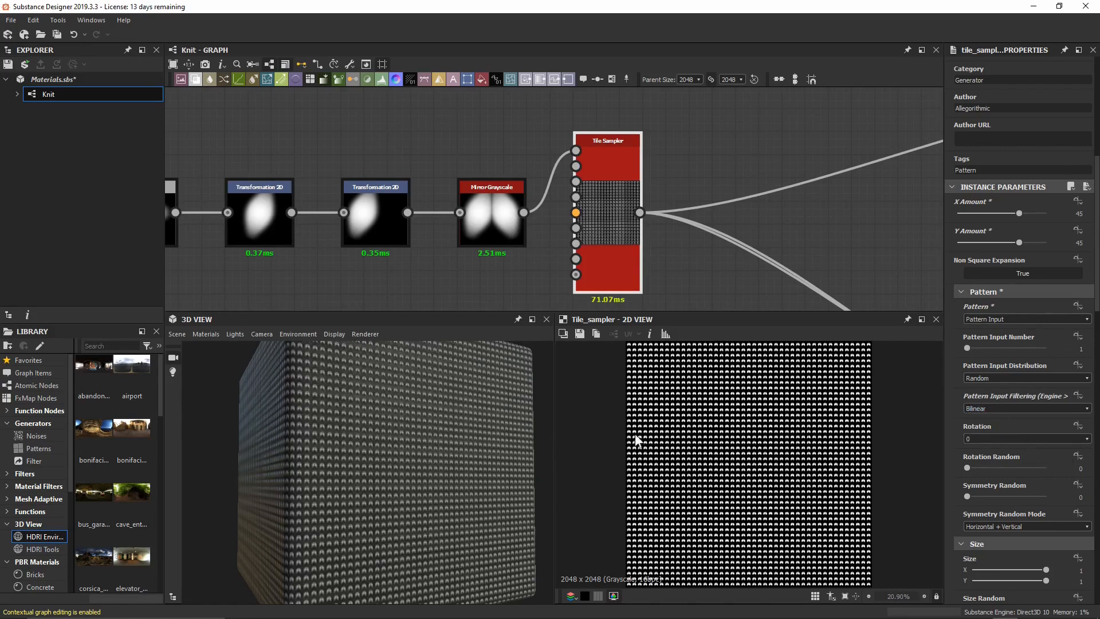
scroll(695, 452, "up", 4)
scroll(695, 452, "up", 5)
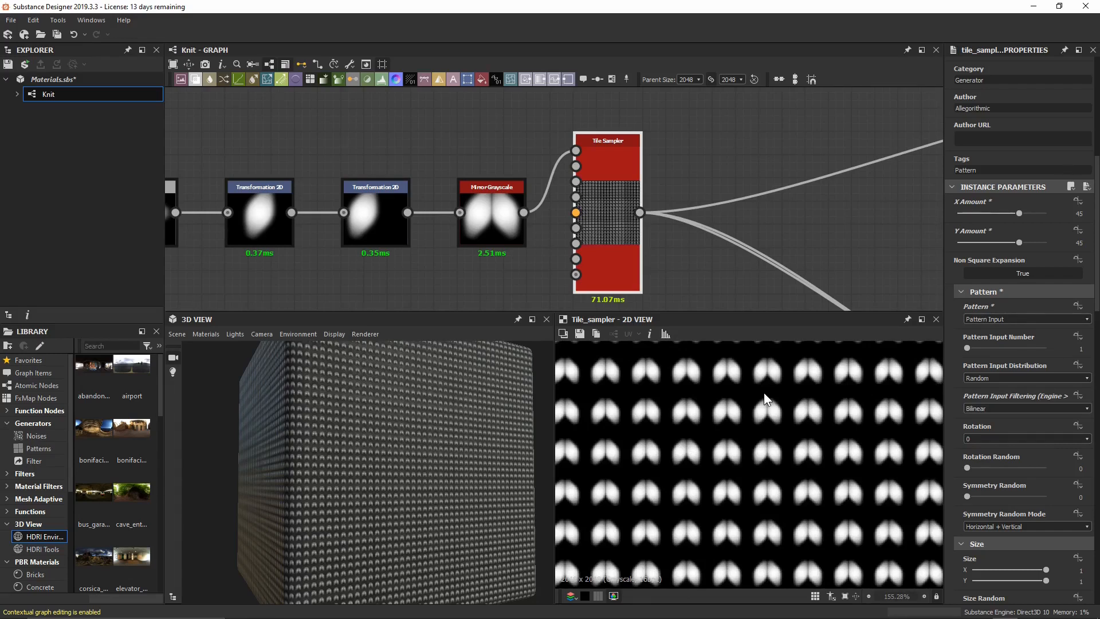
Lengthen the stitches in the Tile Sampler by trying a Y Size of 2, and settle on 1.6.
scroll(972, 310, "down", 7)
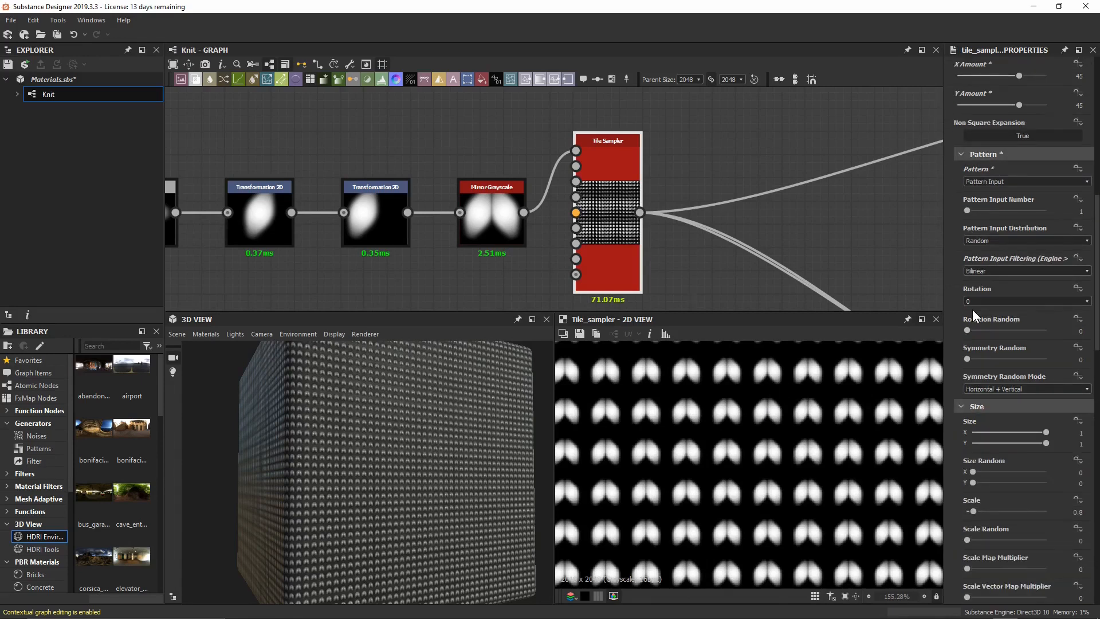
scroll(974, 314, "down", 2)
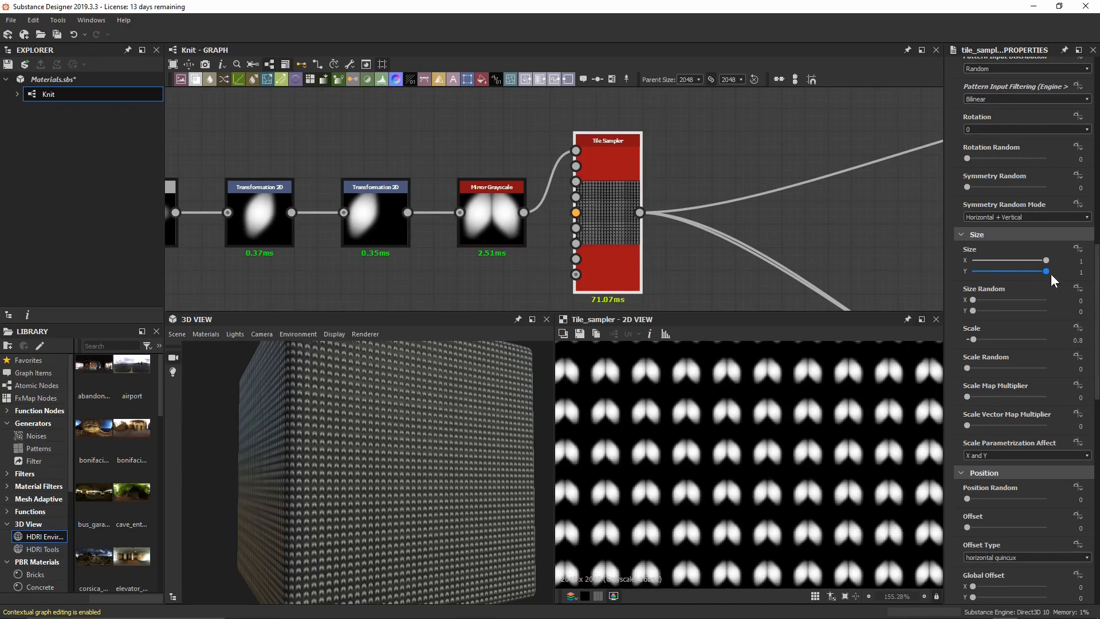
left_click_drag(1050, 274, 1098, 276)
double_click(1046, 271)
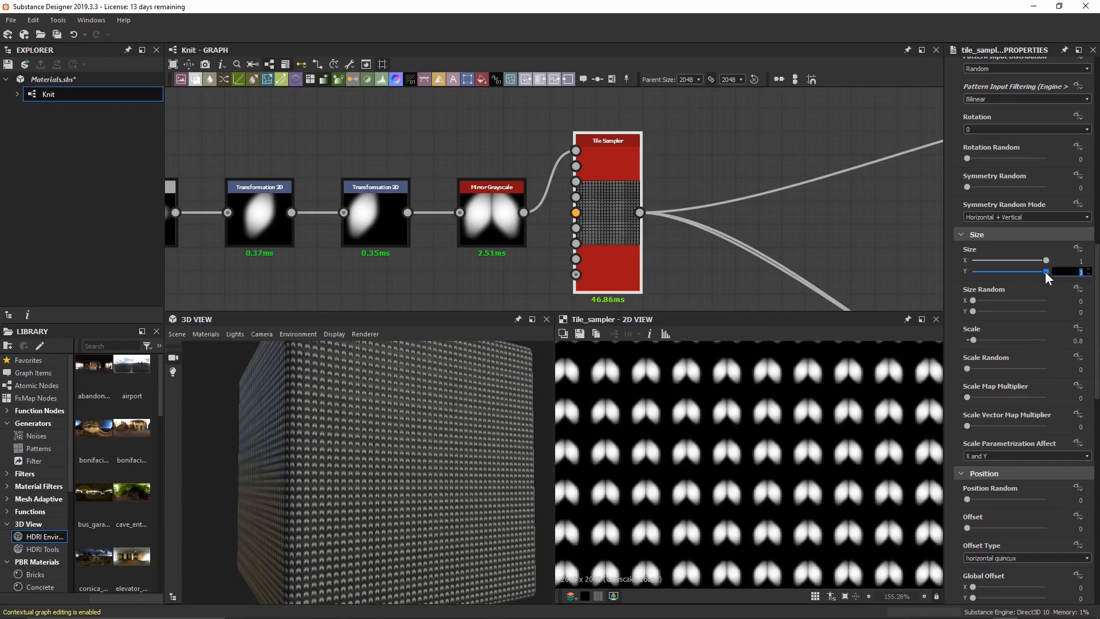
type("2")
key("Return")
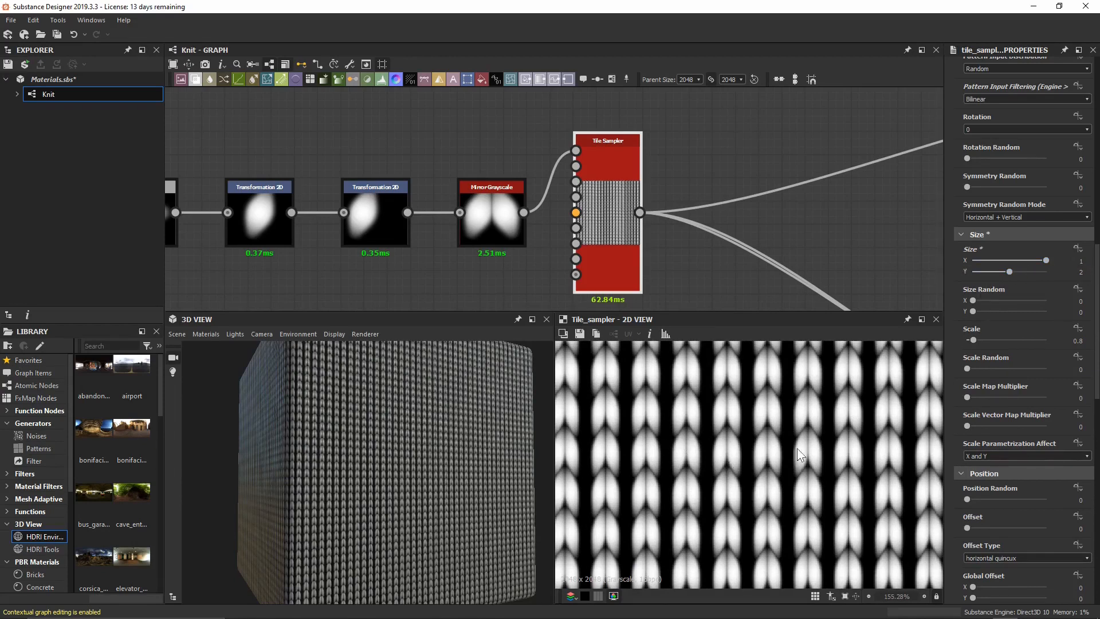
left_click(1010, 275)
type("1.6")
key("Return")
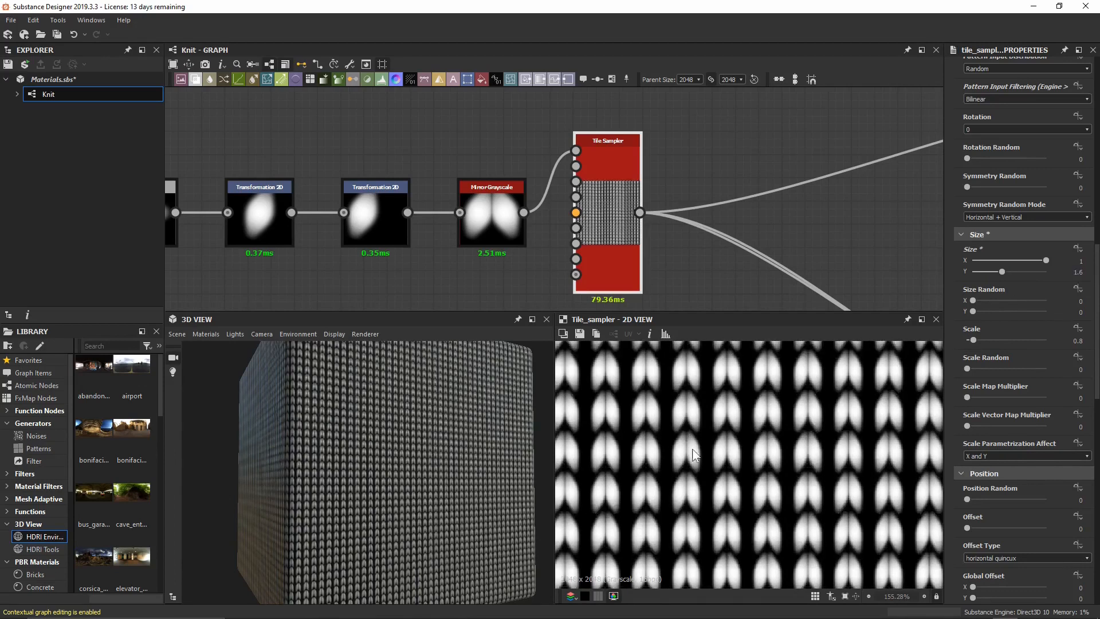
right_click_drag(382, 520, 451, 301)
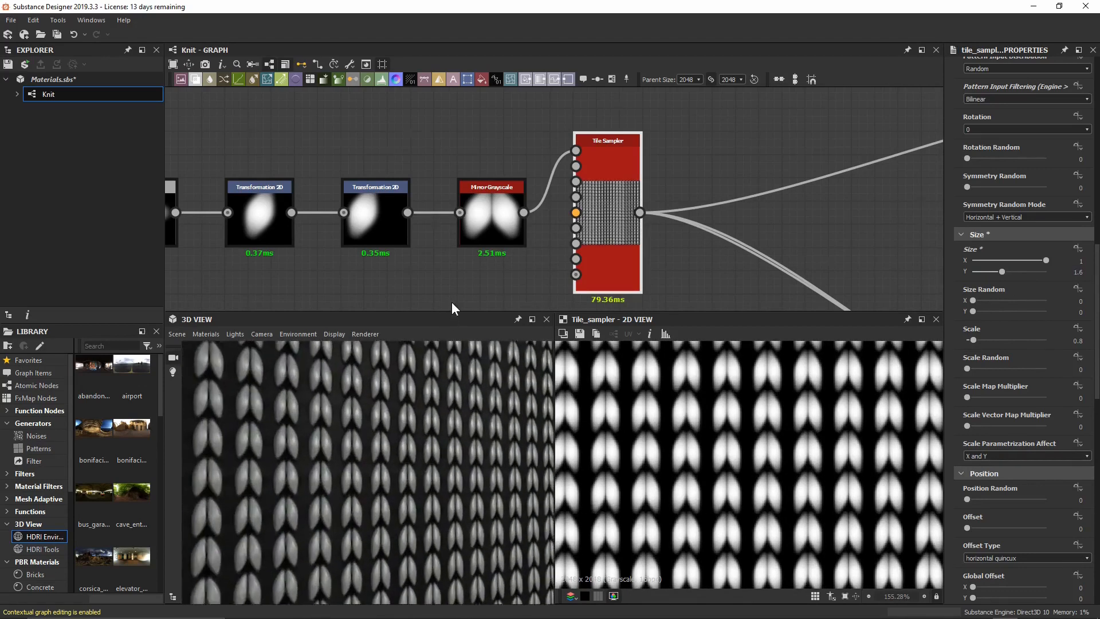
Set the Tile Sampler's Scale to 1.2 to bring the stitches closer together.
left_click(974, 340)
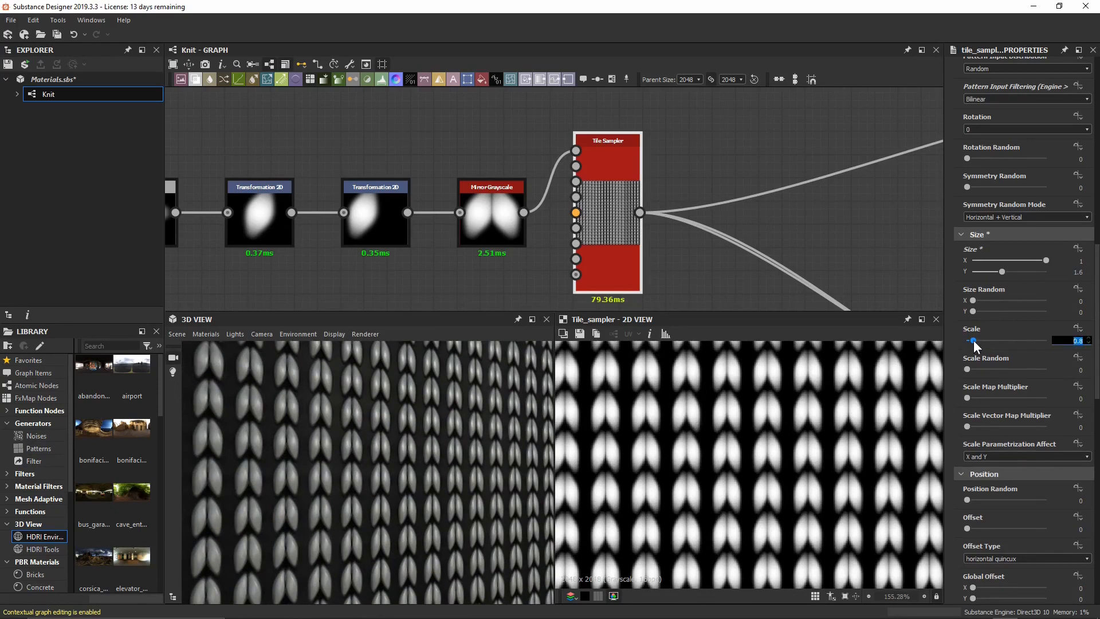
type("1.2")
key("Return")
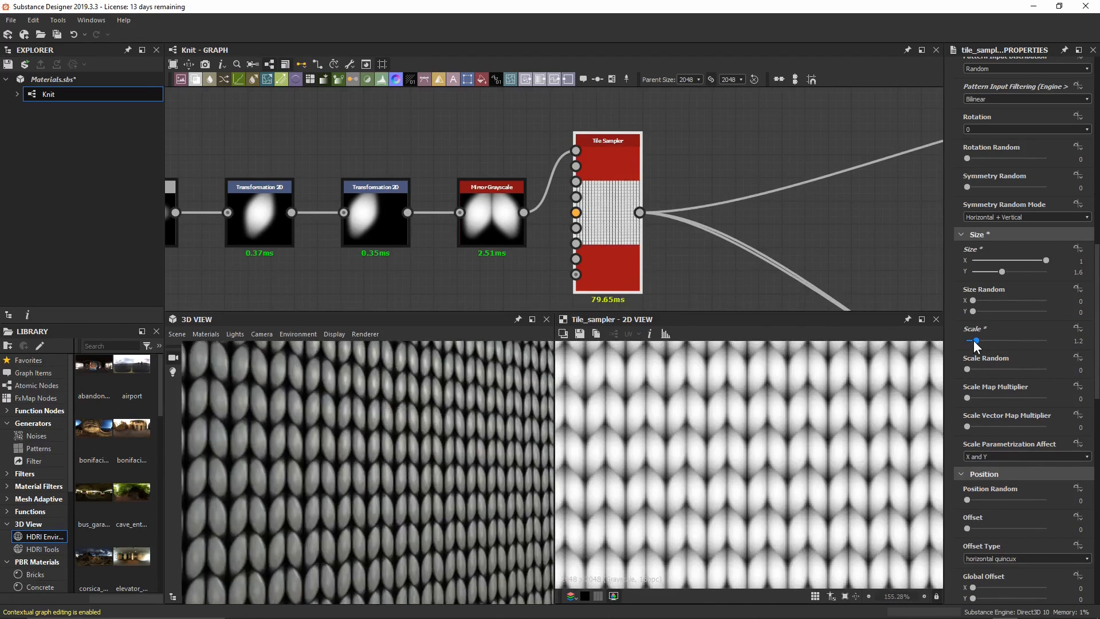
Examine the tiled knit pattern for overlap and seamless repetition, both up close and as a whole.
scroll(731, 463, "up", 3)
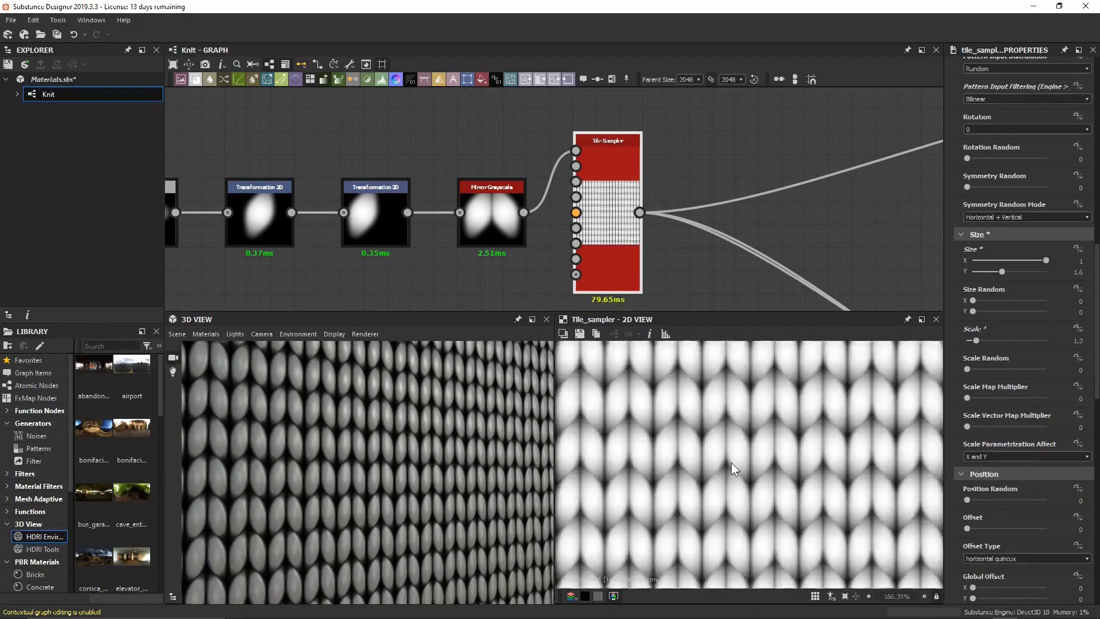
middle_click_drag(746, 432, 724, 452)
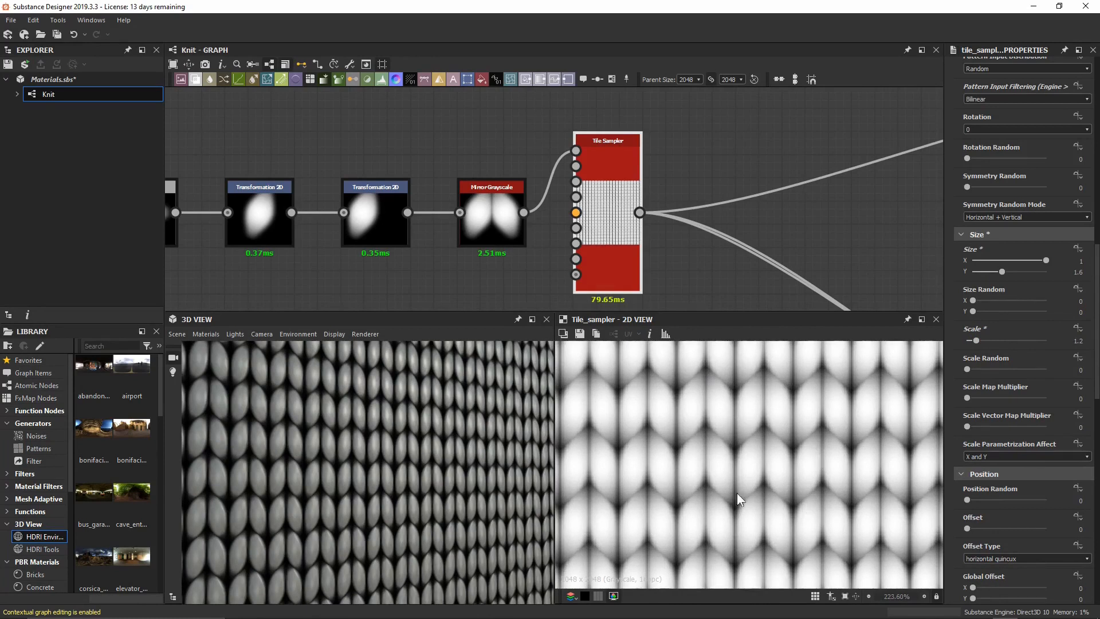
scroll(745, 452, "down", 7)
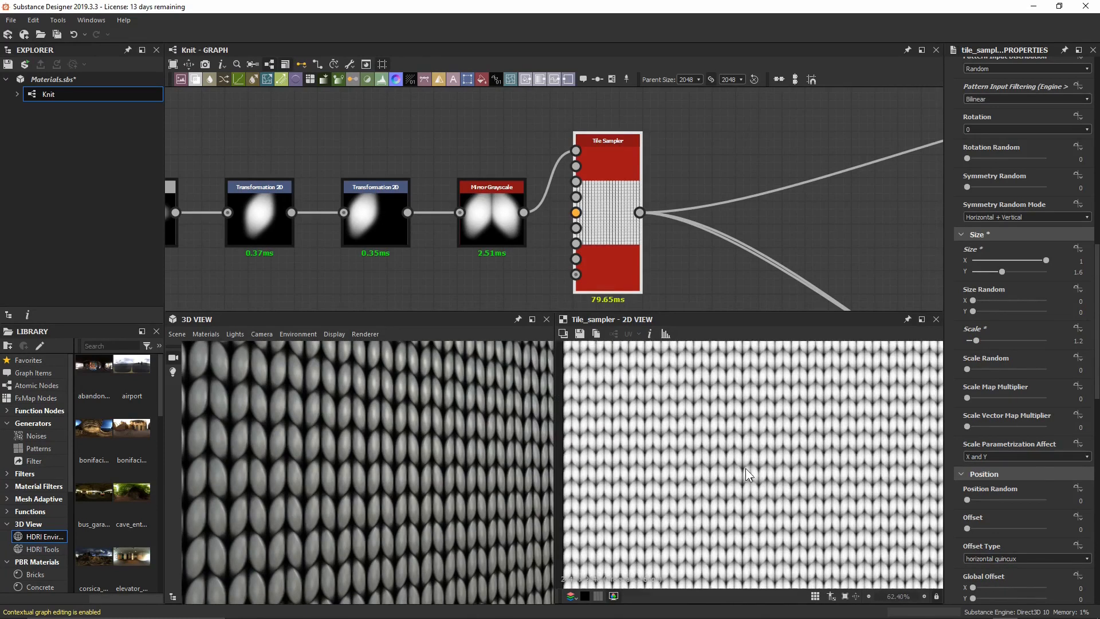
scroll(745, 468, "down", 3)
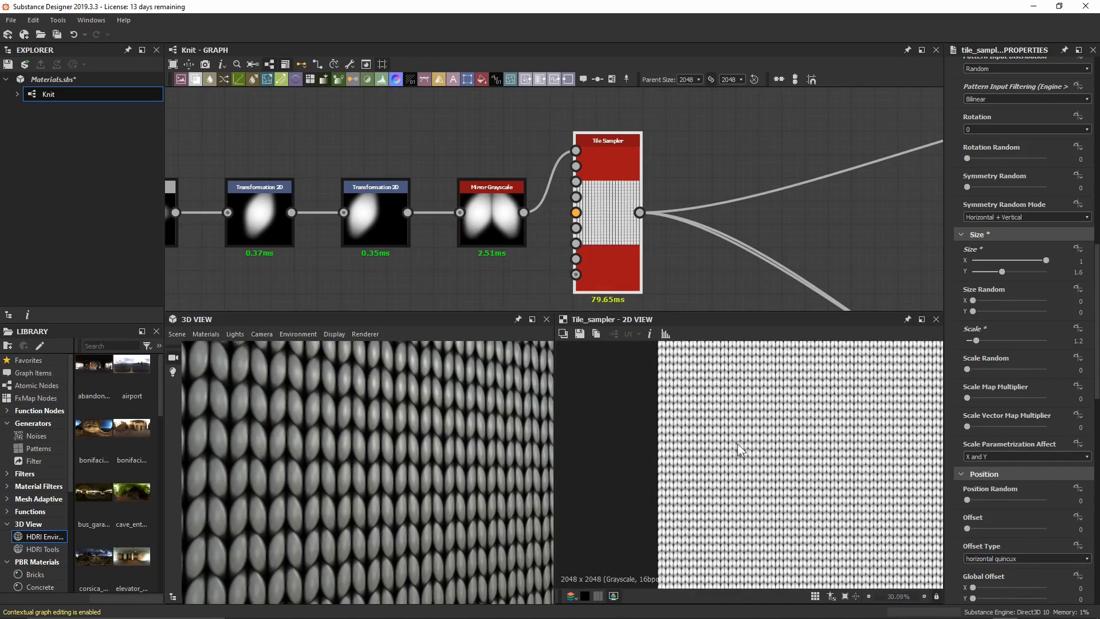
middle_click_drag(670, 412, 707, 407)
scroll(707, 408, "up", 6)
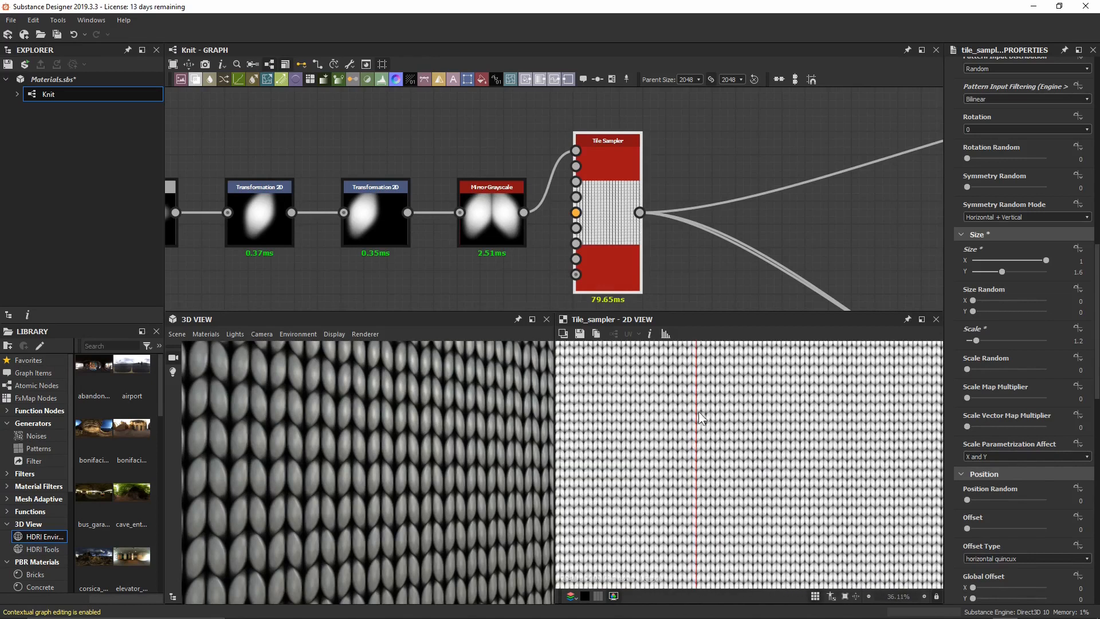
scroll(692, 412, "up", 7)
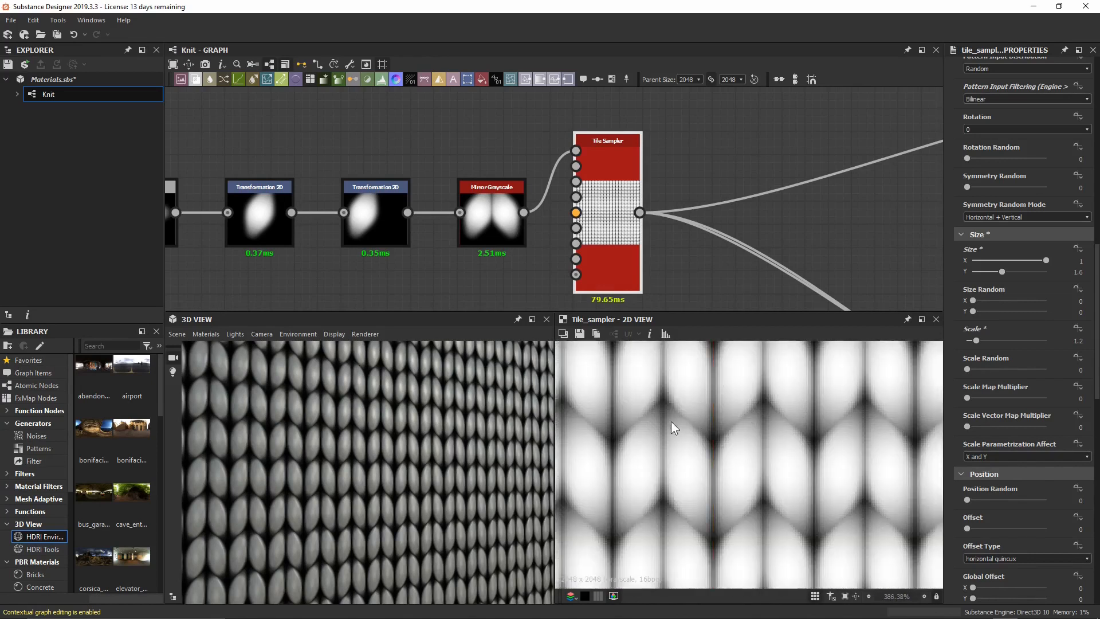
scroll(785, 427, "down", 18)
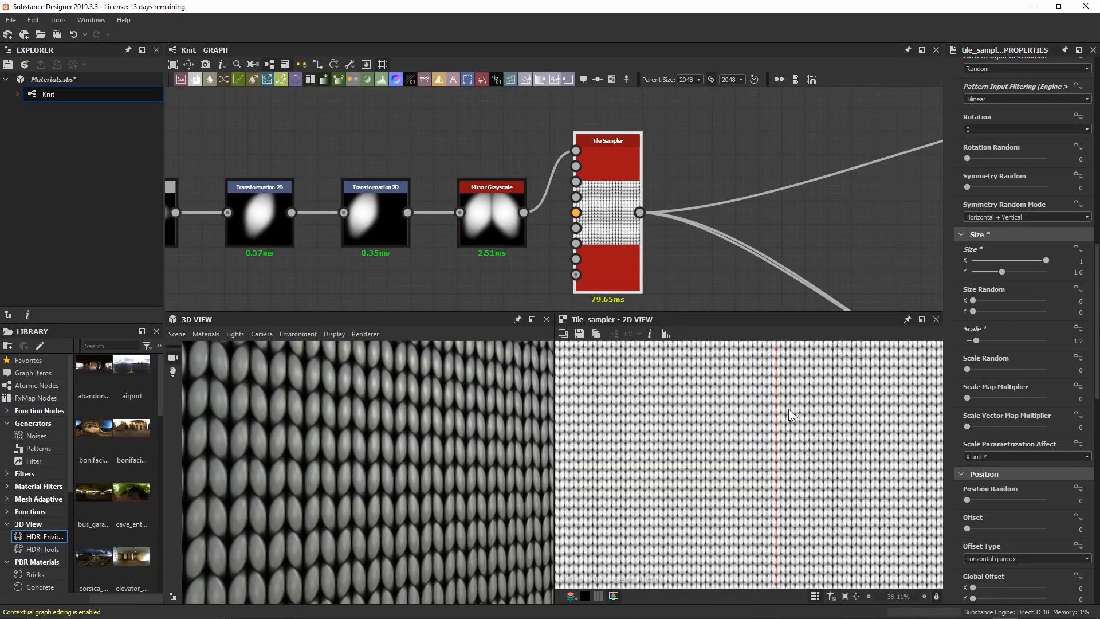
scroll(791, 403, "down", 1)
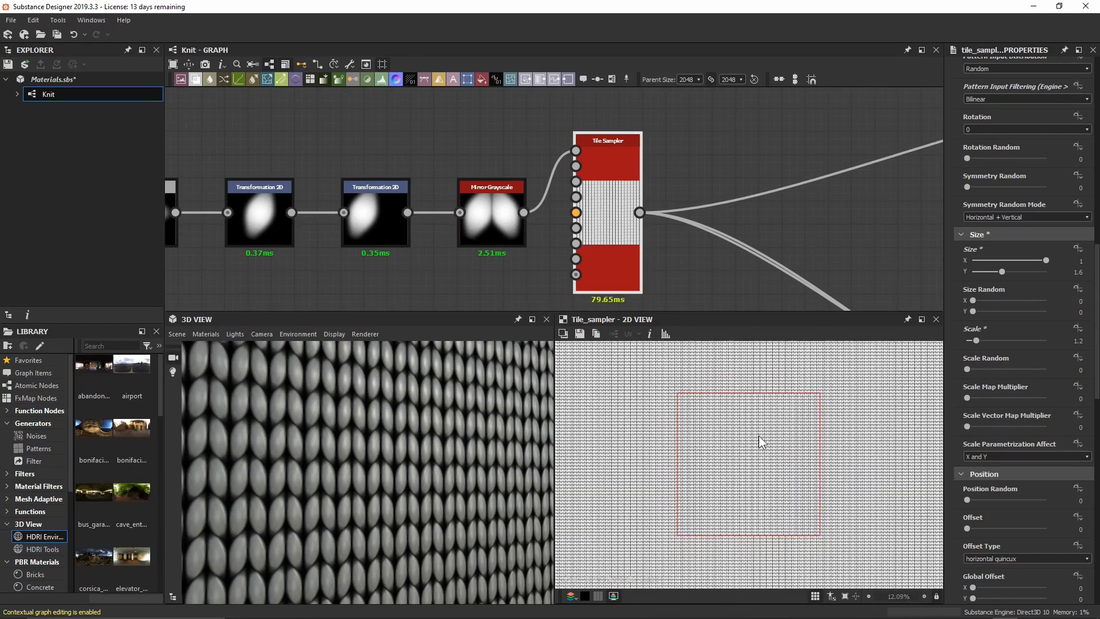
key("space")
scroll(748, 448, "up", 3)
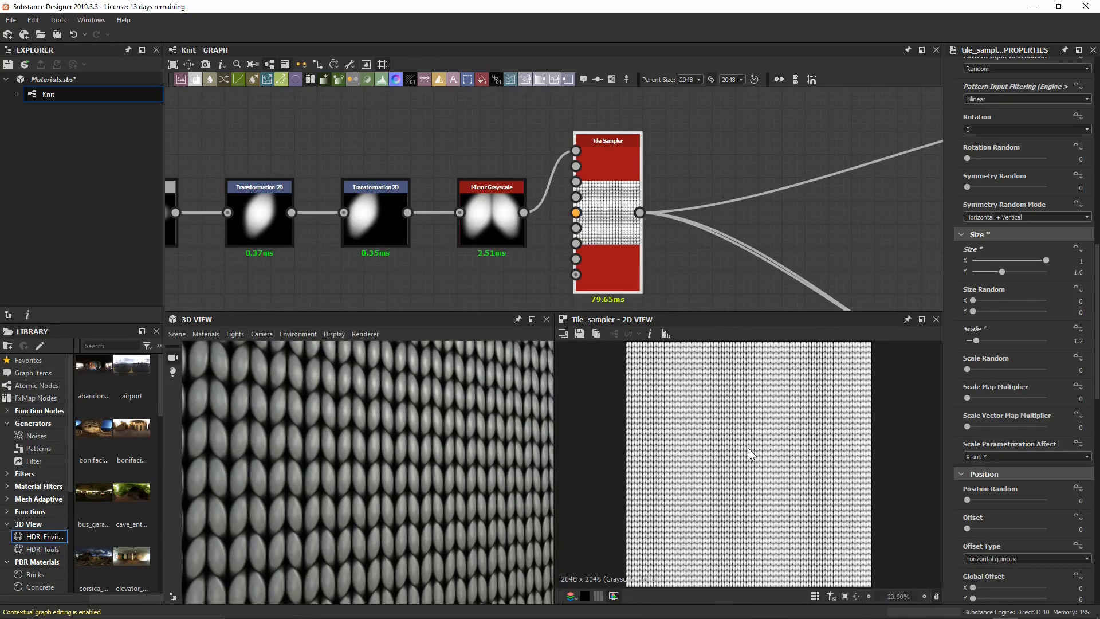
right_click_drag(428, 412, 463, 371)
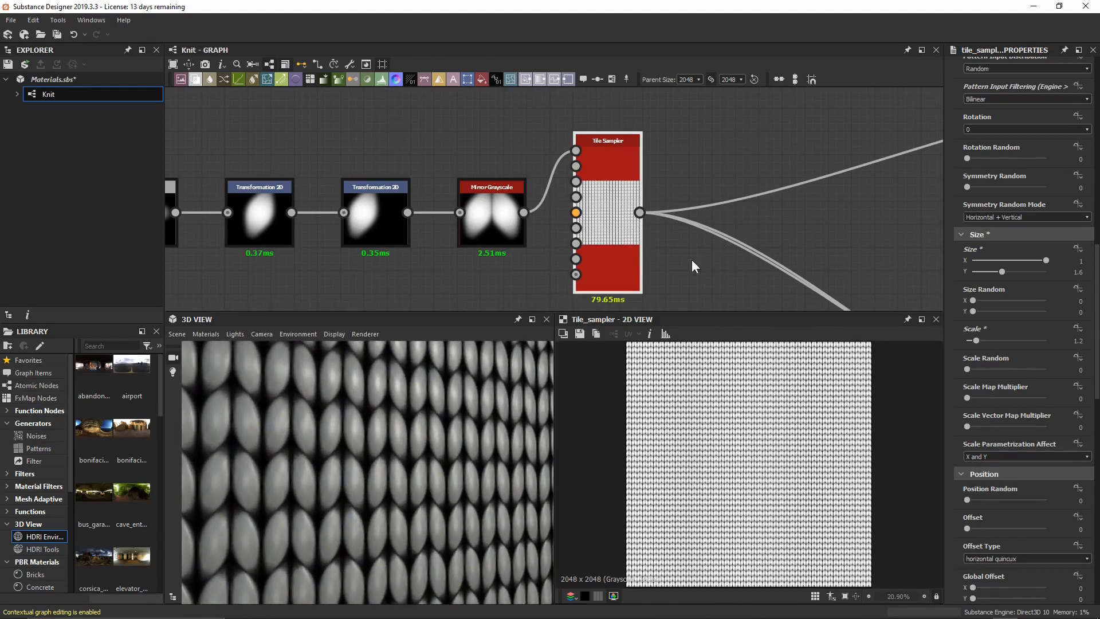
Show the Ambient Occlusion (HBAO) node's output in the 2D view and inspect its quality up close.
scroll(810, 250, "down", 3)
middle_click_drag(811, 250, 456, 165)
scroll(568, 232, "up", 4)
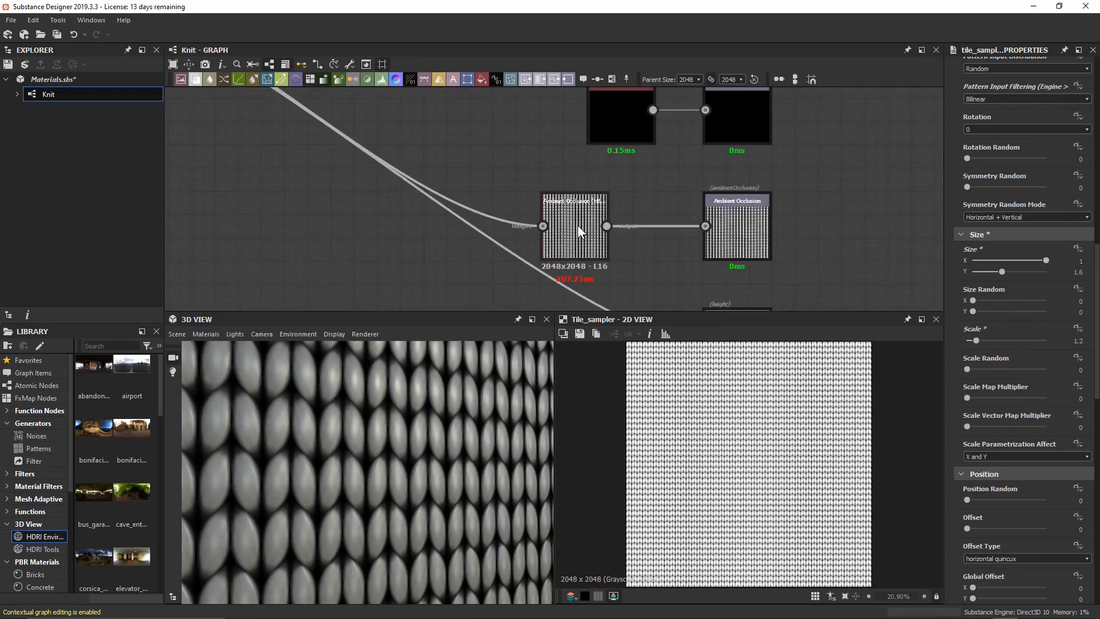
double_click(578, 225)
scroll(720, 442, "up", 8)
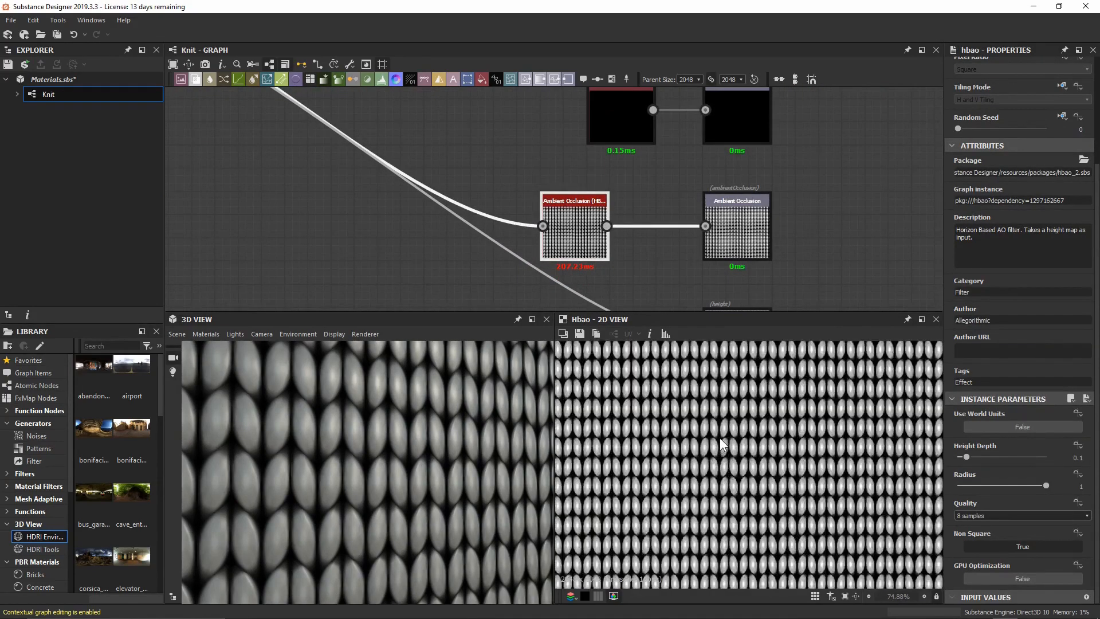
scroll(720, 430, "up", 3)
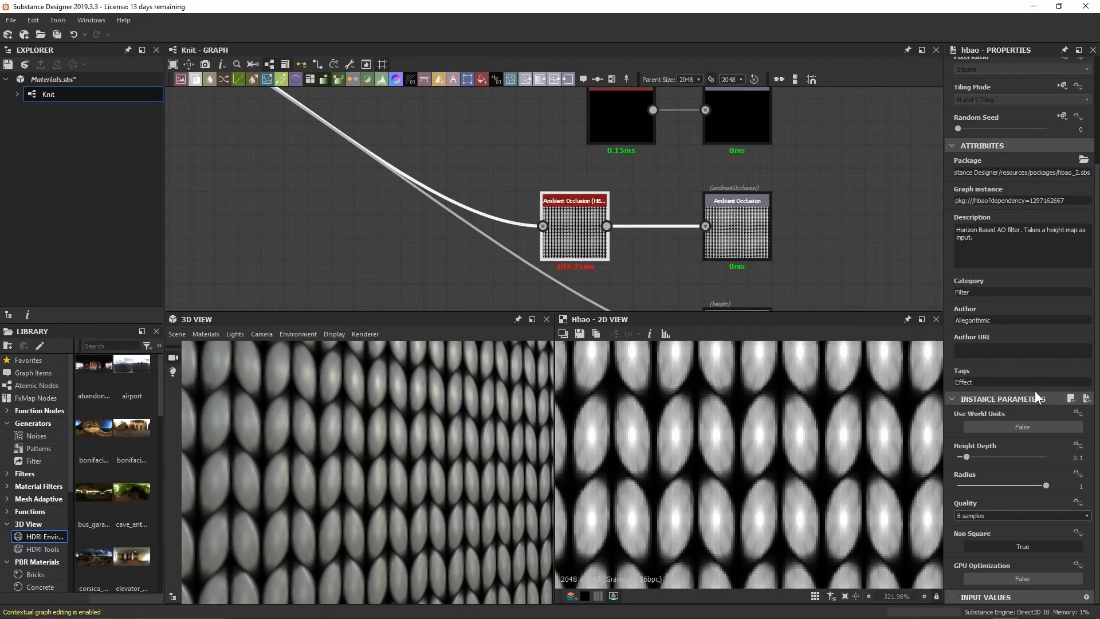
Set the Ambient Occlusion (HBAO) node's Height Depth to 0.02 and check the shading on the knit in 3D.
left_click(966, 455)
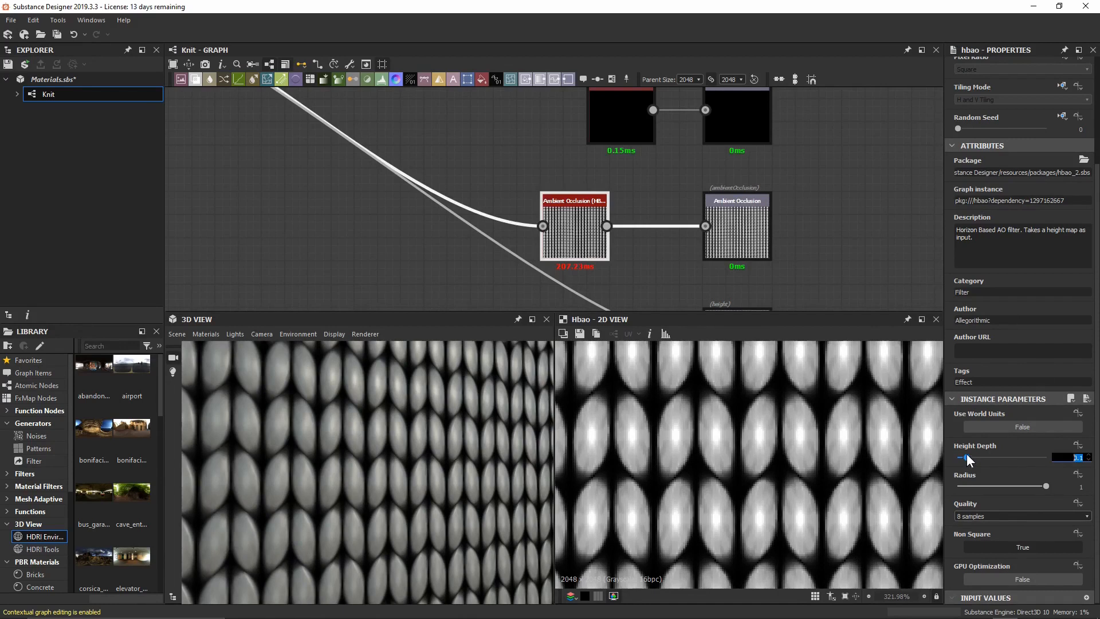
type("0.02")
key("Return")
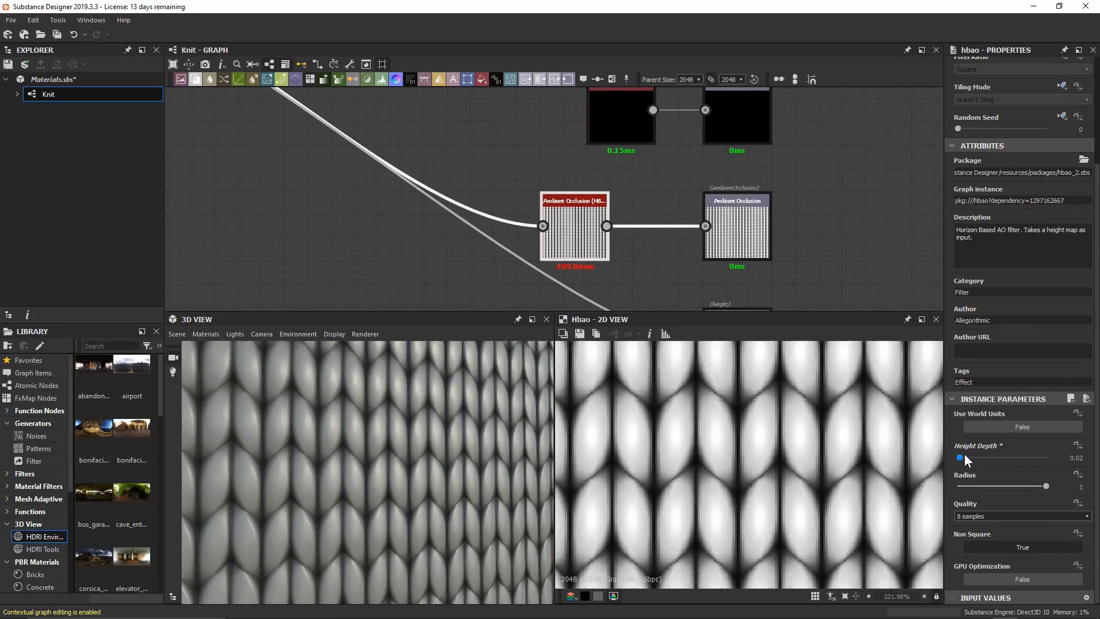
right_click_drag(386, 426, 396, 559)
scroll(700, 141, "down", 3)
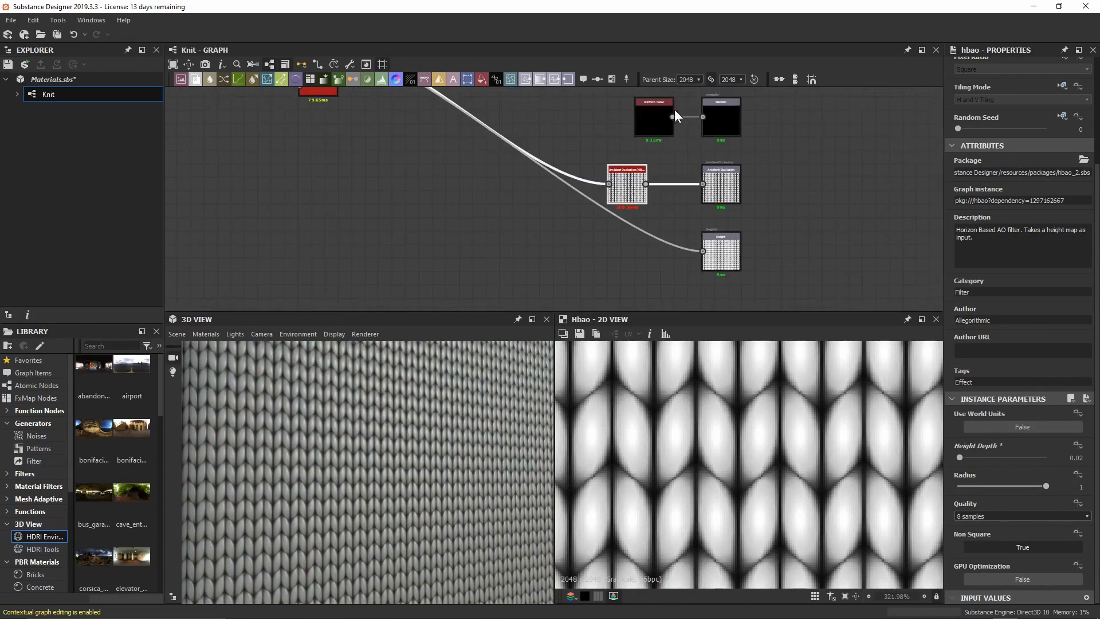
Set the Normal node's Intensity to 2 and inspect the stitches on the 3D model from several distances and angles.
middle_click_drag(660, 108, 638, 263)
middle_click_drag(620, 164, 613, 224)
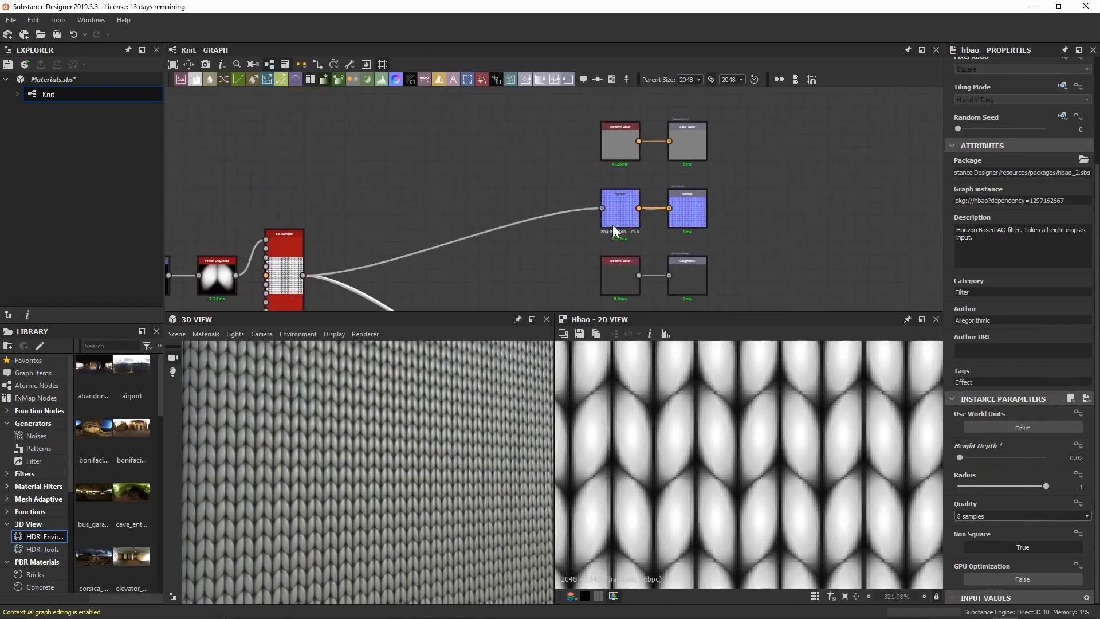
scroll(620, 200, "up", 3)
double_click(620, 200)
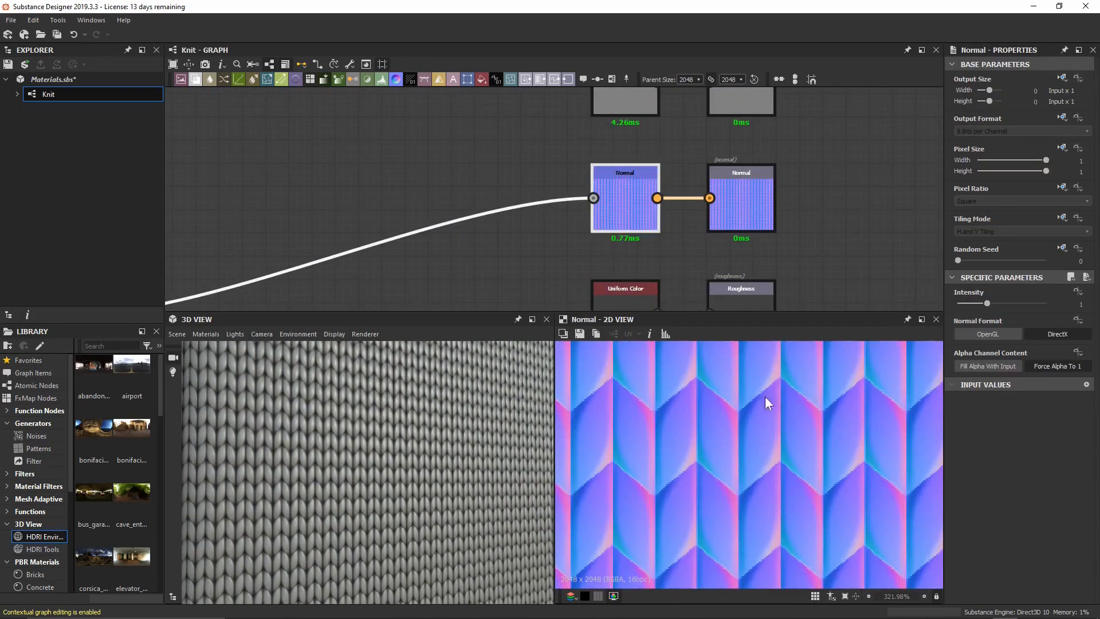
scroll(407, 452, "up", 5)
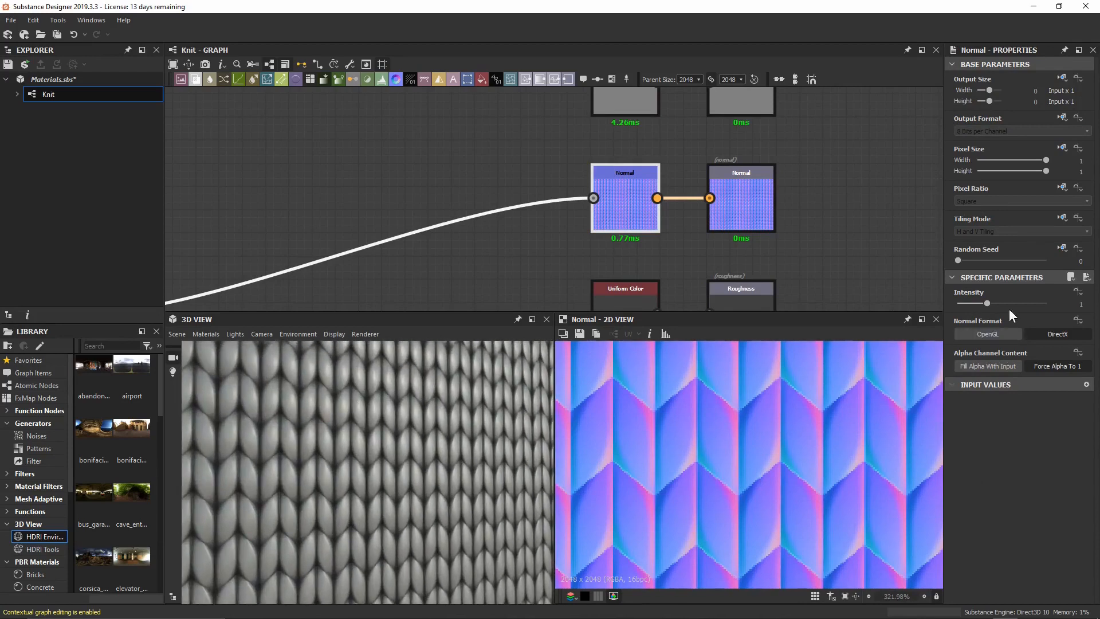
left_click(989, 303)
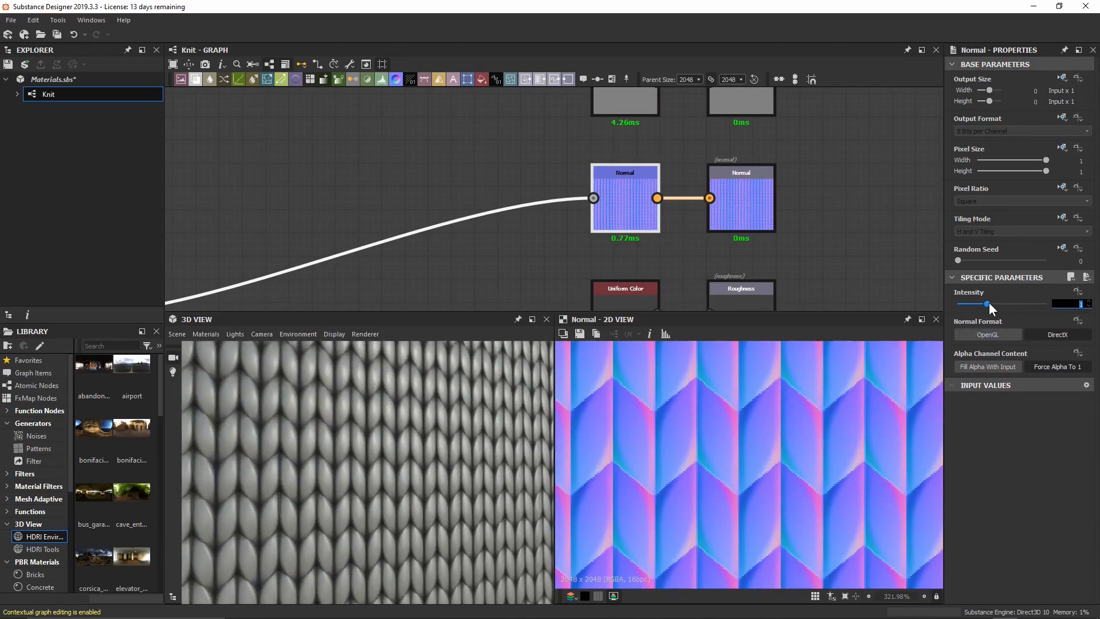
type("2")
key("Return")
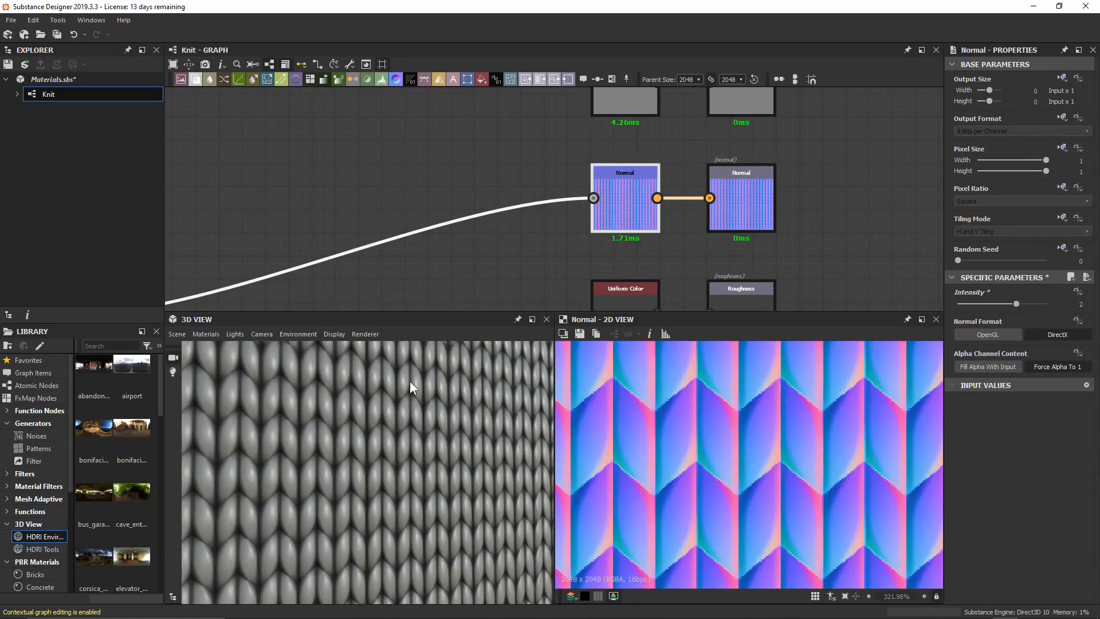
right_click_drag(410, 380, 400, 547)
left_click_drag(400, 547, 450, 452)
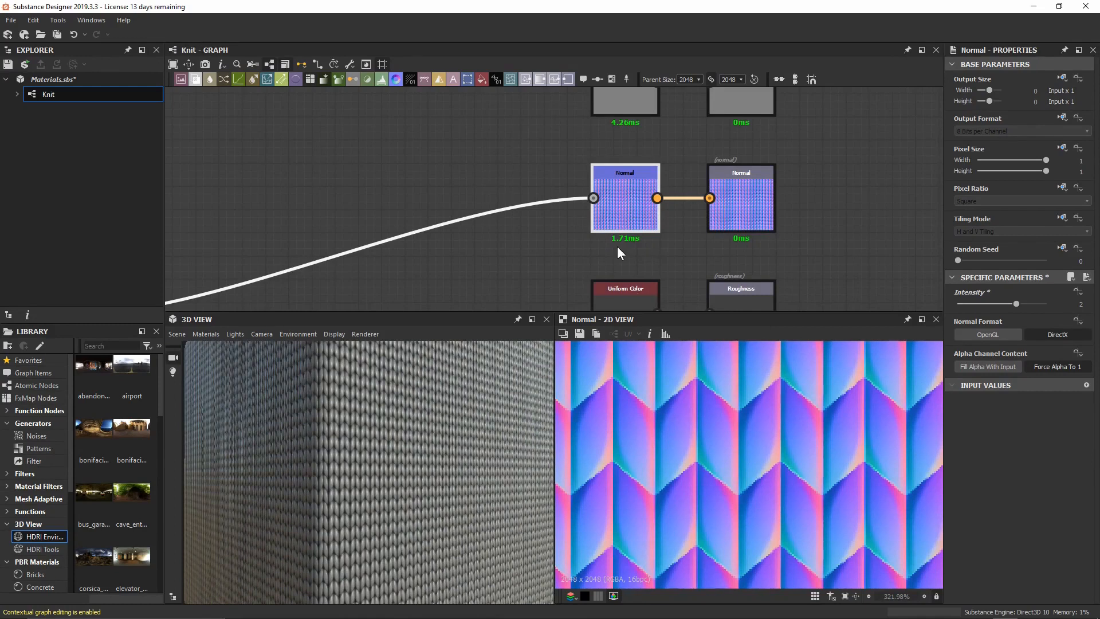
left_click_drag(484, 439, 423, 389)
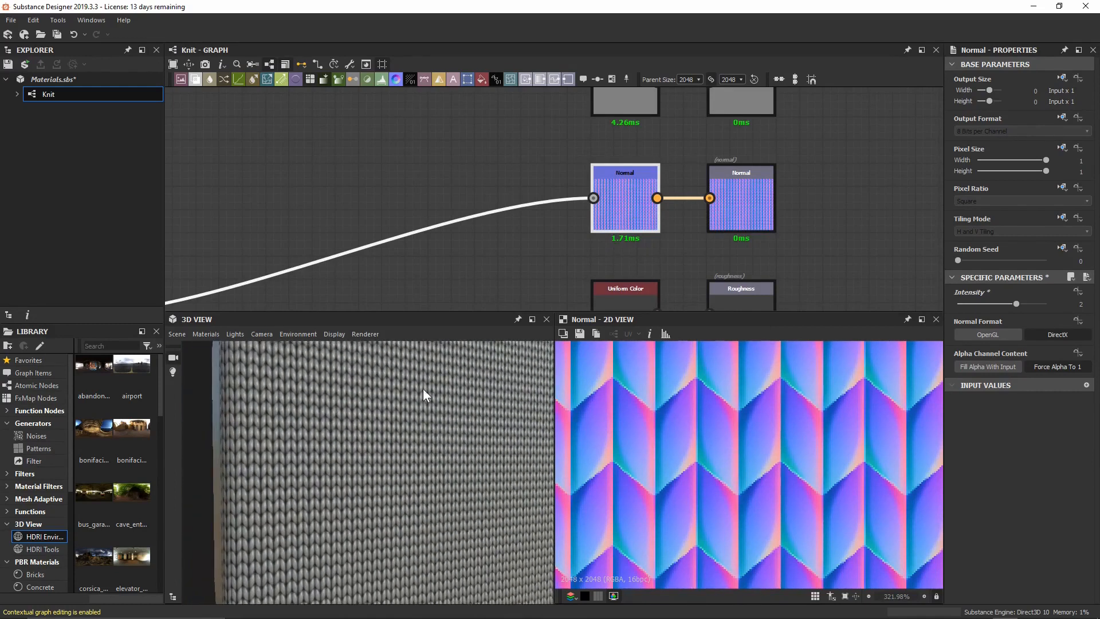
Vary the stitch heights in the Tile Sampler by trying a Color Random of 0.72, settle on 0.2, and review the pattern.
middle_click_drag(241, 295, 675, 170)
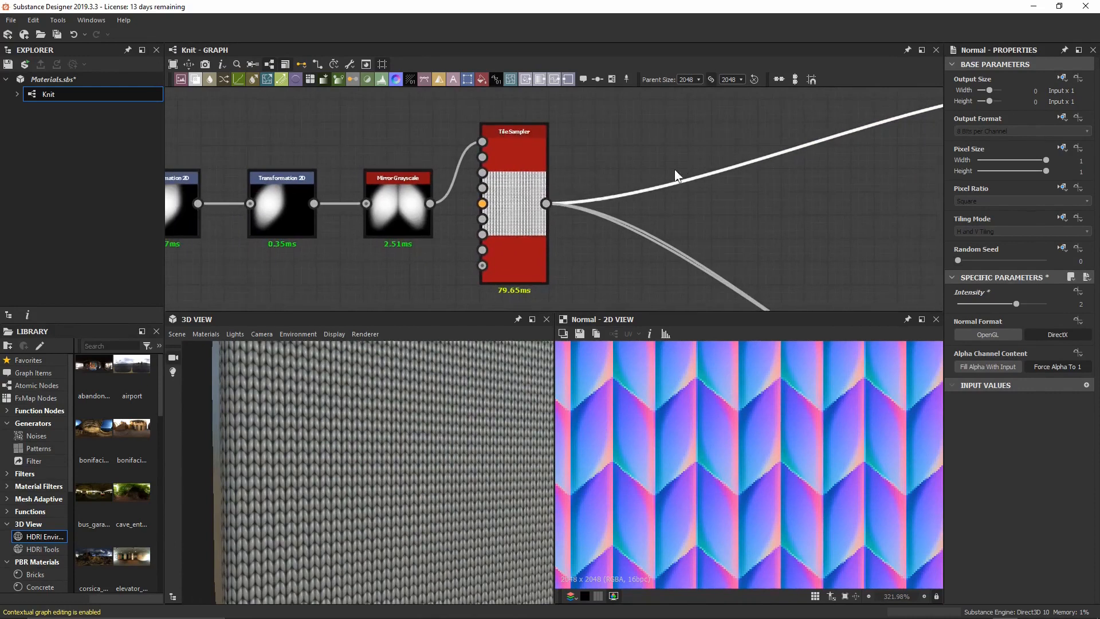
double_click(514, 200)
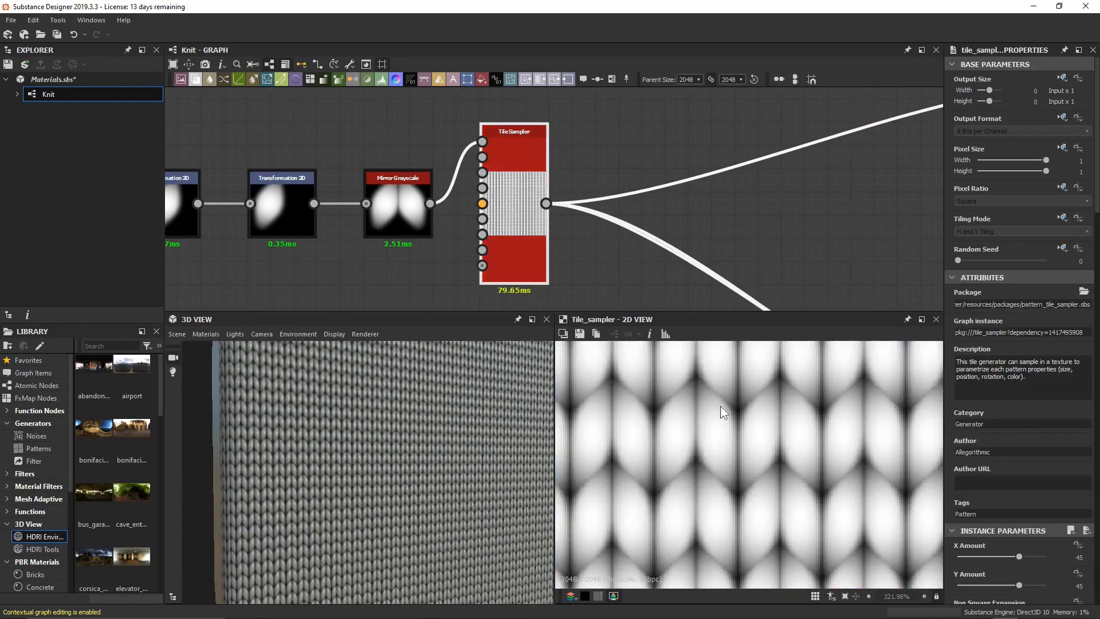
scroll(721, 407, "down", 5)
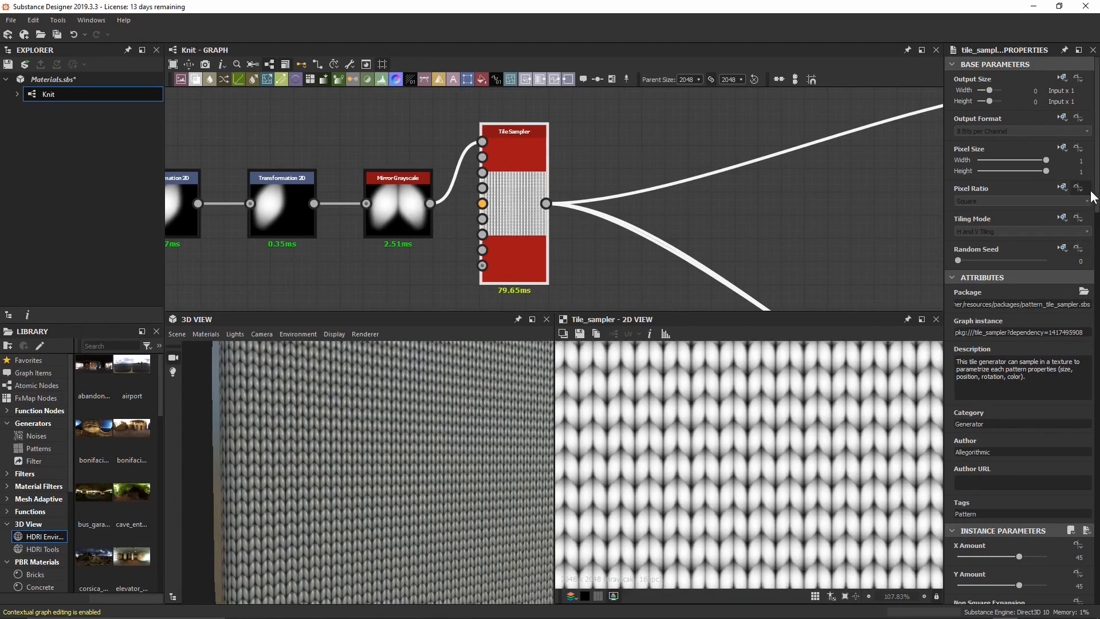
left_click_drag(1092, 197, 1095, 521)
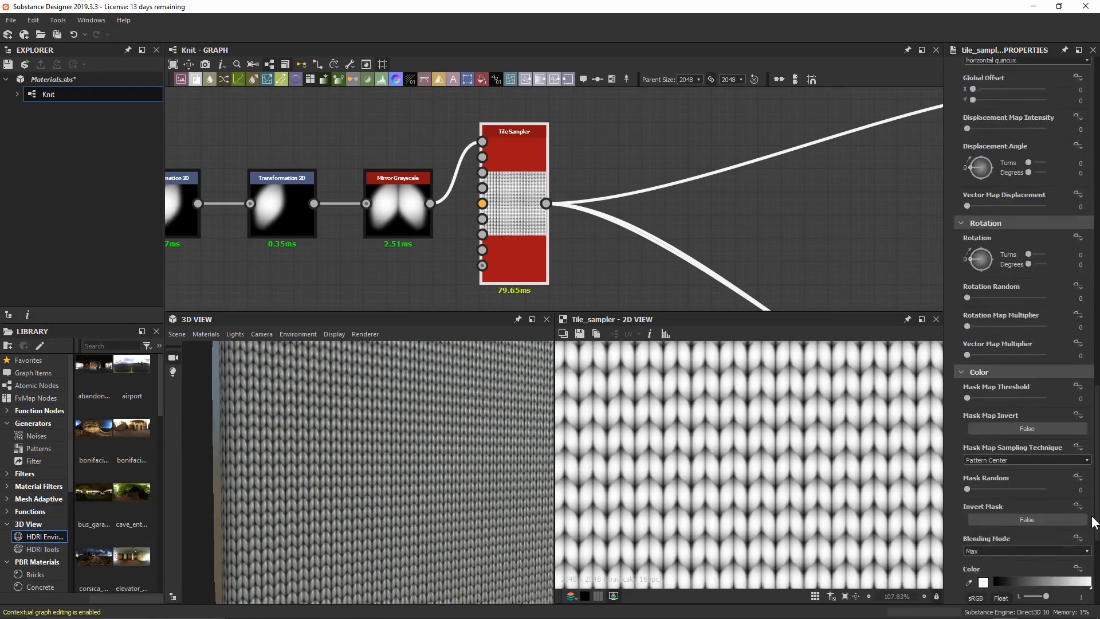
scroll(998, 422, "down", 5)
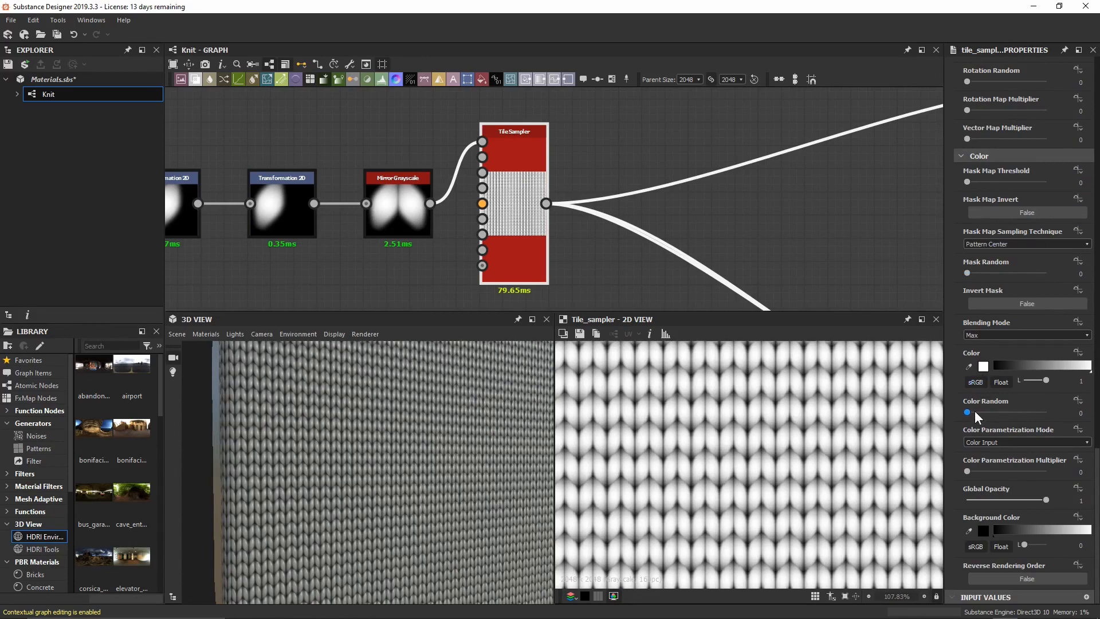
left_click_drag(970, 414, 1024, 416)
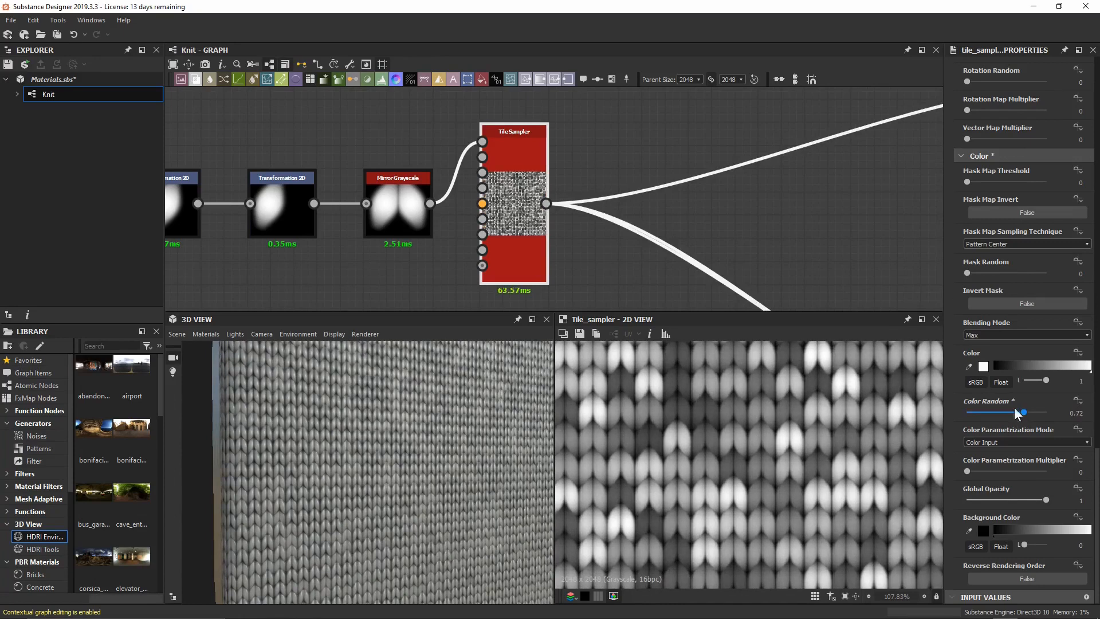
right_click_drag(381, 509, 384, 436)
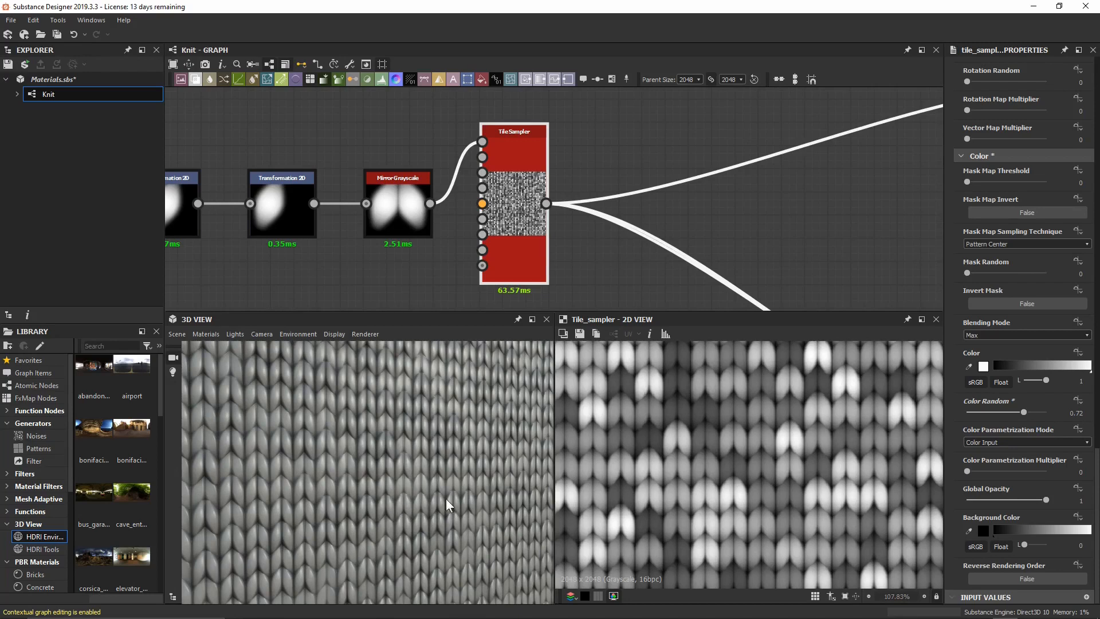
key("Tab")
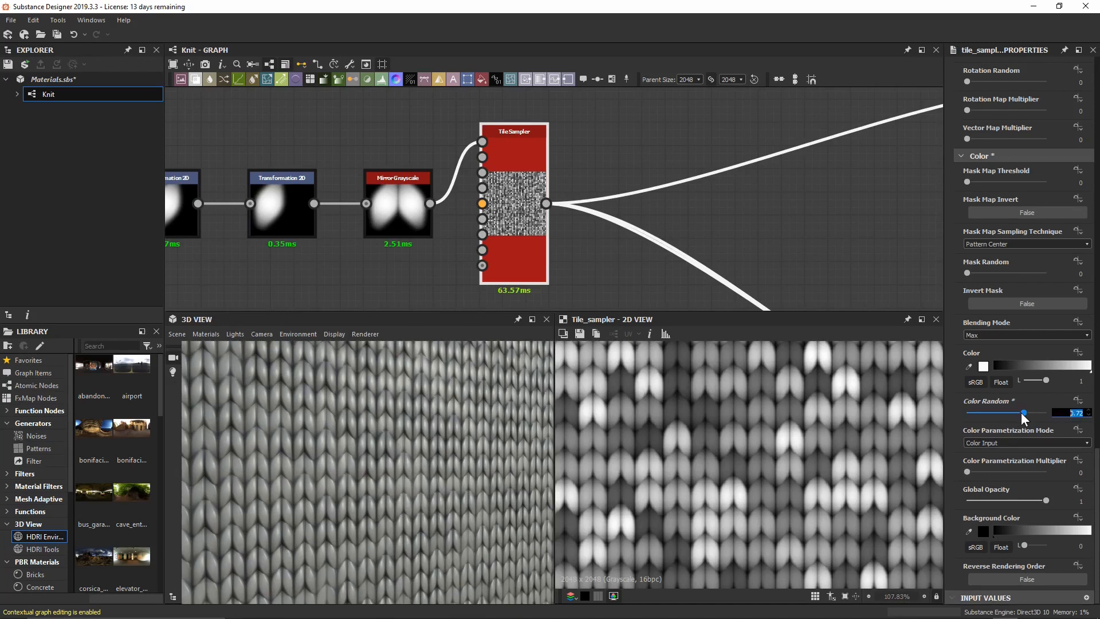
type("0.2")
key("Return")
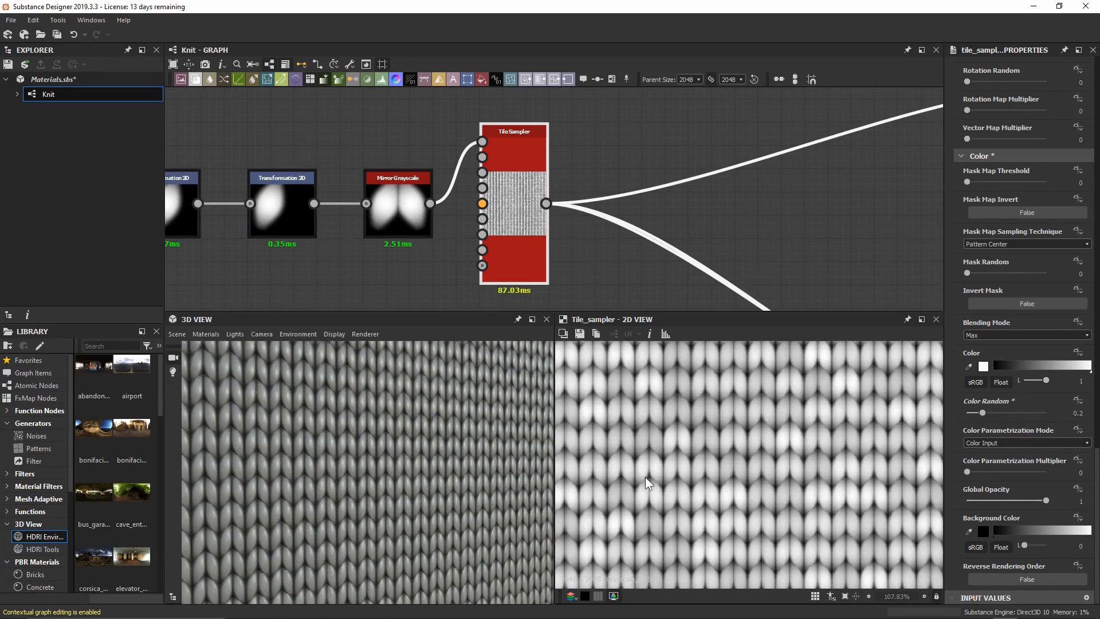
scroll(691, 456, "up", 6)
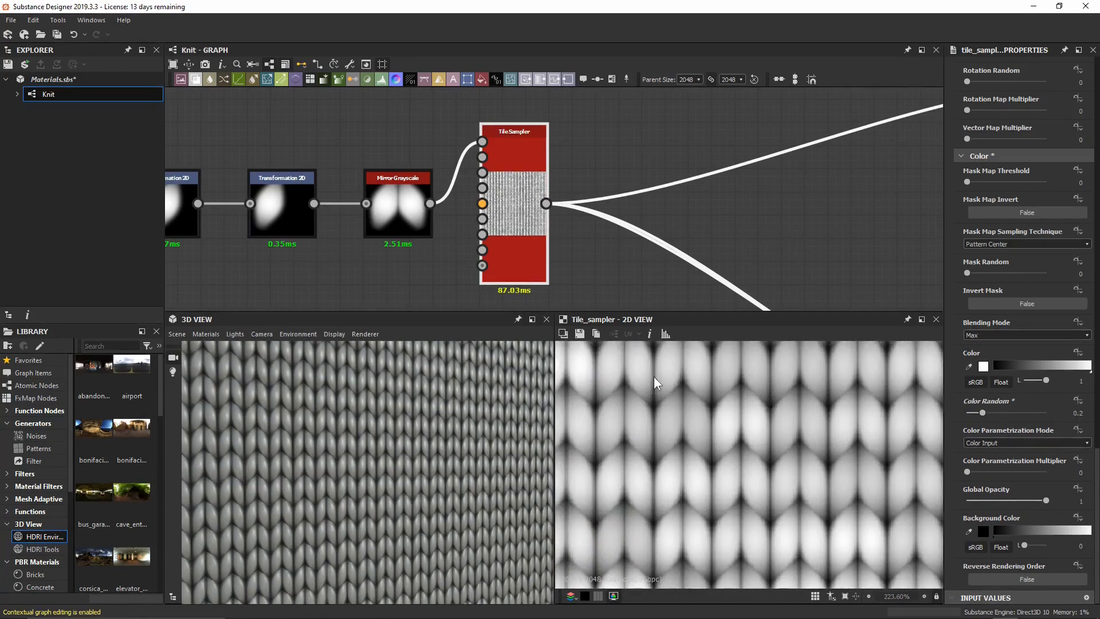
scroll(640, 444, "down", 12)
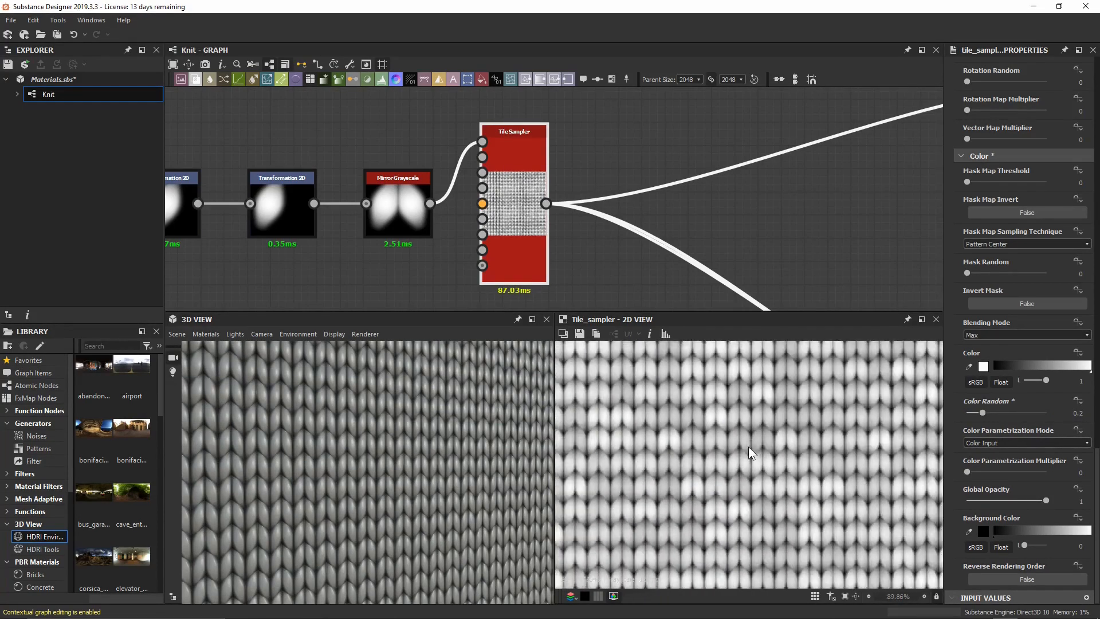
scroll(744, 441, "down", 3)
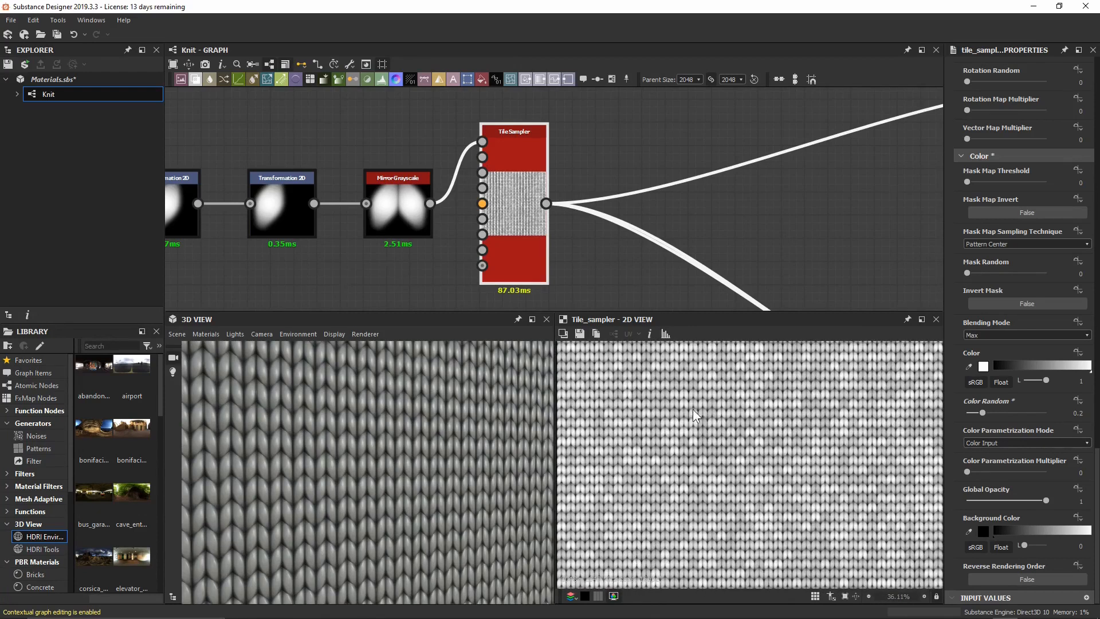
scroll(446, 472, "down", 3)
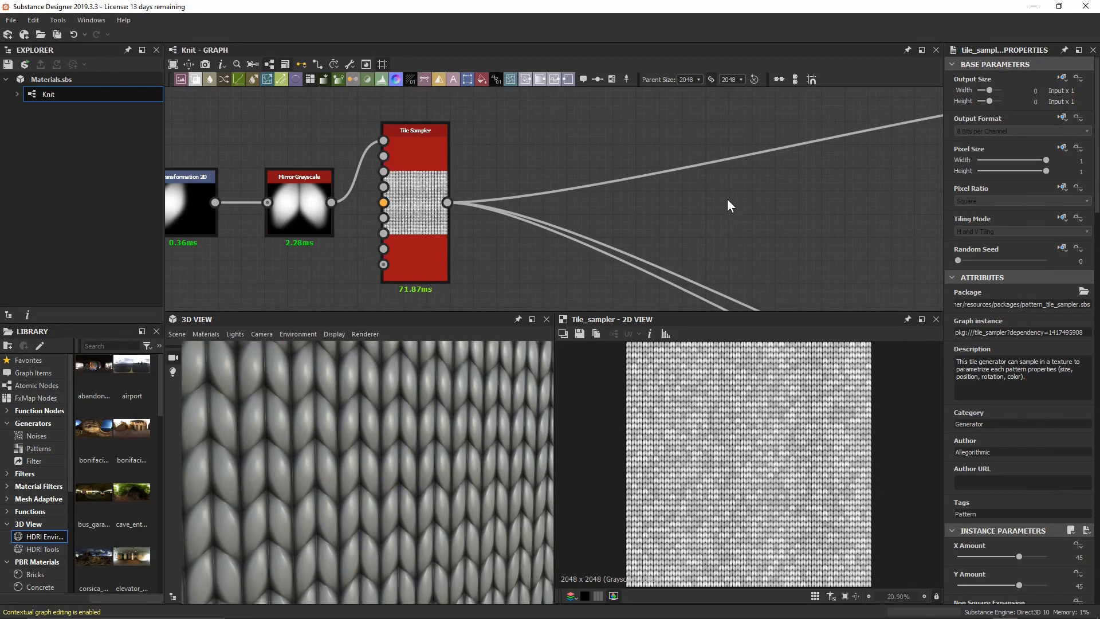
Add a Directional Scratches node in the empty graph area above the Tile Sampler.
middle_click_drag(676, 113, 582, 265)
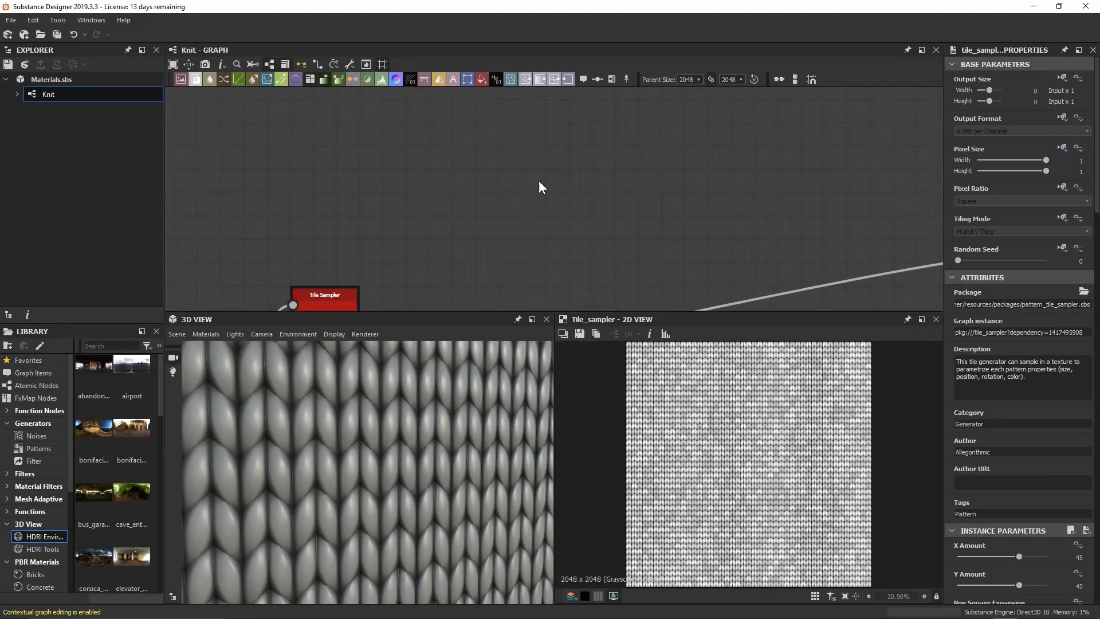
key("space")
type("direc")
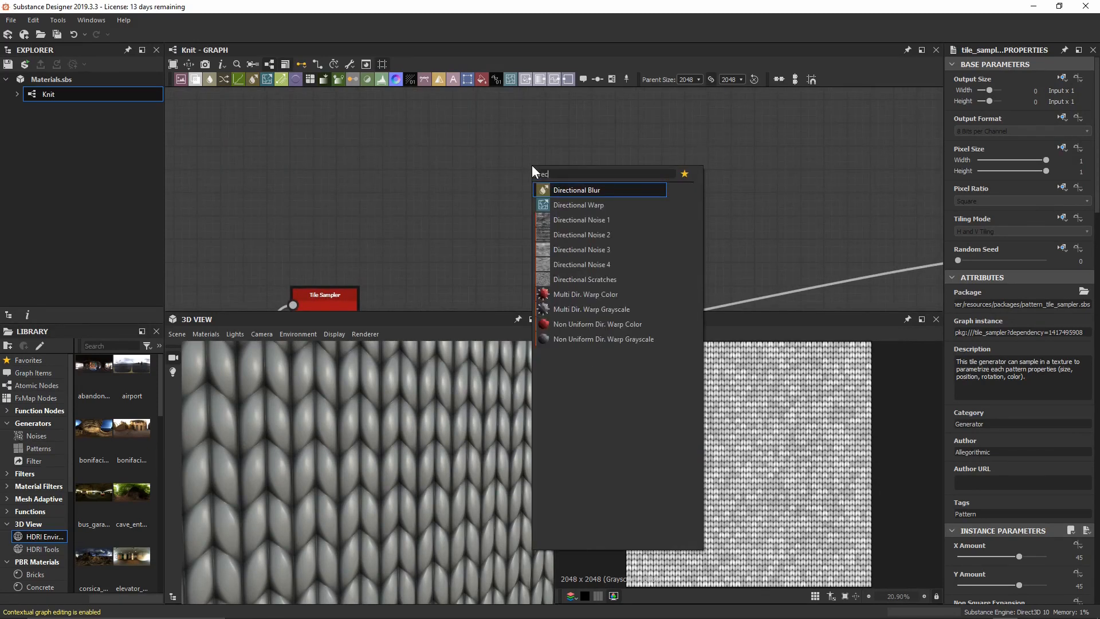
key("Down")
key("Down")
key("Down")
key("Down")
key("Down")
key("Down")
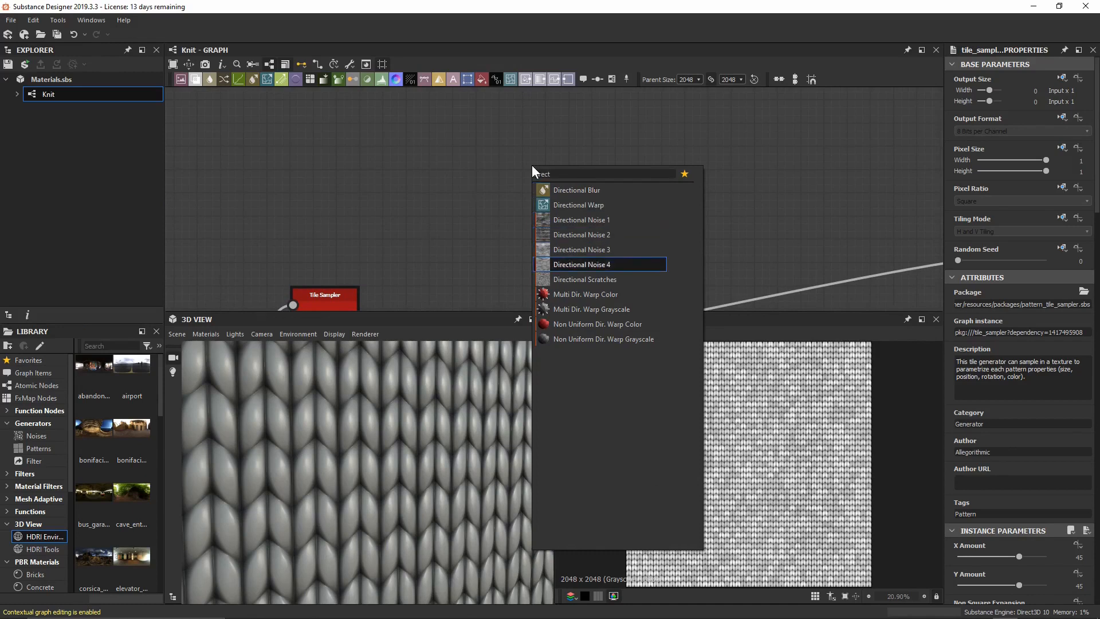
key("Return")
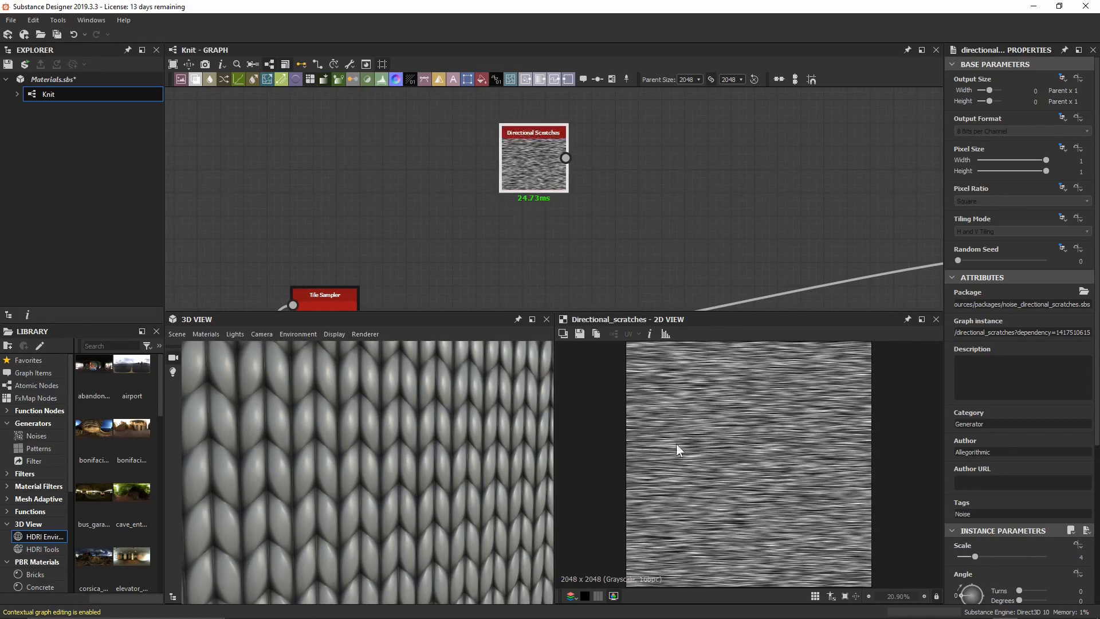
Set the Directional Scratches node's Scale to 16 and compare its output with the Tile Sampler's in the 2D view.
scroll(739, 450, "up", 6)
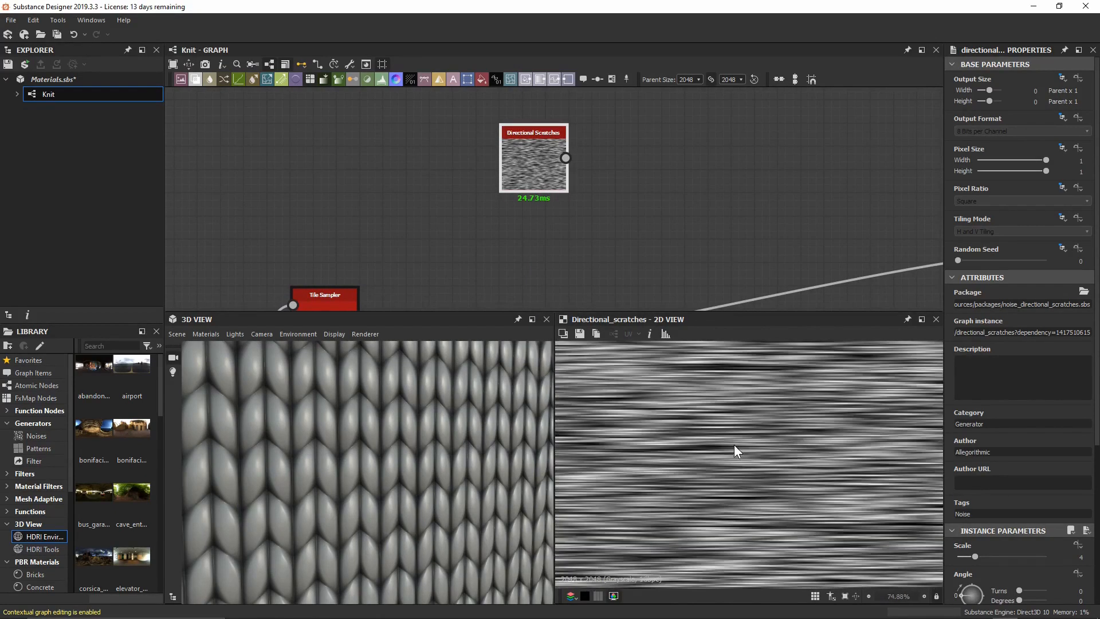
scroll(734, 445, "up", 1)
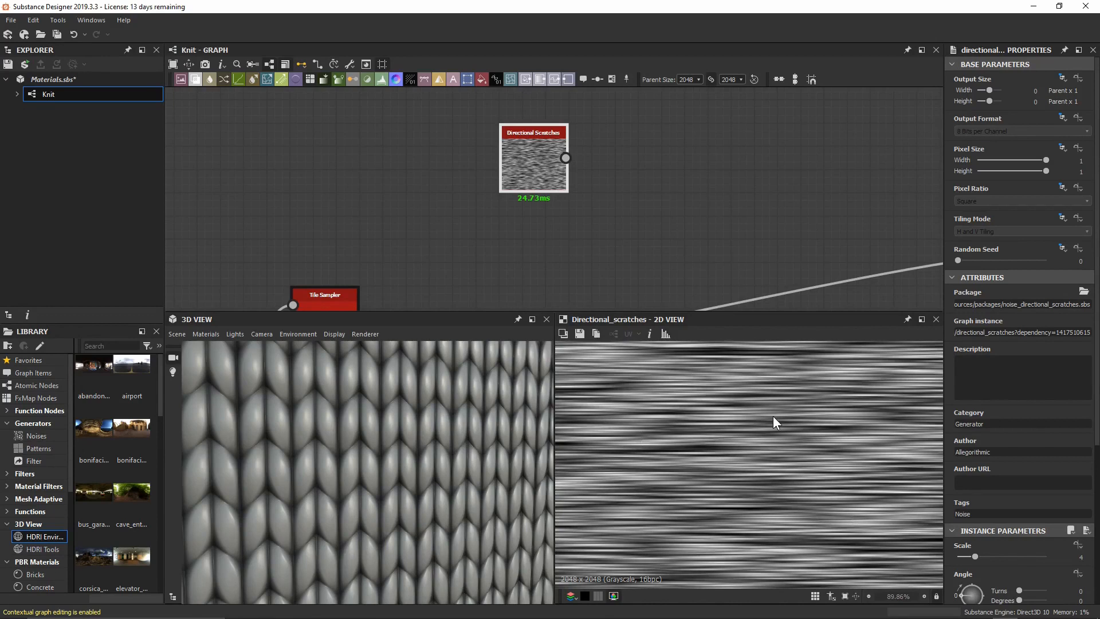
scroll(1001, 396, "down", 5)
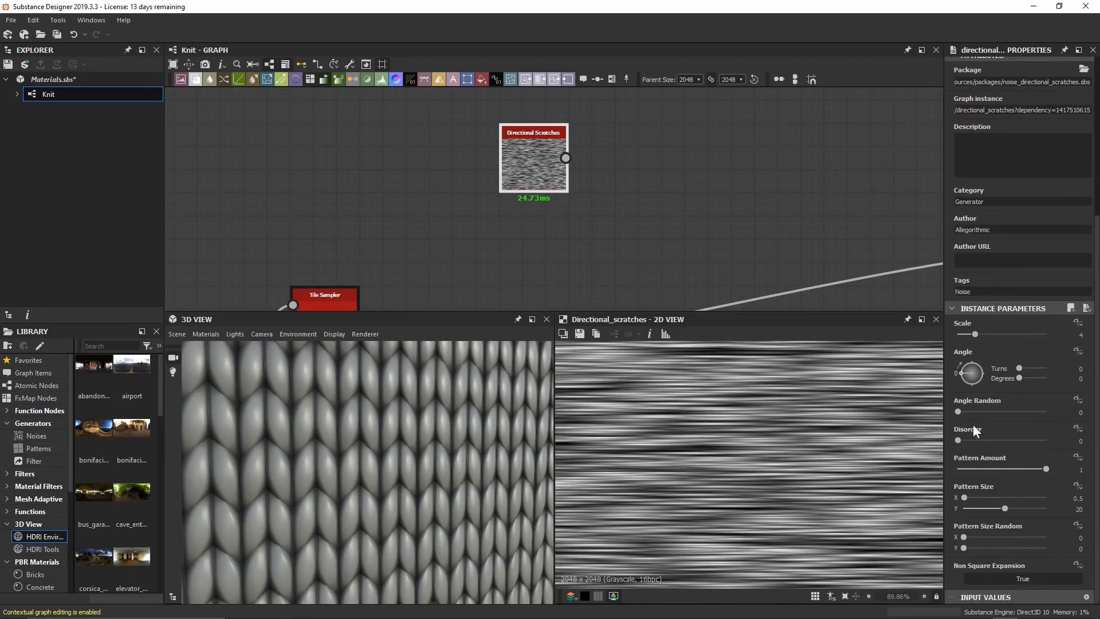
left_click_drag(976, 334, 1051, 333)
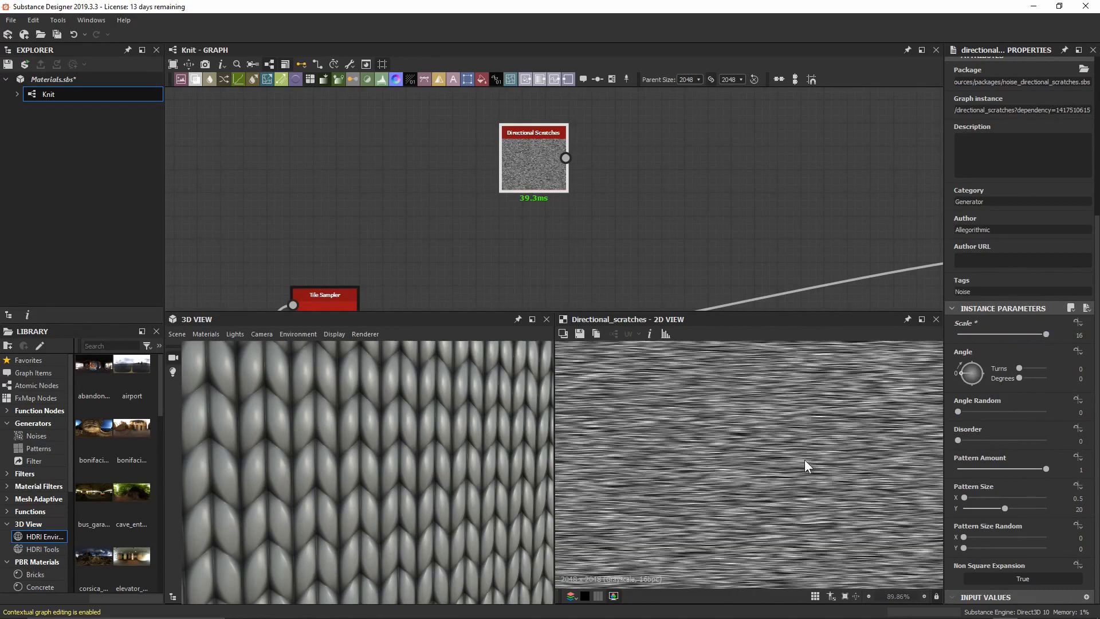
middle_click_drag(512, 257, 624, 127)
double_click(445, 236)
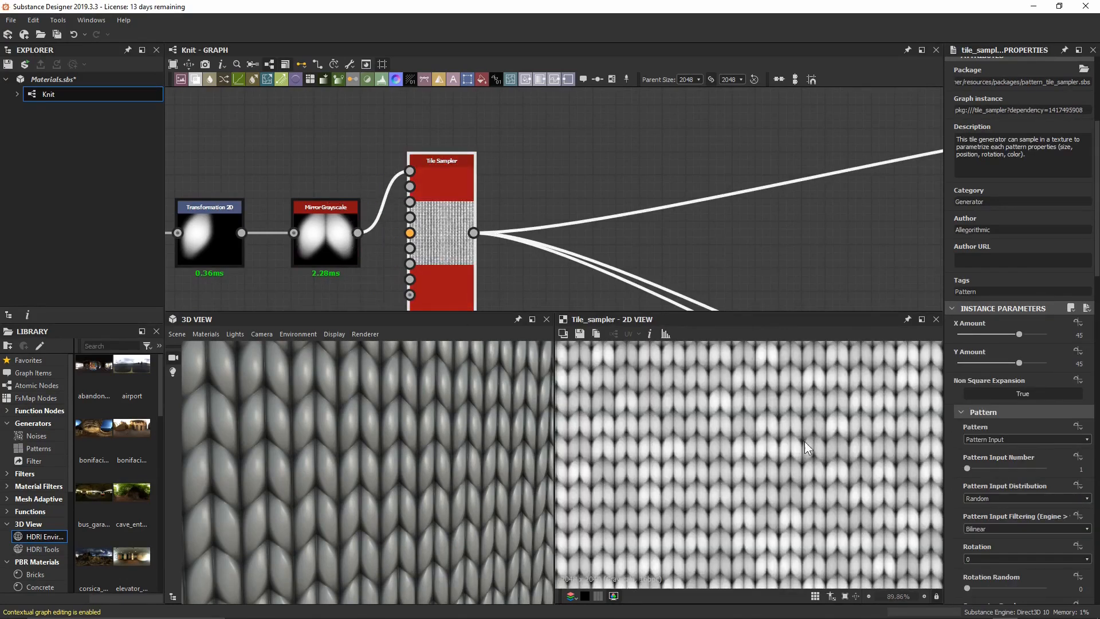
Shift the Directional Scratches node slightly to the left and set its Angle Random to 0.4.
middle_click_drag(764, 121, 722, 241)
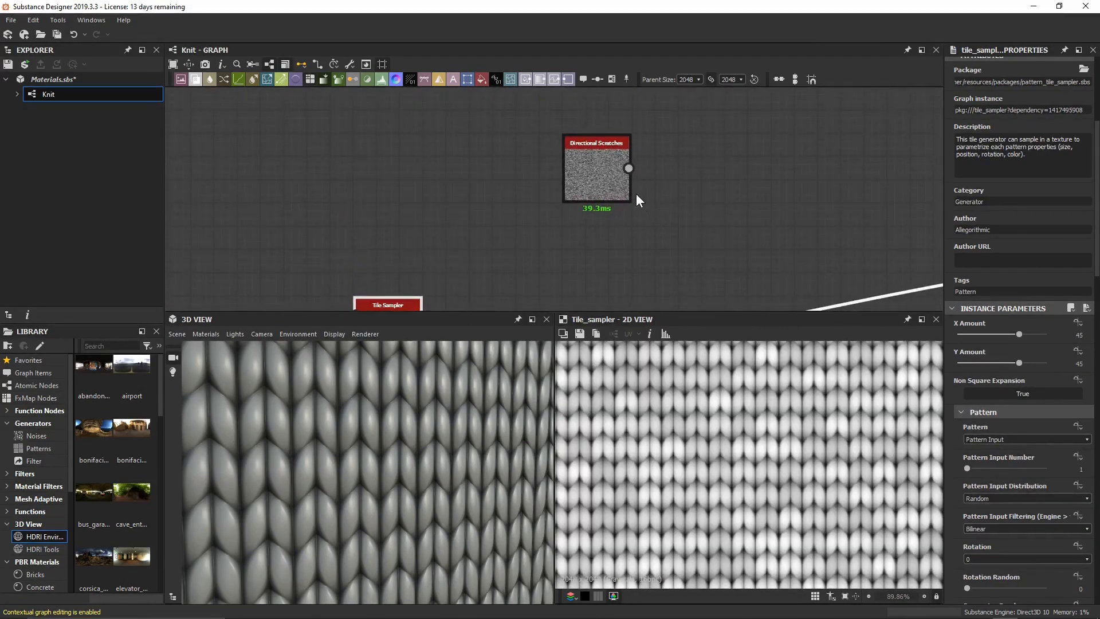
left_click_drag(566, 186, 556, 188)
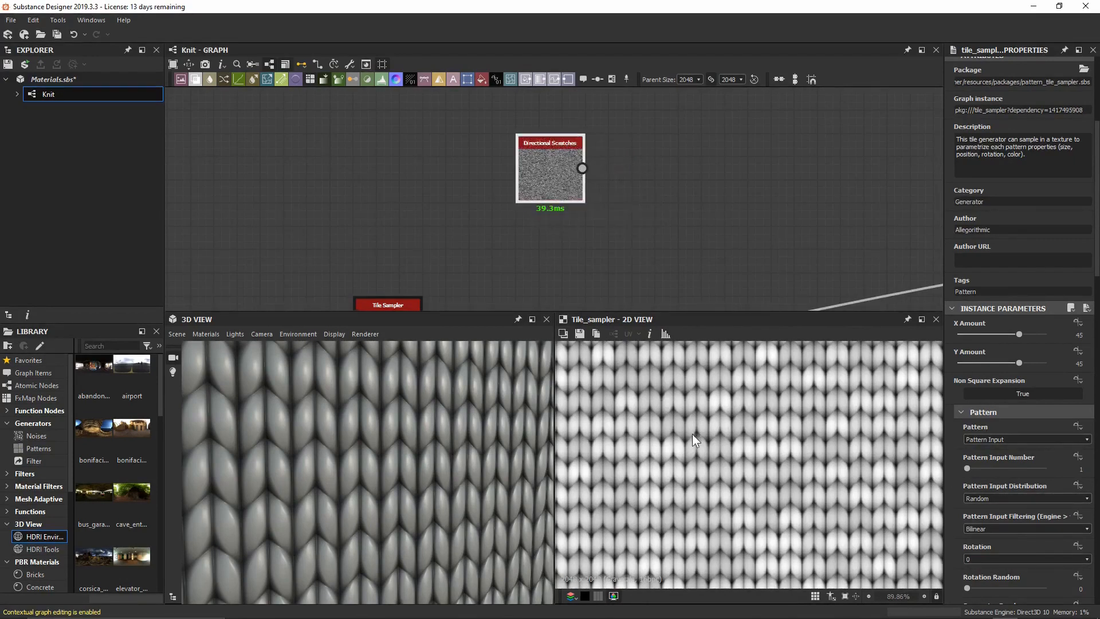
scroll(692, 441, "up", 5)
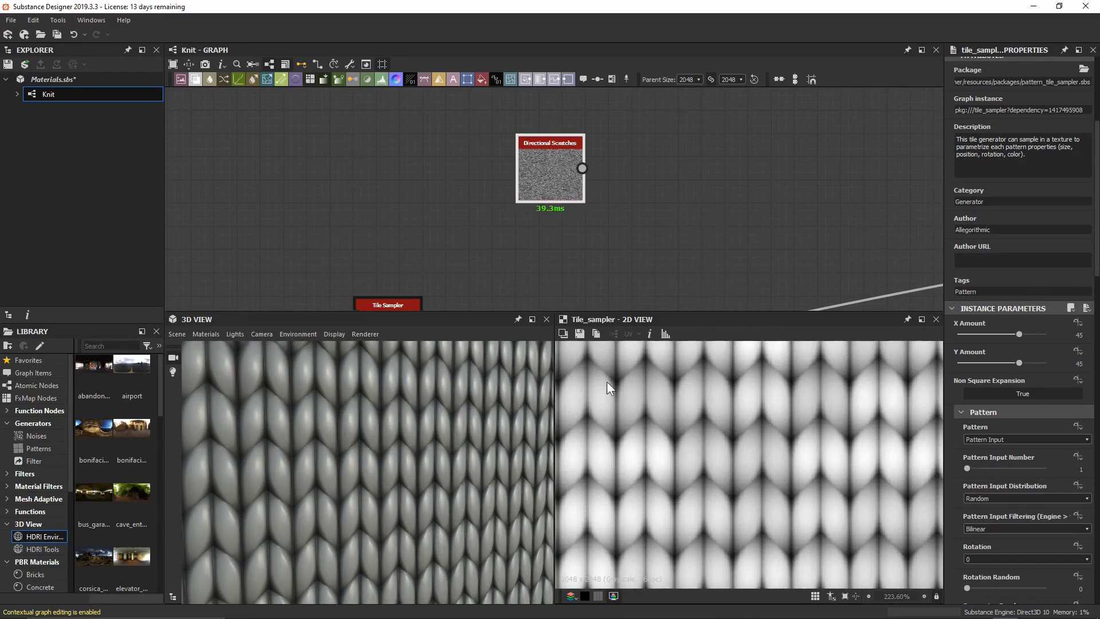
double_click(562, 169)
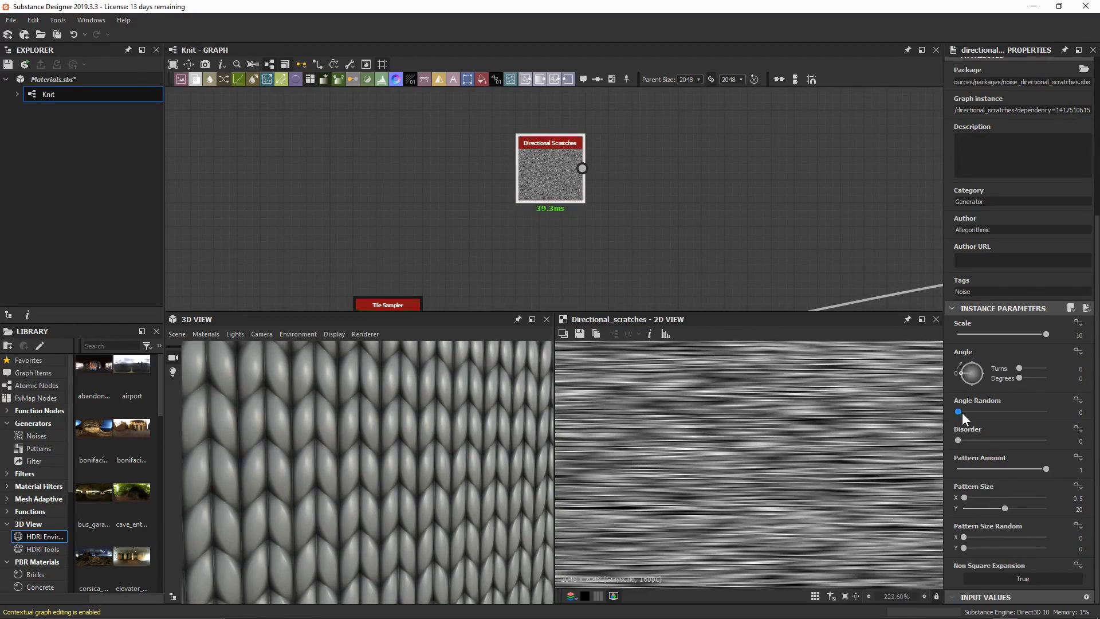
mouse_move(961, 412)
left_mouse_down()
mouse_move(996, 407)
mouse_move(993, 398)
left_mouse_up()
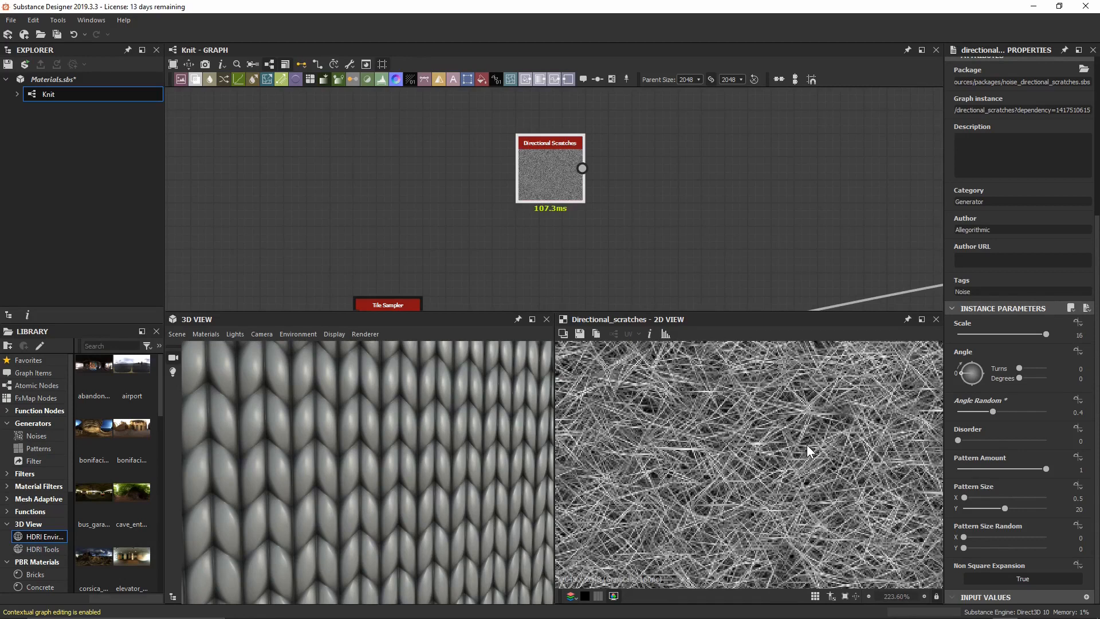
scroll(755, 424, "down", 3)
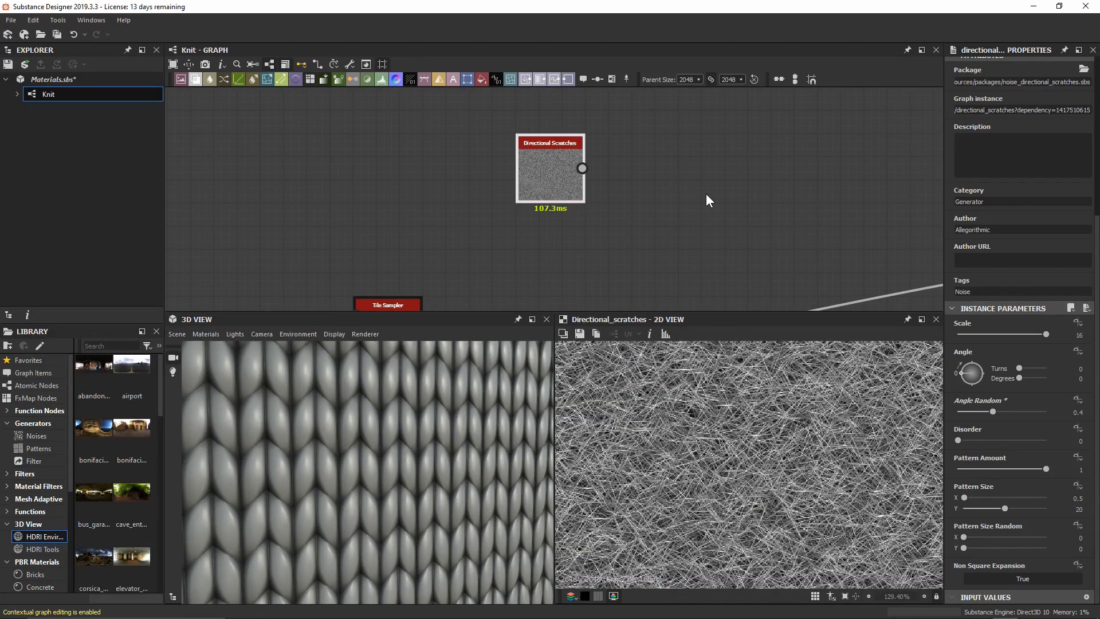
Add a Directional Warp node fed by Directional Scratches and move it further right to leave space between them.
scroll(530, 172, "down", 3)
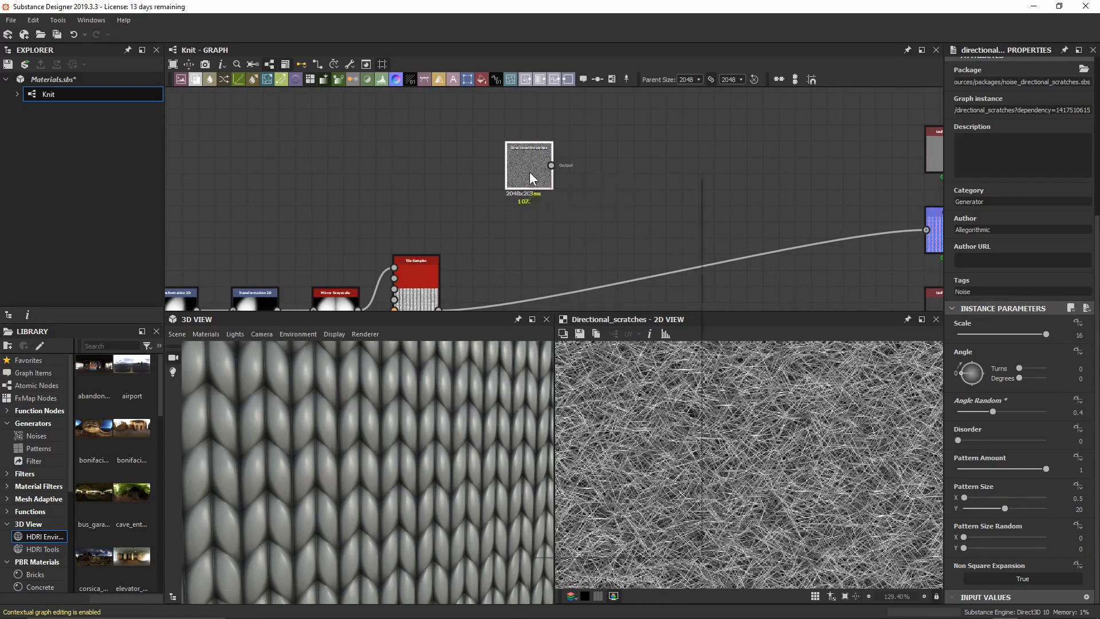
key("space")
type("direc")
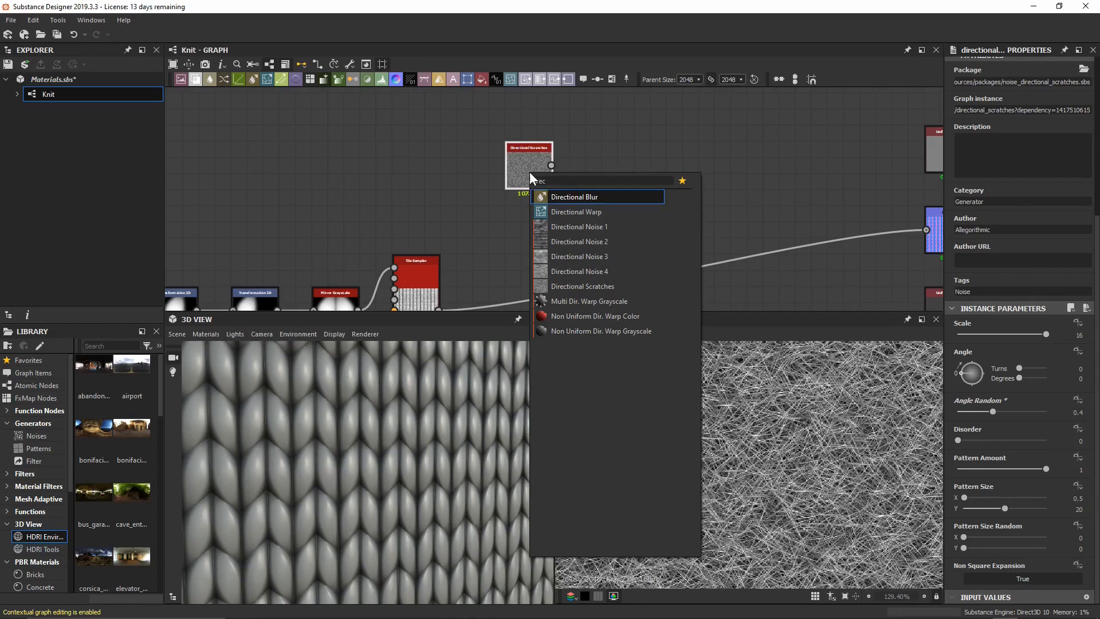
key("Down")
key("Return")
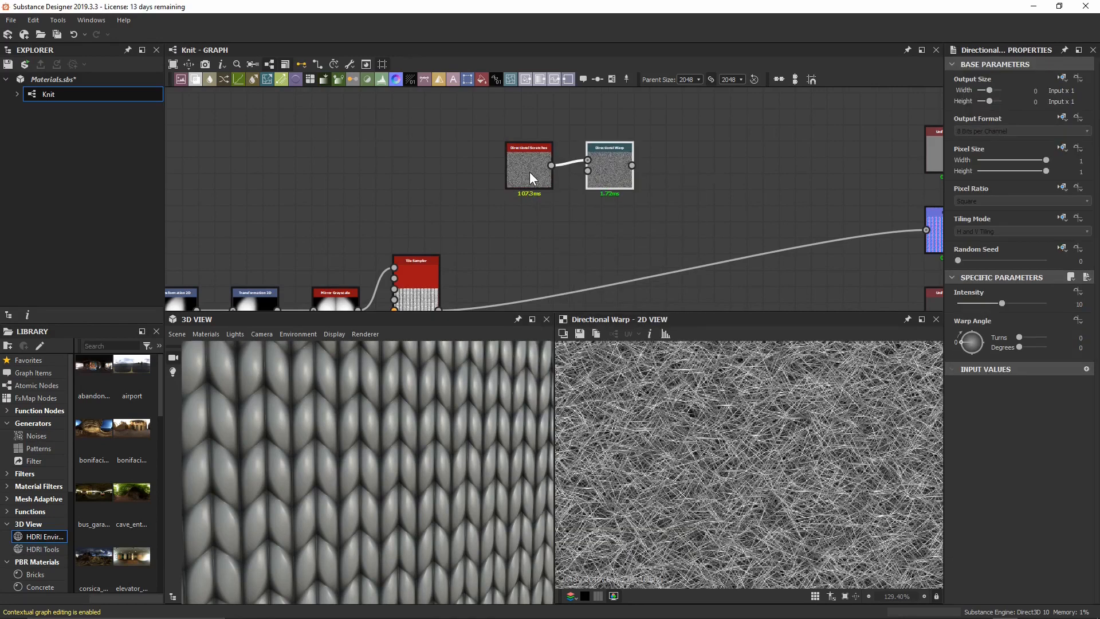
scroll(608, 180, "up", 3)
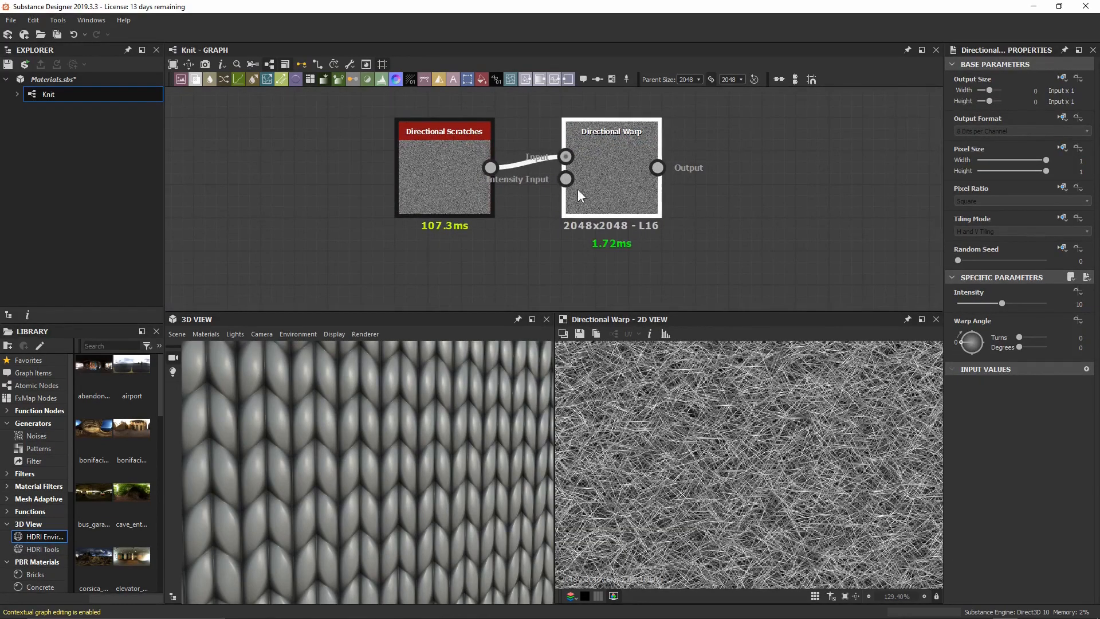
left_click_drag(578, 190, 645, 192)
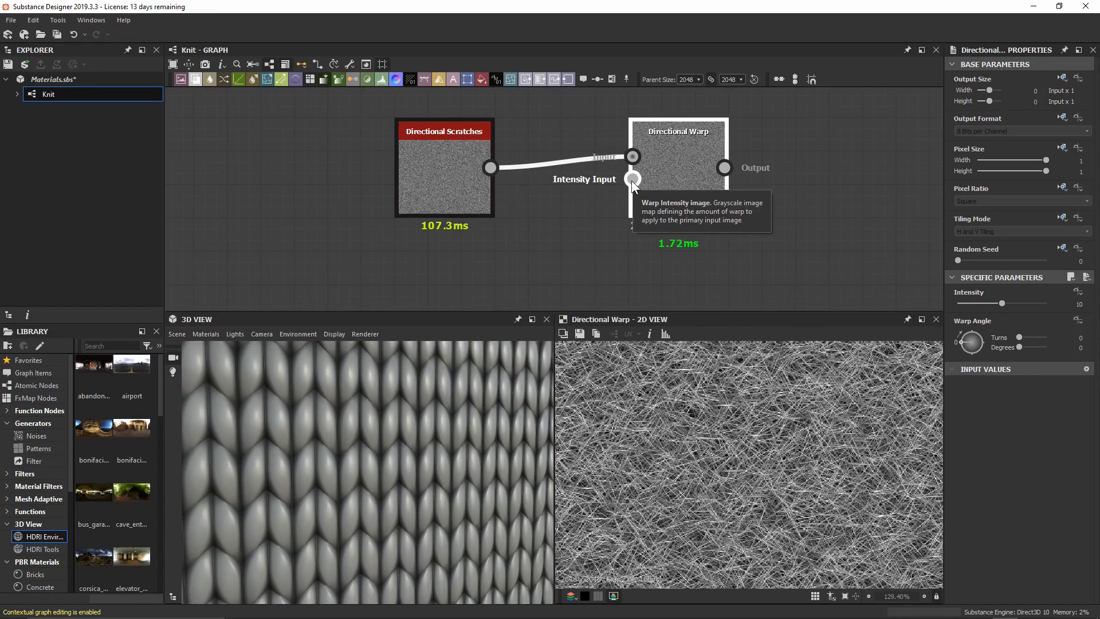
Feed a new Gaussian Noise node into the Directional Warp's intensity input and place it directly below Directional Scratches.
left_click_drag(632, 181, 527, 261)
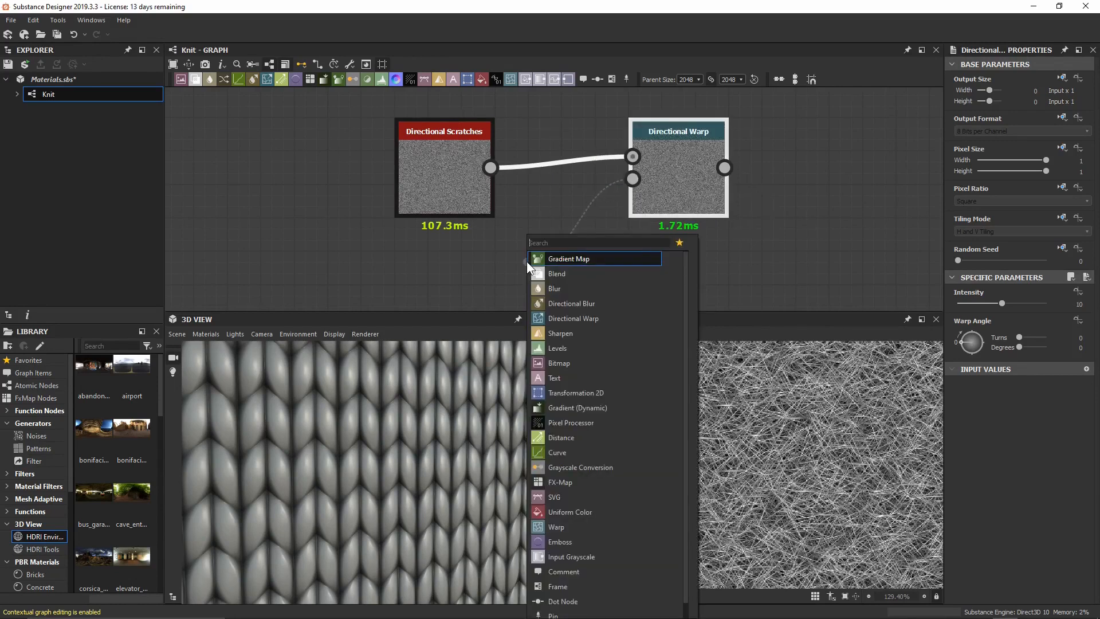
type("gaus")
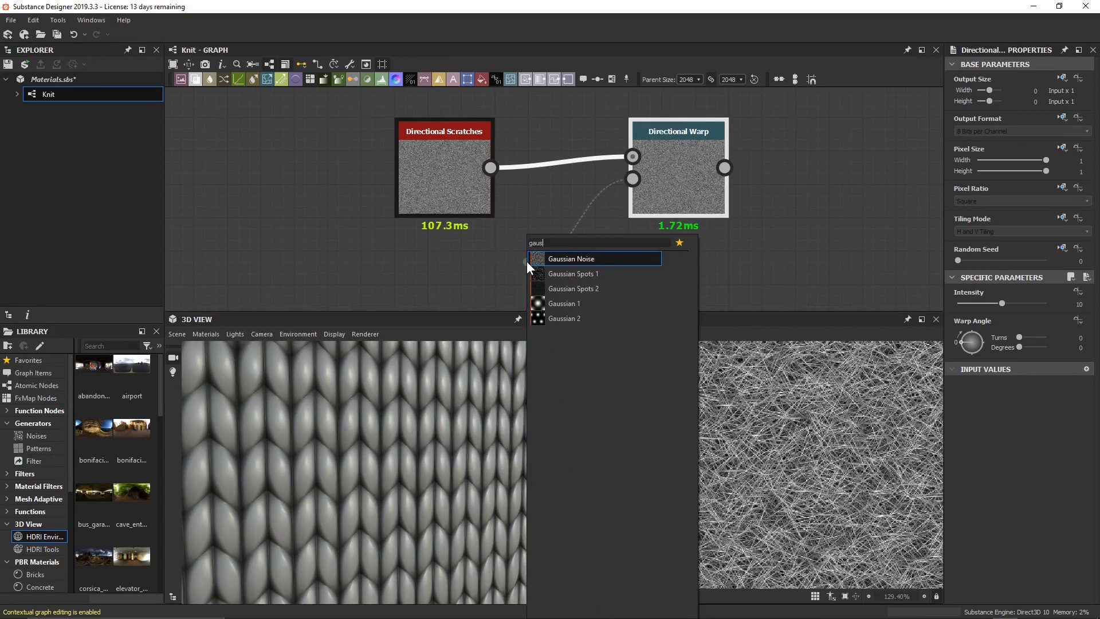
left_click(565, 258)
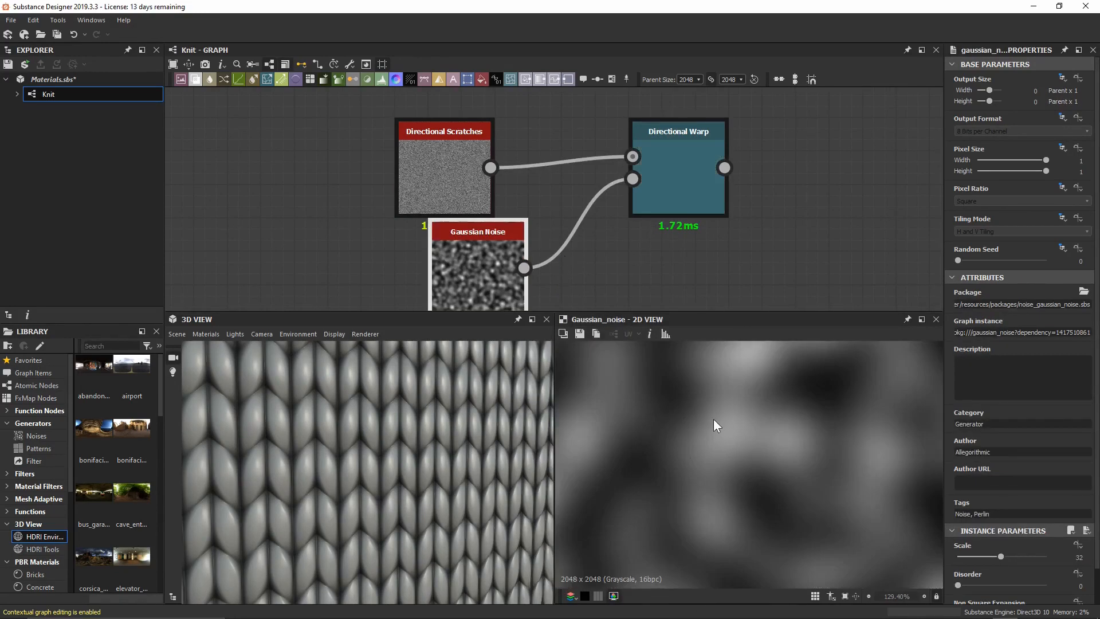
key("f")
left_click_drag(497, 259, 452, 287)
scroll(621, 252, "down", 1)
middle_click_drag(620, 252, 545, 220)
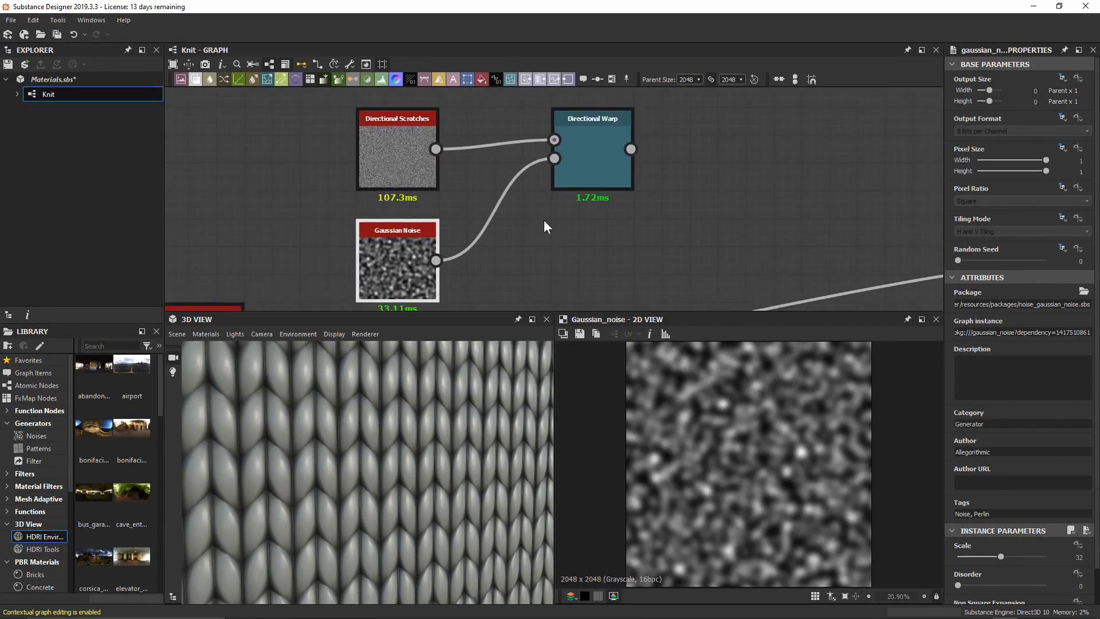
Compare the Directional Warp output with the Gaussian Noise and set the warp's Intensity to 6.
double_click(593, 156)
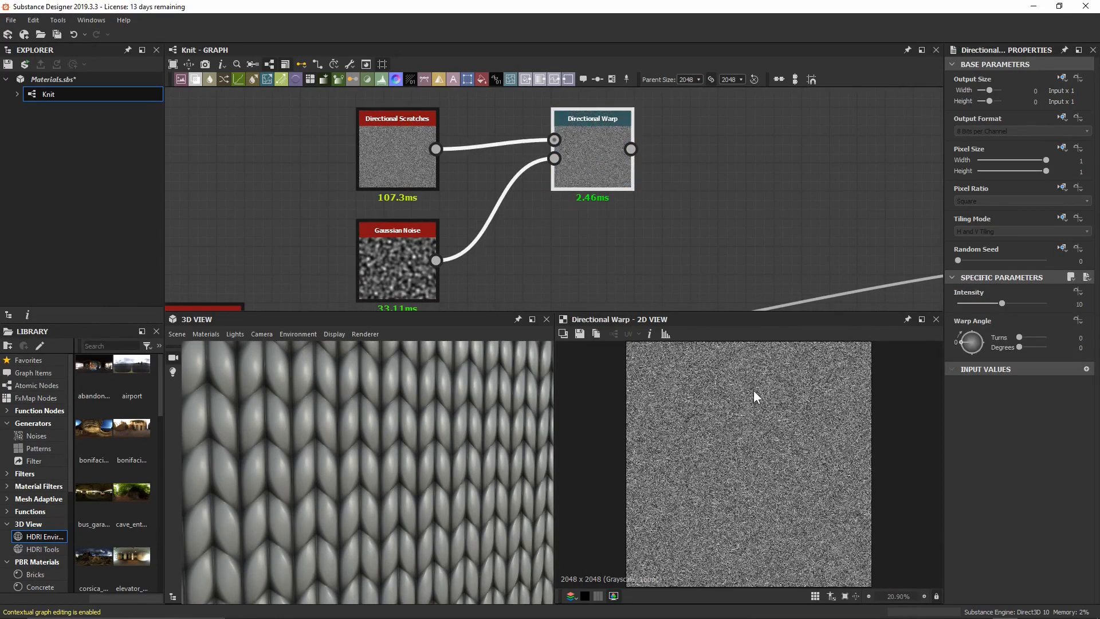
scroll(755, 395, "up", 6)
scroll(754, 394, "up", 1)
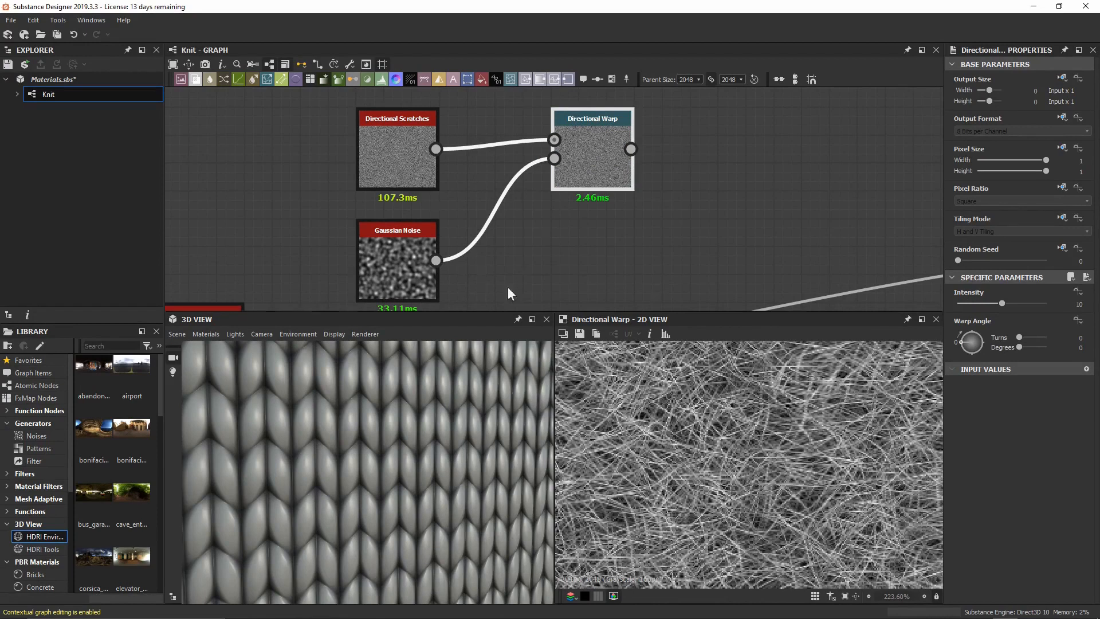
double_click(403, 263)
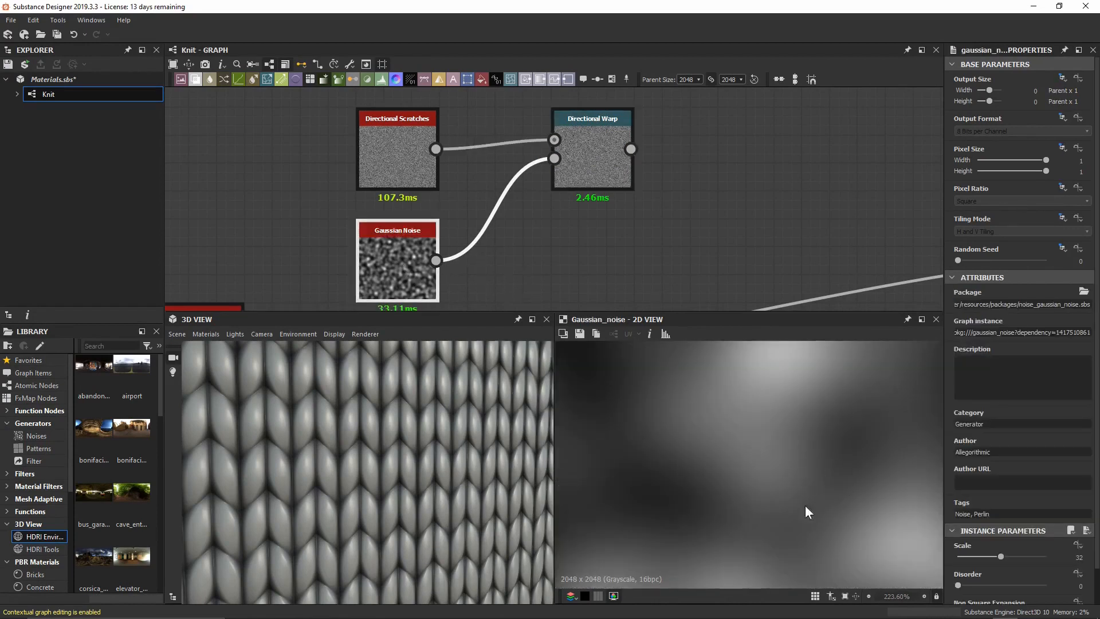
double_click(589, 165)
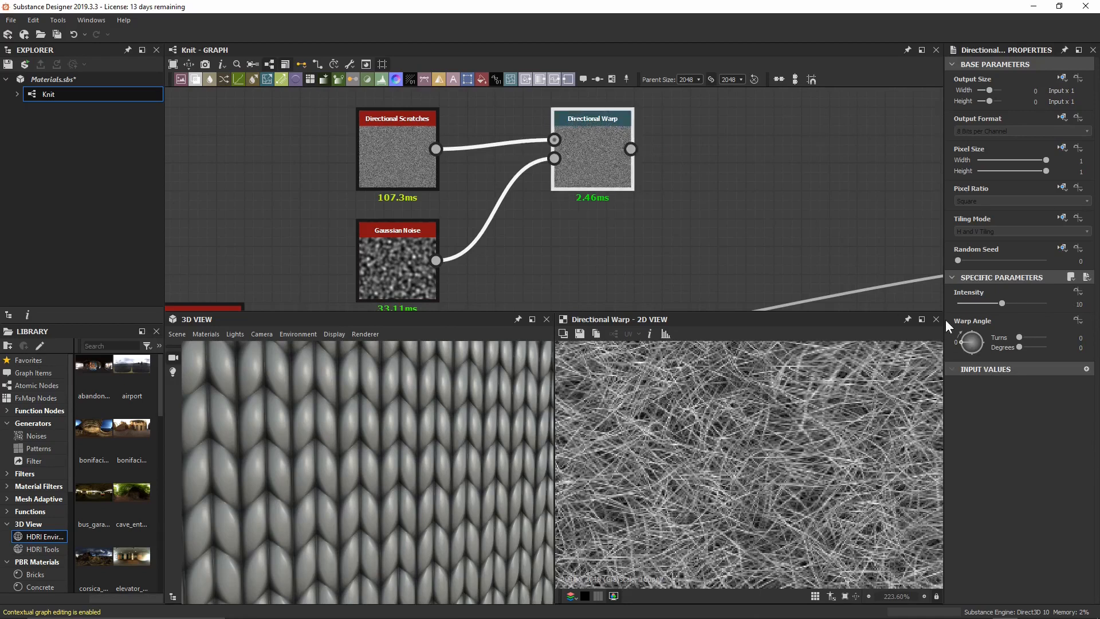
left_click_drag(946, 319, 929, 319)
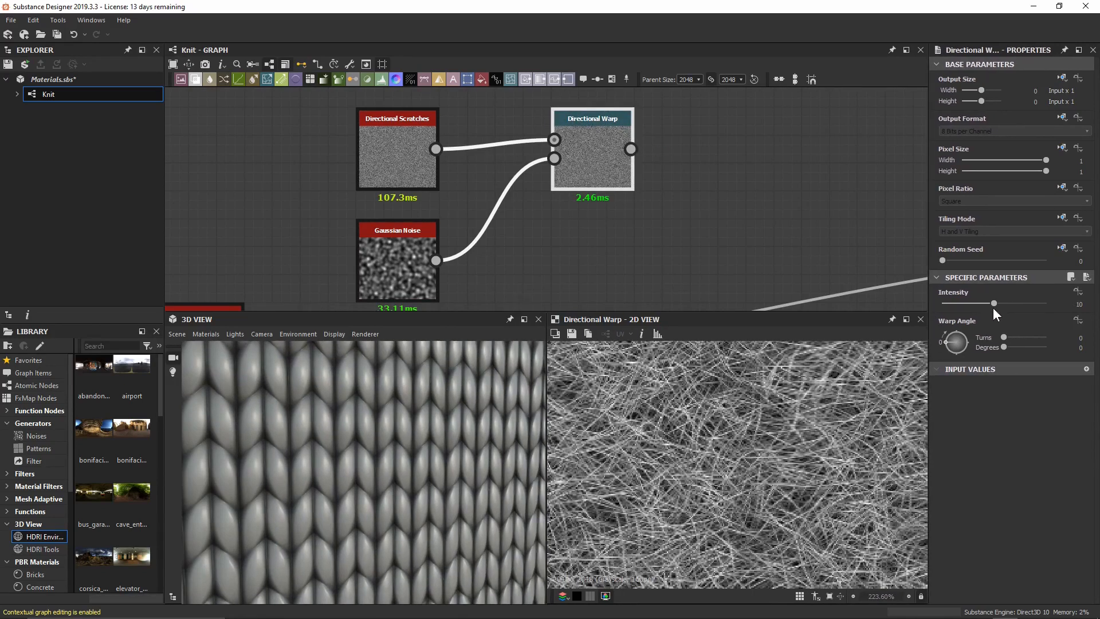
mouse_move(994, 303)
left_mouse_down()
mouse_move(974, 301)
mouse_move(999, 299)
left_mouse_up()
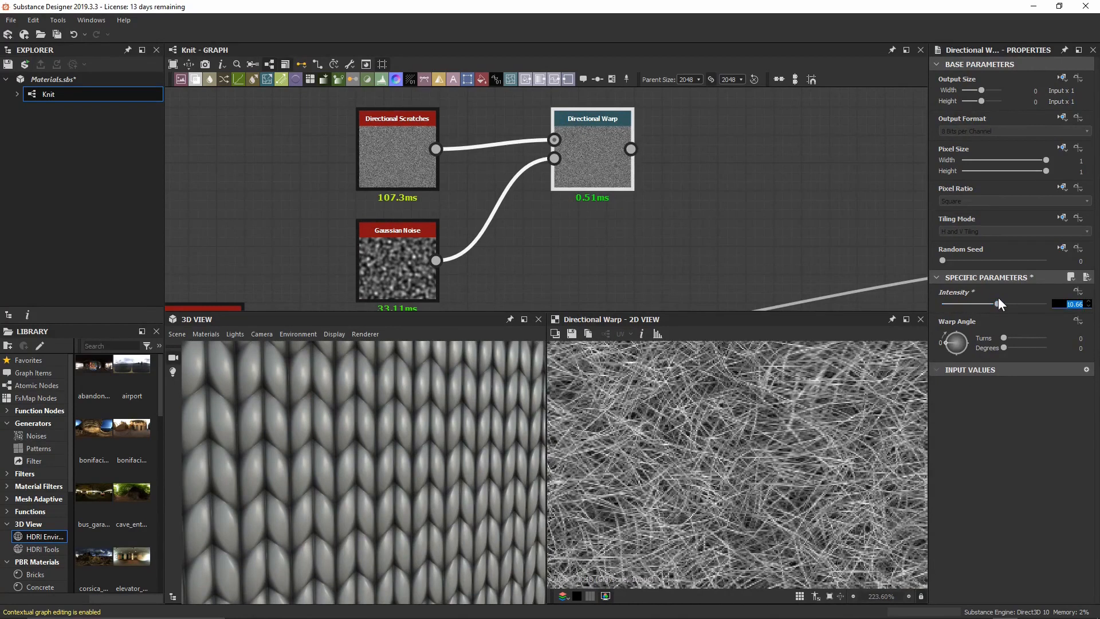
type("6")
key("Return")
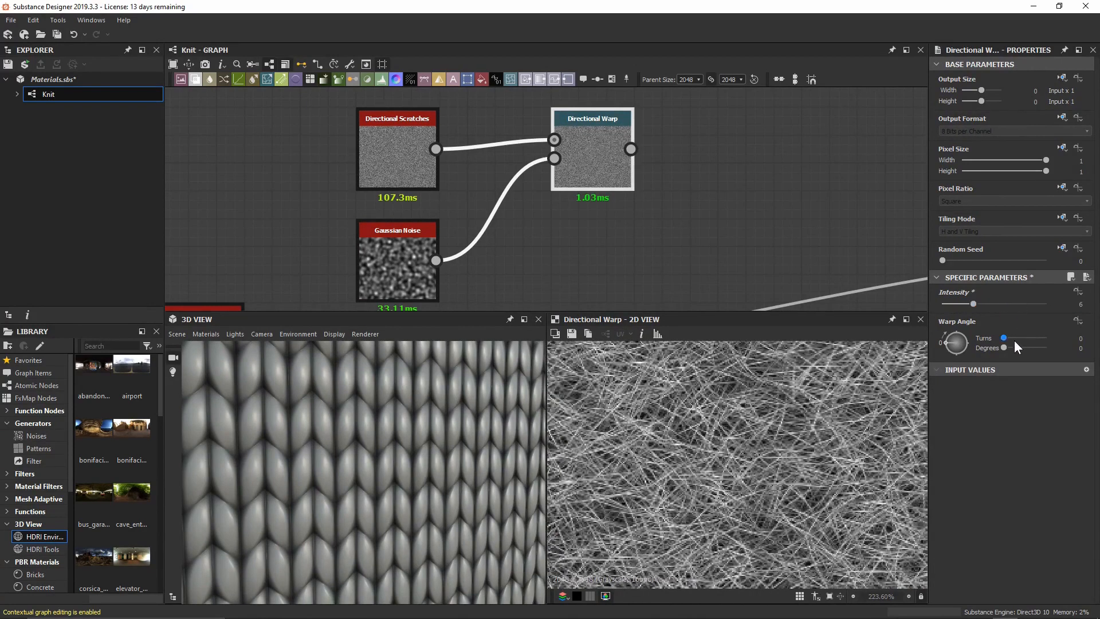
Set the Directional Warp's Warp Angle to 0.27 turns (97 degrees) and inspect the fibre pattern in the 2D preview.
left_click_drag(1008, 339, 1020, 316)
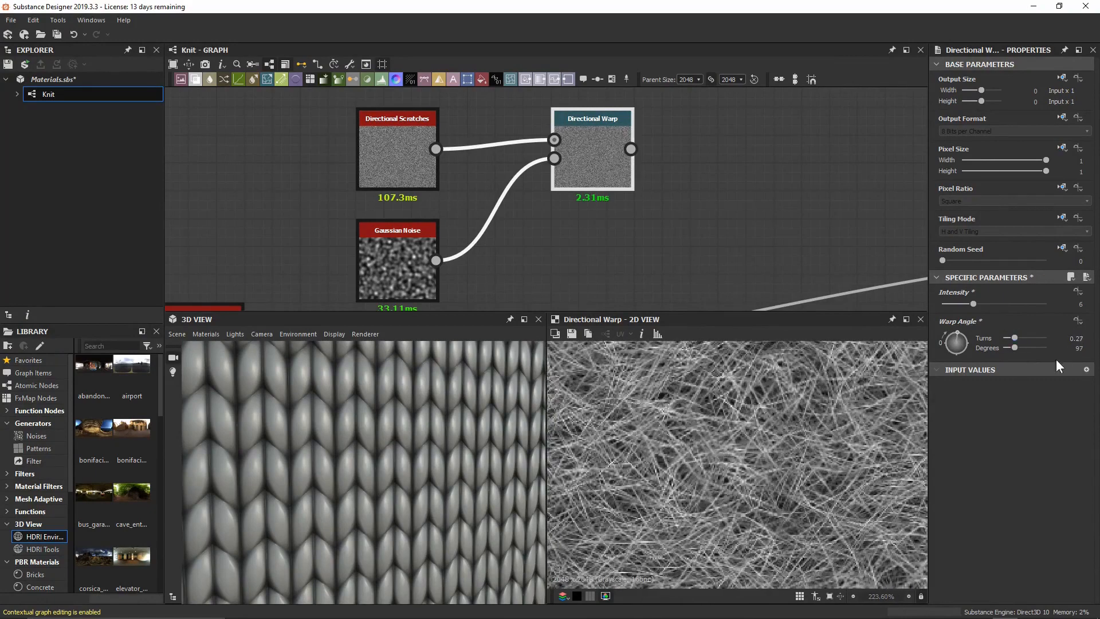
scroll(688, 198, "down", 5)
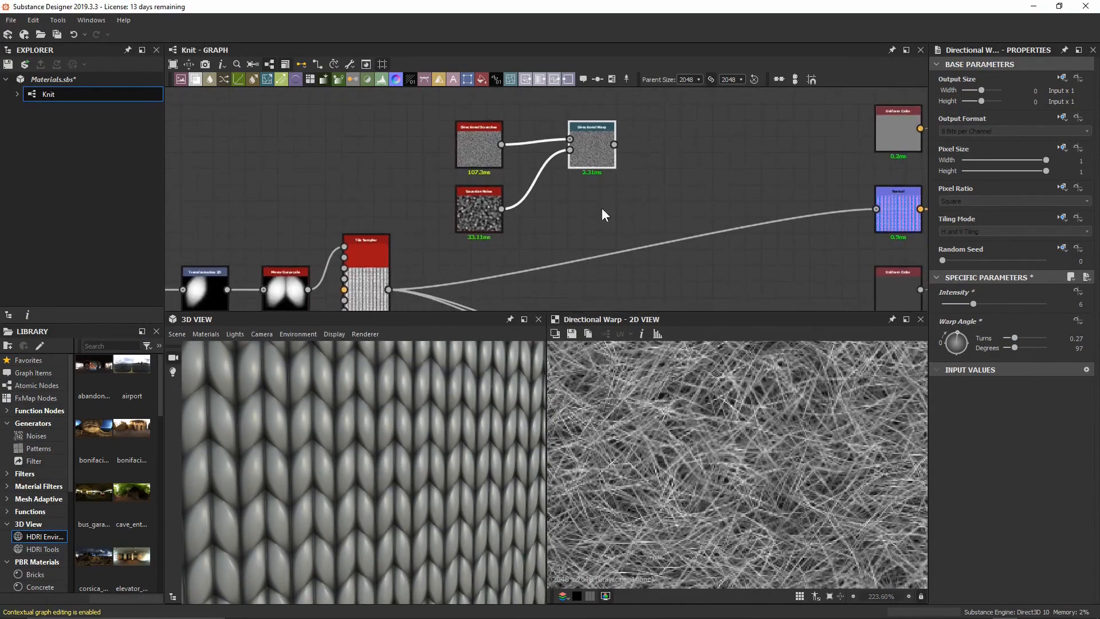
scroll(678, 485, "down", 3)
scroll(716, 393, "up", 2)
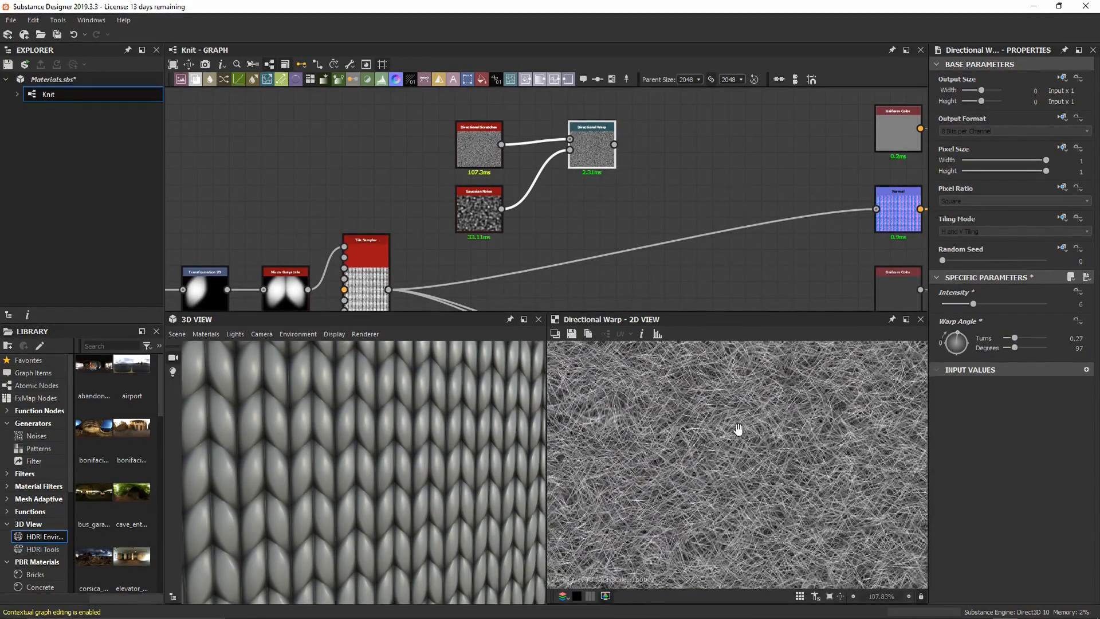
scroll(768, 458, "up", 1)
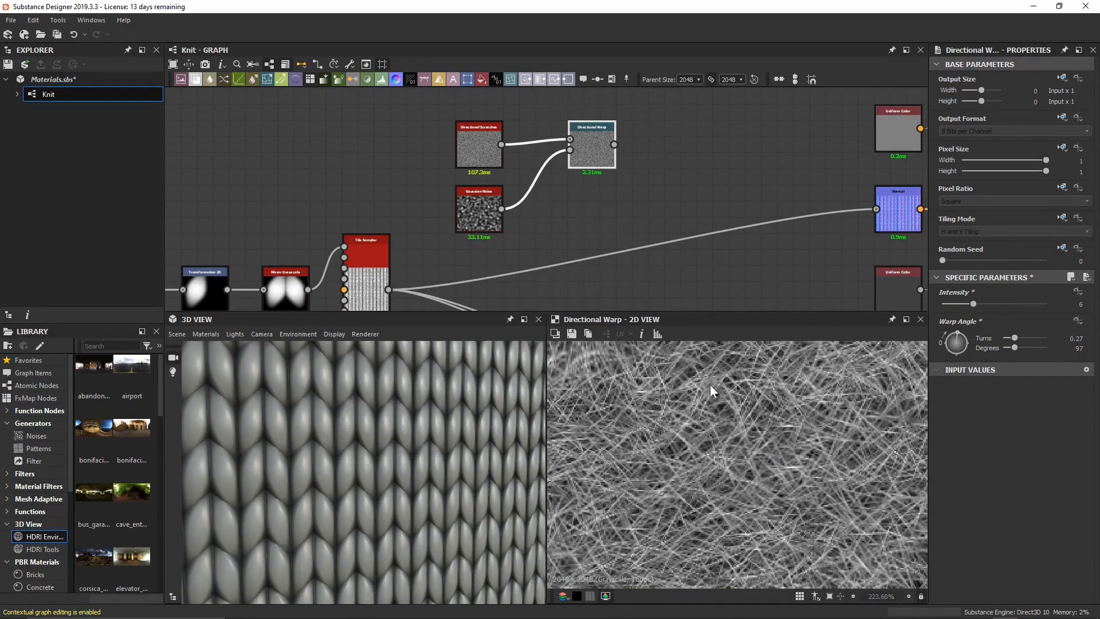
Move the Directional Scratches, Gaussian Noise and Directional Warp nodes together so they sit above the Tile Sampler.
scroll(560, 259, "down", 4)
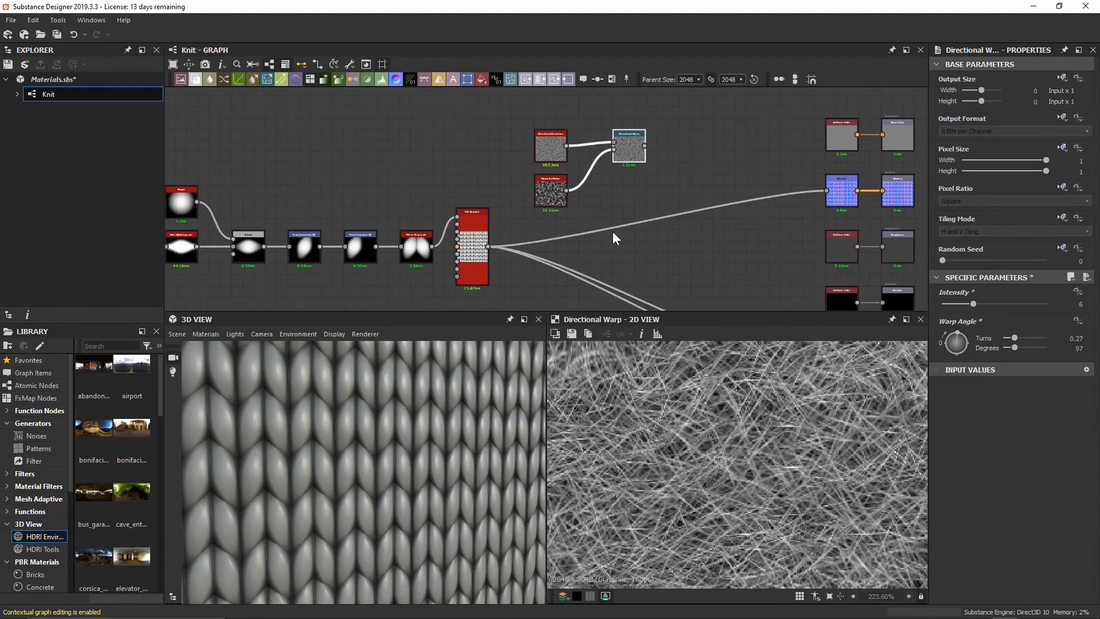
left_click_drag(530, 124, 638, 195)
left_click_drag(630, 152, 554, 147)
Insert a Blend node after the Tile Sampler, space it out to the right, and connect the Directional Warp to its foreground.
double_click(483, 237)
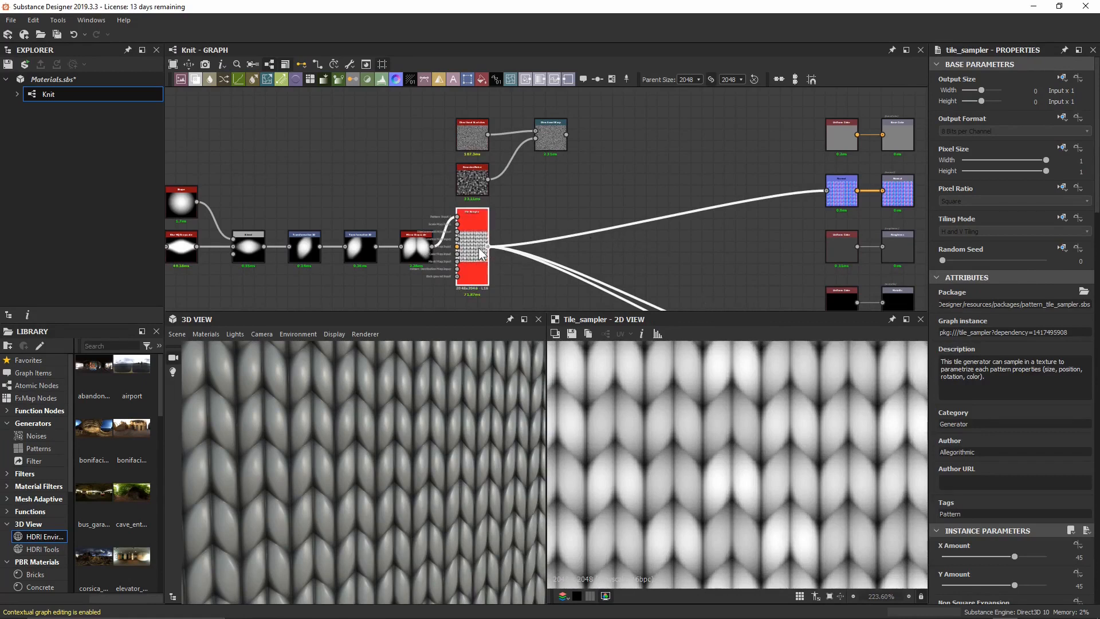
key("space")
type("bl")
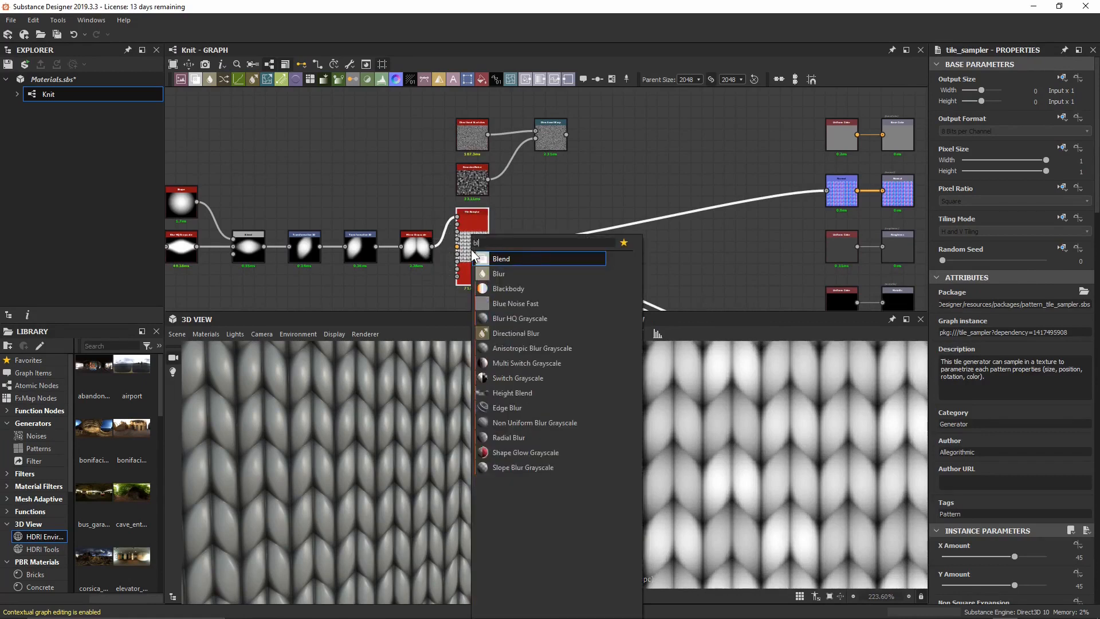
key("Return")
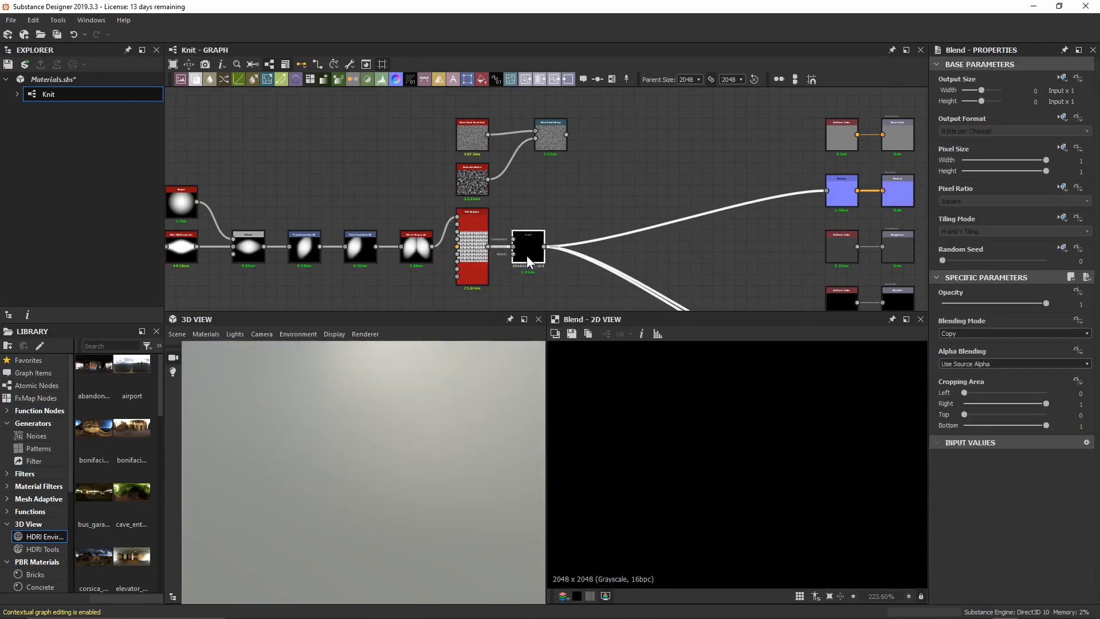
left_click_drag(522, 256, 634, 260)
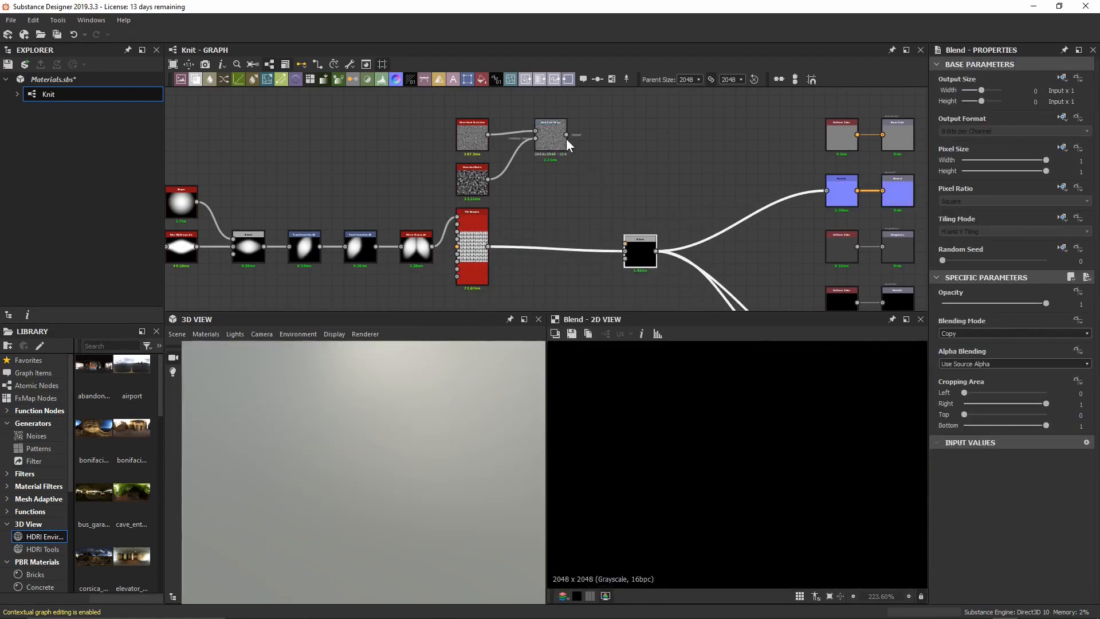
left_click_drag(567, 134, 631, 242)
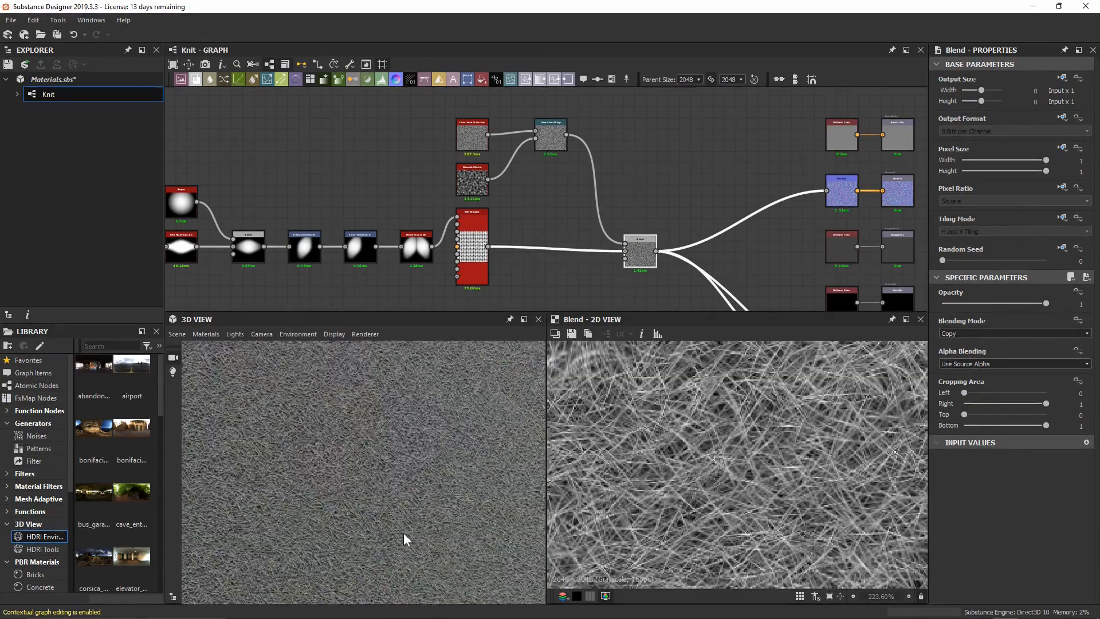
Examine the blended fibres up close in the 3D preview and display the Tile Sampler's output in 2D for comparison.
left_click_drag(421, 531, 455, 444)
scroll(404, 403, "up", 4)
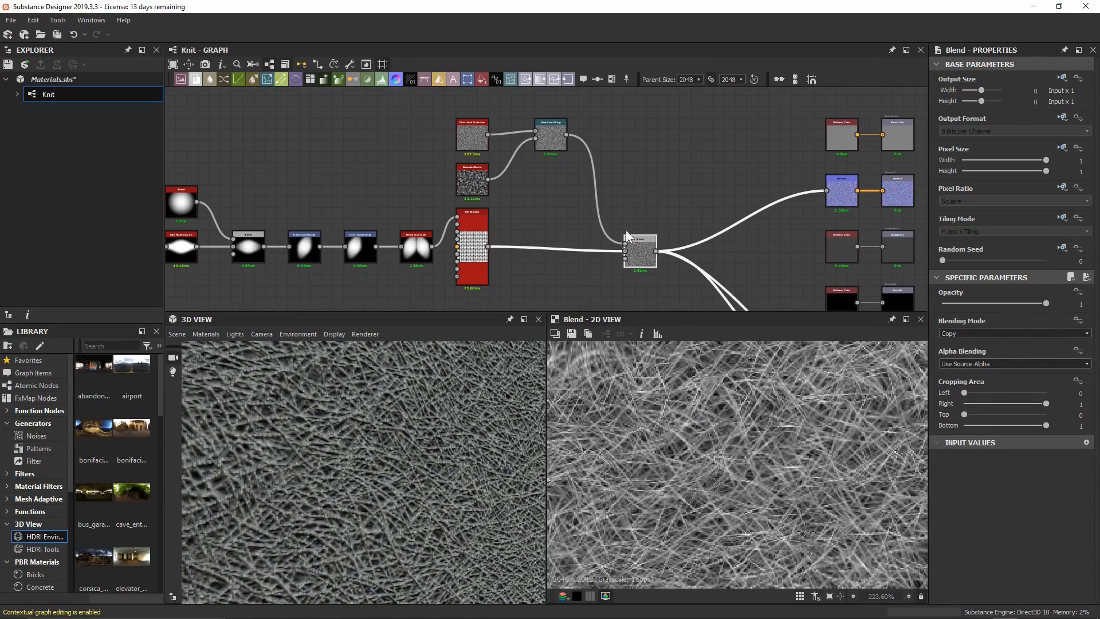
scroll(625, 229, "up", 5)
middle_click_drag(616, 233, 624, 243)
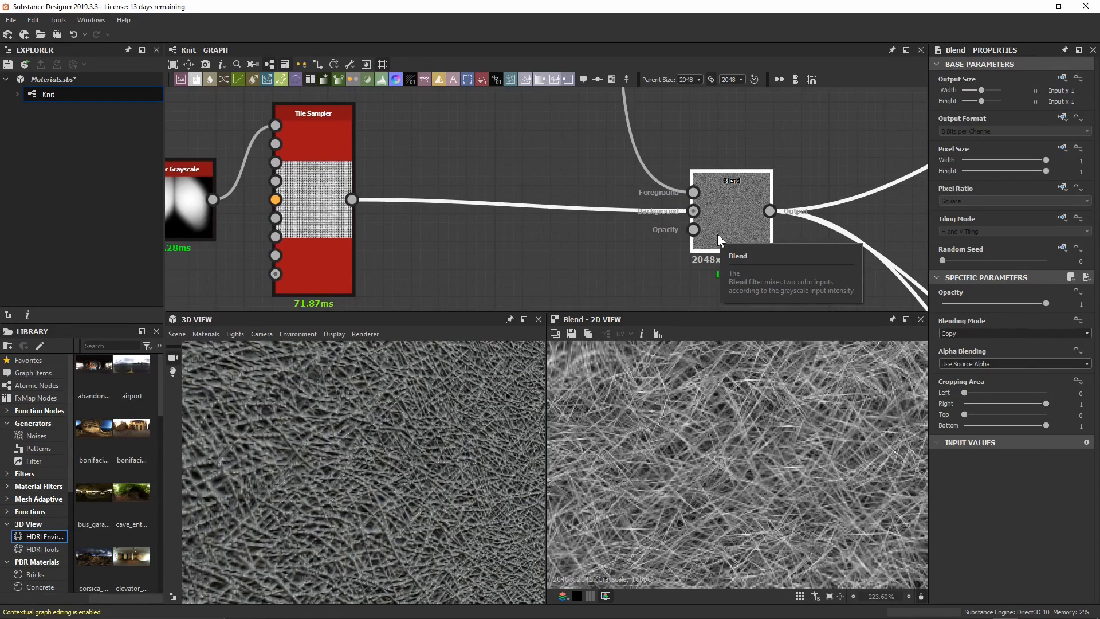
double_click(311, 198)
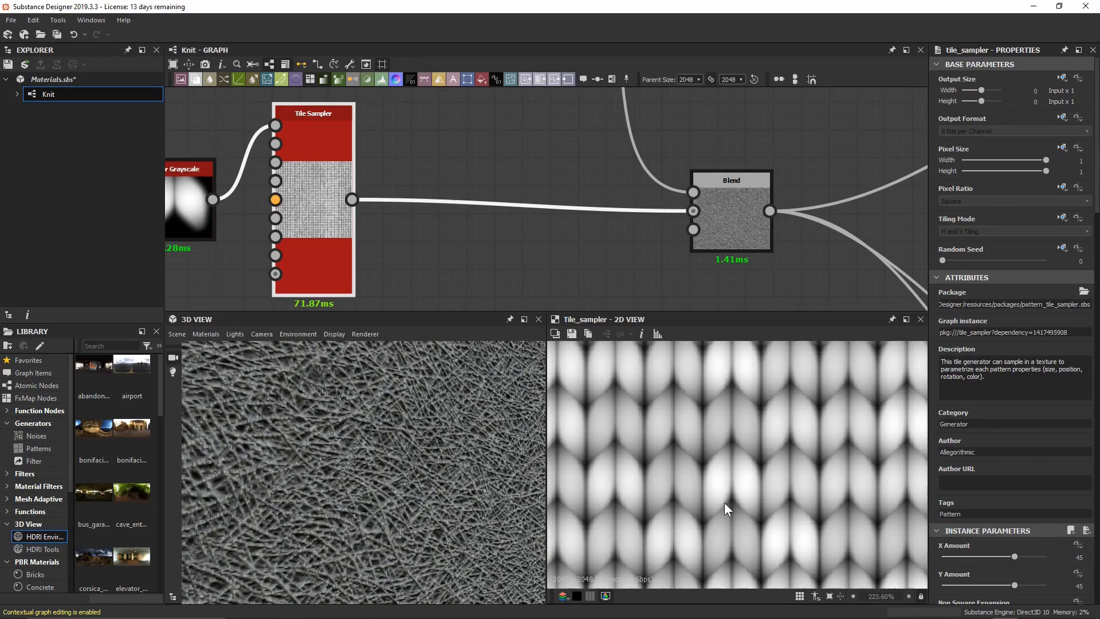
Branch a Histogram Select node off the Tile Sampler's output and place it just below the link to the Blend node.
scroll(727, 464, "up", 3)
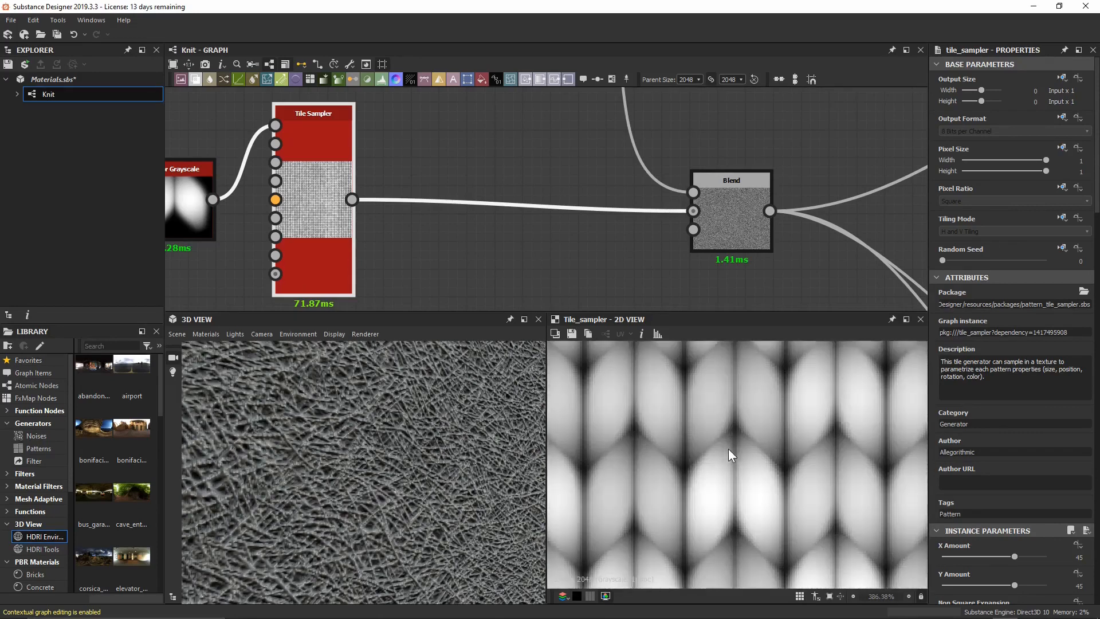
middle_click_drag(720, 367, 735, 413)
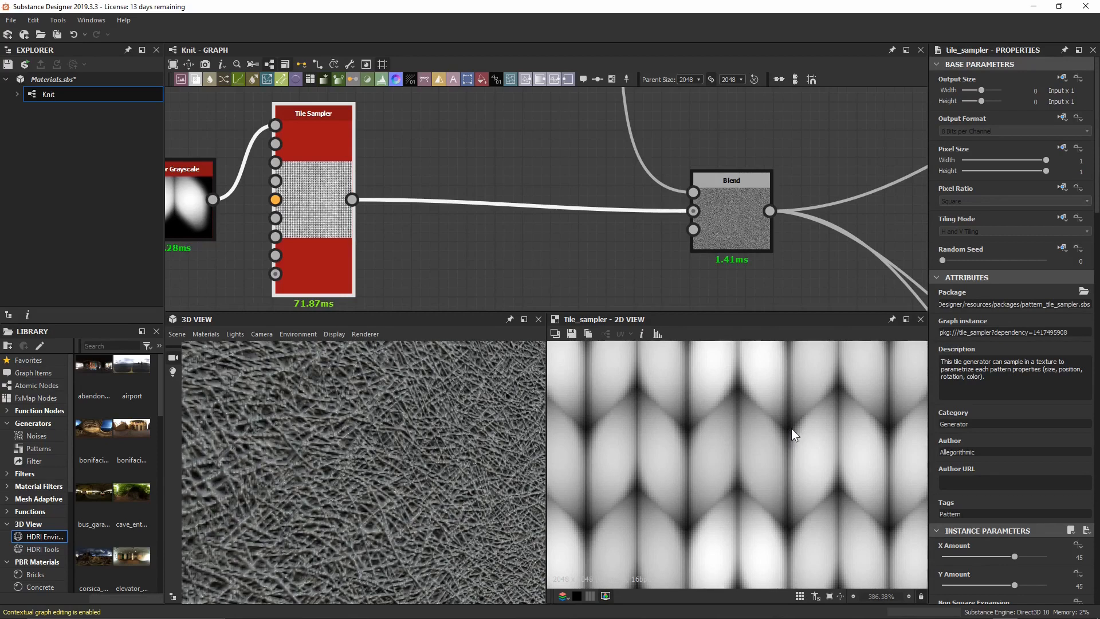
middle_click_drag(396, 210, 436, 207)
left_click_drag(393, 195, 411, 132)
left_click_drag(428, 228, 480, 261)
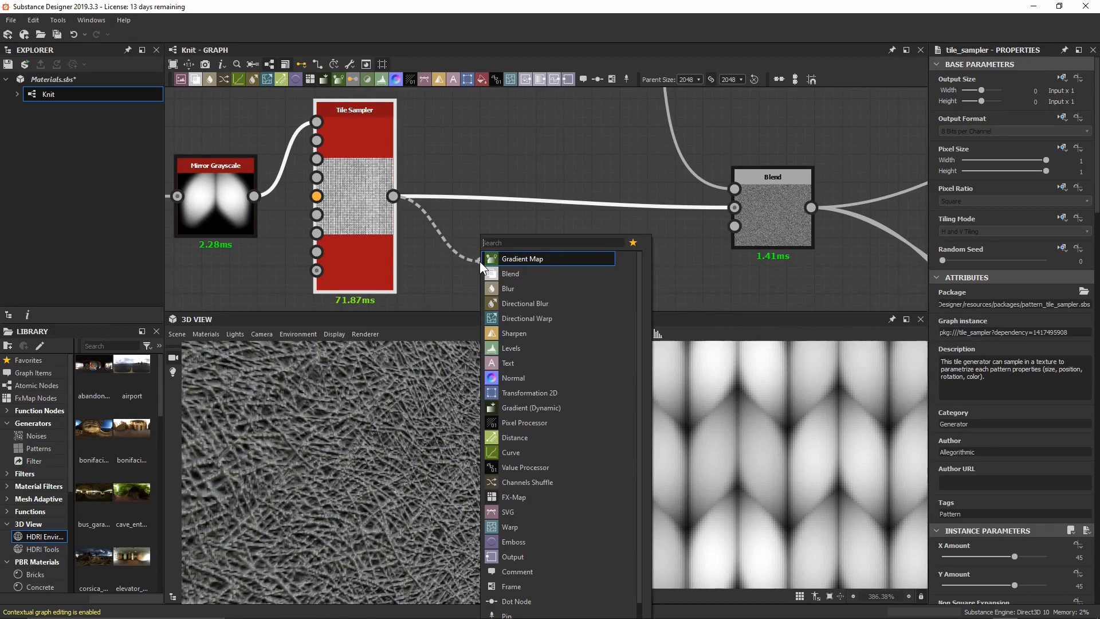
type("histogr")
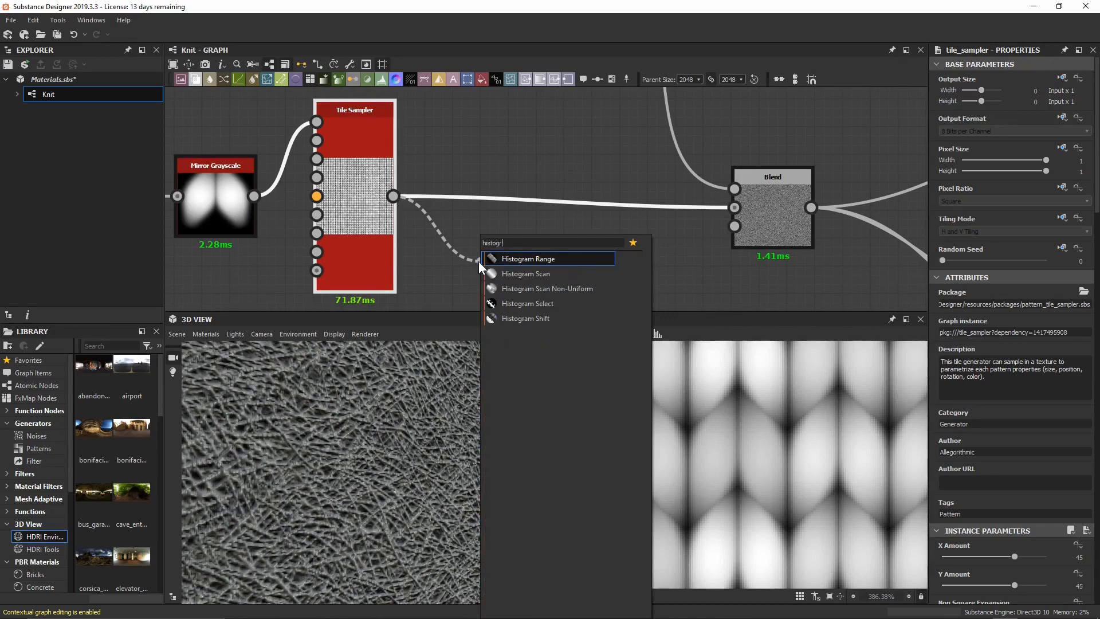
left_click(562, 301)
left_click_drag(524, 256, 527, 281)
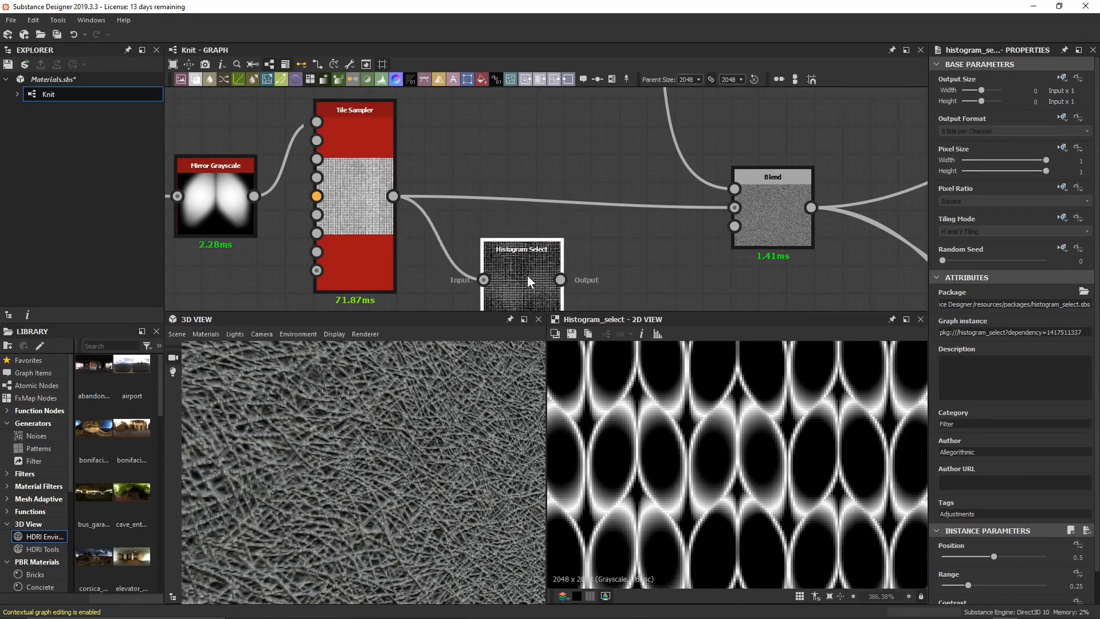
middle_click_drag(582, 236, 608, 202)
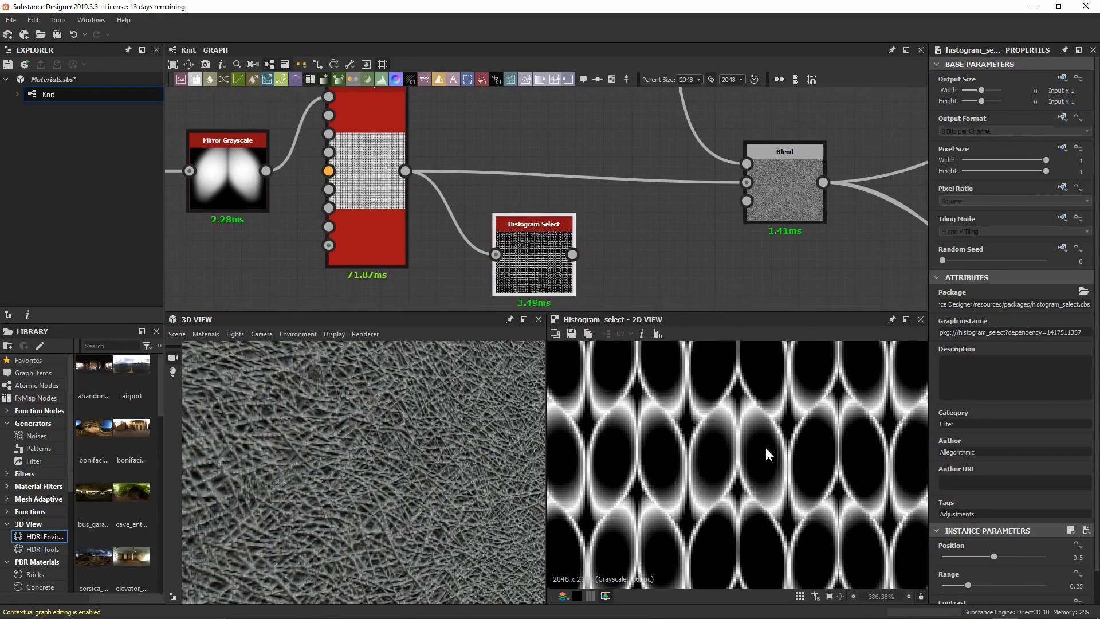
Set the Histogram Select's Position to 0 and its Range to 1 to mask the gaps between stitches.
left_click_drag(992, 554, 1013, 532)
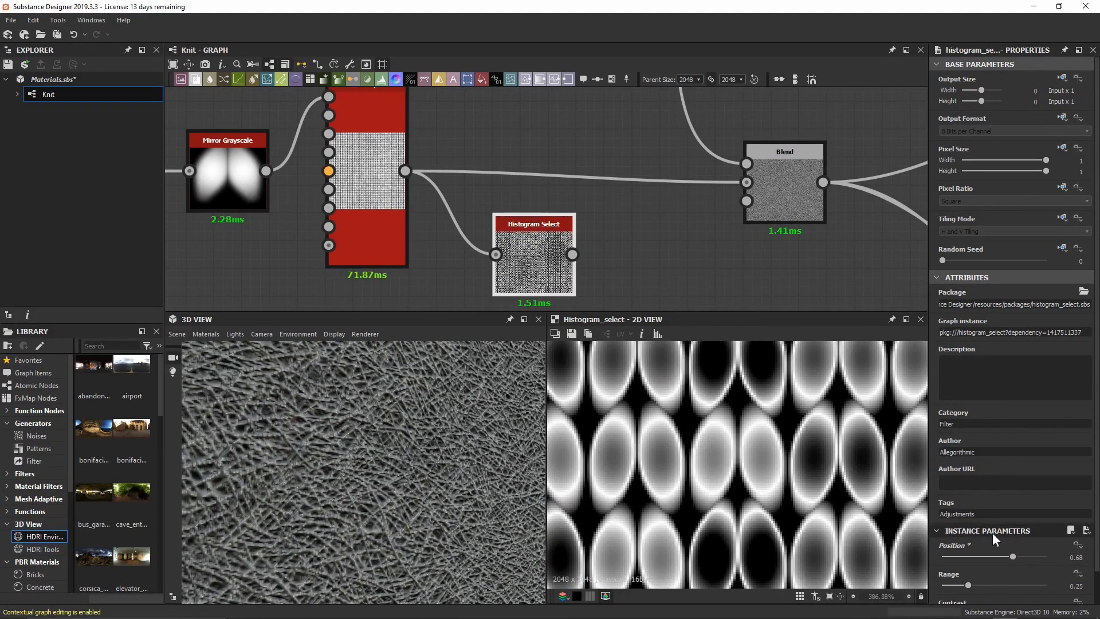
left_click_drag(967, 559, 934, 559)
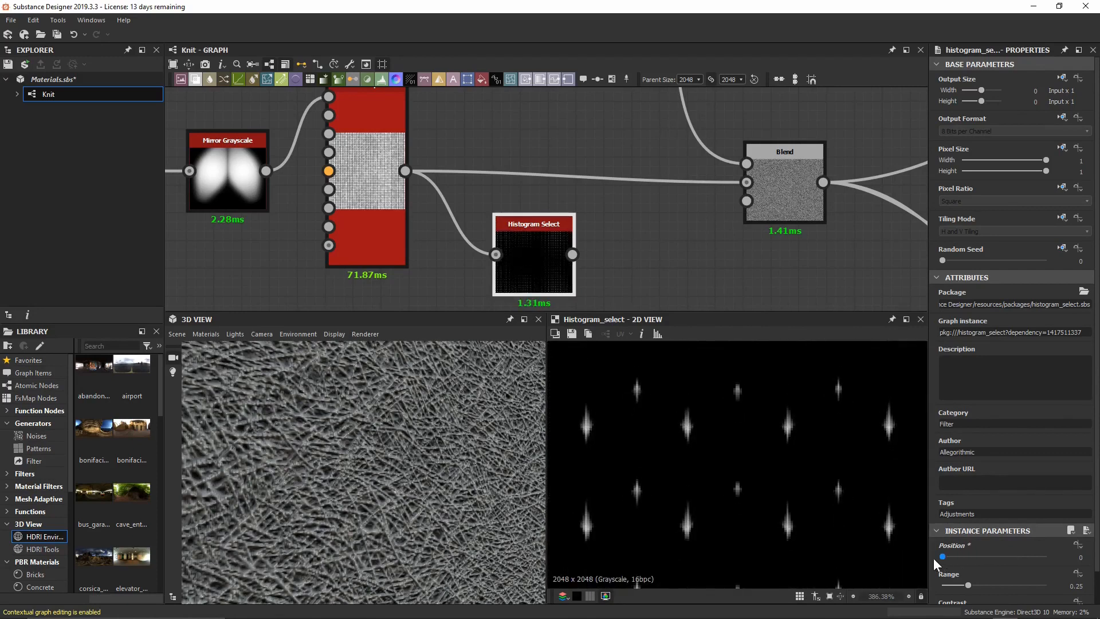
double_click(393, 185)
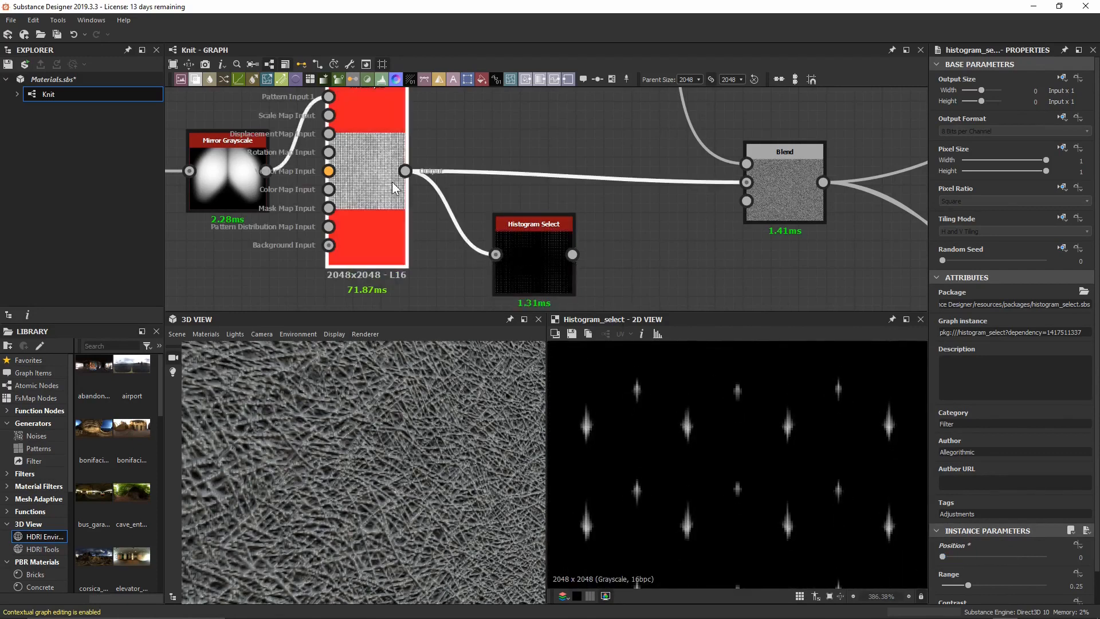
double_click(547, 259)
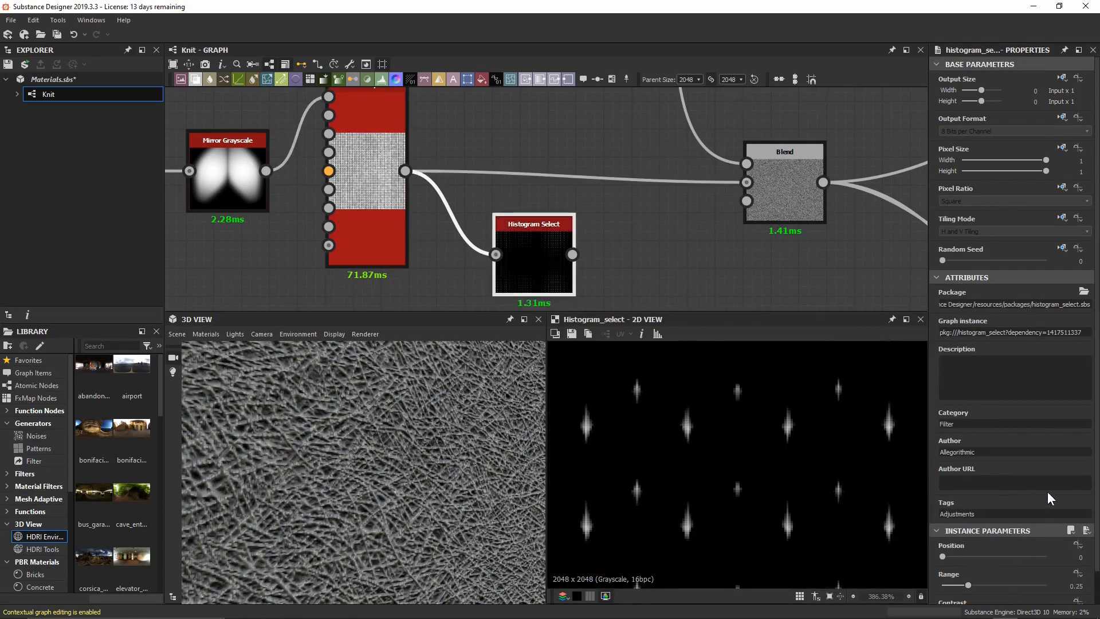
scroll(1048, 492, "down", 1)
left_click_drag(967, 550, 1046, 537)
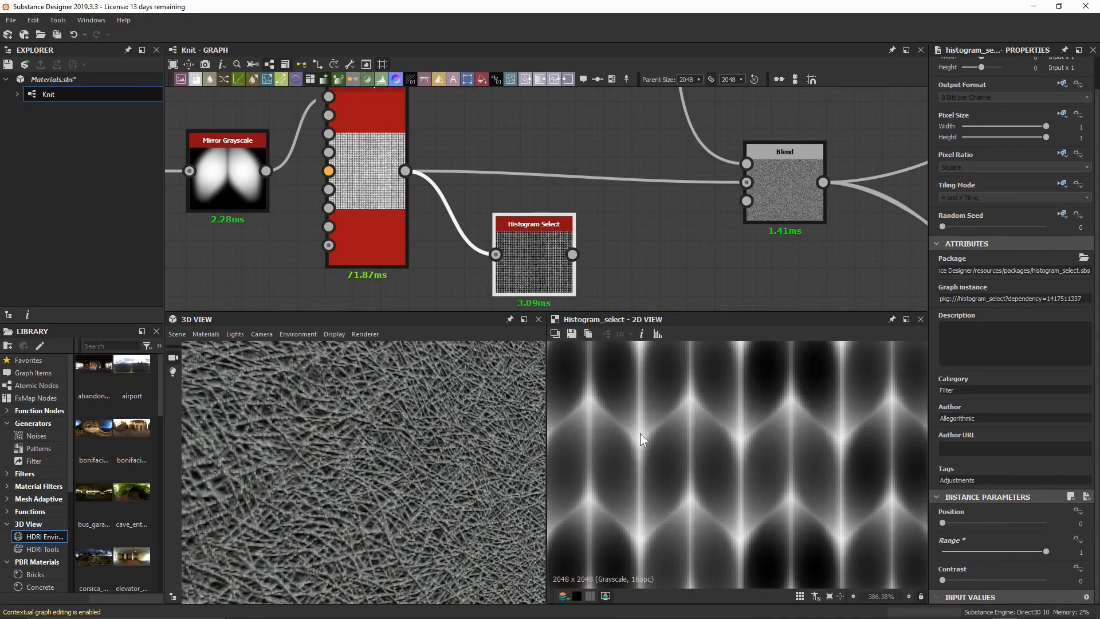
Connect the Histogram Select's output to the Blend's opacity input and inspect the masked fibres in the 3D preview.
middle_click_drag(715, 233, 707, 260)
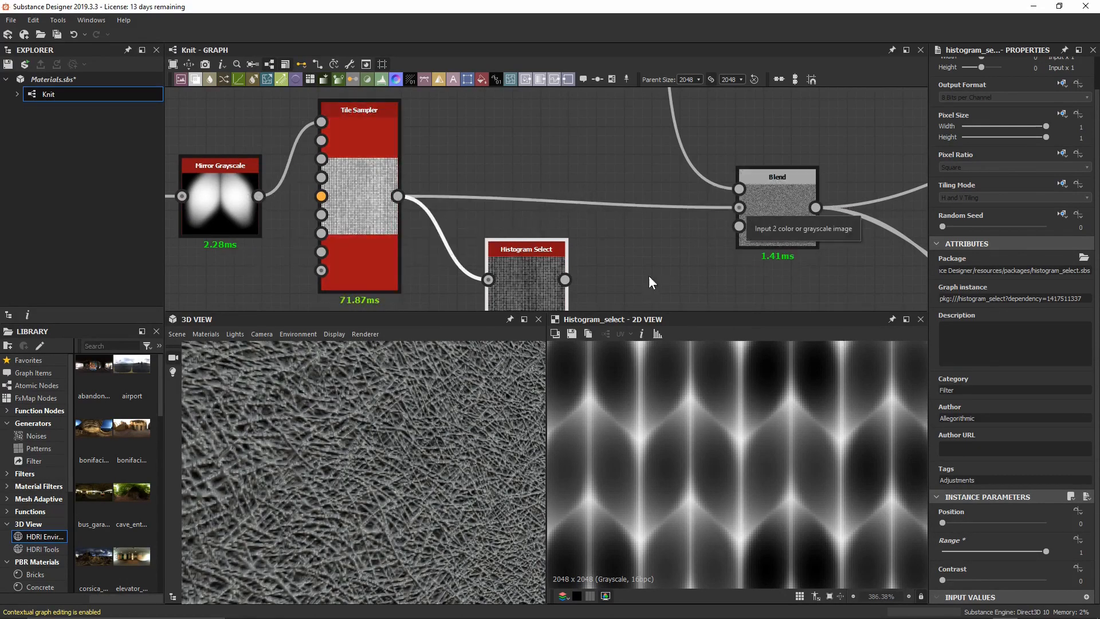
middle_click_drag(581, 270, 546, 246)
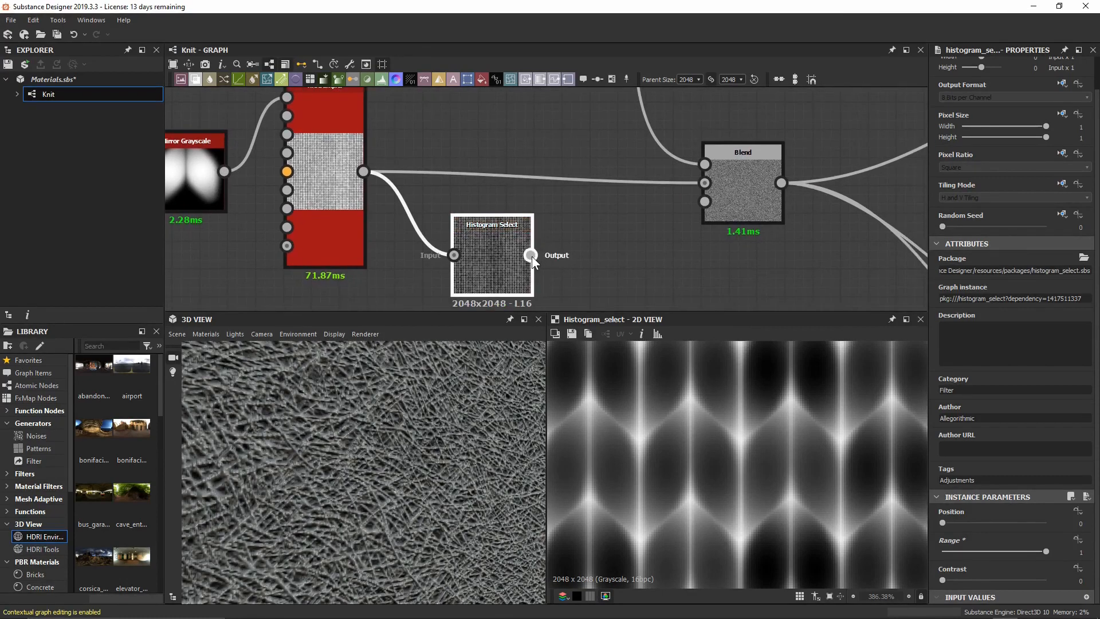
left_click_drag(531, 256, 541, 216)
left_click_drag(632, 228, 697, 209)
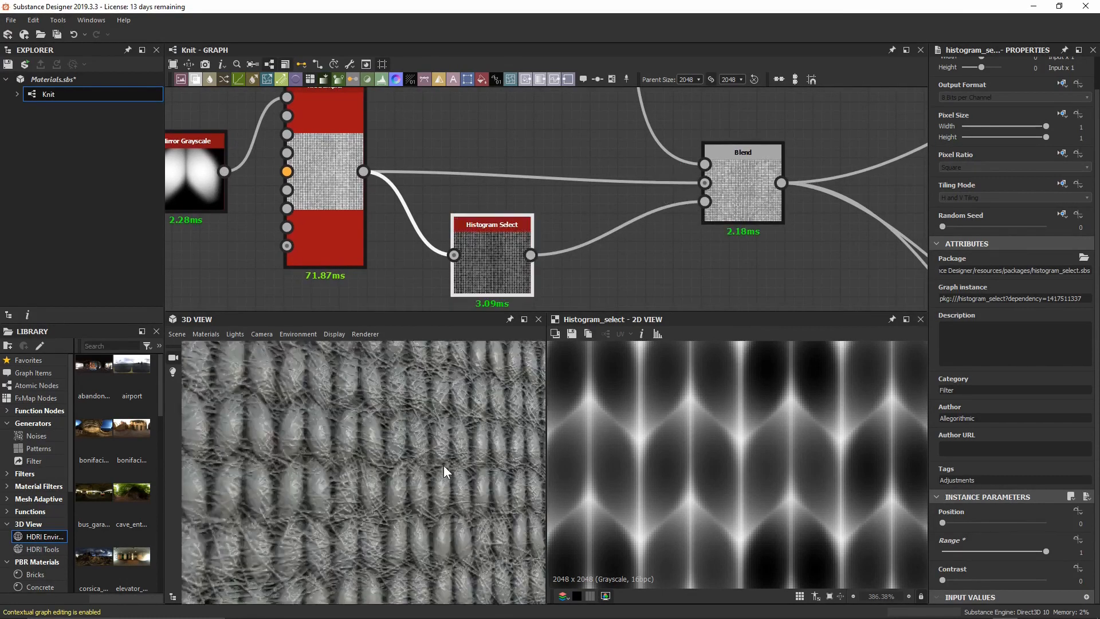
mouse_move(453, 460)
left_mouse_down()
mouse_move(451, 411)
mouse_move(446, 451)
left_mouse_up()
scroll(431, 462, "up", 3)
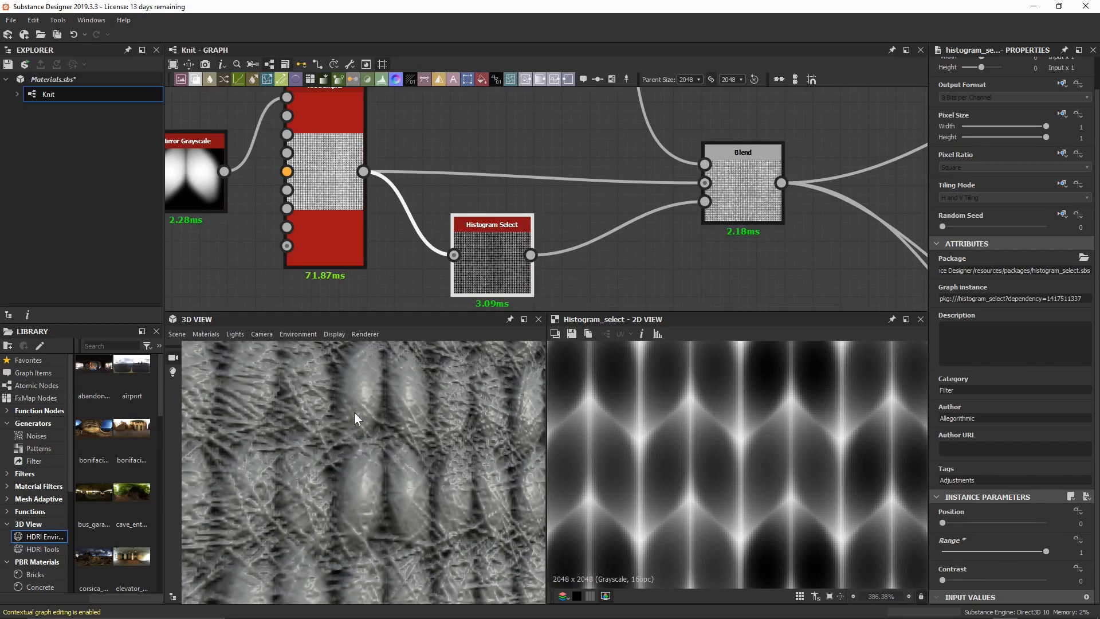
scroll(365, 425, "down", 5)
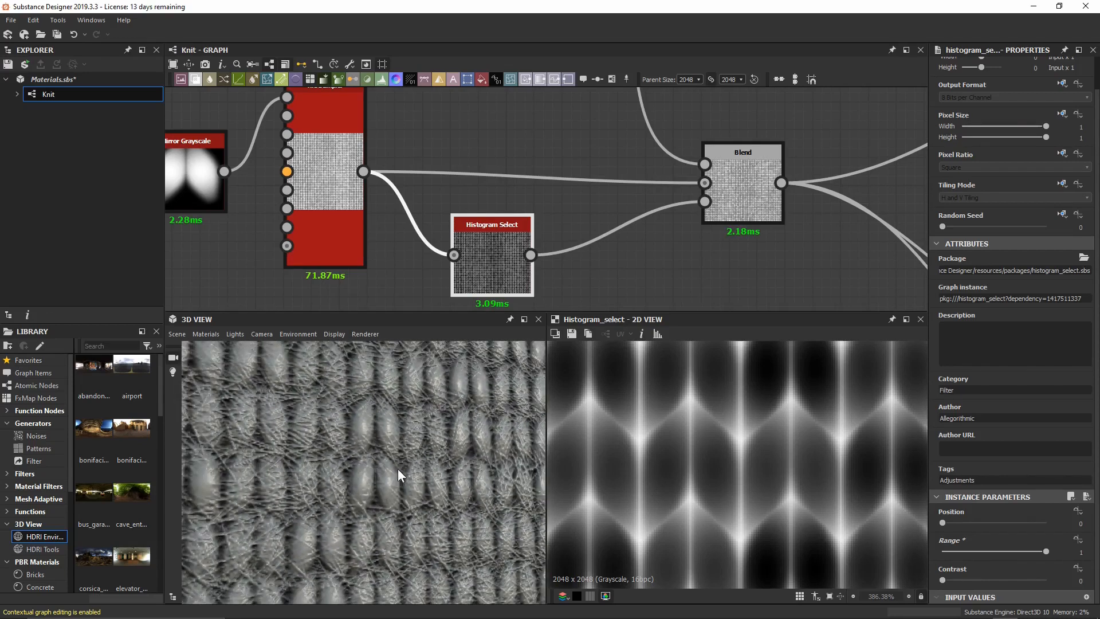
scroll(374, 490, "up", 5)
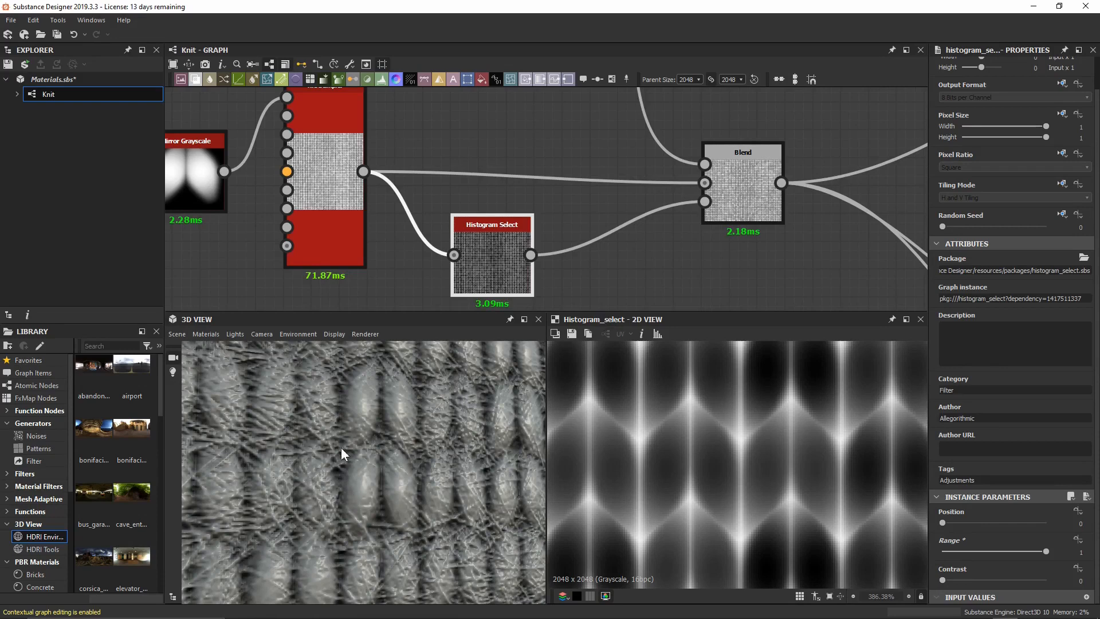
Display the Blend's output in 2D and raise the graph's parent size to 4096 x 4096.
double_click(747, 192)
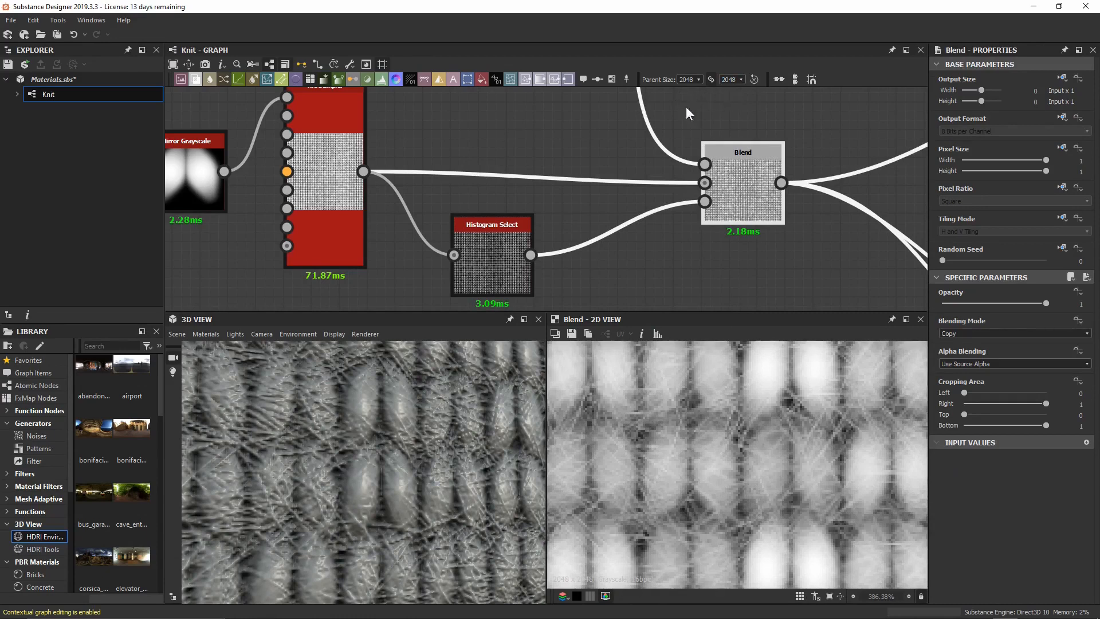
left_click(283, 63)
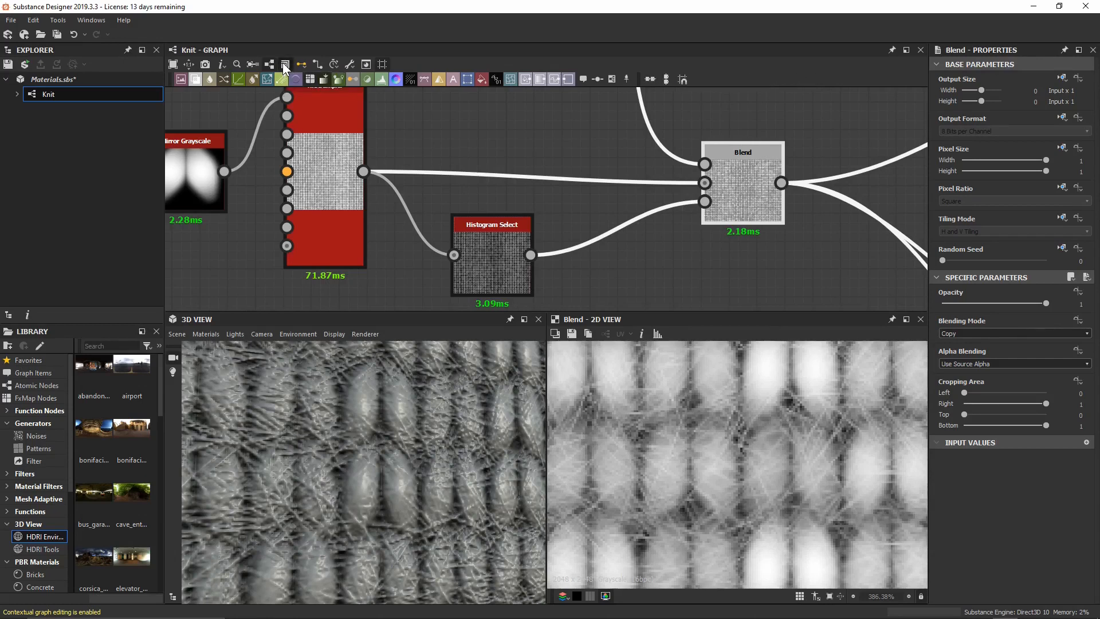
left_click(283, 63)
left_click(283, 63)
left_click(283, 63)
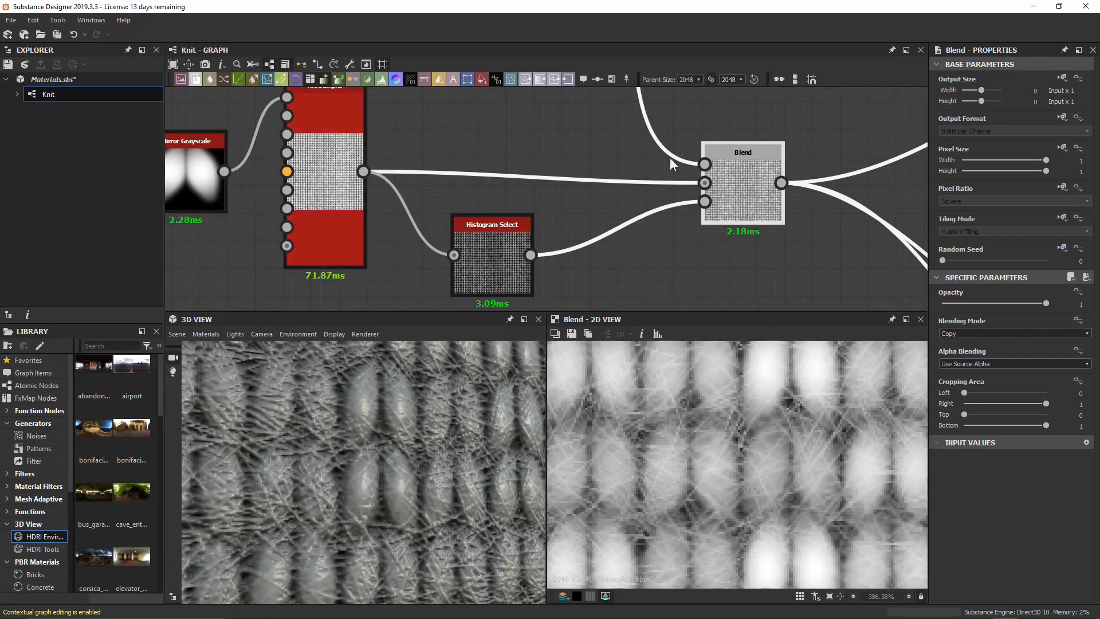
left_click(740, 81)
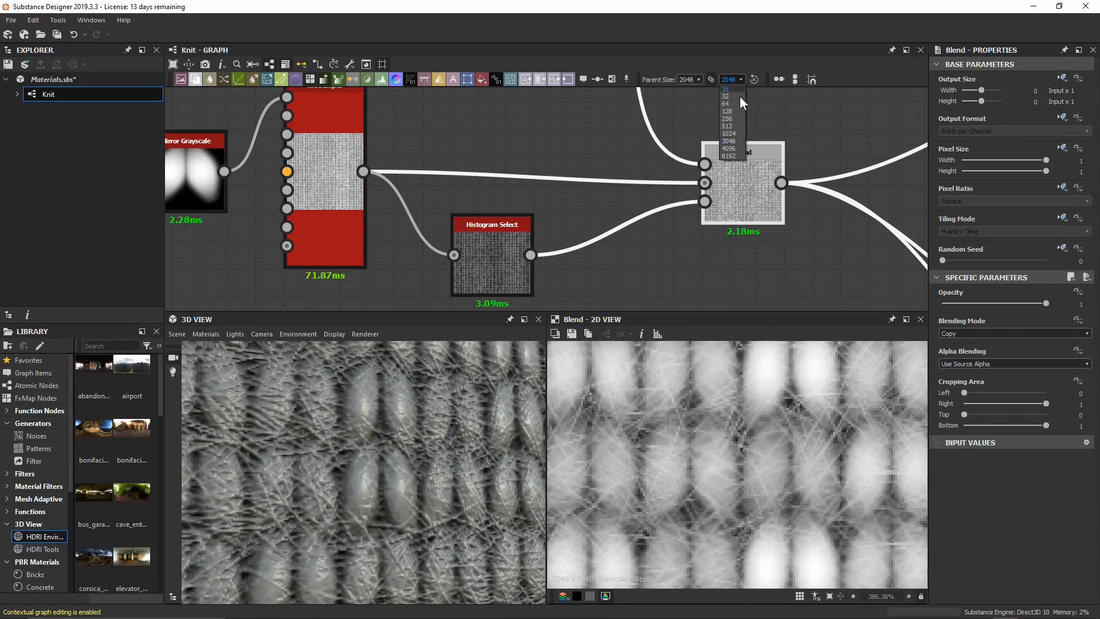
left_click(732, 149)
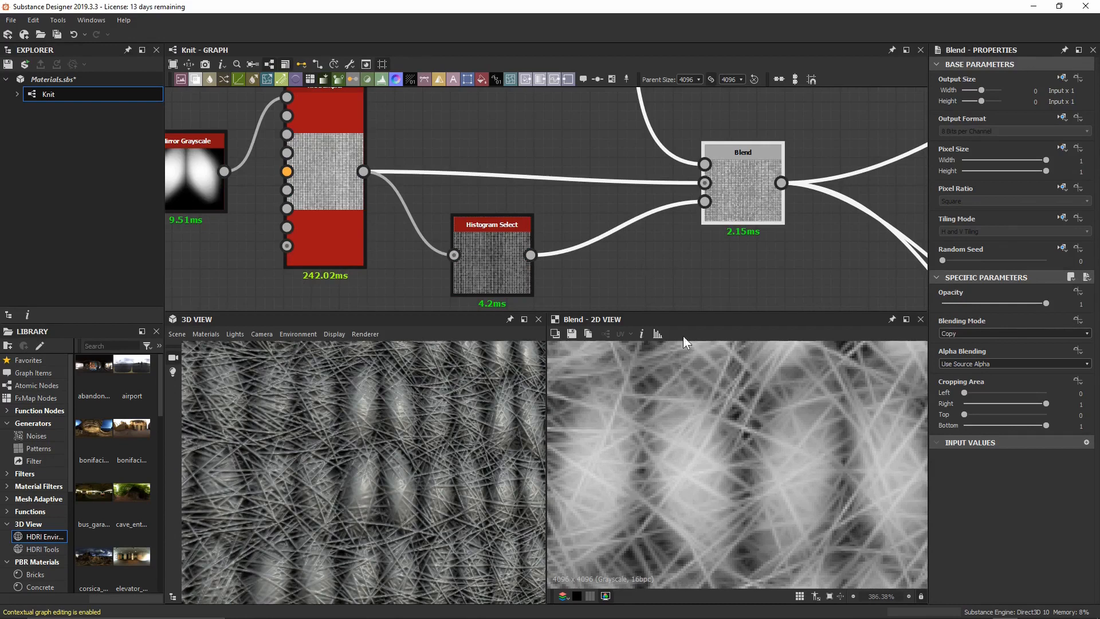
scroll(699, 410, "down", 3)
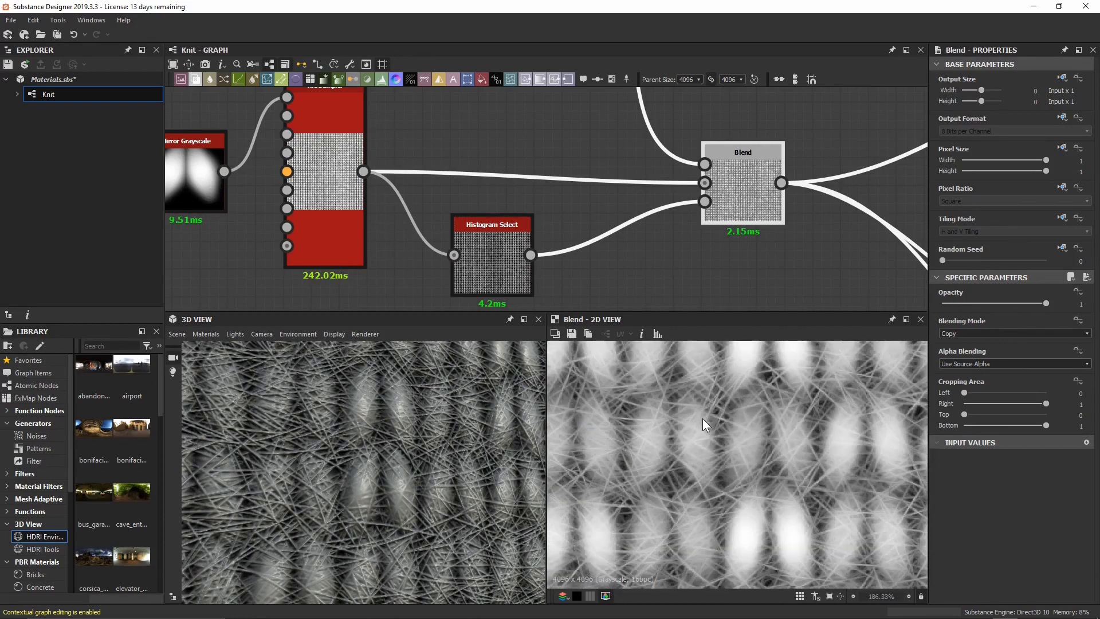
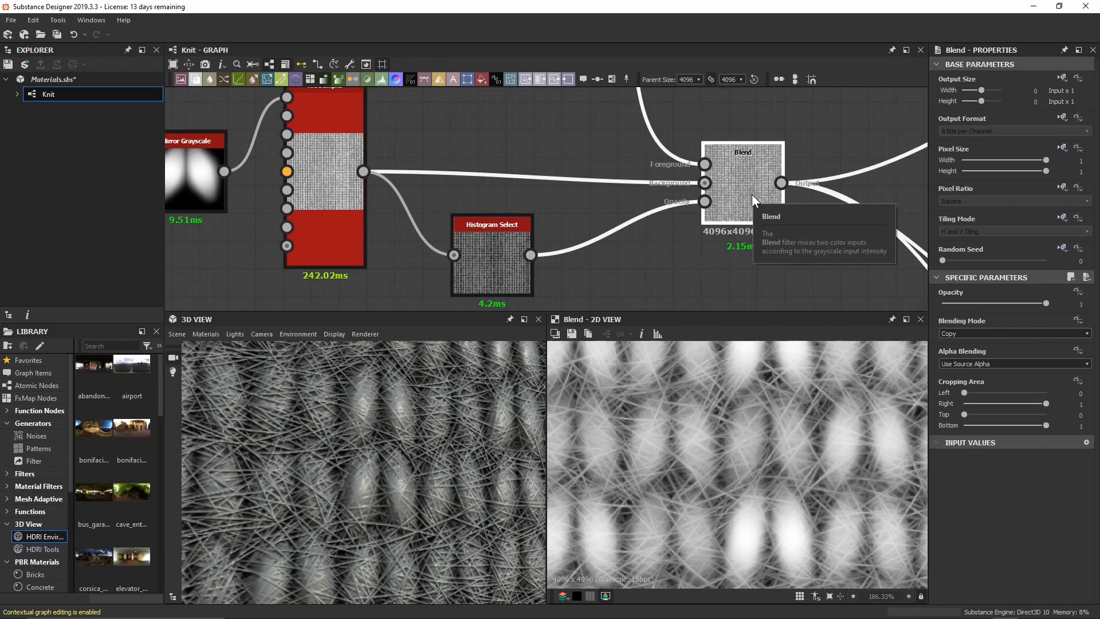
Set the Blend's Opacity to 0.1 and its Blending Mode to Max (Lighten).
left_click(957, 306)
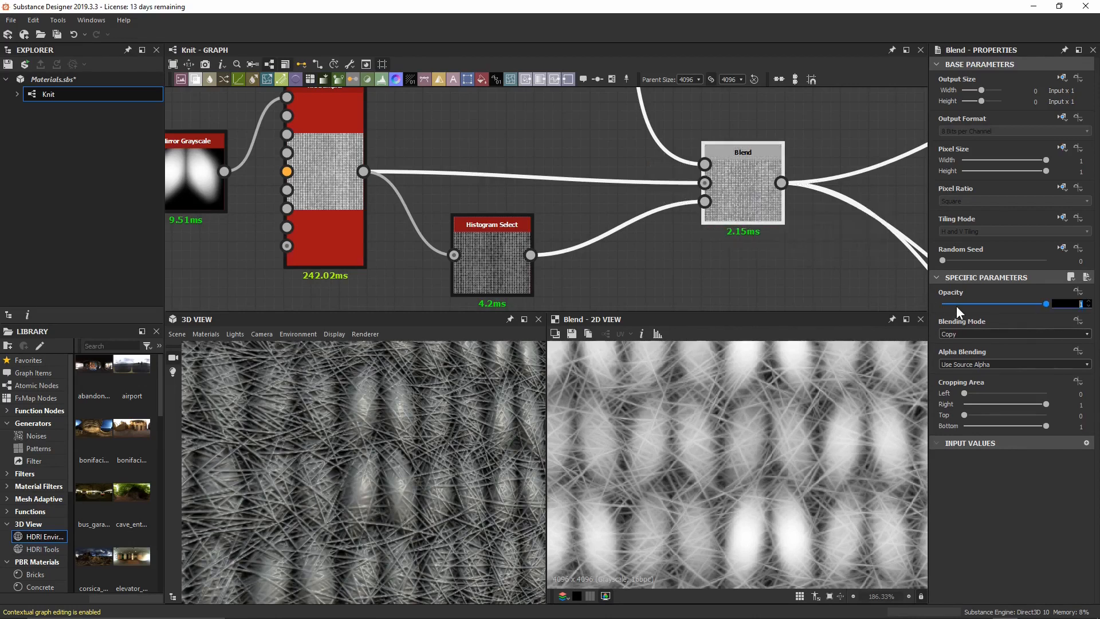
type("0.1")
key("Return")
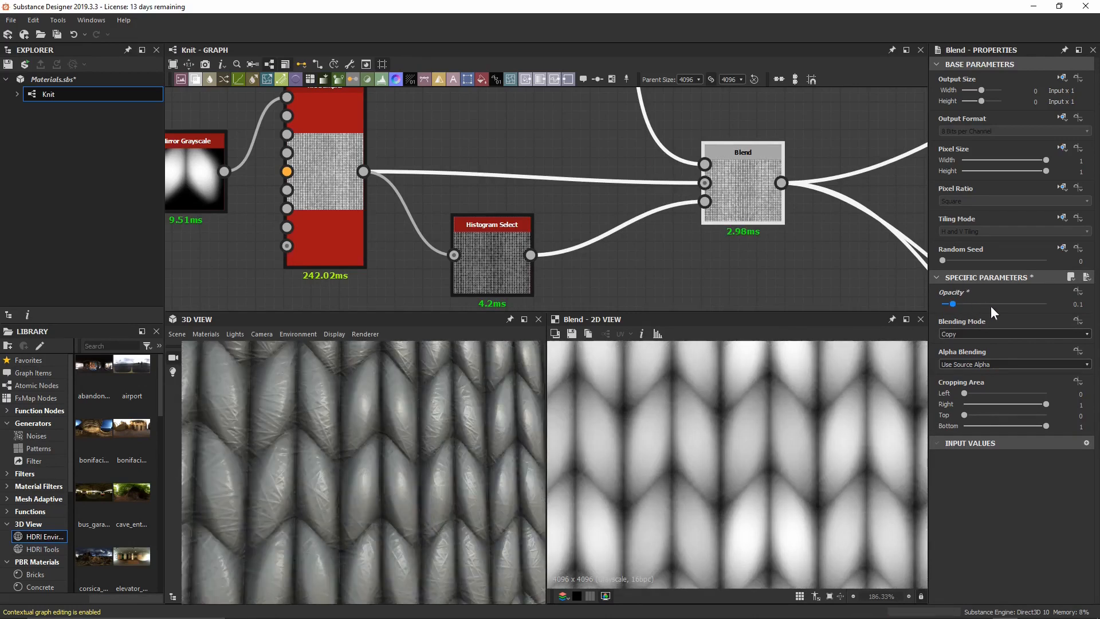
left_click(1006, 332)
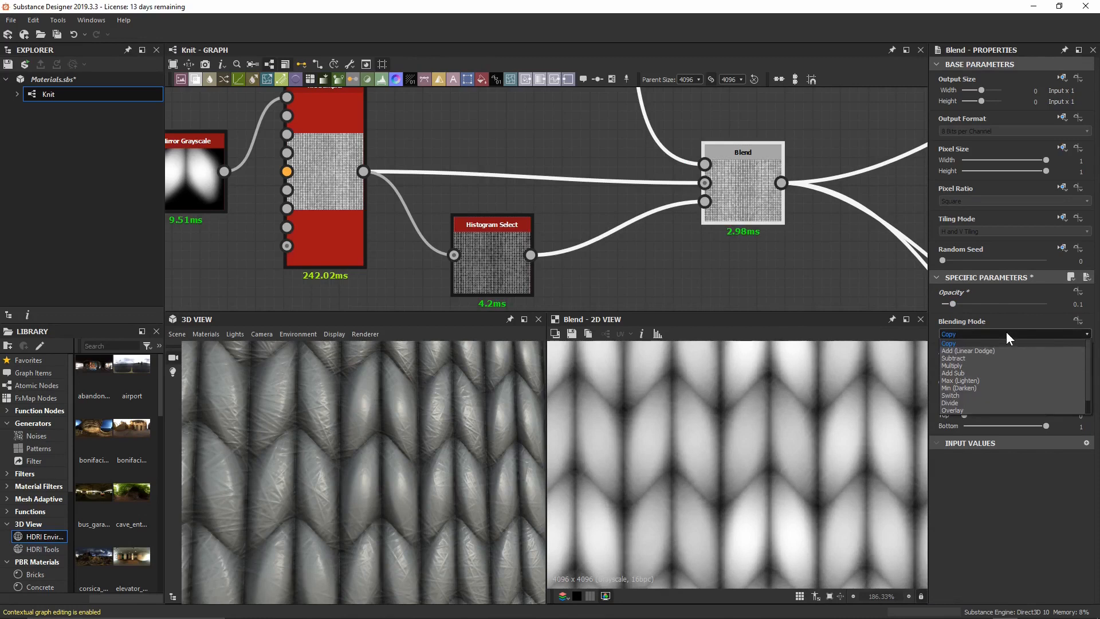
left_click(992, 381)
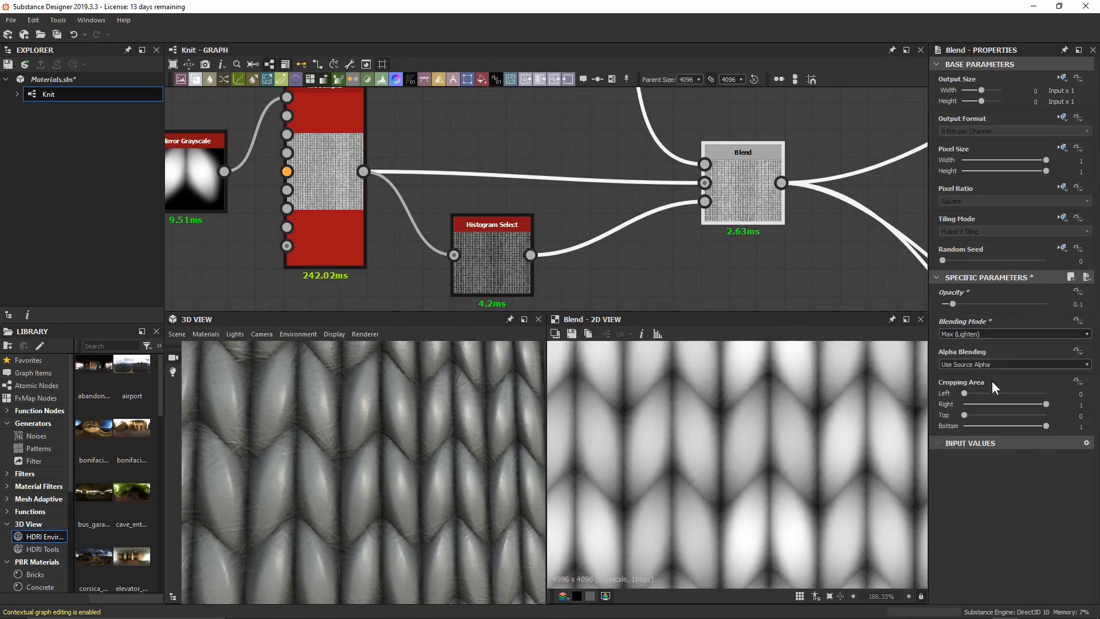
Examine the fibre detail on the knit from near and far in the 3D preview and across the 2D pattern.
scroll(390, 444, "up", 5)
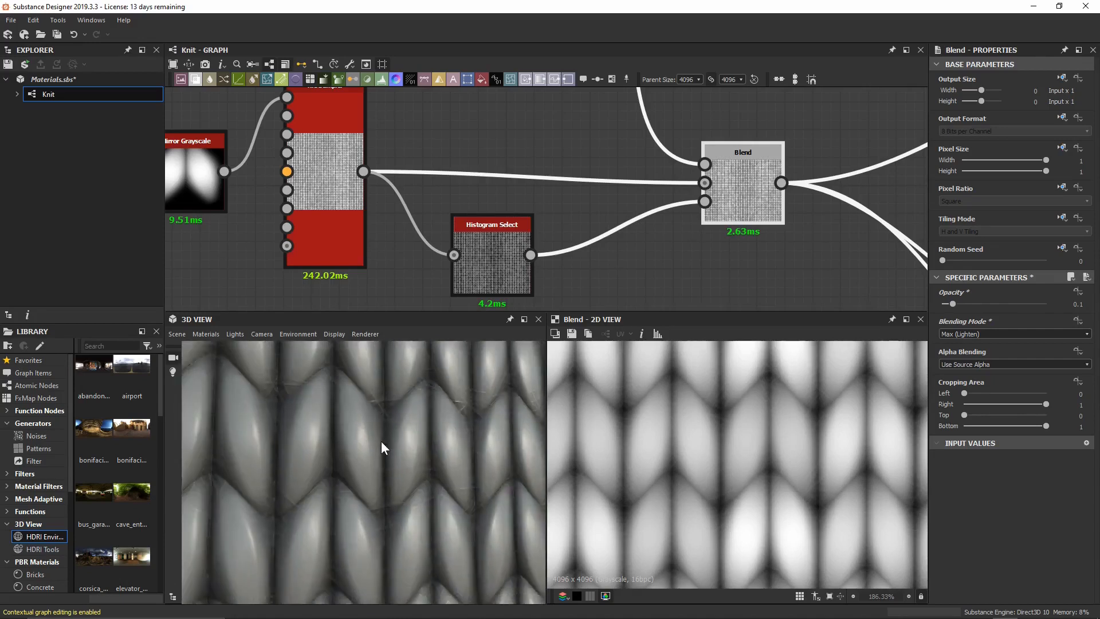
scroll(381, 428, "down", 5)
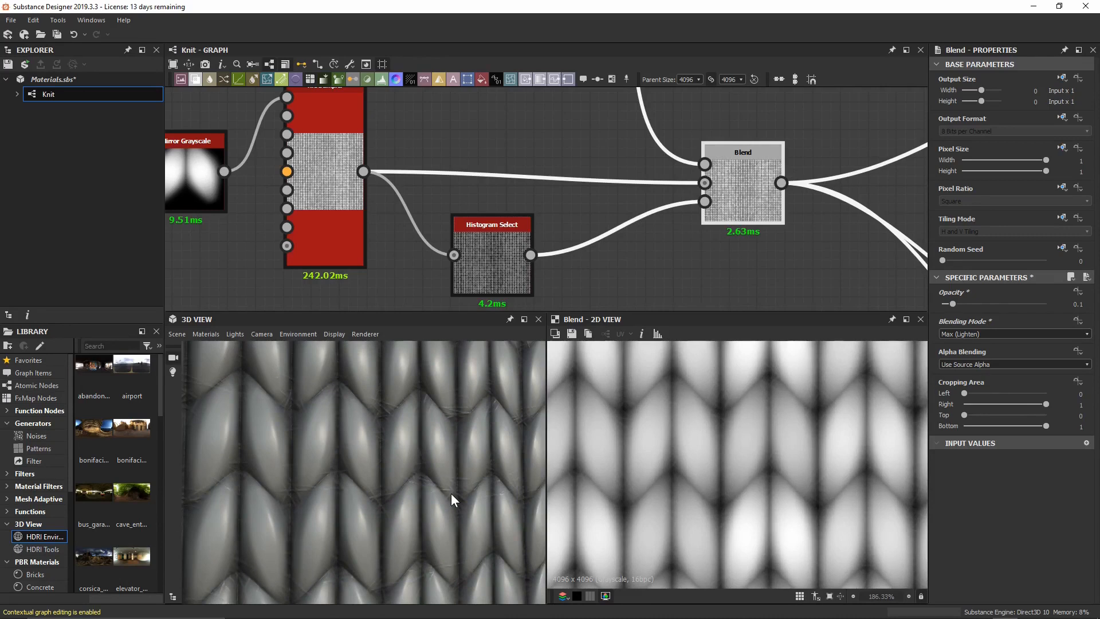
scroll(451, 494, "down", 5)
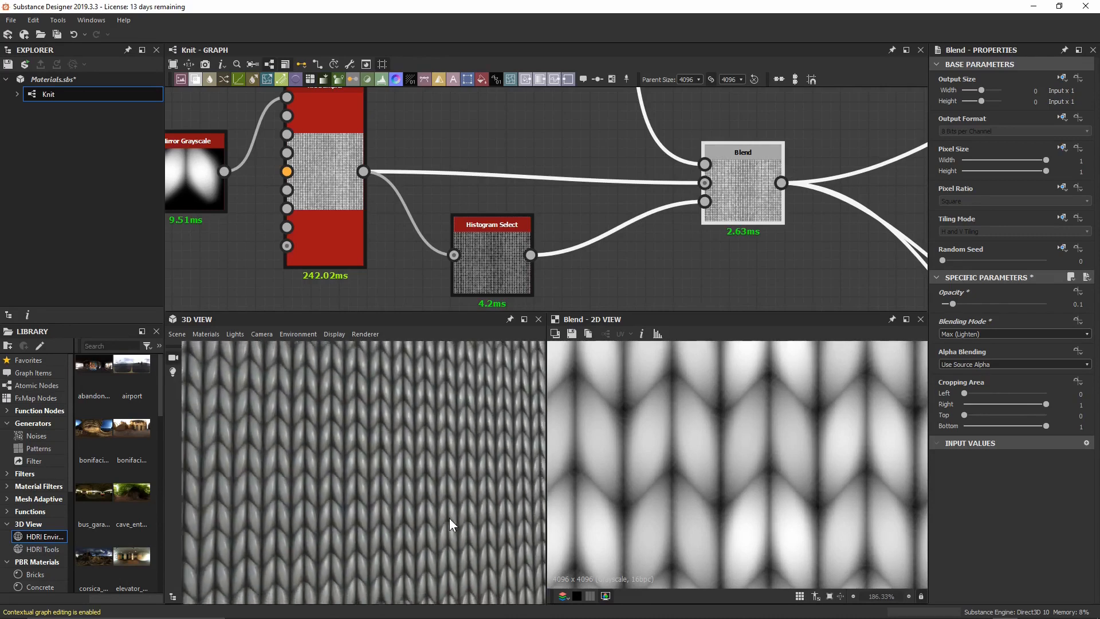
scroll(458, 538, "down", 2)
left_click_drag(471, 536, 467, 536)
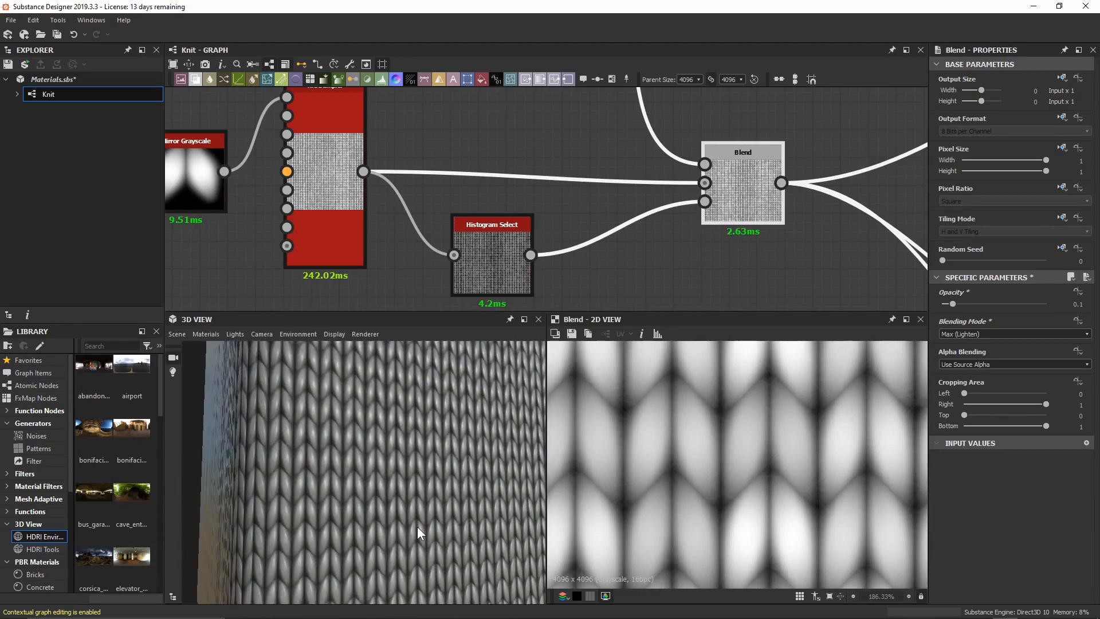
left_click_drag(417, 527, 441, 452)
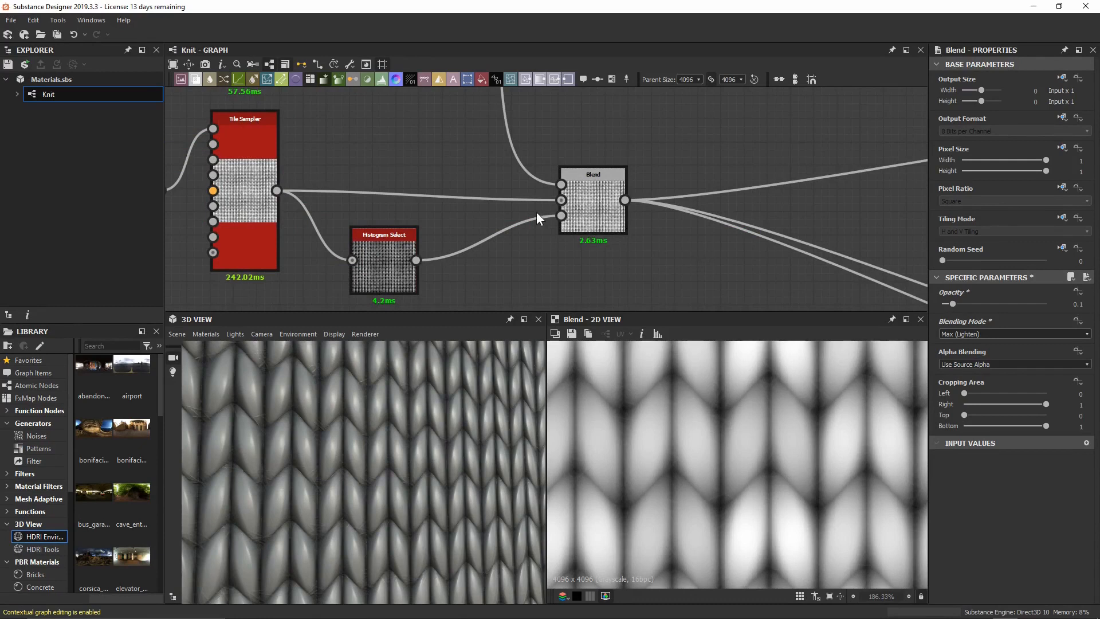
scroll(466, 428, "down", 5)
mouse_move(465, 427)
left_mouse_down()
mouse_move(469, 413)
mouse_move(461, 416)
left_mouse_up()
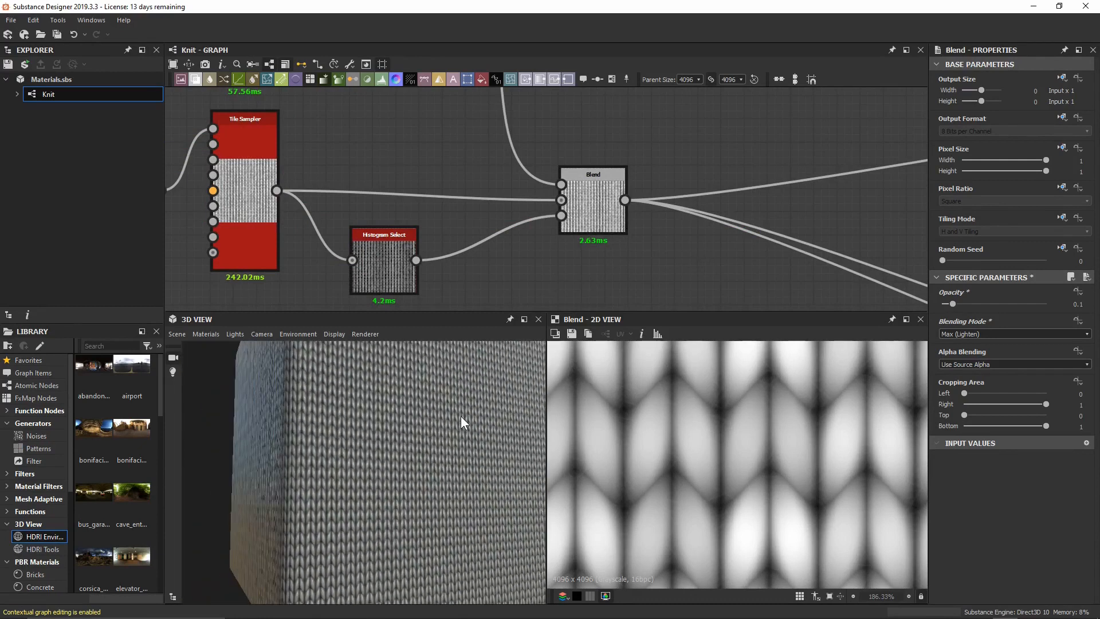
scroll(692, 416, "down", 3)
scroll(692, 416, "down", 3)
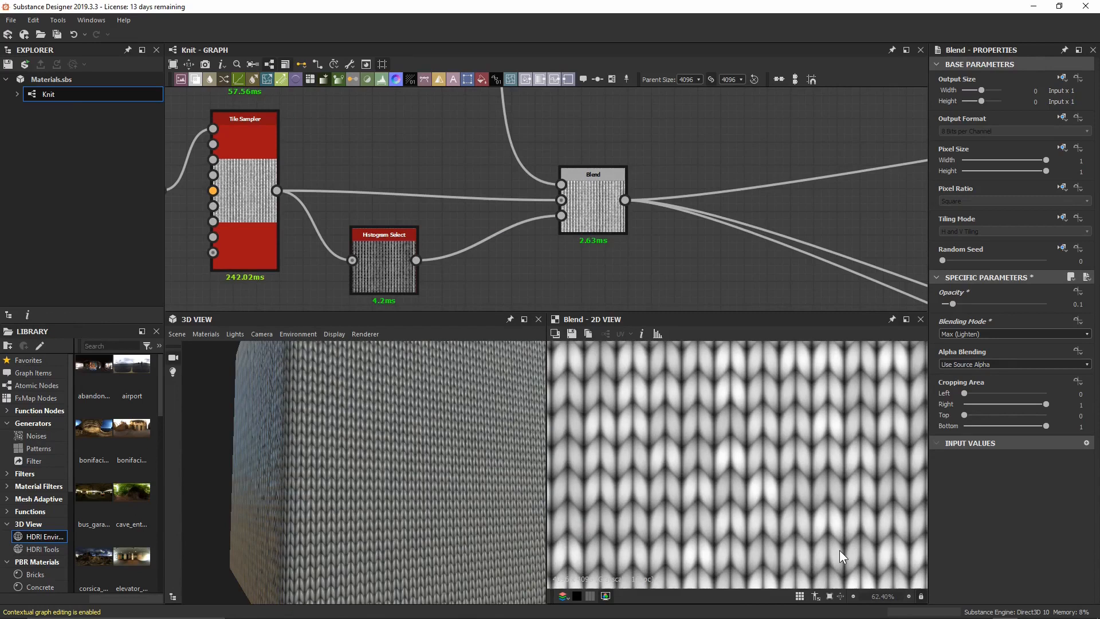
Check the warped scratches and the knit Blend in 2D, and insert a Directional Warp node after the Blend.
scroll(719, 405, "down", 3)
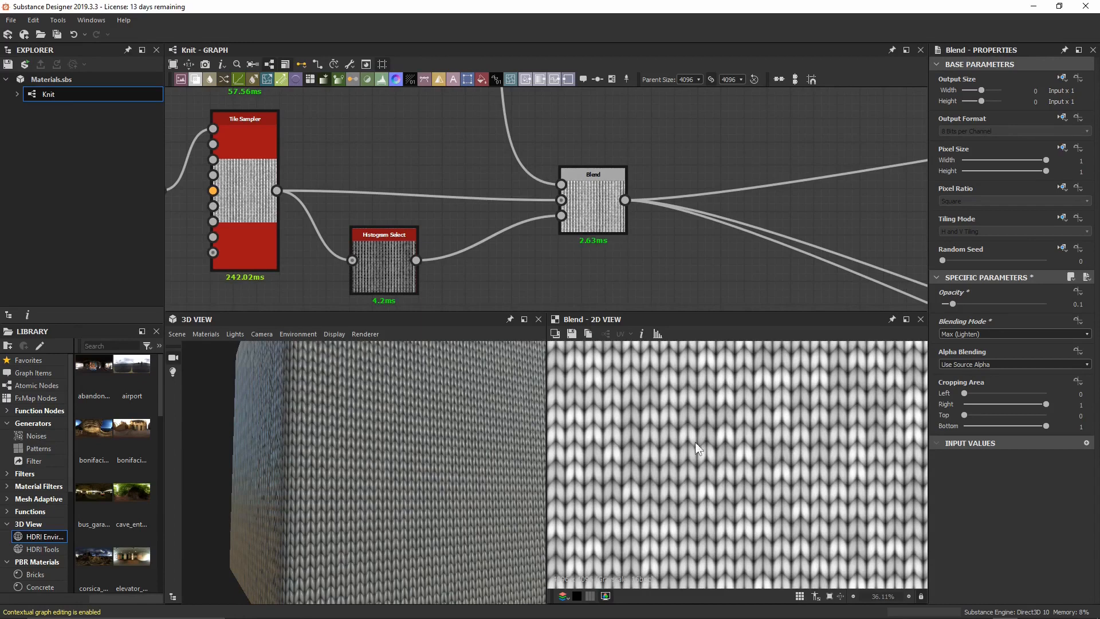
middle_click_drag(574, 119, 665, 315)
double_click(520, 187)
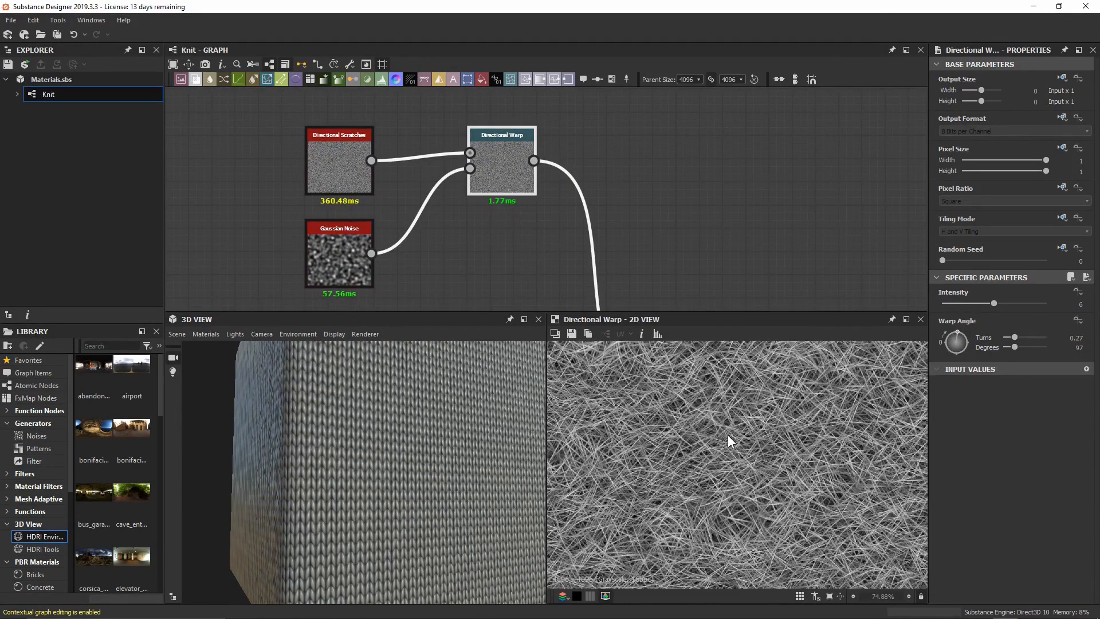
middle_click_drag(705, 269, 634, 66)
double_click(599, 201)
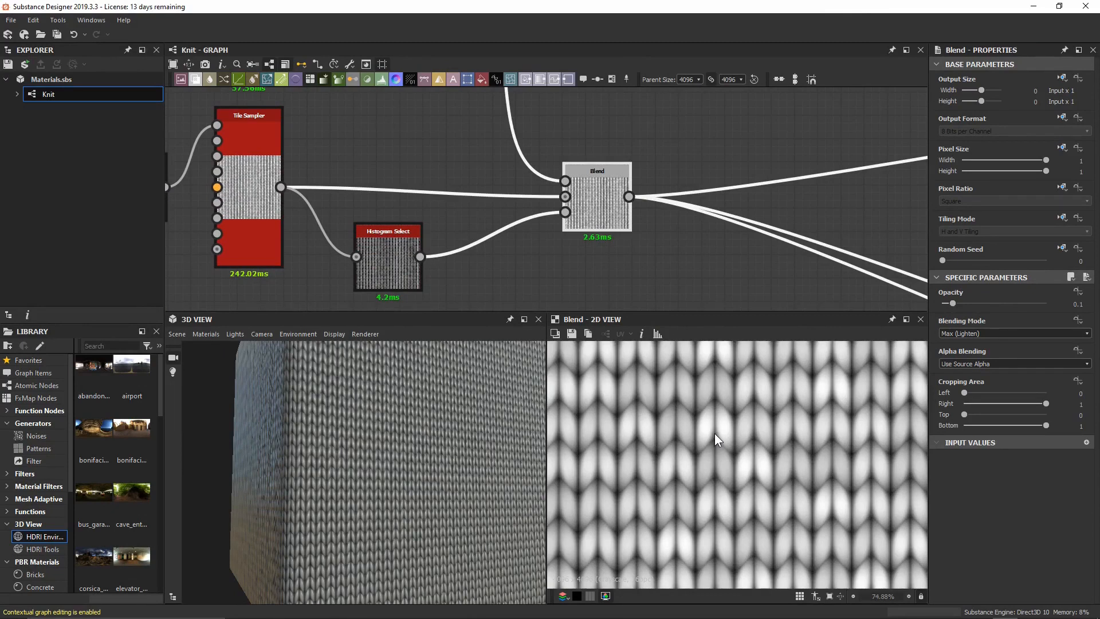
key("space")
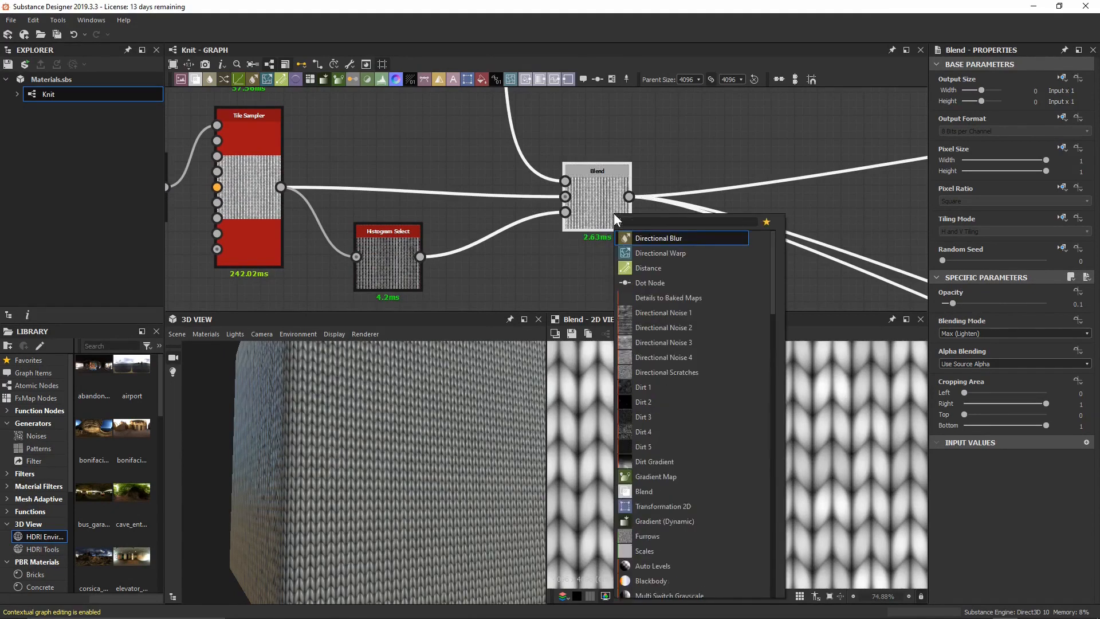
type("direct")
key("Down")
key("Return")
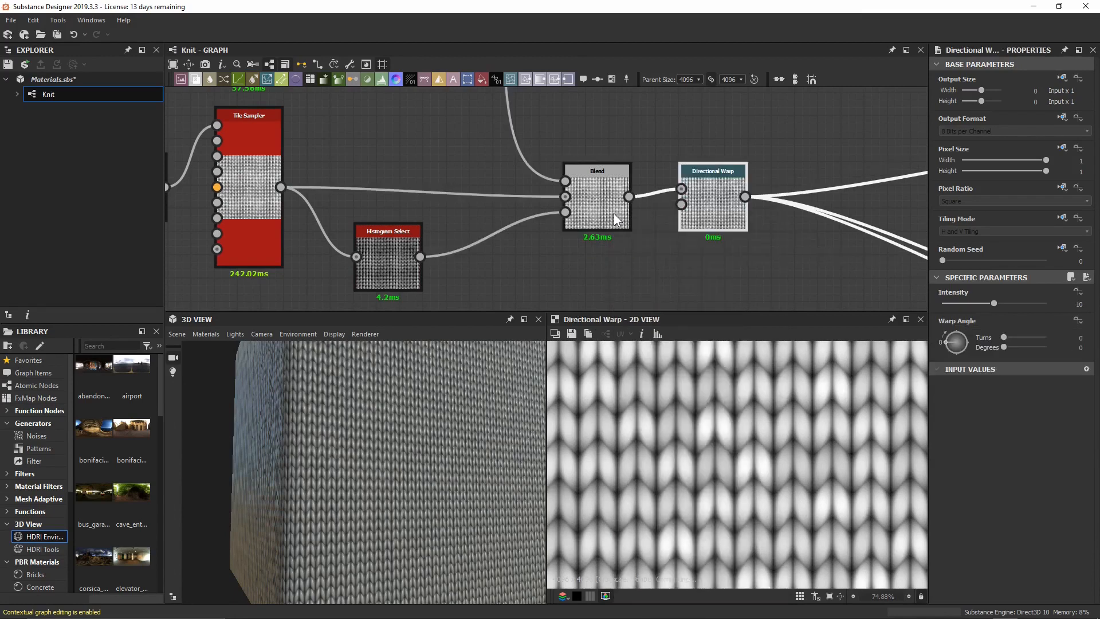
Add a Gaussian Noise node below the Blend and connect it to the new Directional Warp's intensity input.
middle_click_drag(576, 286, 608, 255)
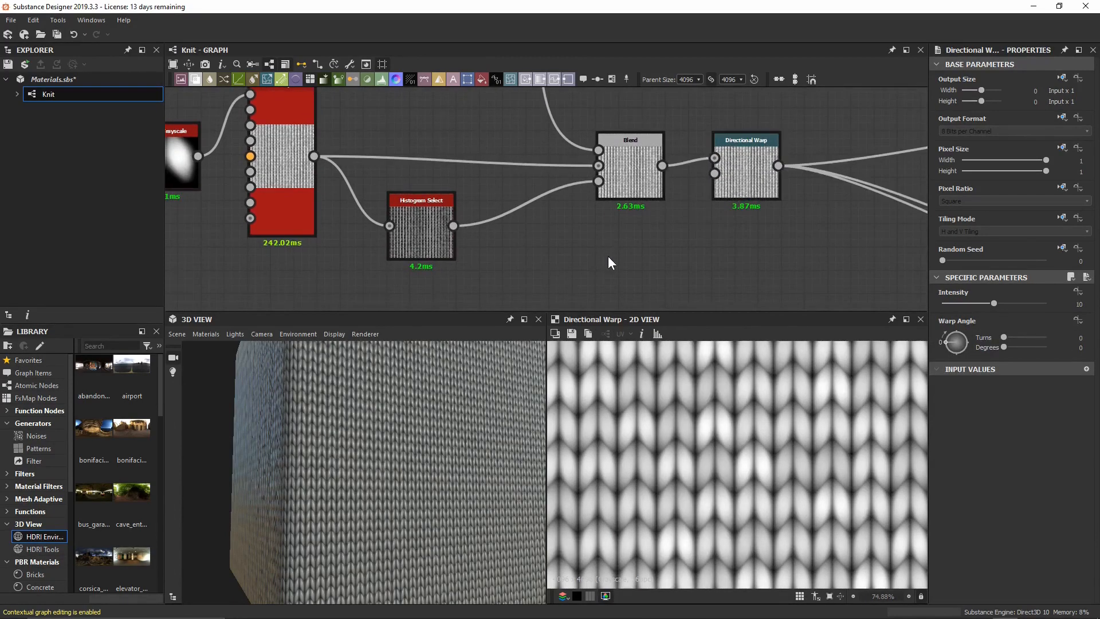
key("space")
type("gaus")
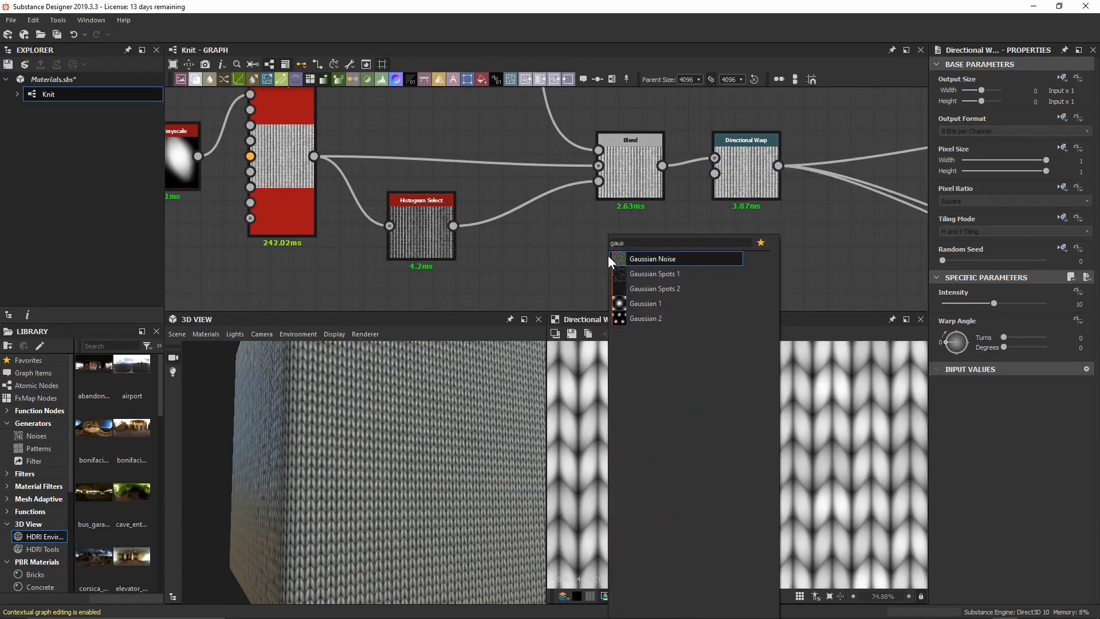
key("Return")
middle_click_drag(776, 226, 688, 219)
left_click_drag(585, 247, 627, 172)
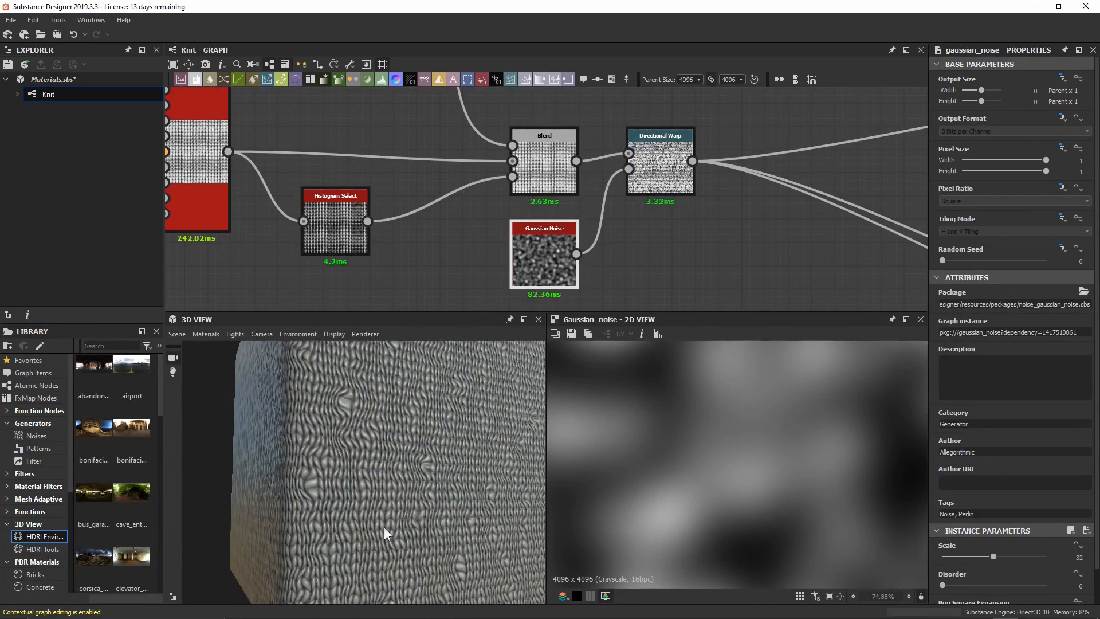
Set the new Directional Warp's Intensity to 0.75 and its Warp Angle to 163 degrees.
right_click_drag(384, 527, 419, 378)
middle_click_drag(418, 378, 421, 403)
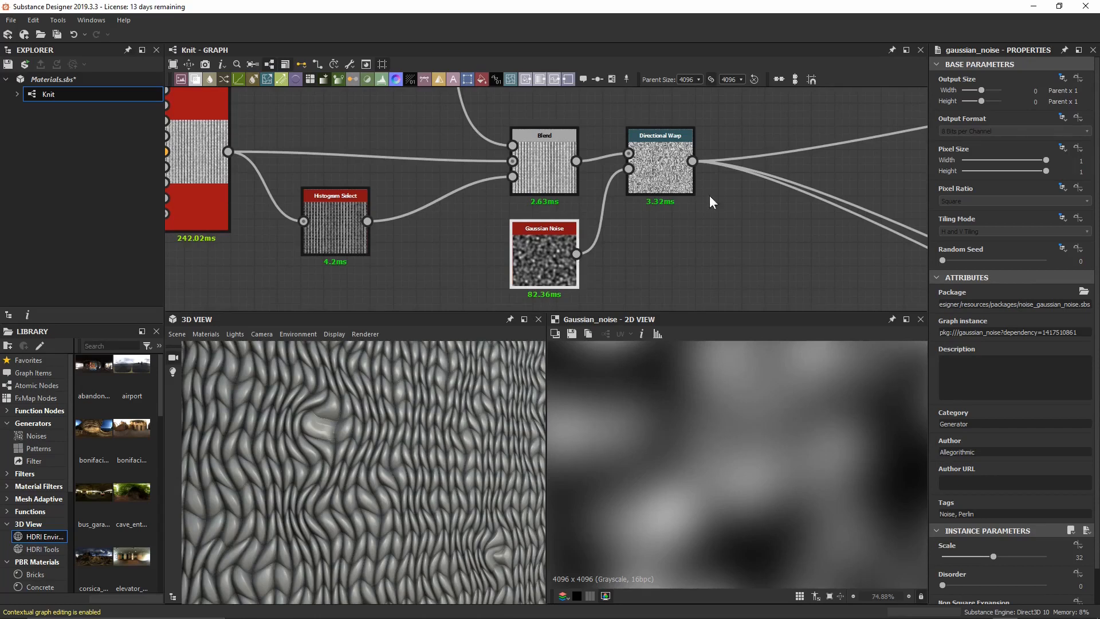
double_click(679, 169)
left_click(993, 304)
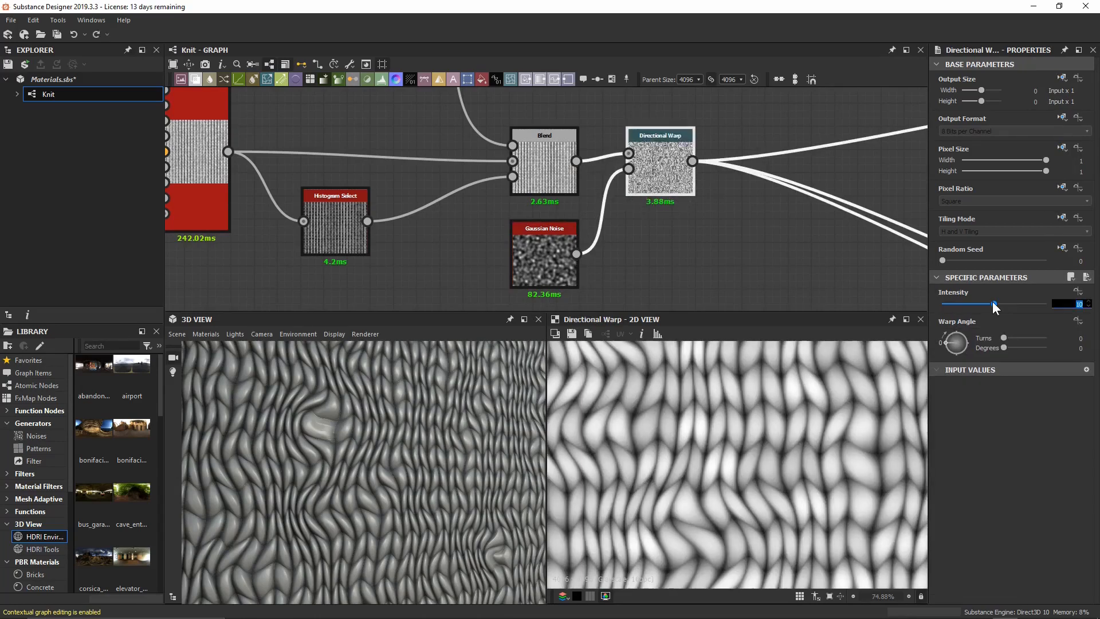
type("0.75")
key("Return")
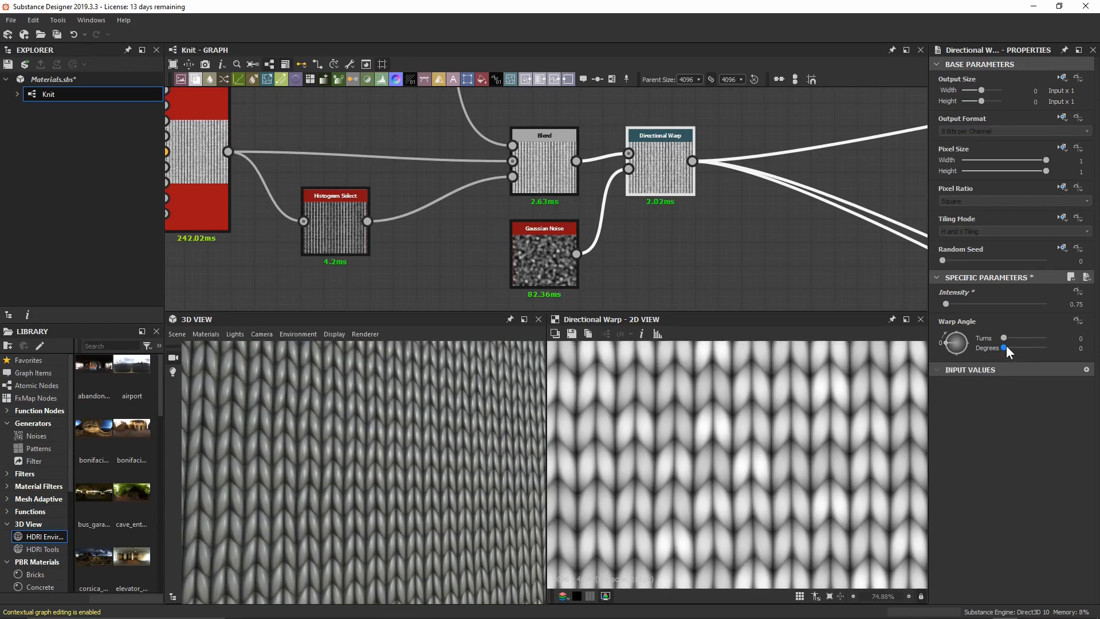
left_click_drag(1007, 347, 1023, 343)
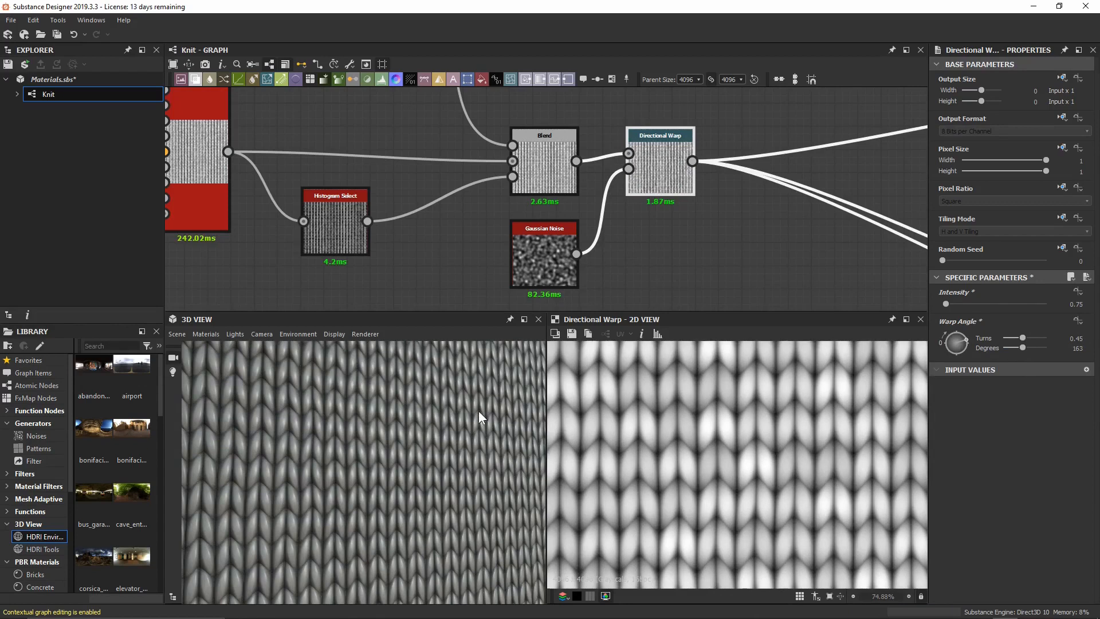
Examine the warped knit in the 3D preview and compare the single-stitch, mirrored, blended and final warped outputs in 2D.
right_click_drag(479, 412, 441, 503)
left_click_drag(441, 503, 402, 517)
right_click_drag(418, 438, 419, 516)
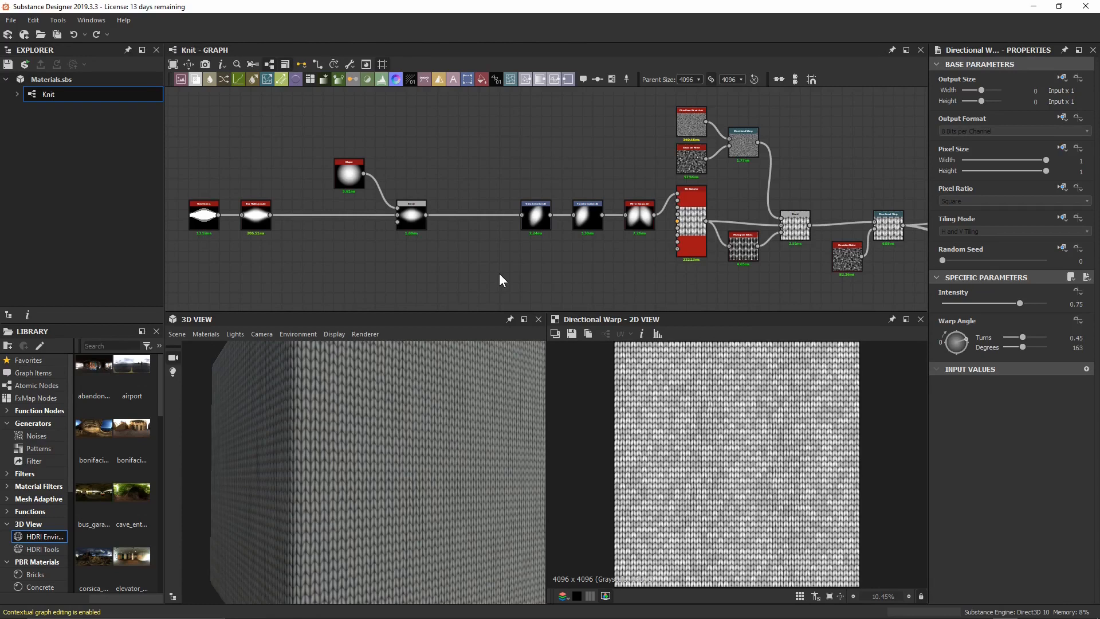
left_click(410, 214)
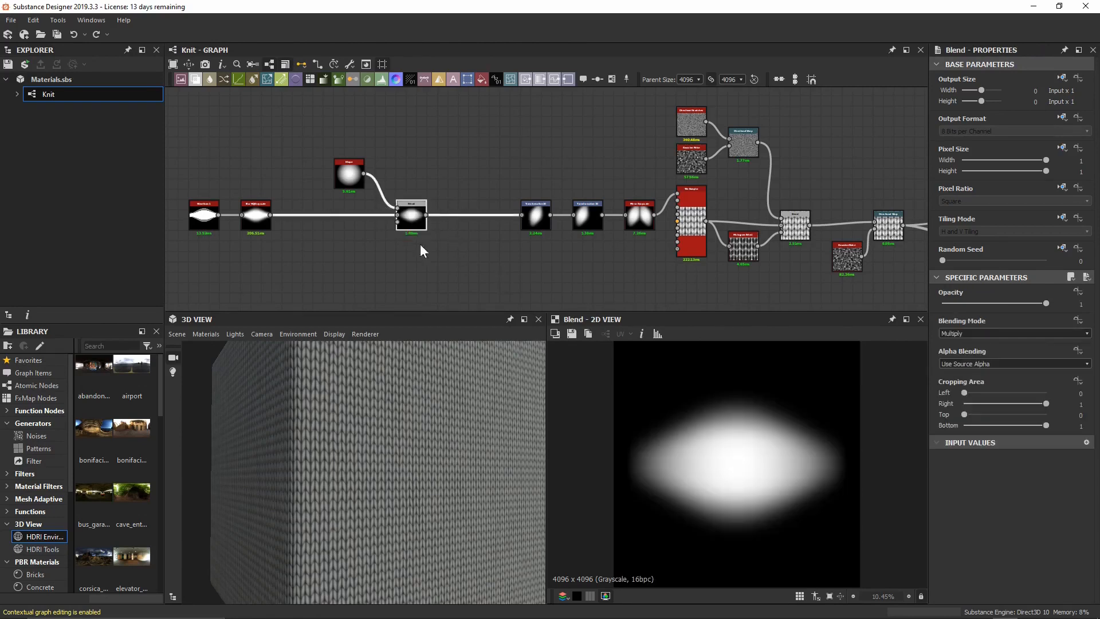
left_click(640, 216)
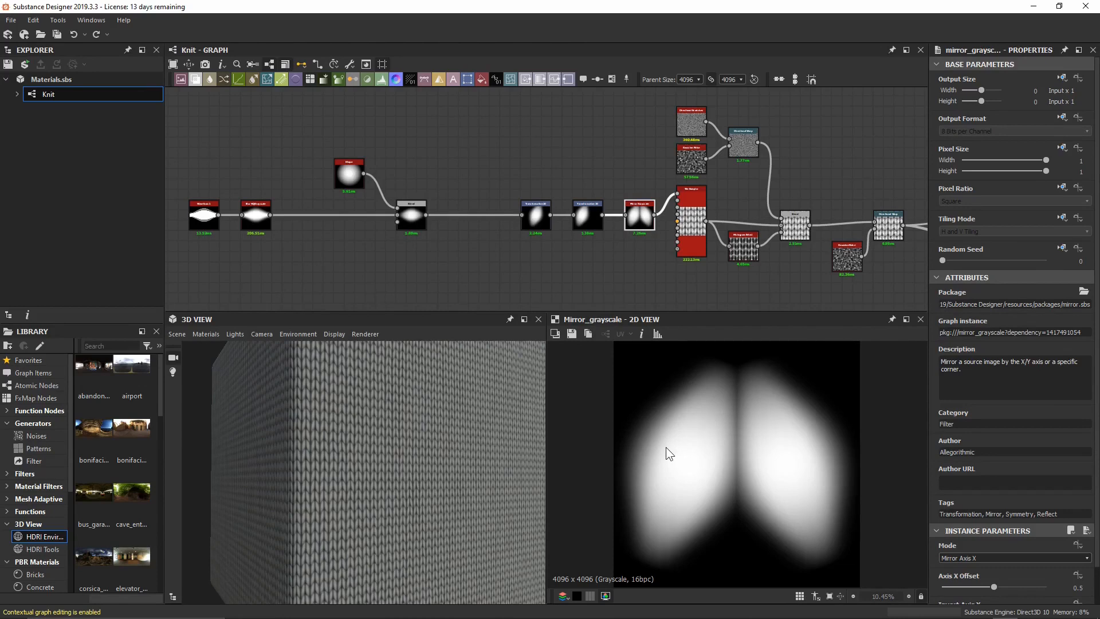
left_click(804, 223)
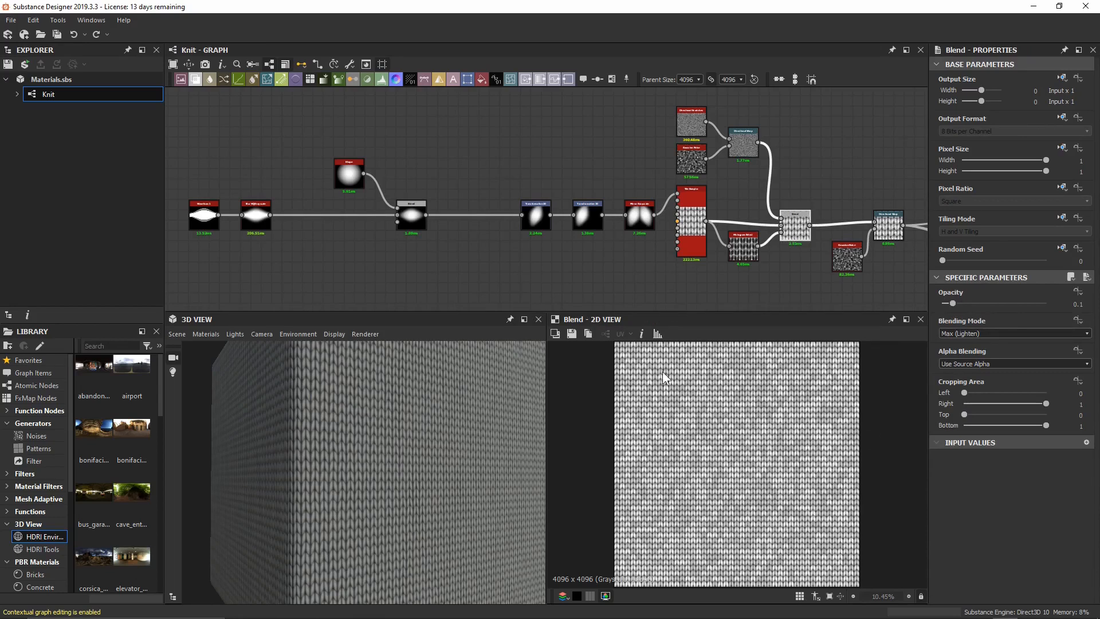
double_click(416, 220)
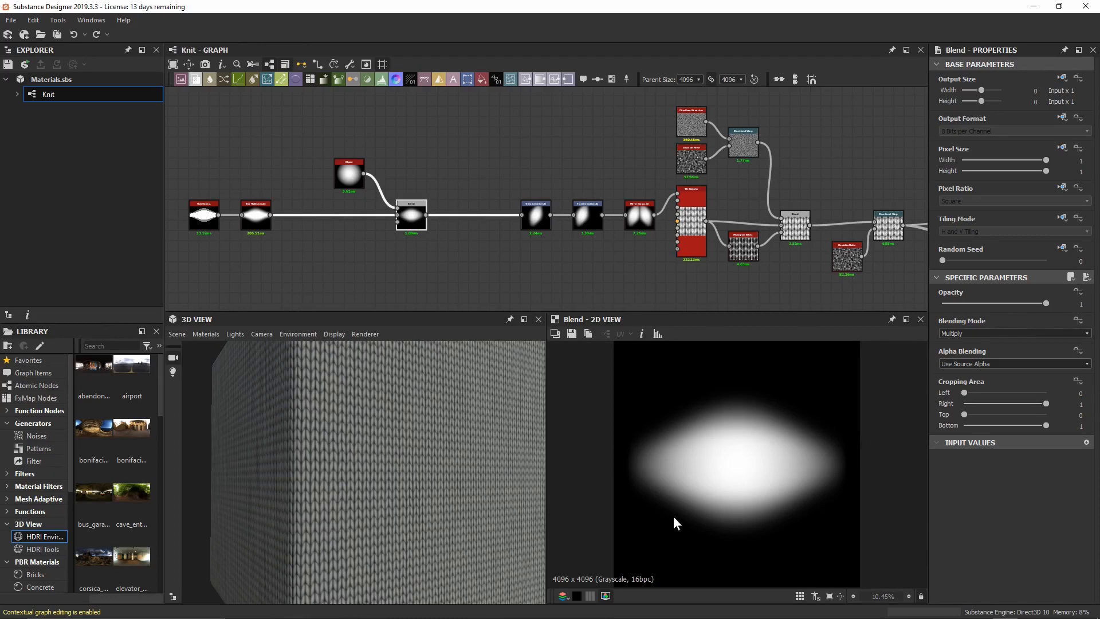
right_click_drag(391, 477, 448, 313)
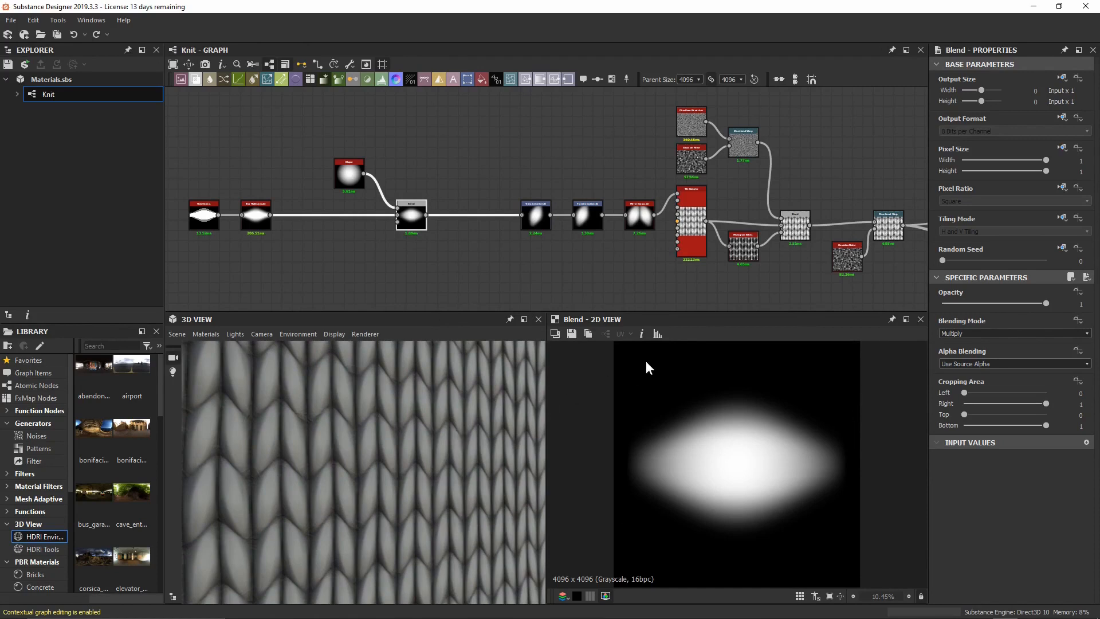
double_click(888, 226)
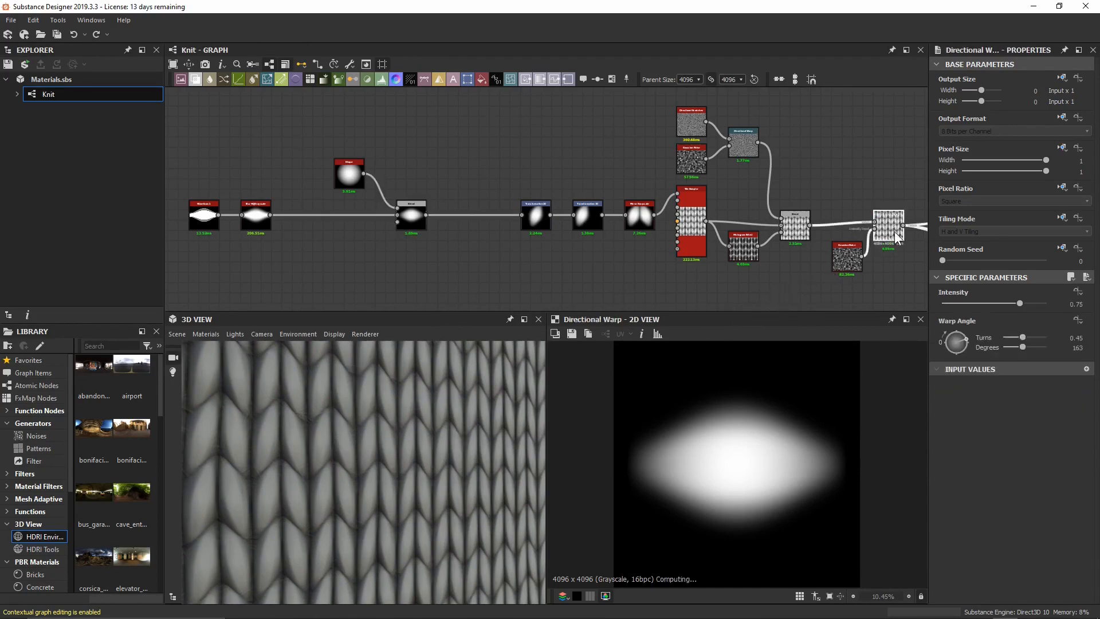
scroll(694, 464, "up", 8)
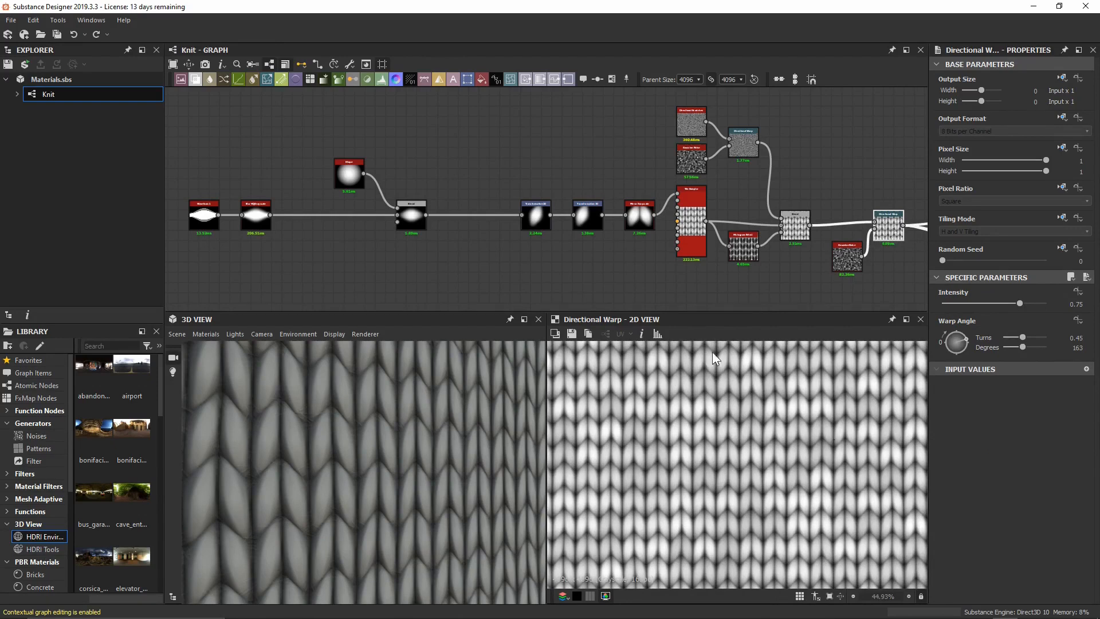
double_click(639, 219)
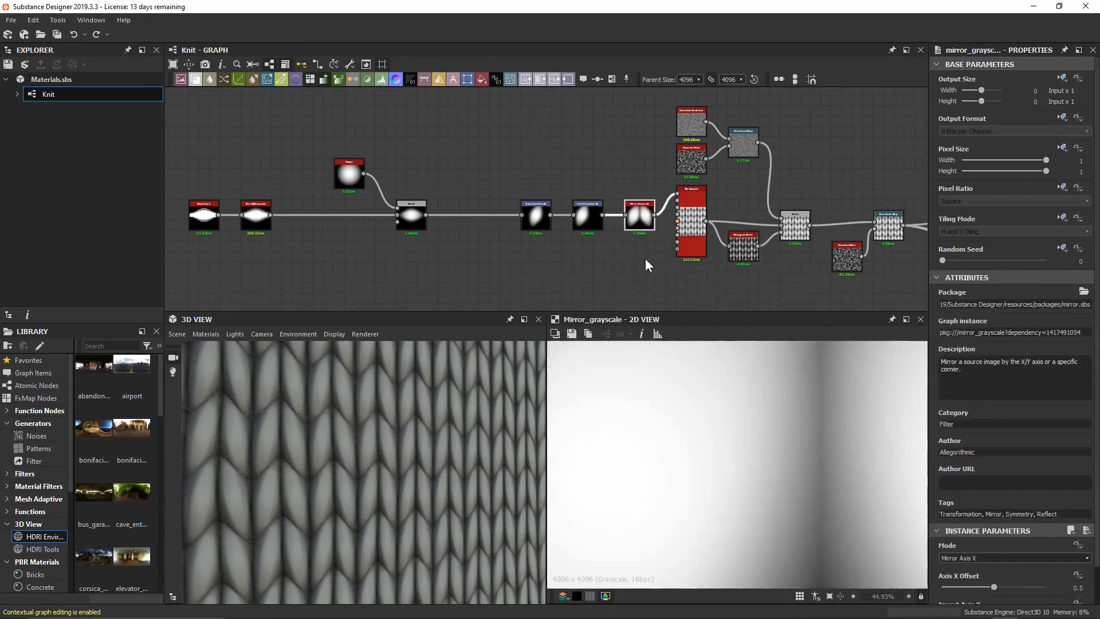
scroll(744, 473, "down", 5)
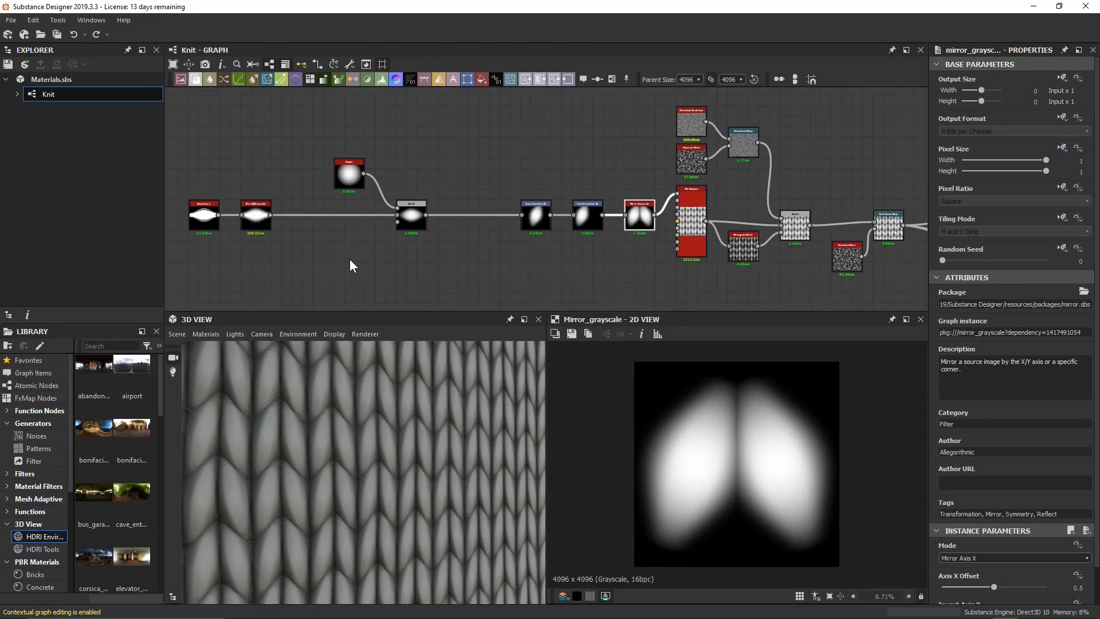
Move the Shape and its Blend node farther from the Blur HQ Grayscale node, and display the blurred stitch in 2D.
scroll(352, 216, "up", 5)
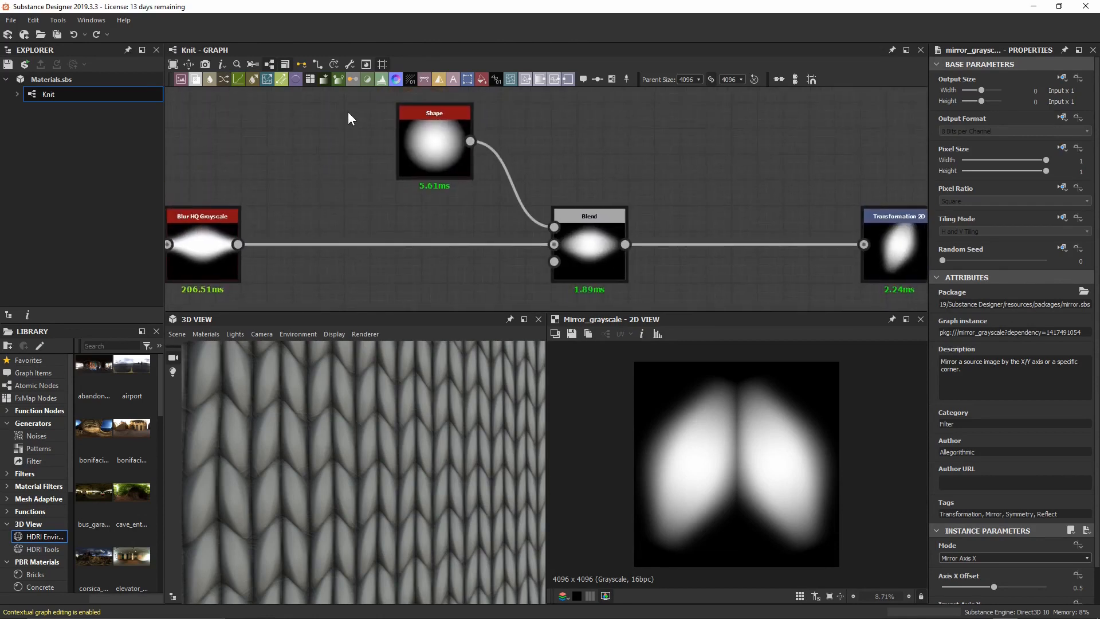
left_click_drag(352, 113, 636, 260)
middle_click_drag(461, 258, 521, 257)
left_click(279, 243)
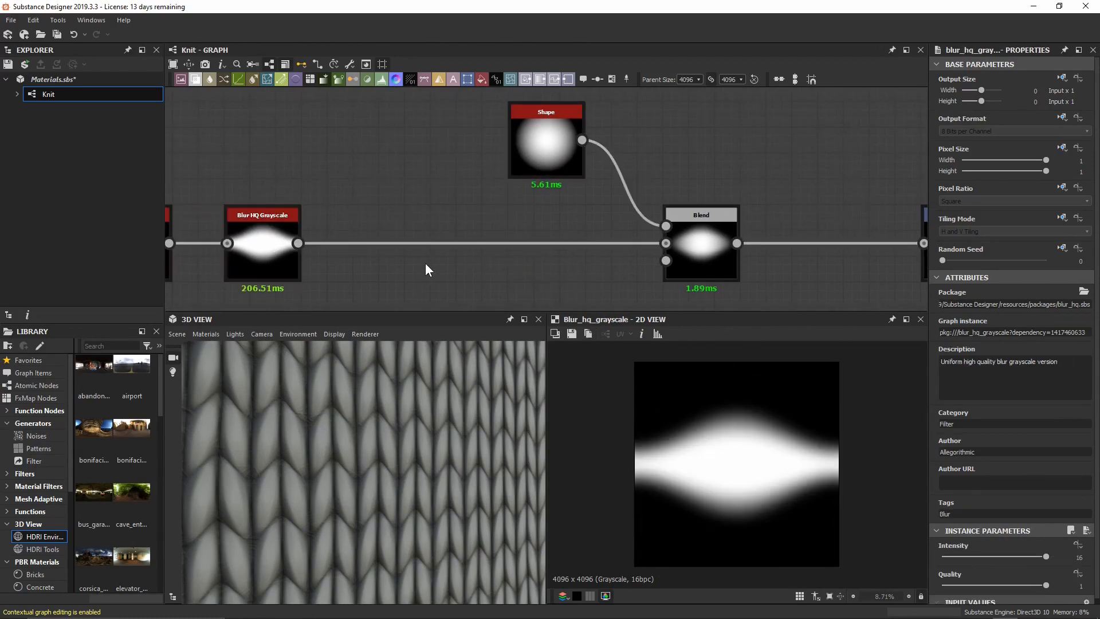
Add a Directional Scratches node and place it directly above the Blur HQ Grayscale node.
scroll(426, 263, "down", 2)
key("space")
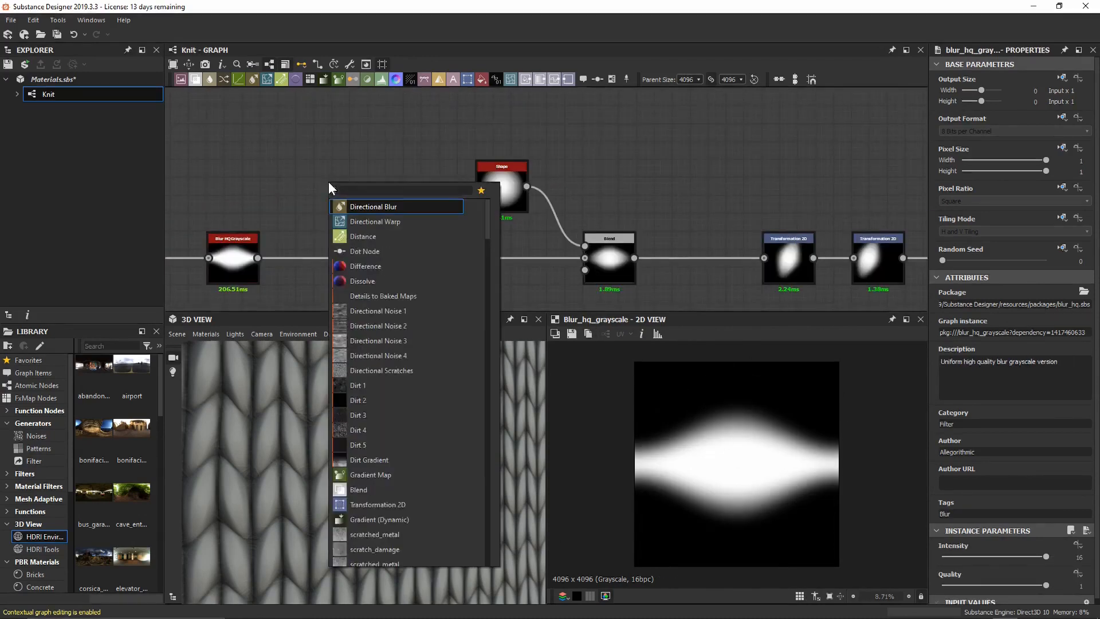
type("direc")
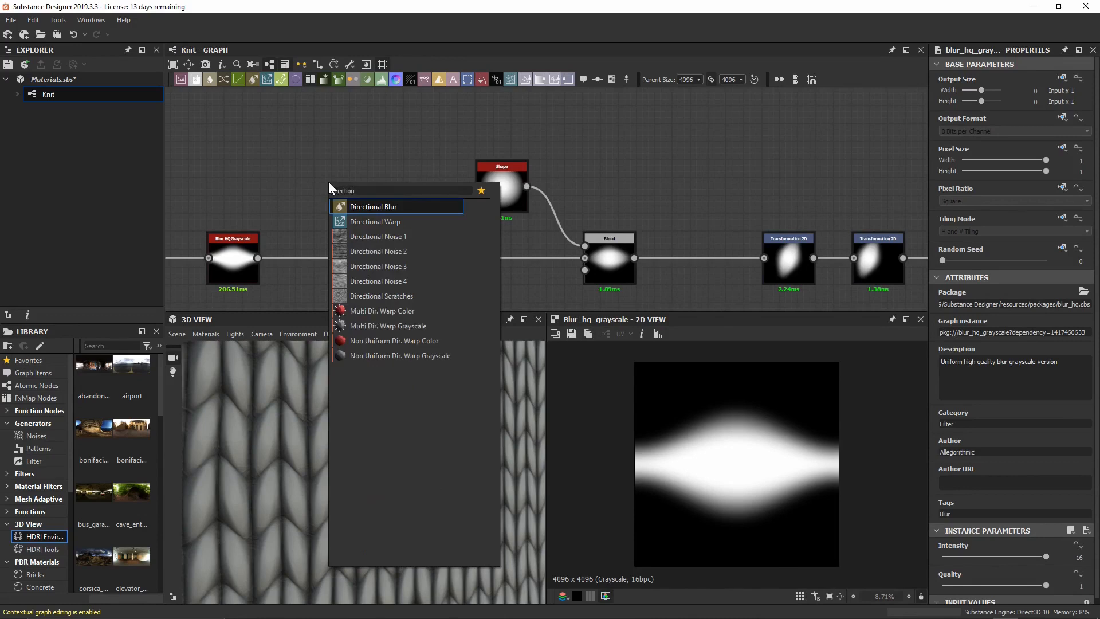
type("tion")
left_click(371, 295)
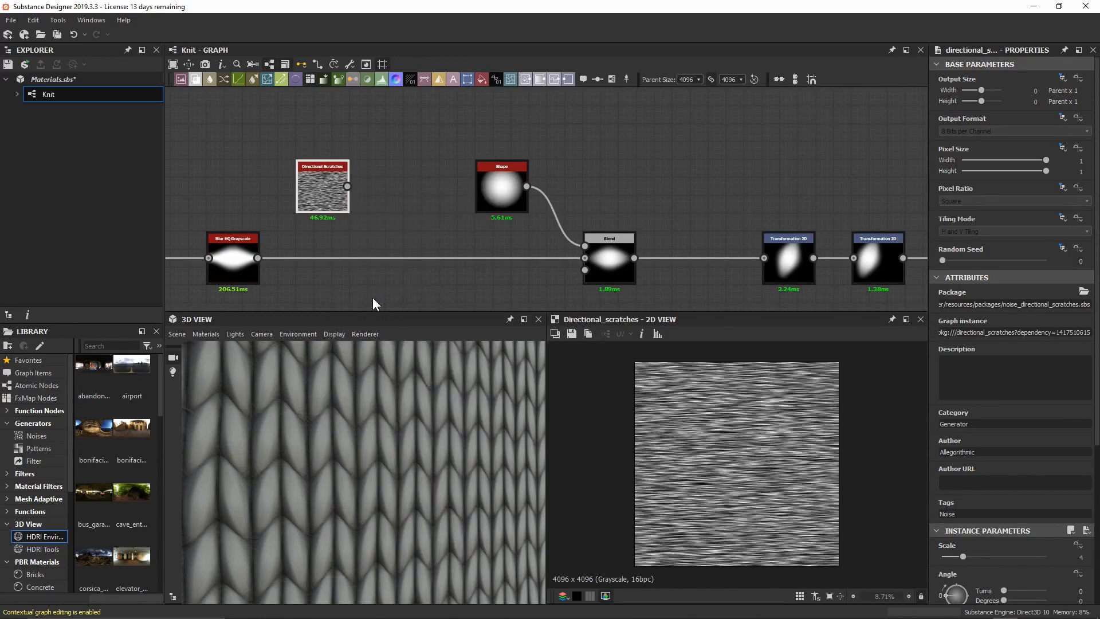
left_click_drag(341, 198, 252, 193)
Set the new Directional Scratches' Scale to 1 and compare its streaks with the blurred stitch shape in 2D.
scroll(968, 480, "down", 3)
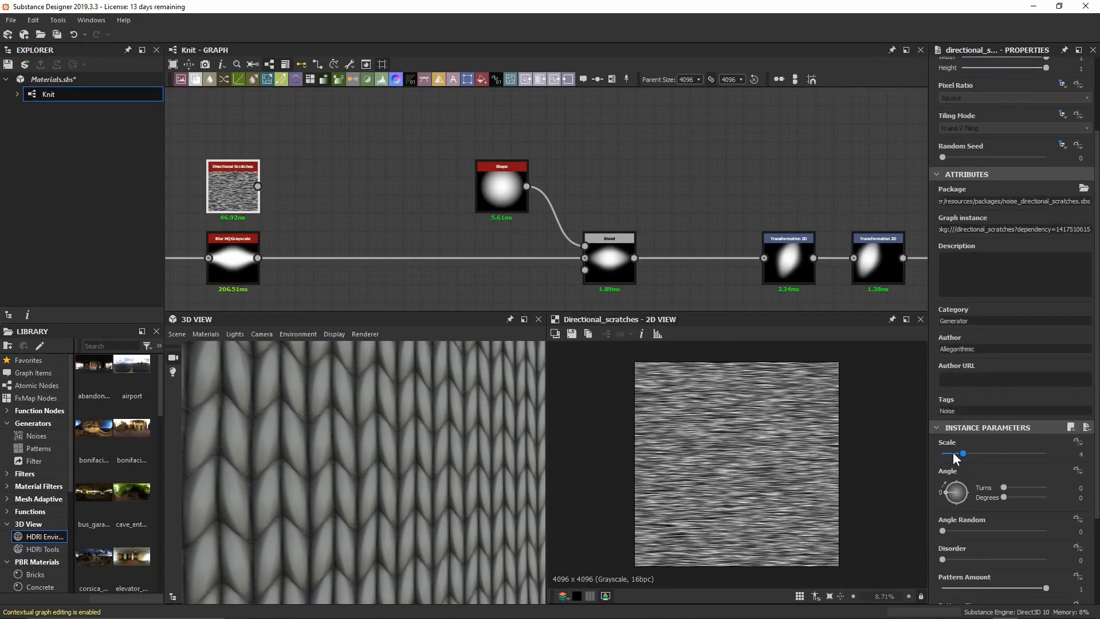
left_click_drag(954, 452, 910, 456)
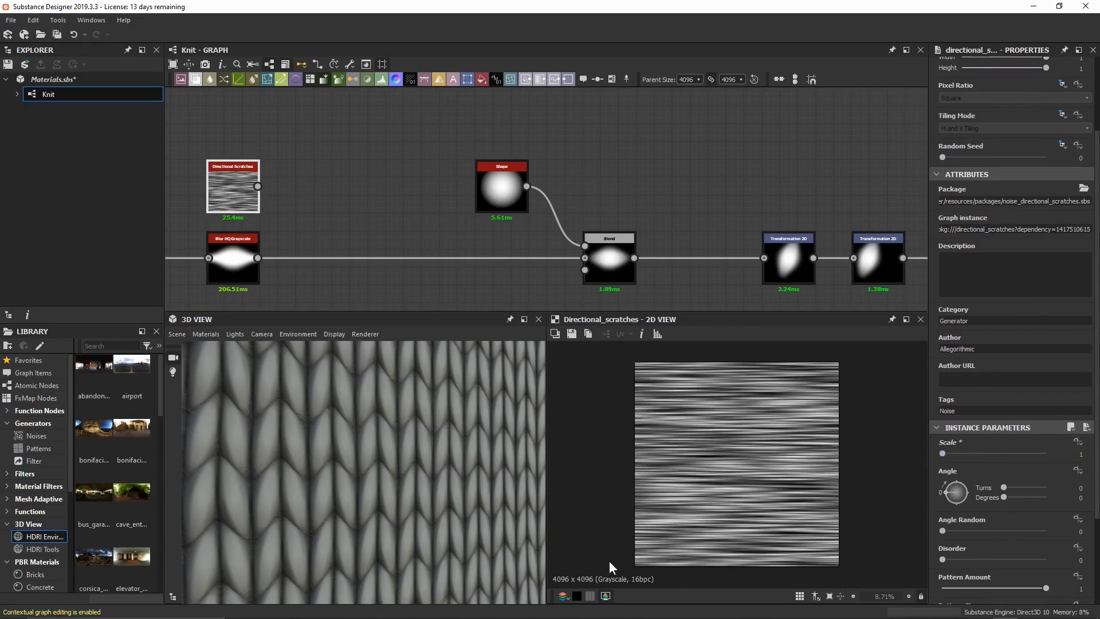
left_click(242, 261)
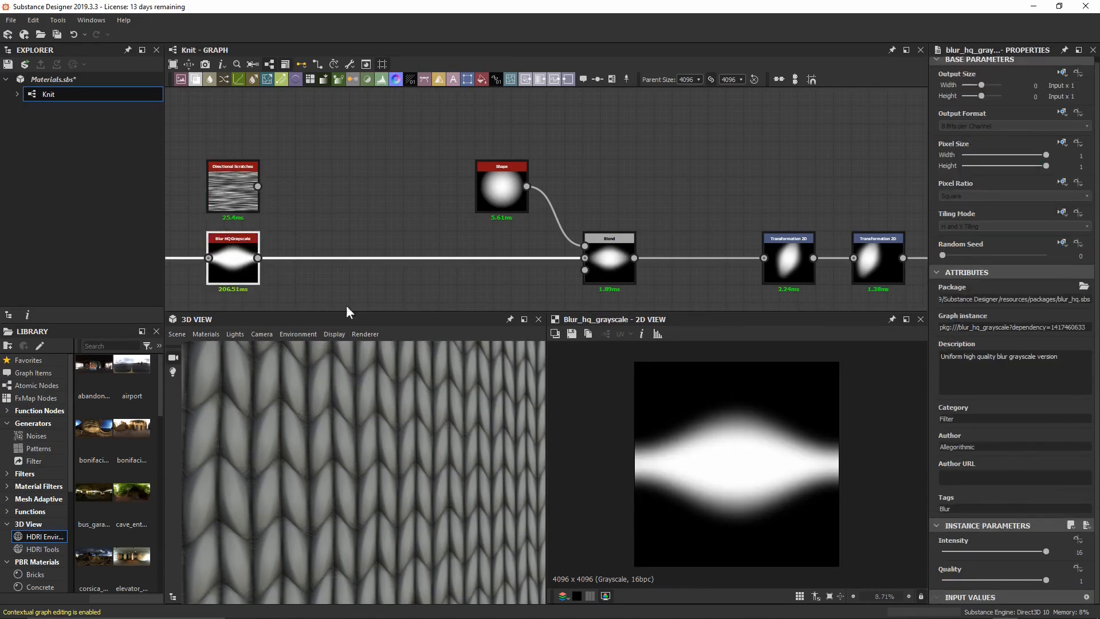
Set the new Directional Scratches' Angle Random to 0.05 and its Pattern Amount to 0.4.
left_click(239, 194)
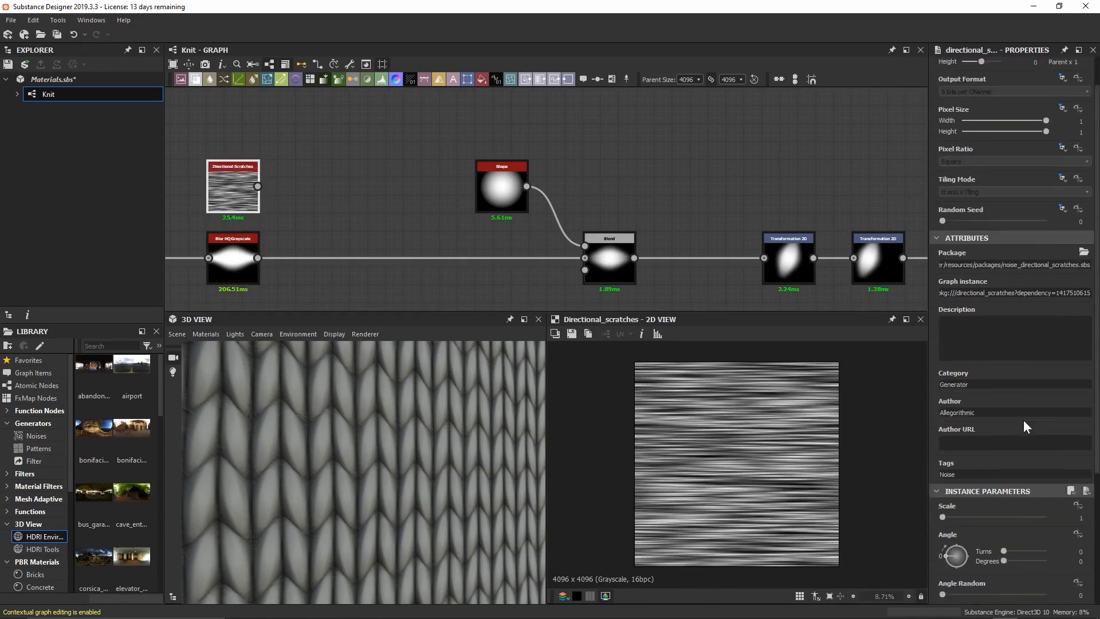
scroll(1024, 422, "down", 4)
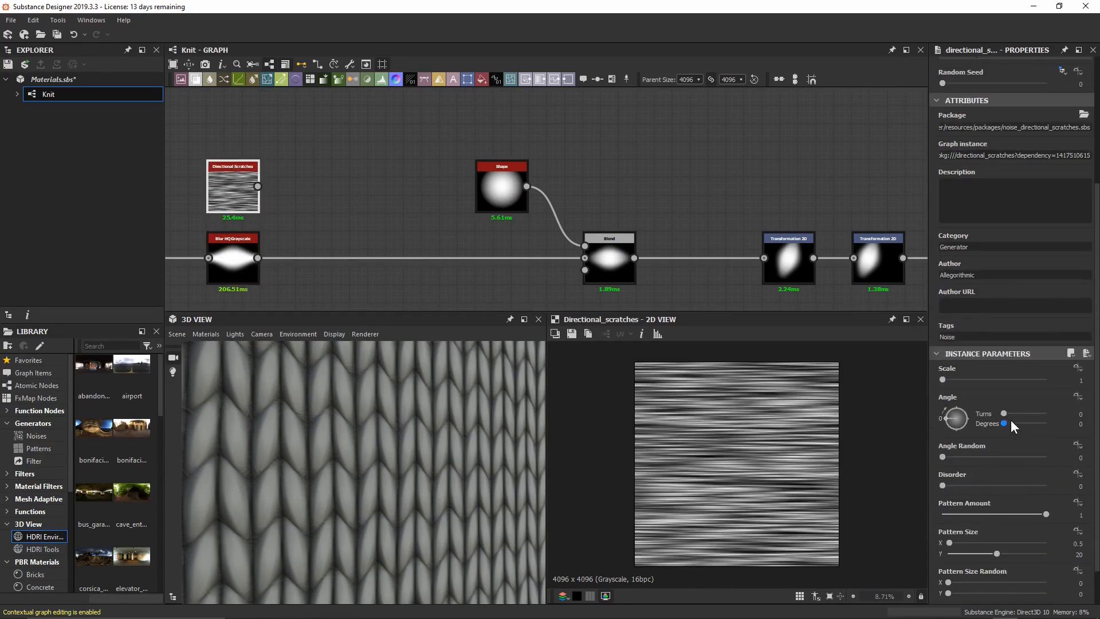
left_click(942, 457)
type("0.")
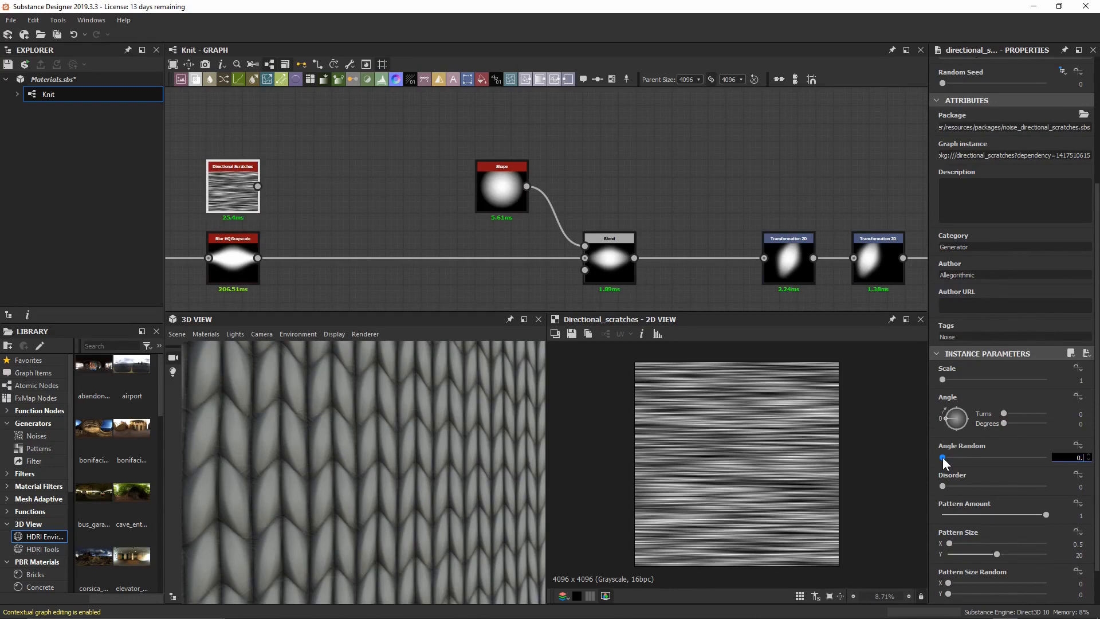
type("05")
key("Return")
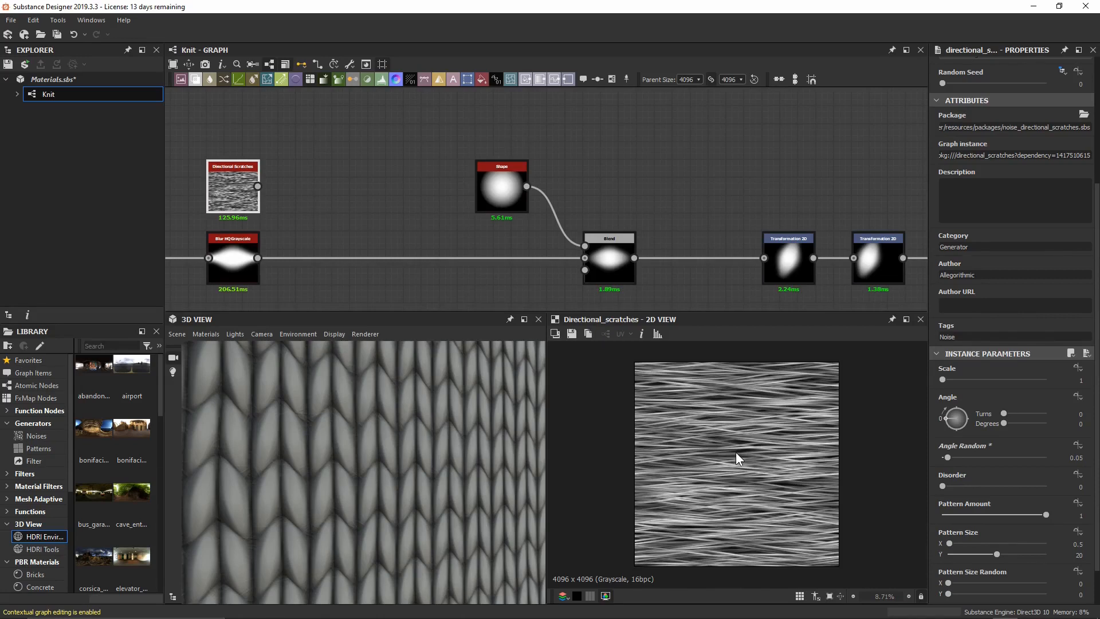
left_click_drag(1046, 514, 982, 507)
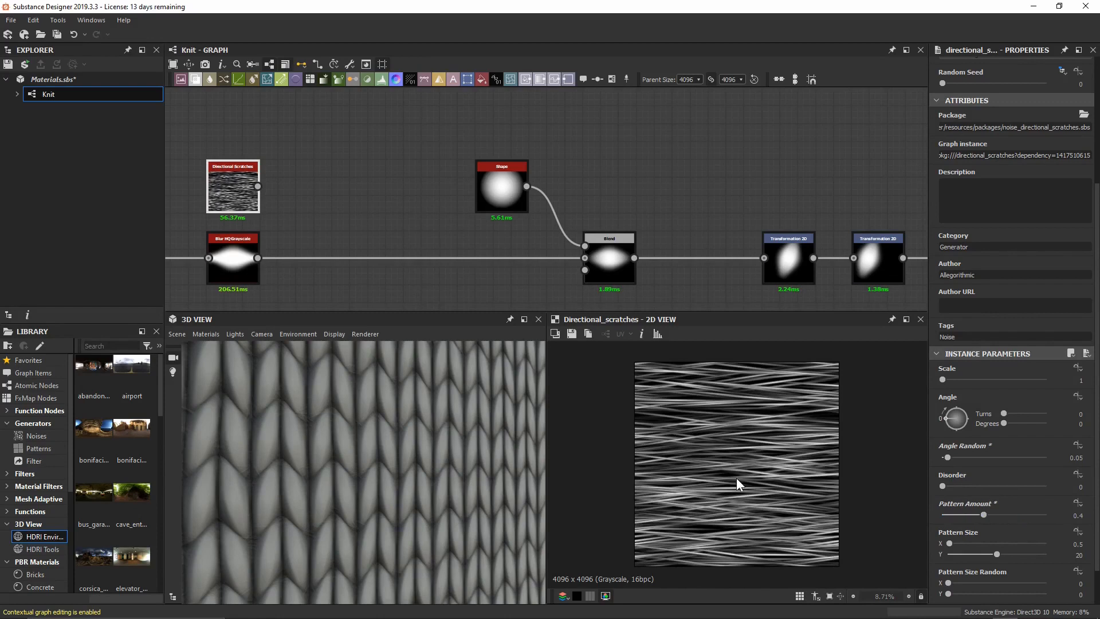
Set the new Directional Scratches' Pattern Size X to 3 and check the pattern's tiling in 2D.
left_click_drag(951, 542, 955, 542)
double_click(955, 544)
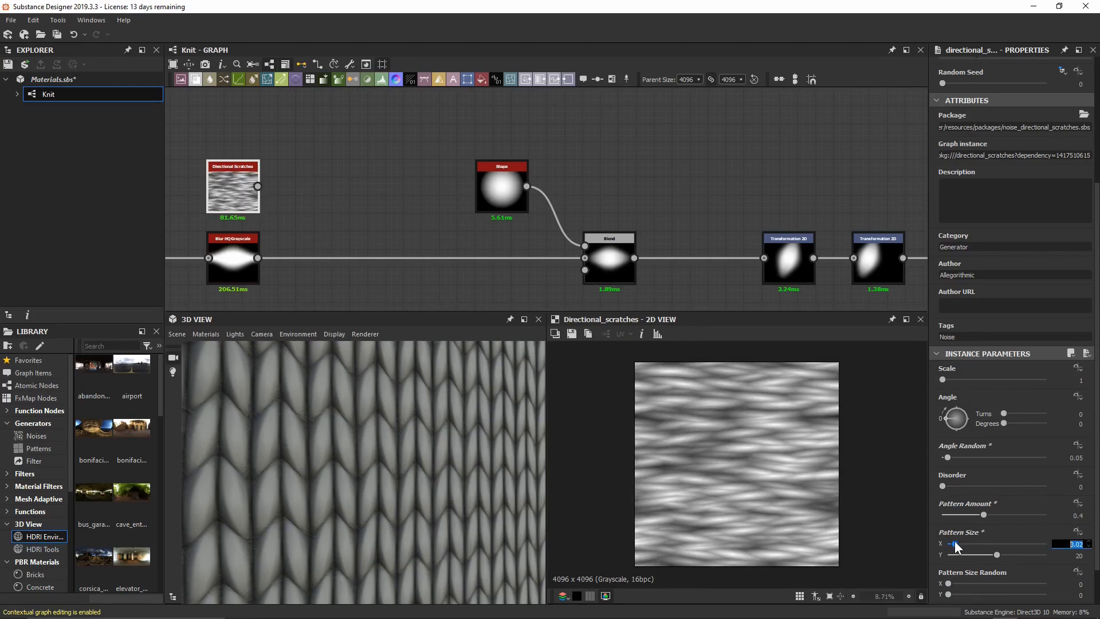
type("3")
key("Return")
key("space")
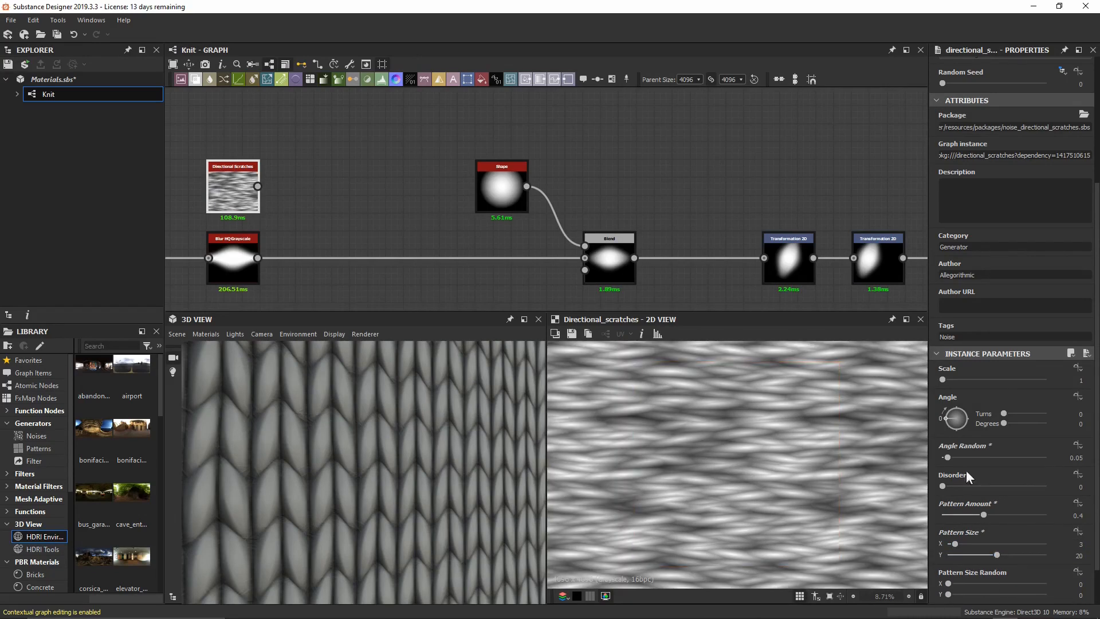
key("space")
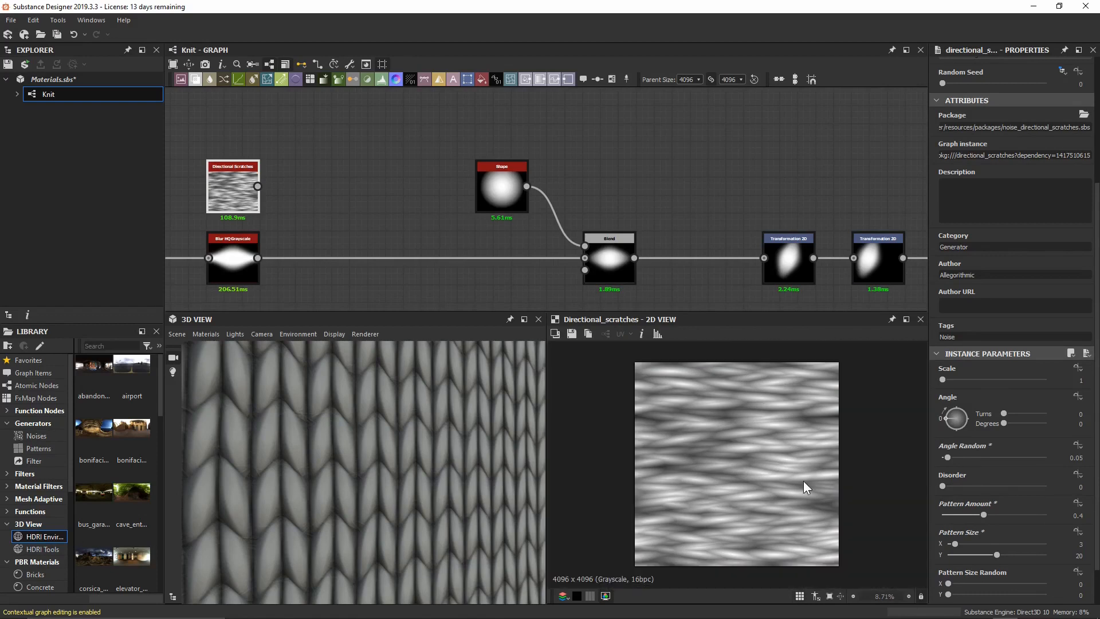
Insert a Blend node after Blur HQ Grayscale and connect the Directional Scratches to its foreground input.
key("space")
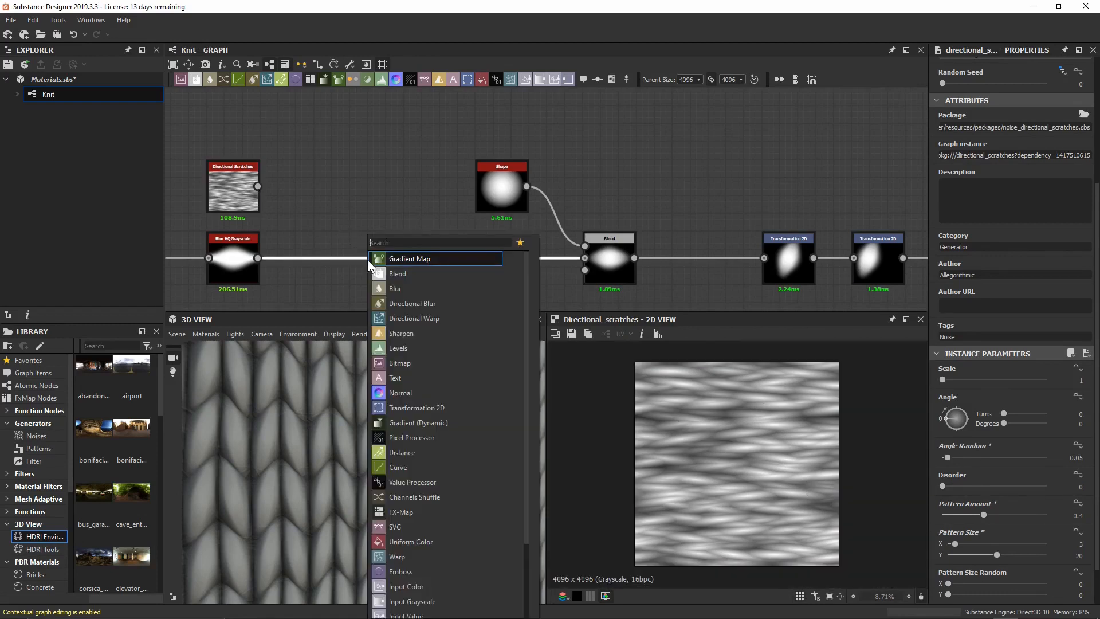
type("blend")
key("Return")
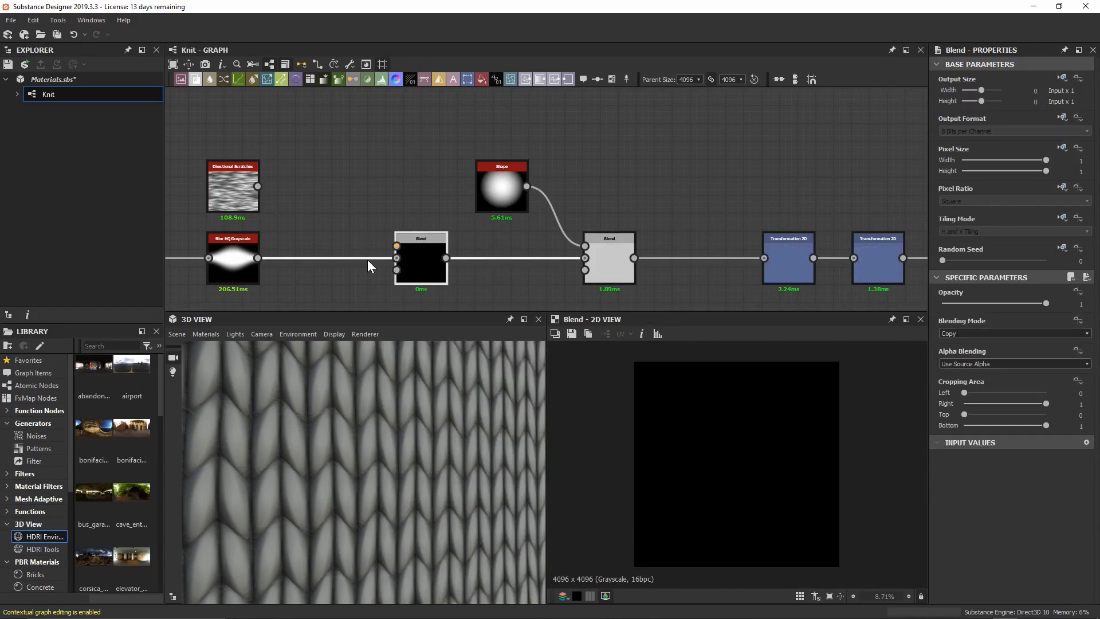
double_click(227, 196)
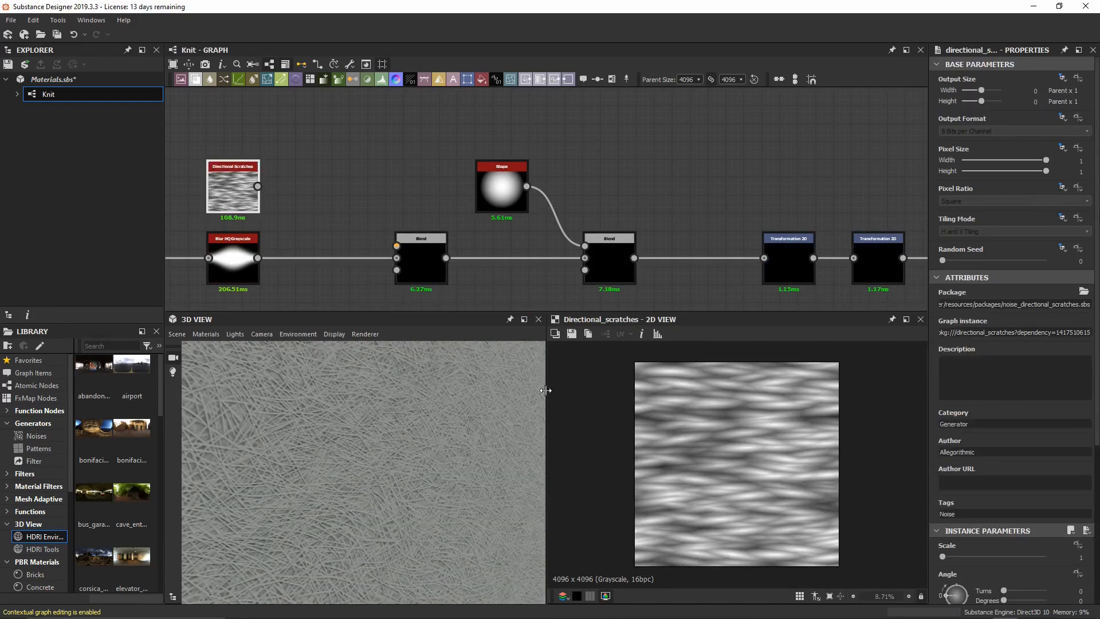
double_click(247, 264)
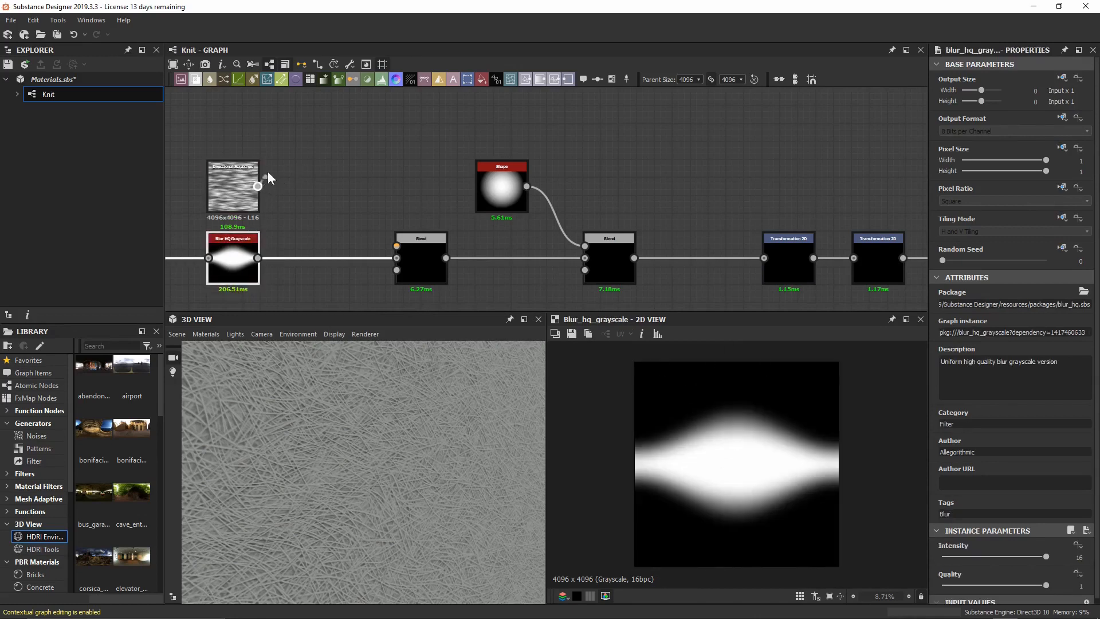
left_click_drag(258, 186, 397, 243)
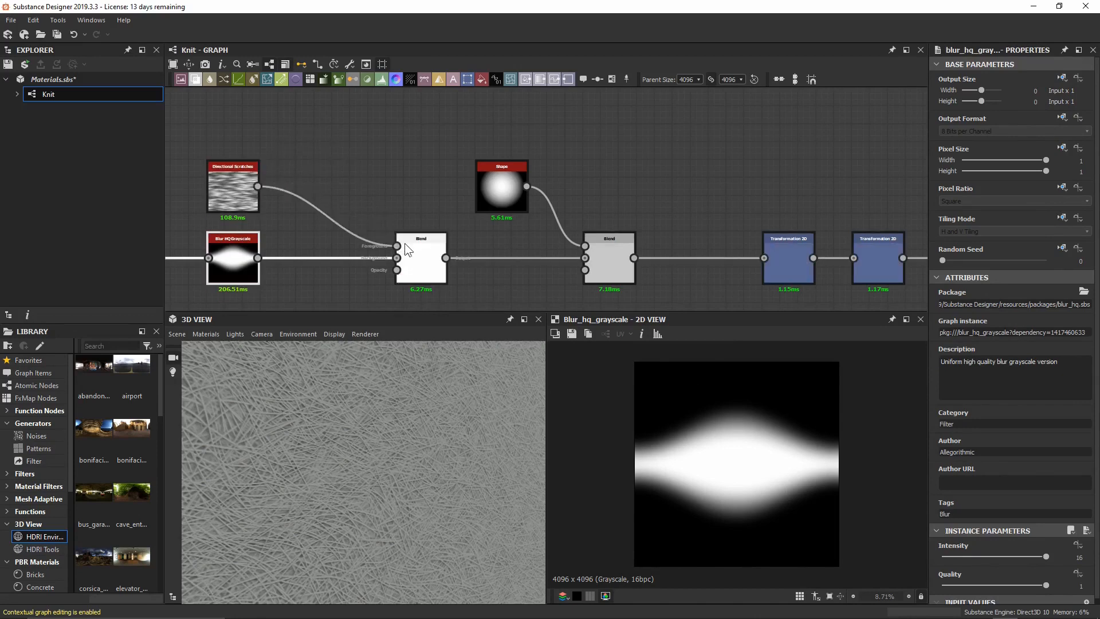
Set the new Blend node's Blending Mode to Multiply and its Opacity to 0.2.
double_click(431, 270)
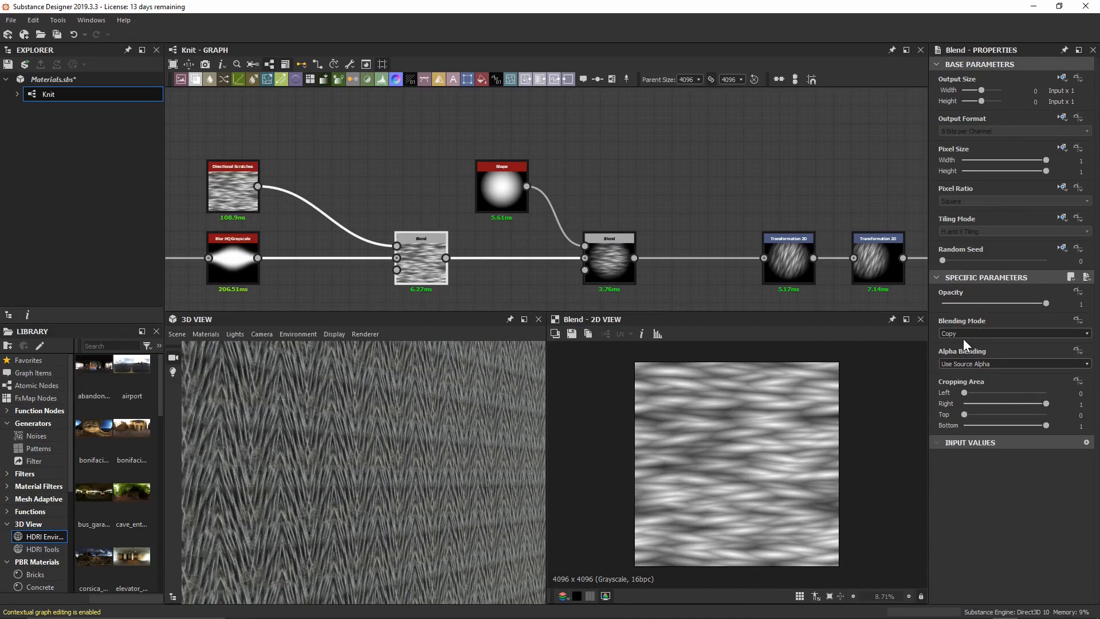
scroll(747, 433, "up", 4)
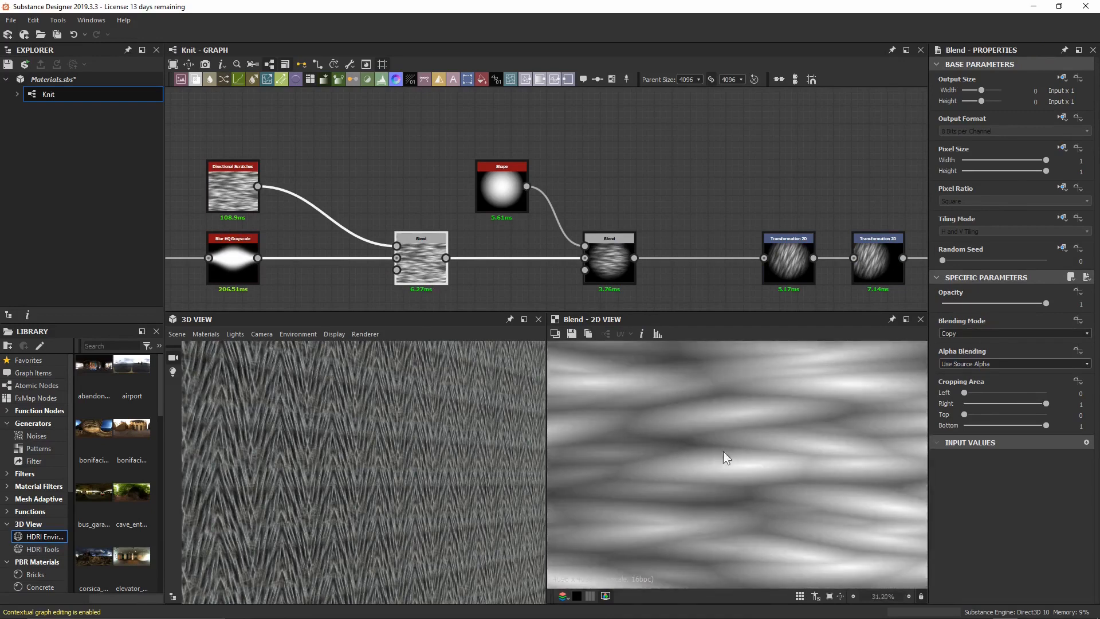
scroll(762, 452, "down", 2)
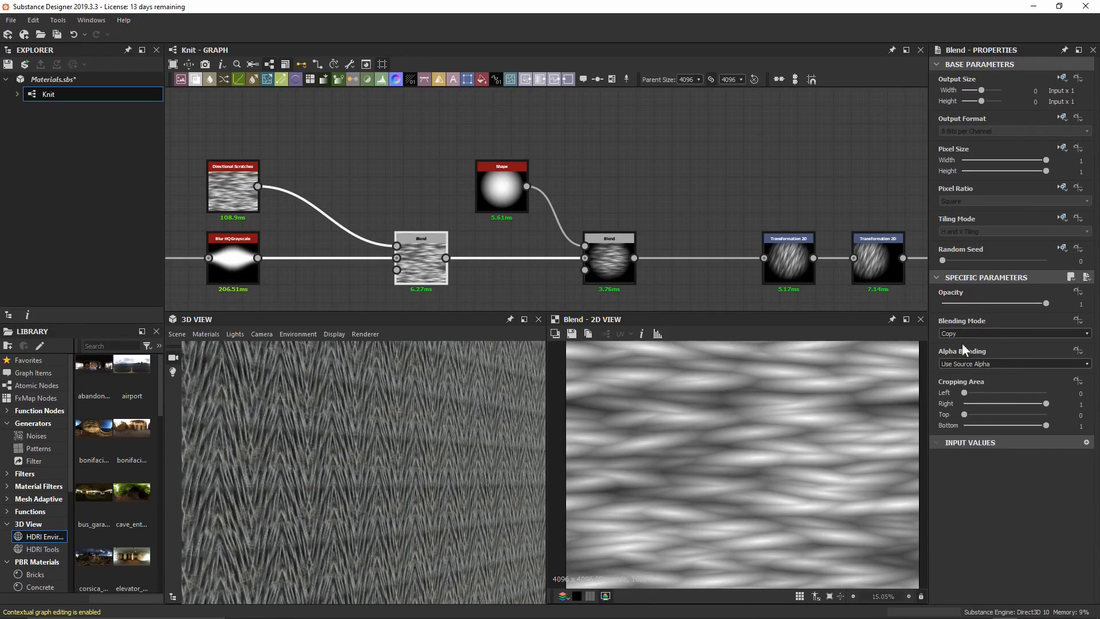
left_click(978, 333)
left_click(982, 363)
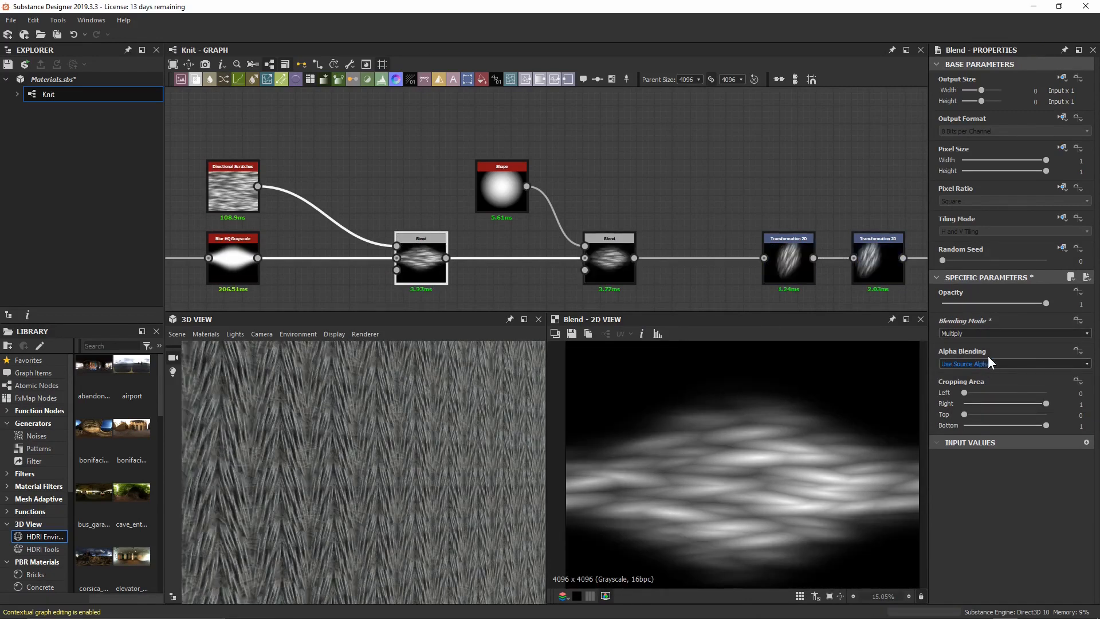
mouse_move(1007, 304)
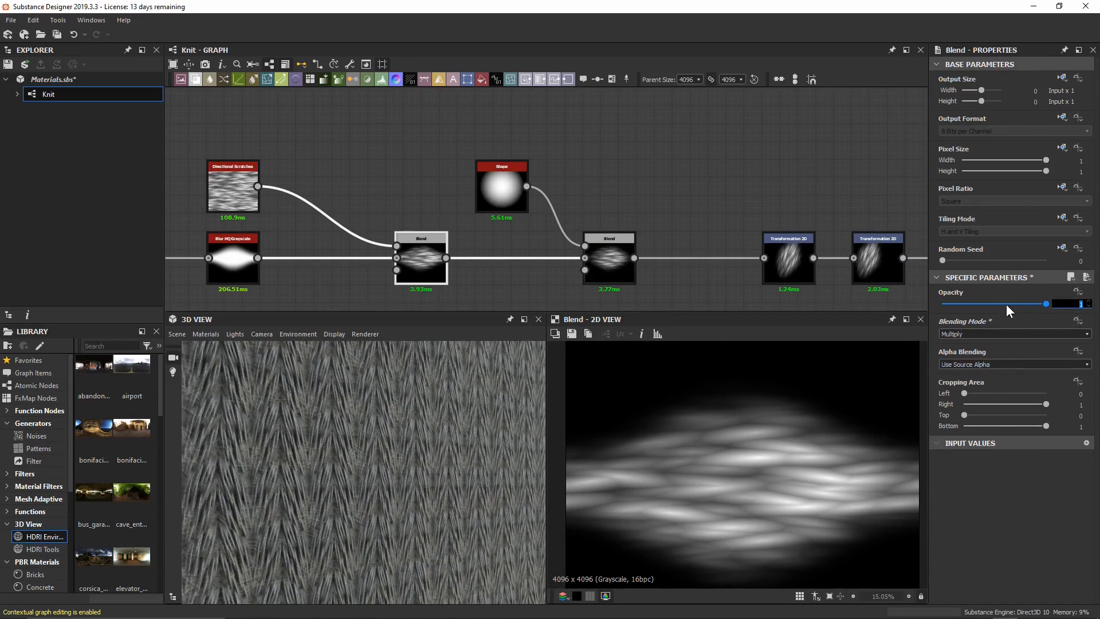
type("0.2")
key("Return")
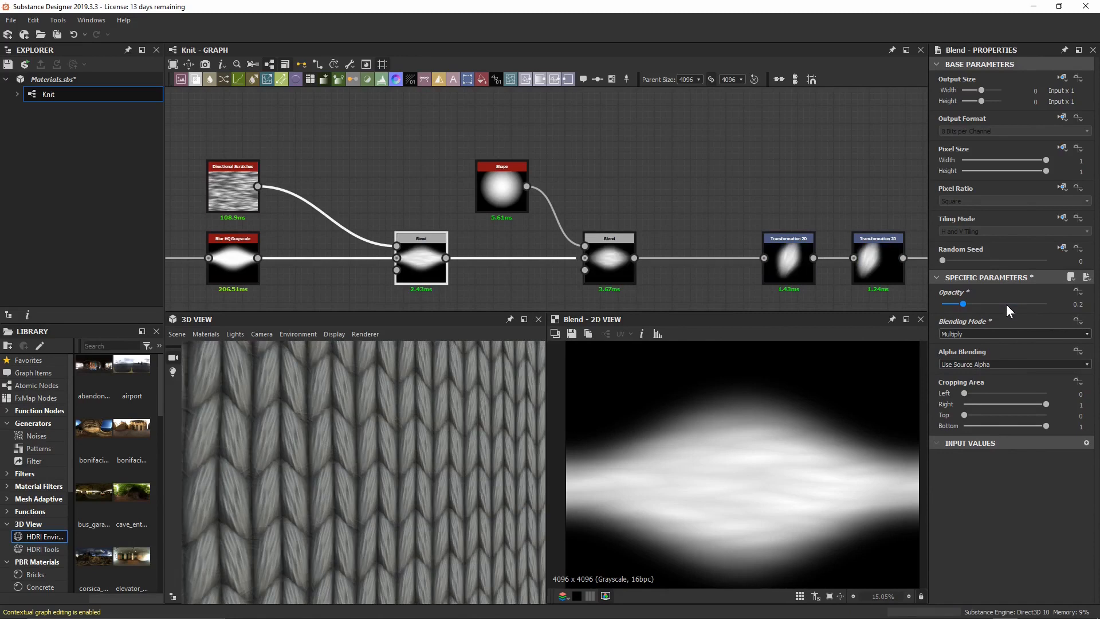
Examine the fibre detail on the knit in 3D and through the following Blend and Transformation 2D nodes.
middle_click_drag(799, 476, 804, 447)
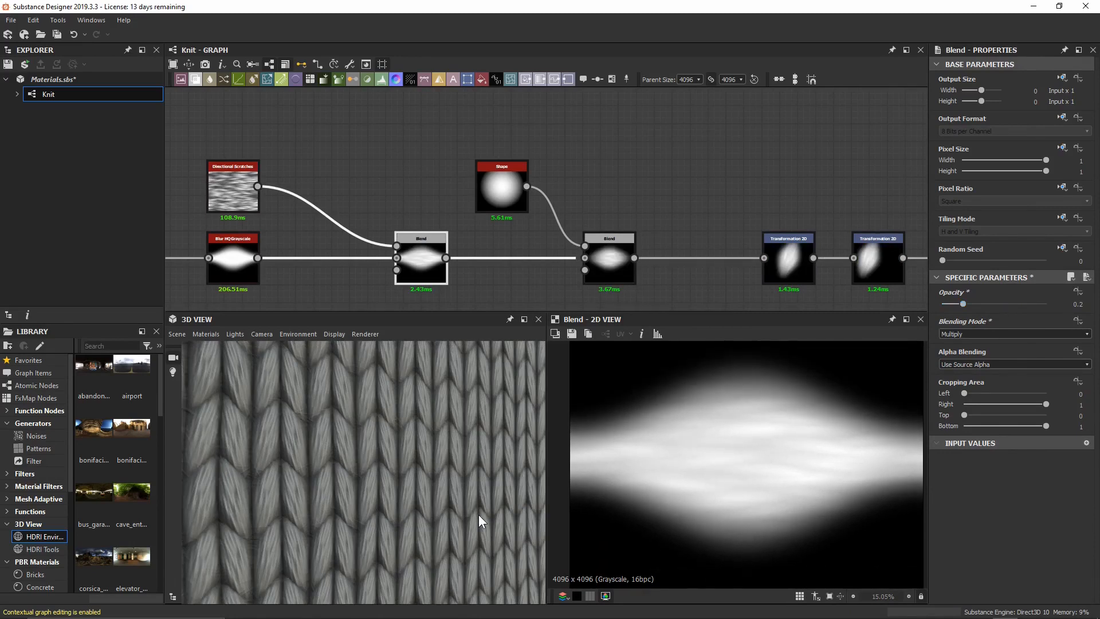
scroll(451, 490, "up", 8)
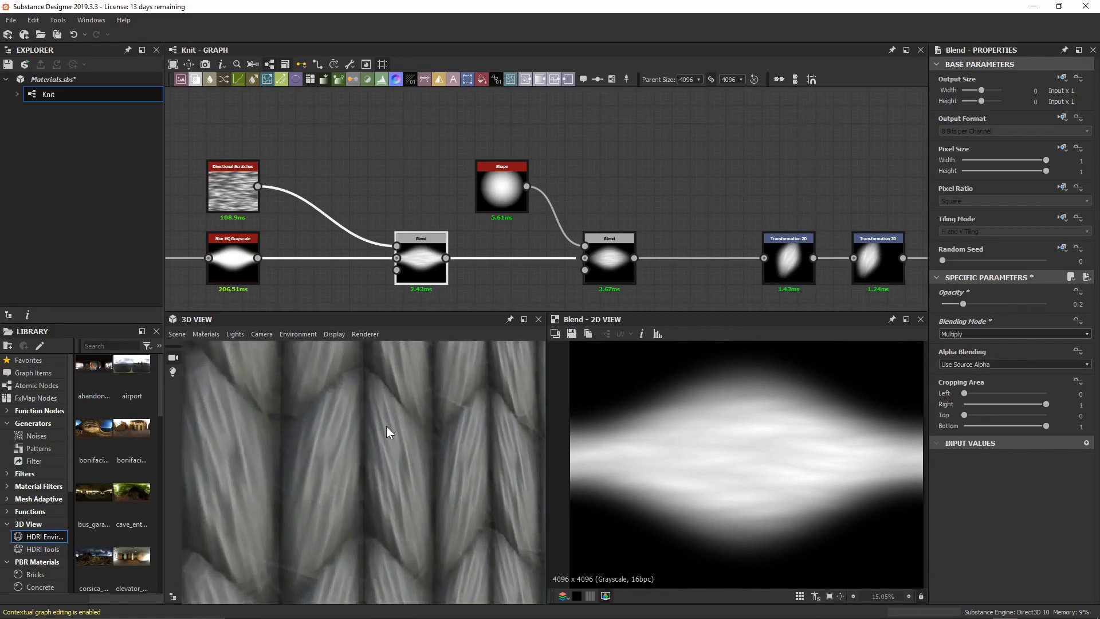
scroll(387, 427, "down", 6)
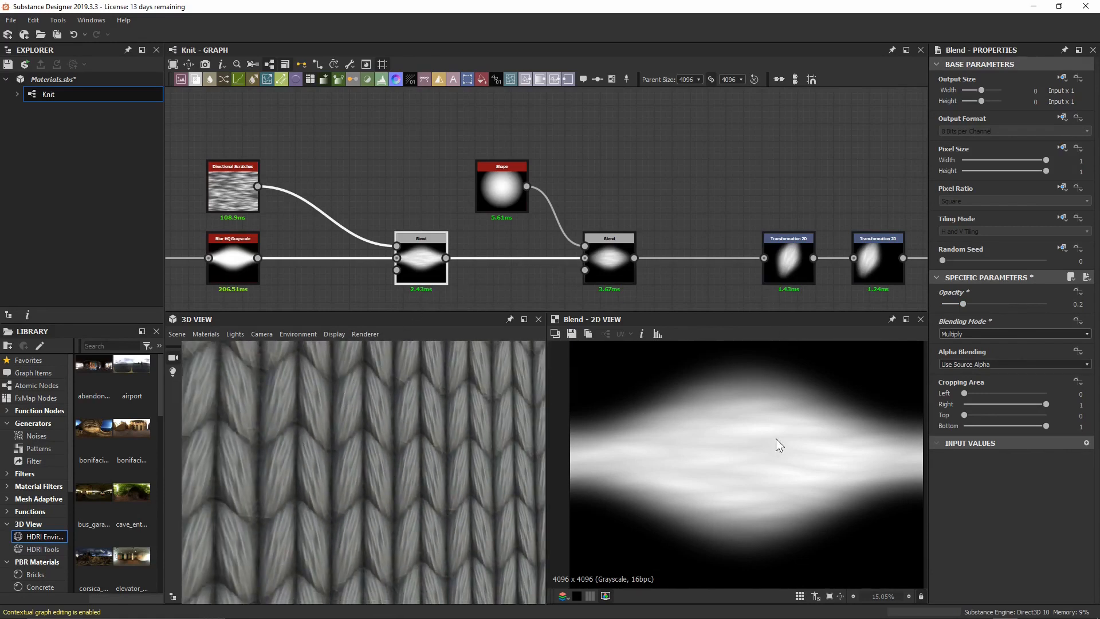
scroll(776, 438, "down", 1)
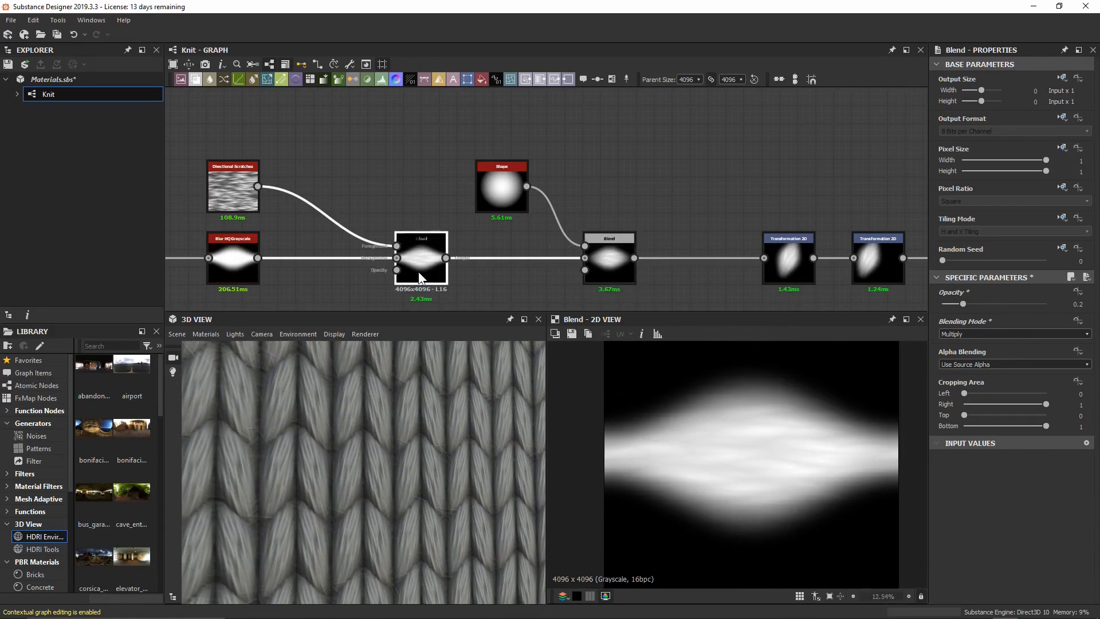
left_click(616, 275)
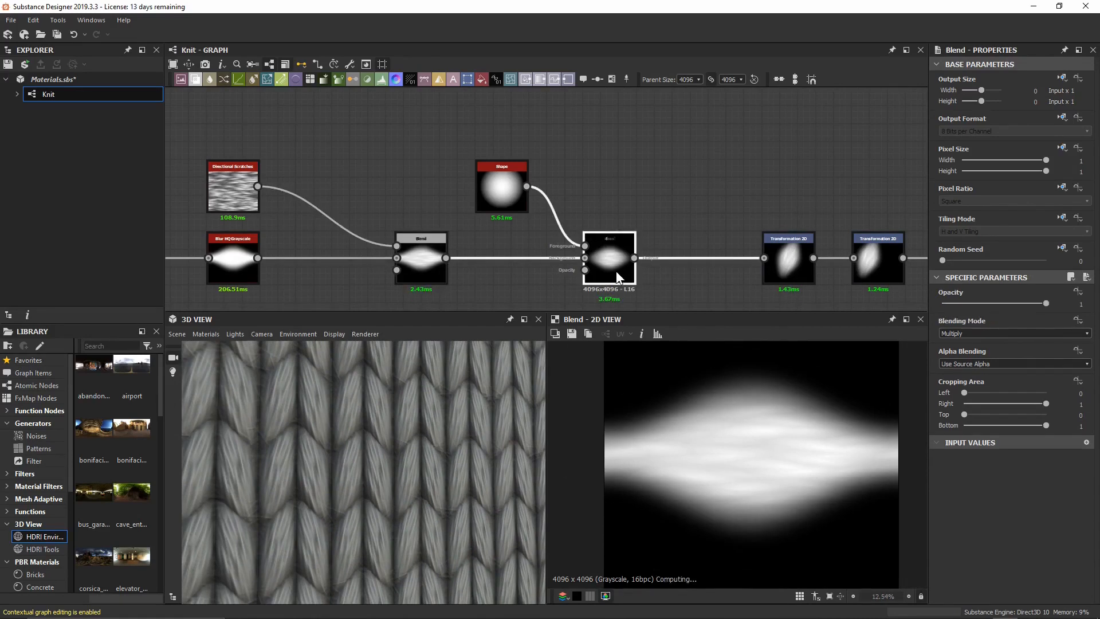
middle_click_drag(830, 278, 548, 272)
left_click(507, 260)
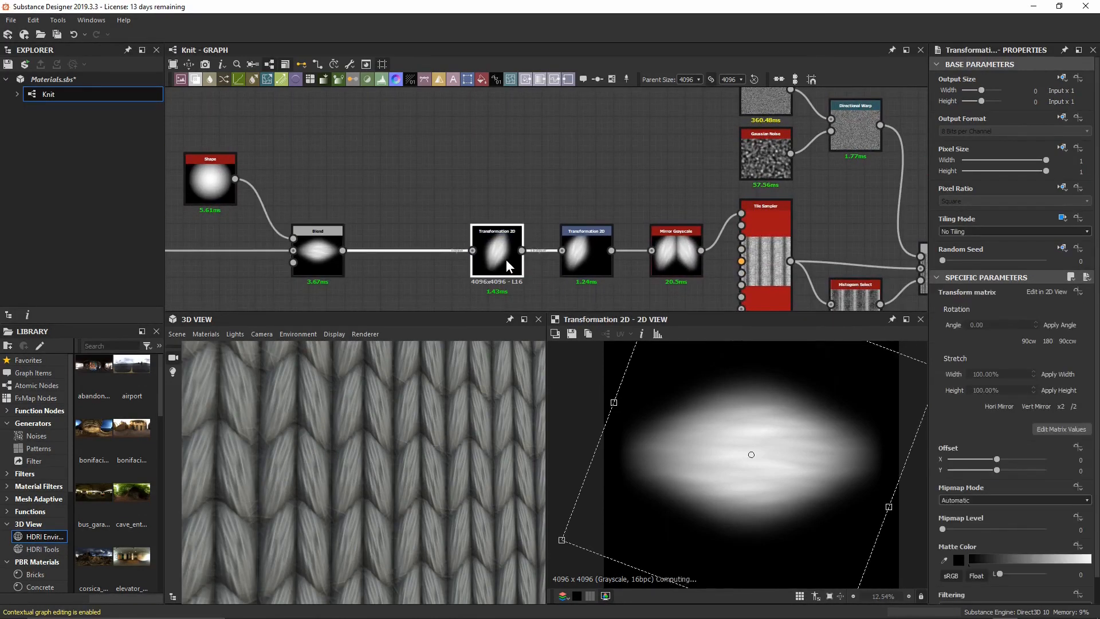
left_click(599, 255)
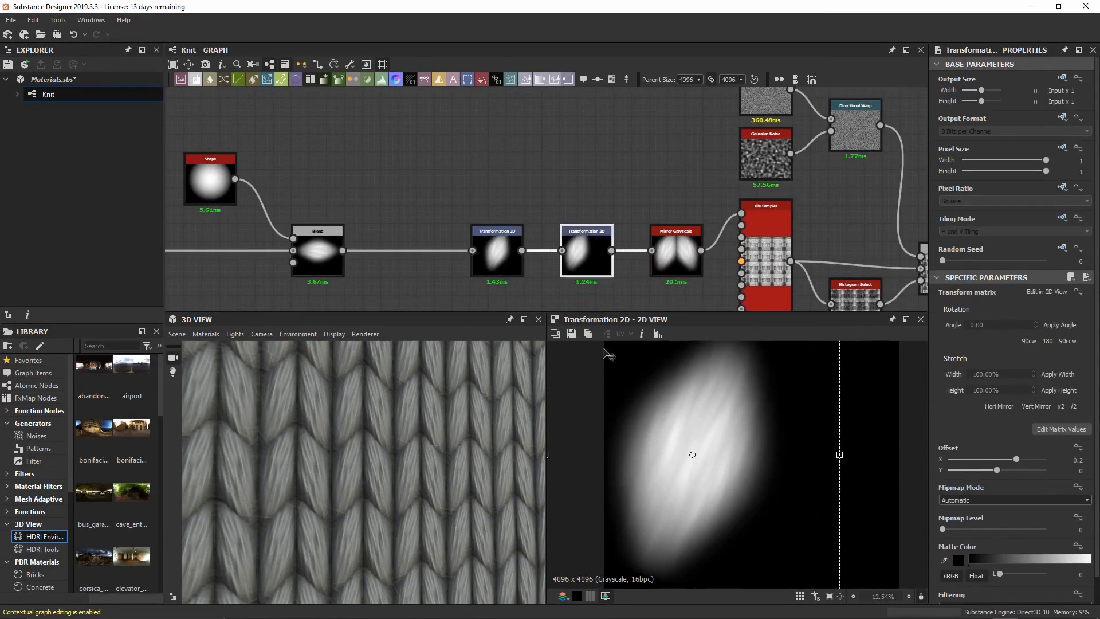
middle_click_drag(698, 284, 589, 261)
left_click(564, 235)
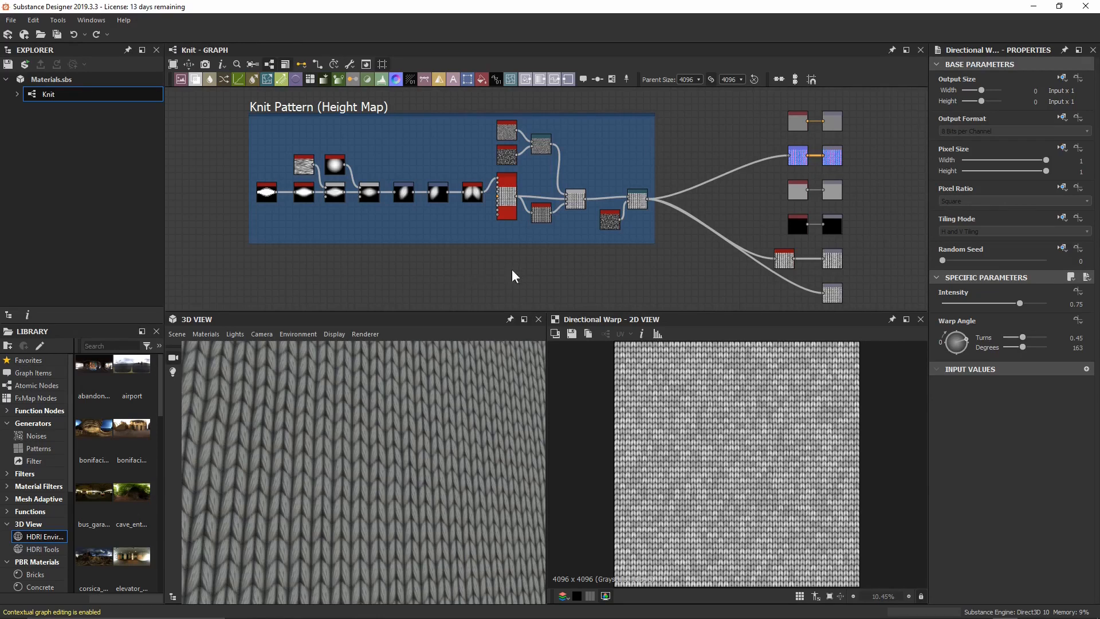
Try a teal and an orange output colour on the Uniform Color node feeding Base Color, viewing the result in 3D.
middle_click_drag(876, 136, 718, 211)
scroll(593, 252, "up", 3)
scroll(593, 250, "up", 2)
scroll(584, 228, "up", 2)
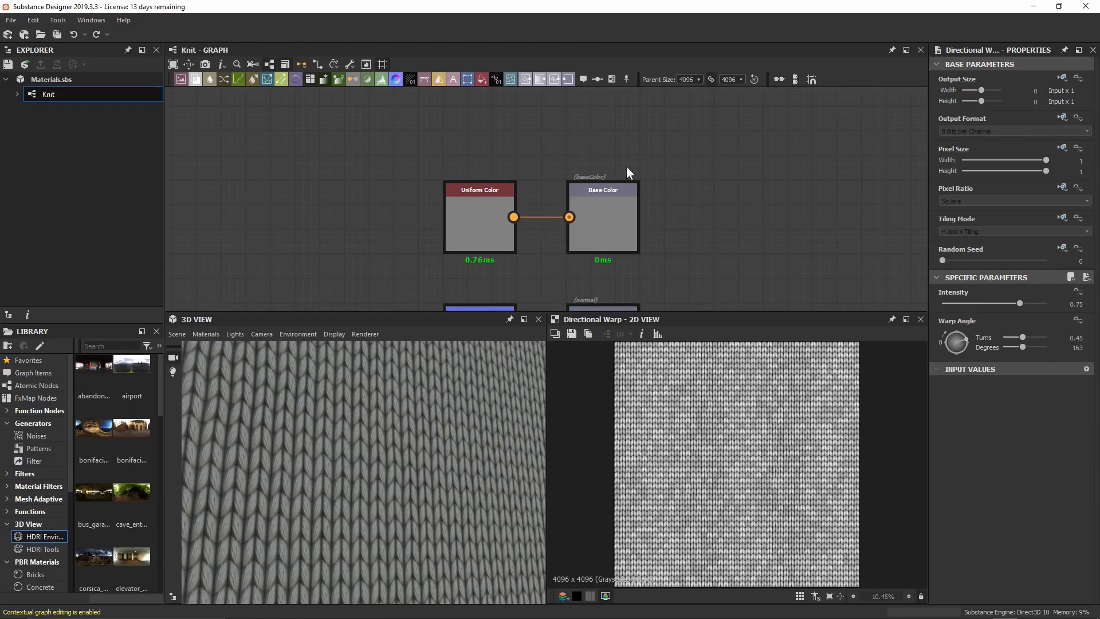
middle_click_drag(416, 248, 453, 221)
left_click(511, 177)
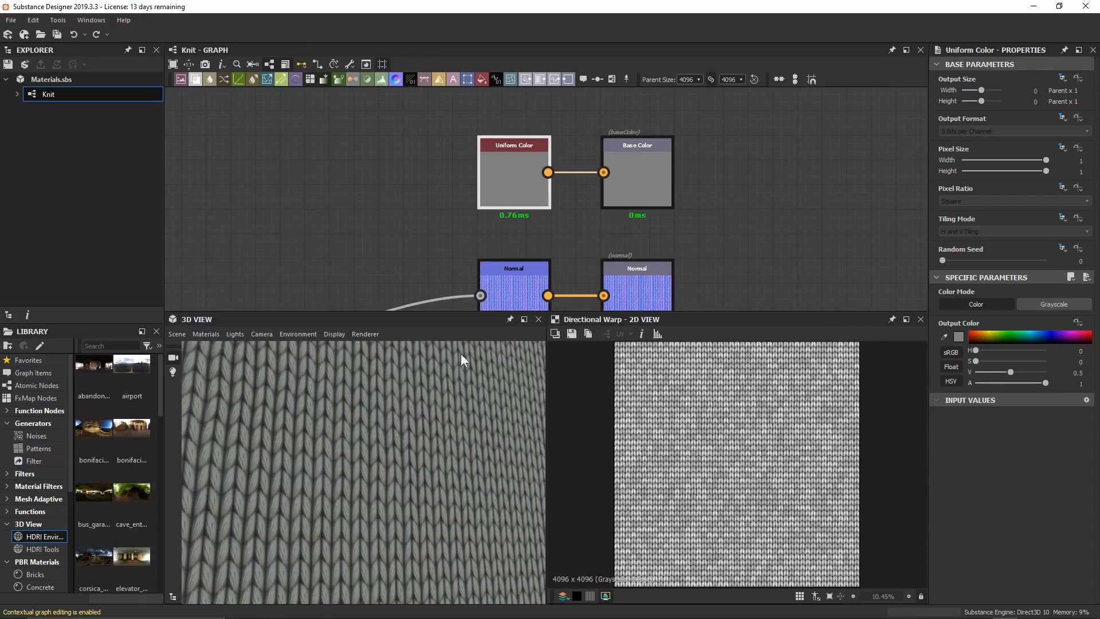
mouse_move(379, 411)
left_mouse_down()
mouse_move(442, 411)
mouse_move(395, 409)
mouse_move(393, 421)
left_mouse_up()
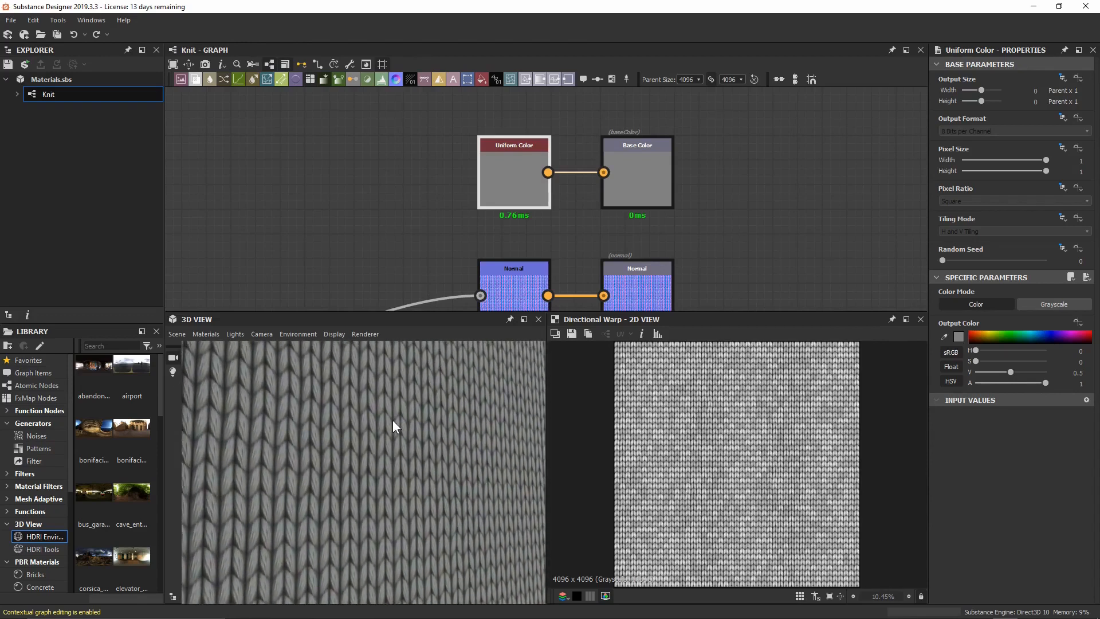
left_click_drag(986, 336, 1028, 338)
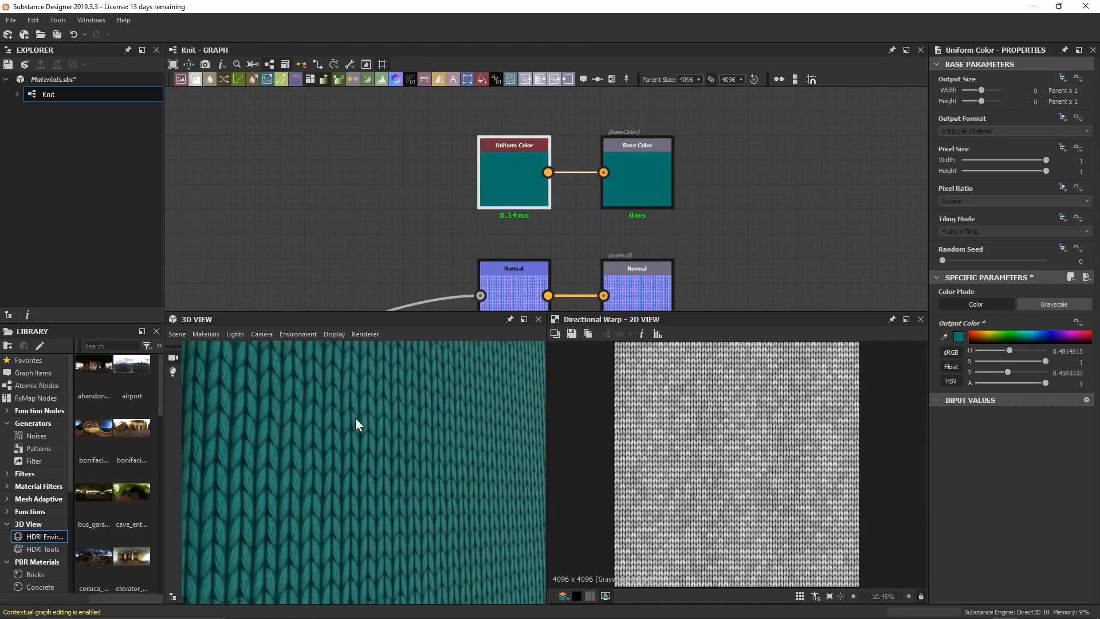
left_click_drag(355, 424, 394, 439)
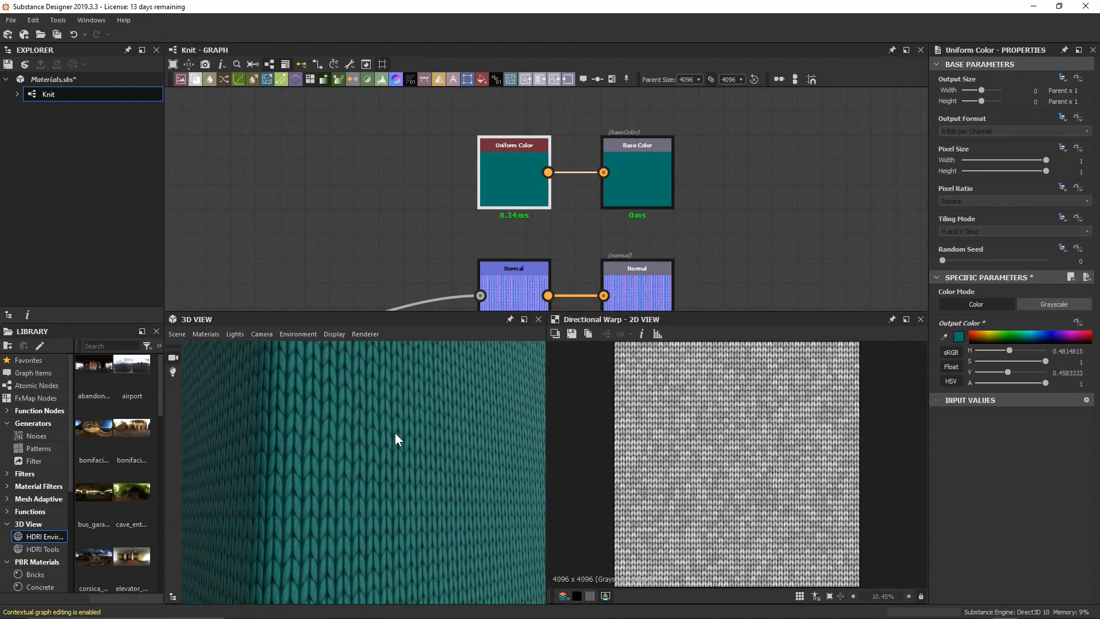
left_click(977, 335)
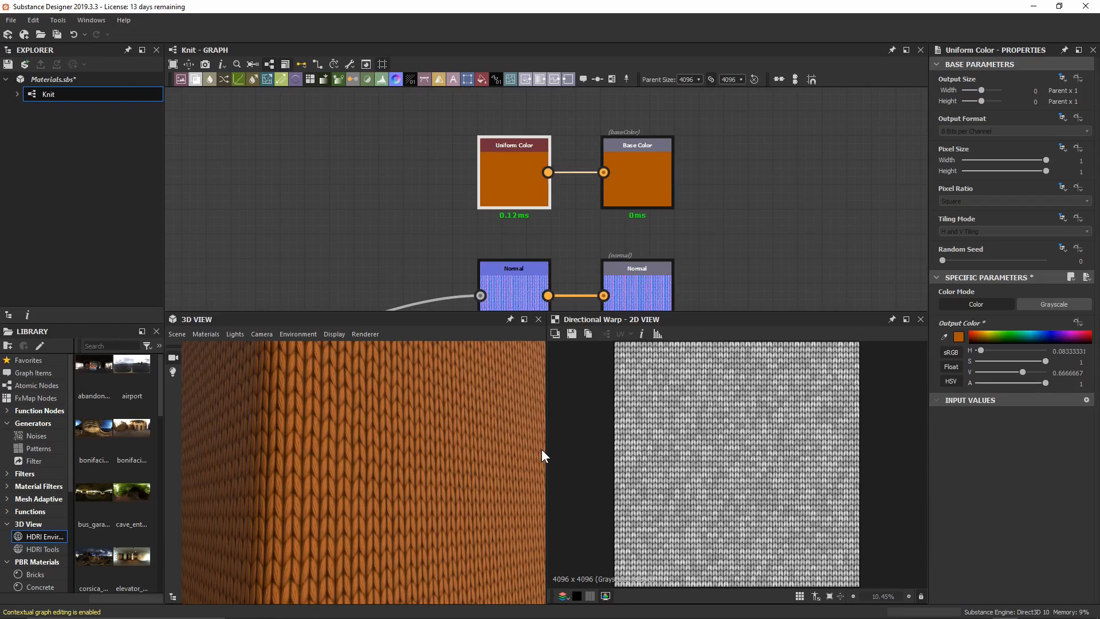
left_click(458, 186)
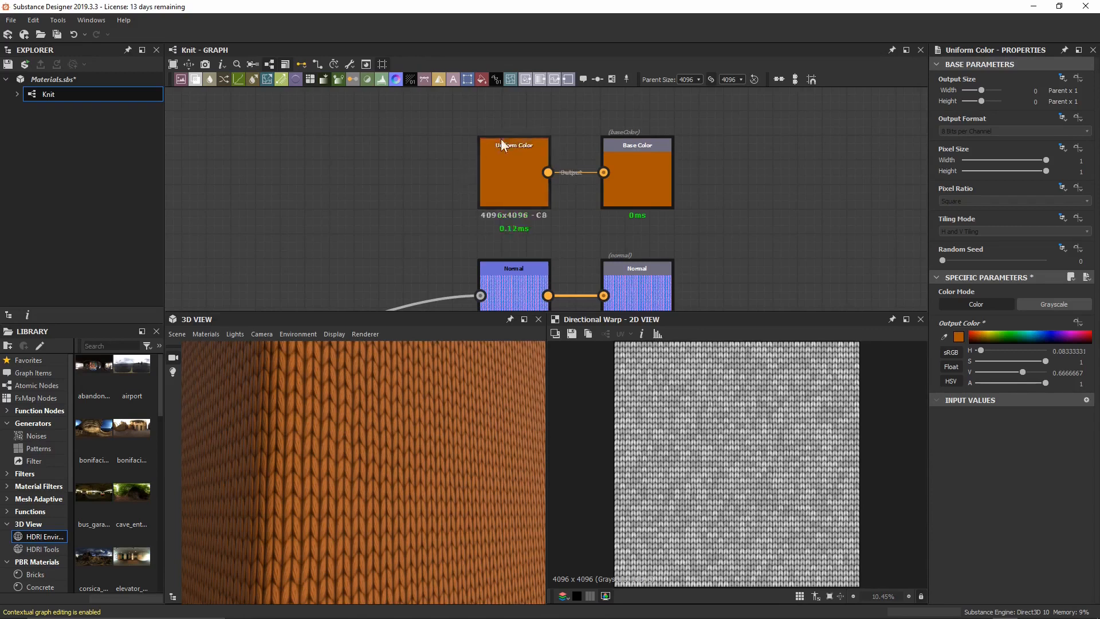
Set the Base Color's Uniform Color to a light grey with value 0.65 and save the package.
left_click(945, 337)
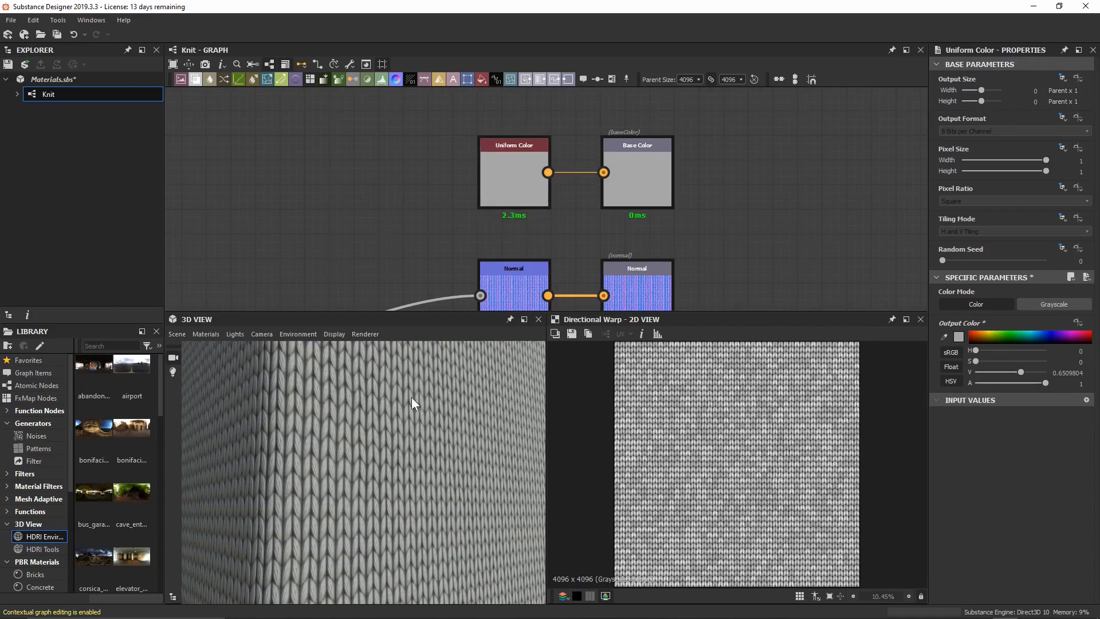
left_click_drag(412, 397, 402, 469)
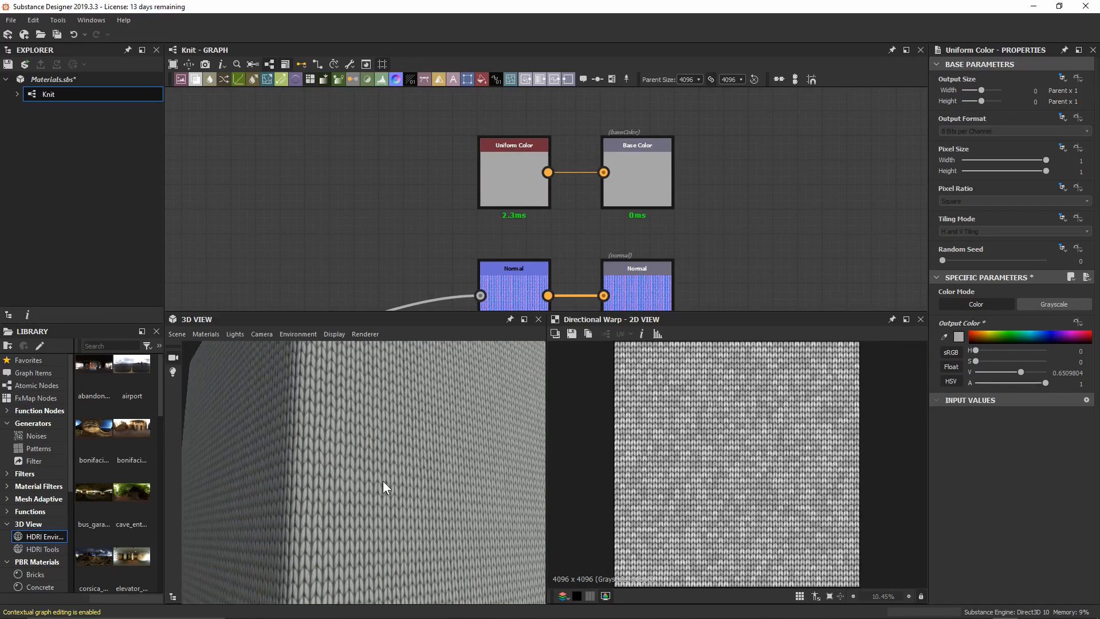
key("ctrl+s")
Display the Normal node in 2D and examine its stitch detail against the knit in the 3D view.
middle_click_drag(443, 194, 439, 183)
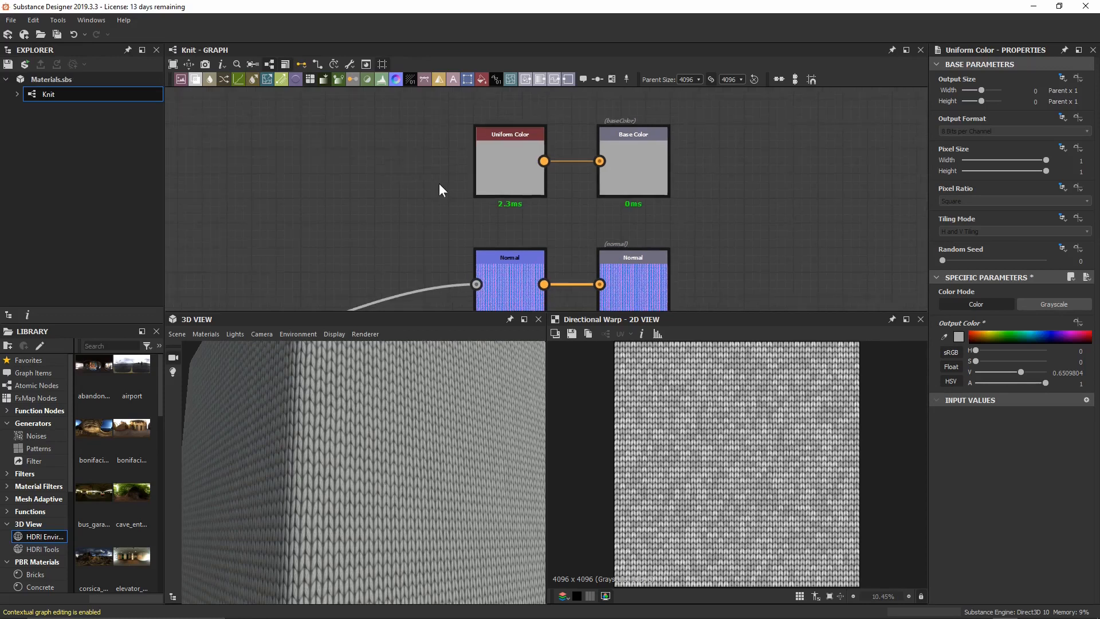
middle_click_drag(417, 251, 427, 181)
scroll(424, 172, "down", 2)
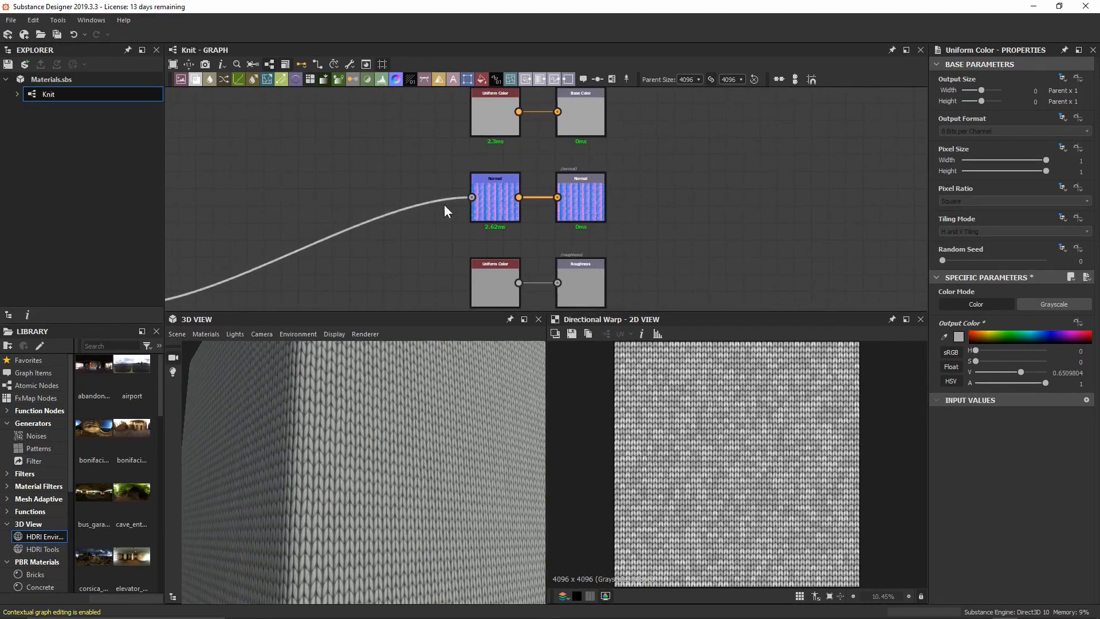
left_click(491, 208)
scroll(727, 425, "up", 8)
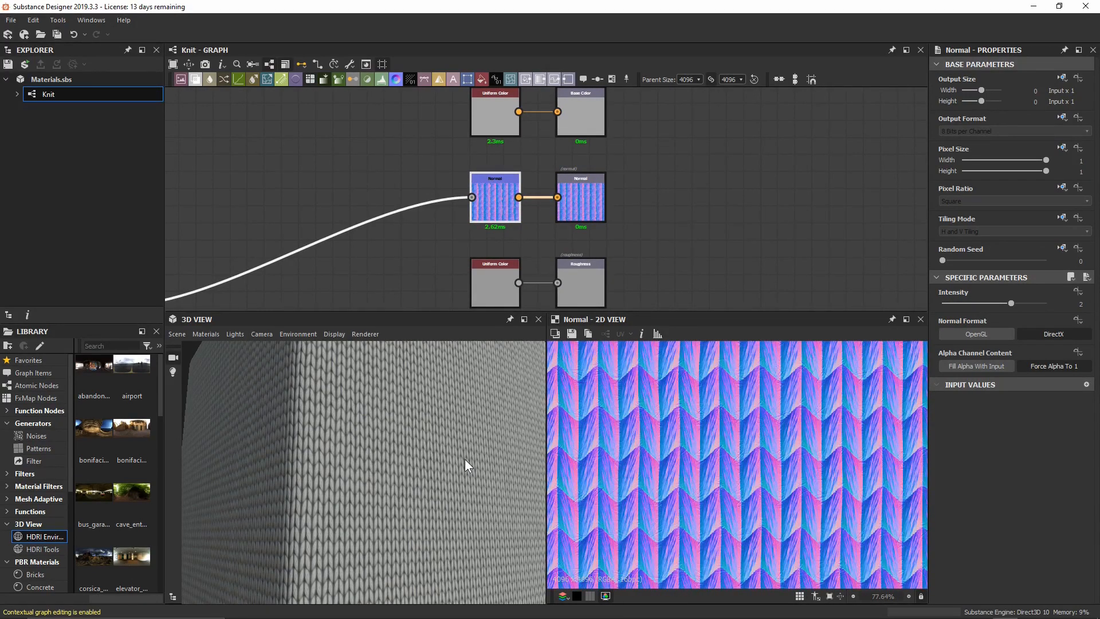
mouse_move(465, 460)
left_mouse_down()
mouse_move(423, 458)
mouse_move(468, 464)
left_mouse_up()
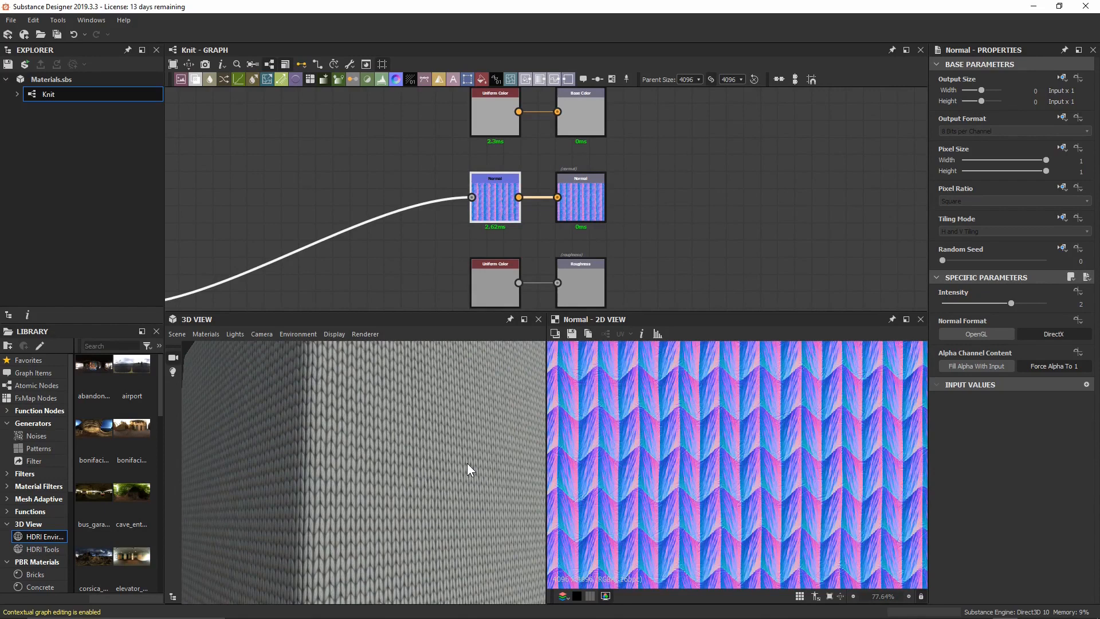
Examine the Roughness output and the Normal node's map in 2D against the knit stitches in the 3D view.
middle_click_drag(570, 172, 594, 135)
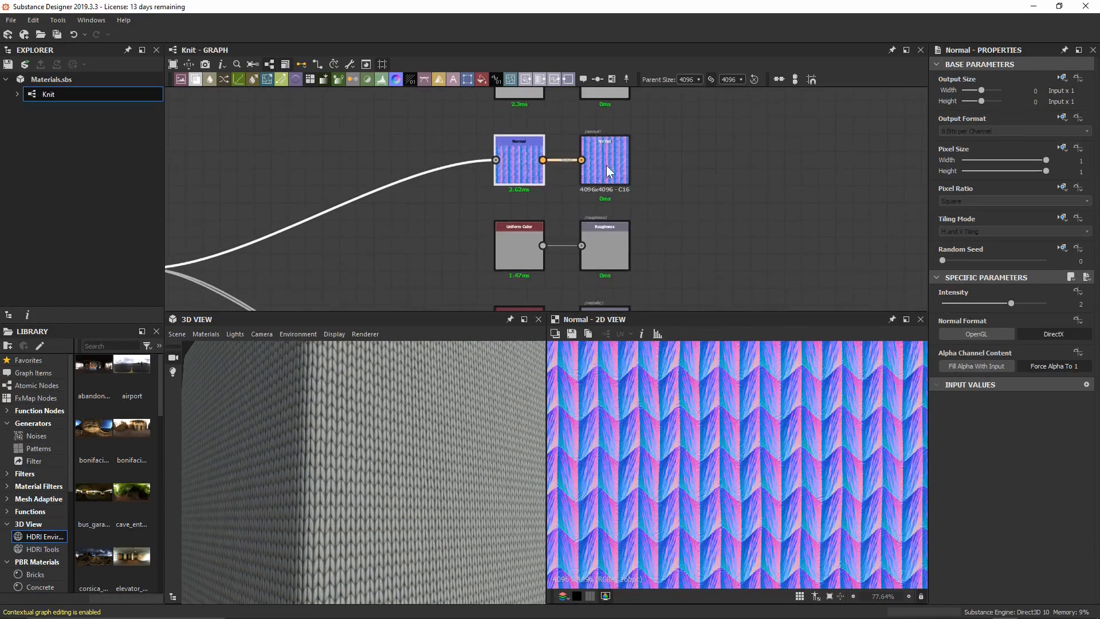
double_click(608, 239)
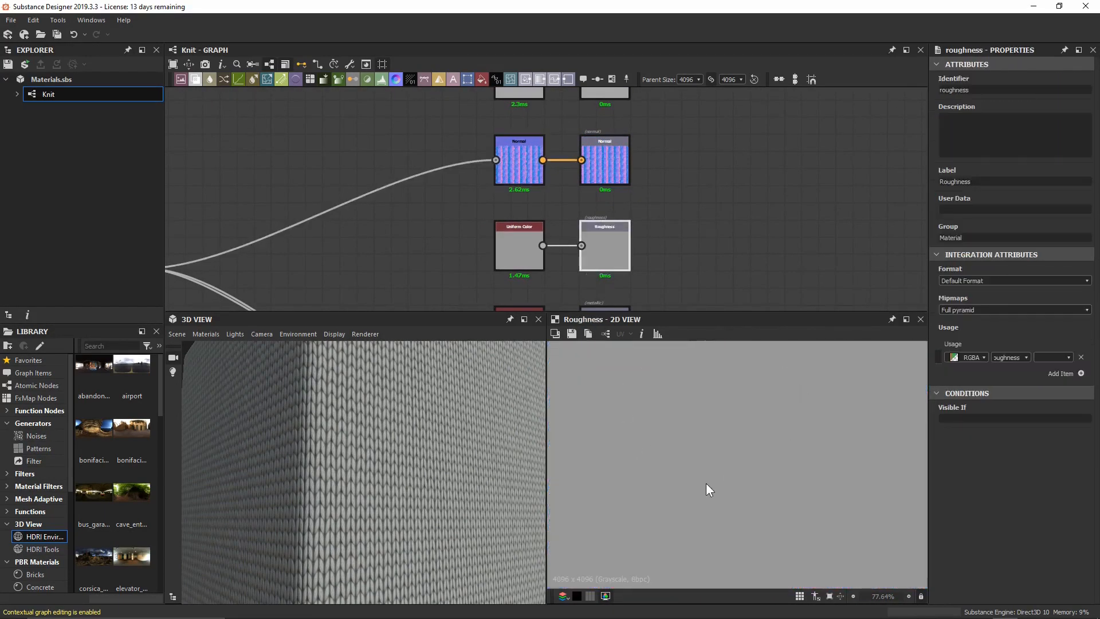
key("f")
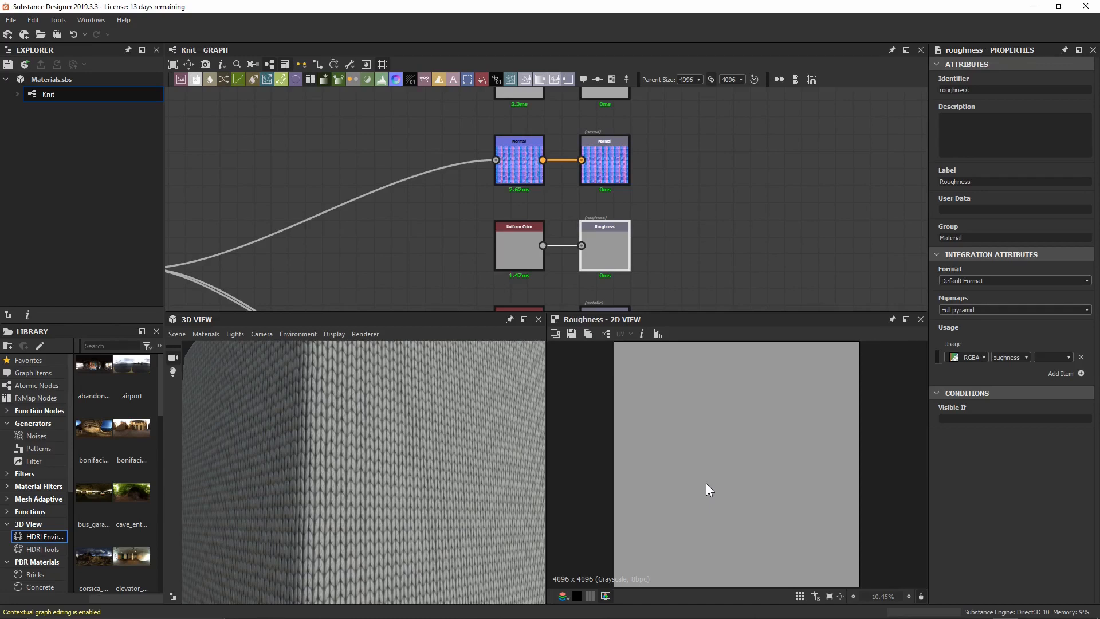
left_click_drag(446, 435, 428, 438)
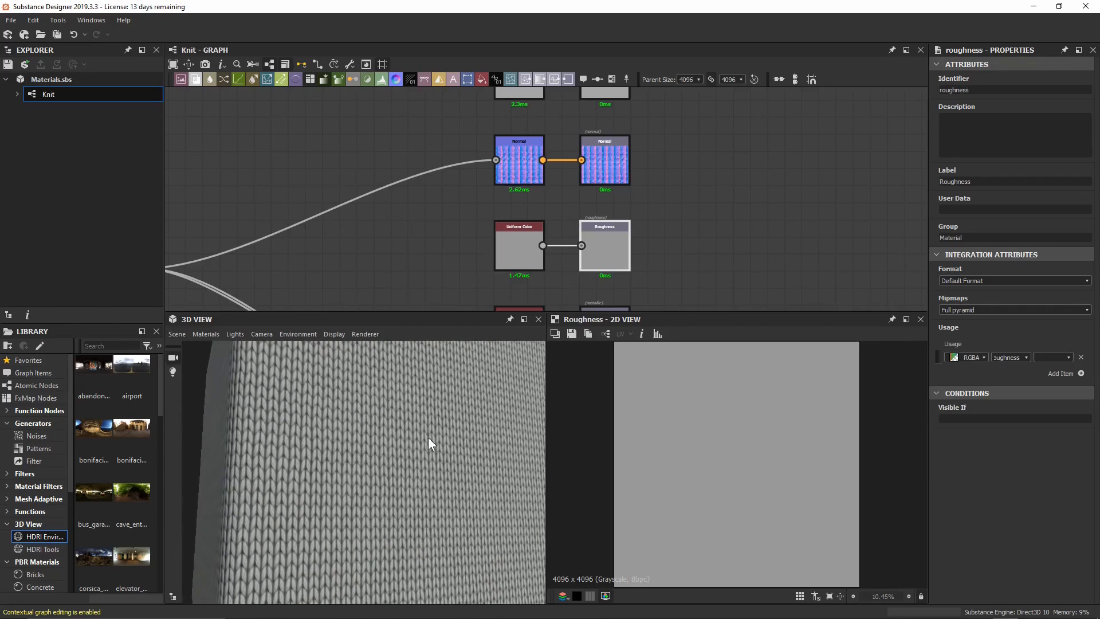
right_click_drag(332, 463, 408, 261)
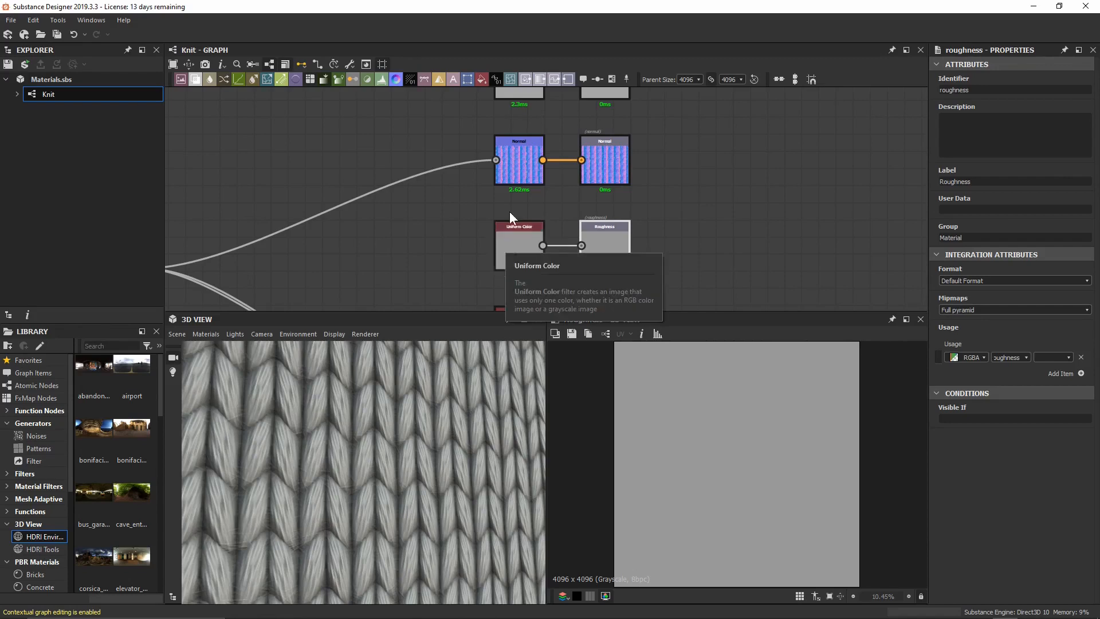
double_click(513, 170)
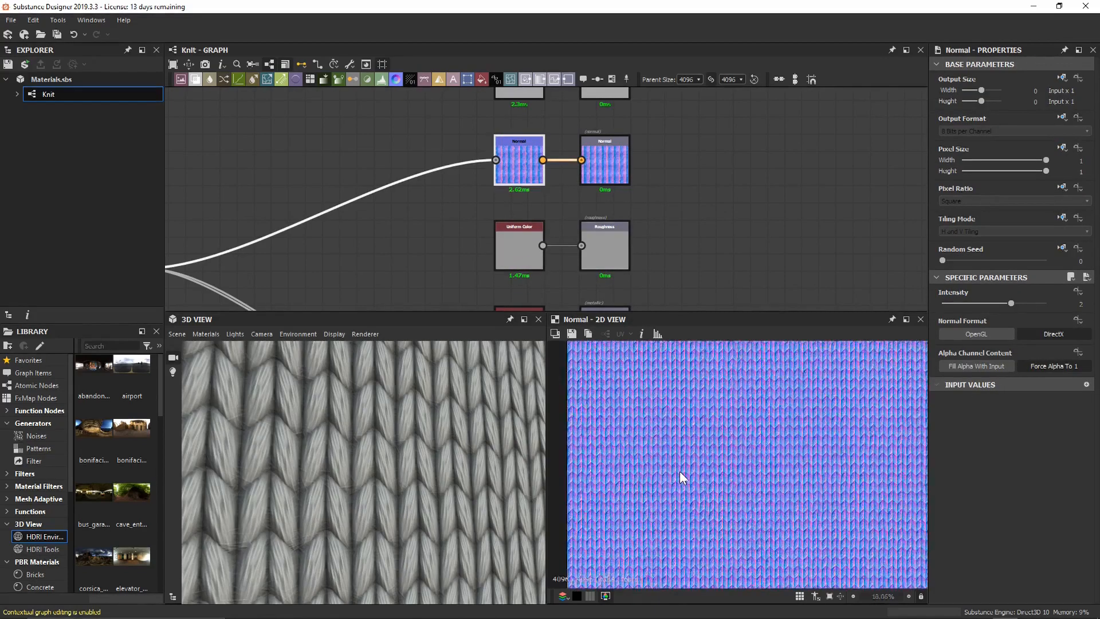
scroll(682, 464, "up", 5)
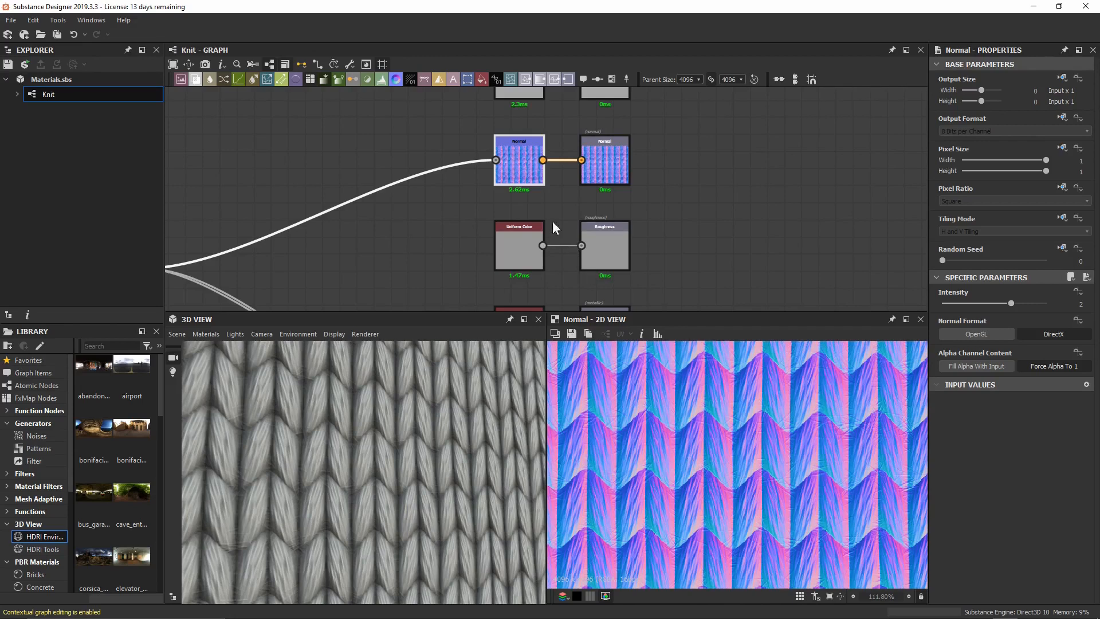
Remove the Uniform Color node feeding Roughness and connect the Normal node, moved further from the outputs, to Roughness instead.
left_click_drag(528, 180, 367, 181)
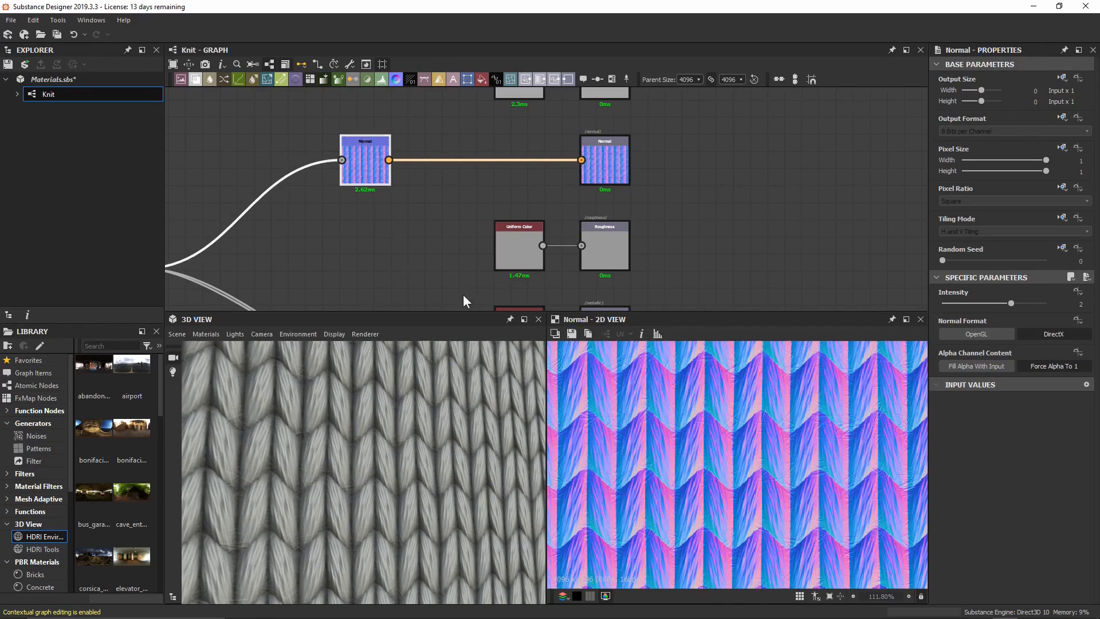
left_click(506, 250)
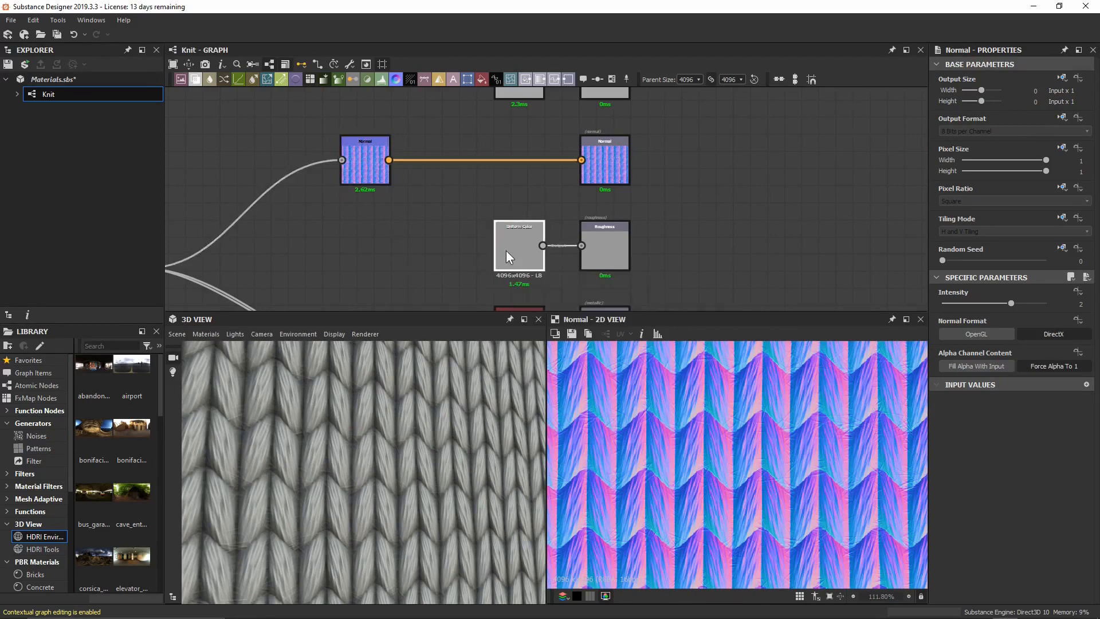
key("Delete")
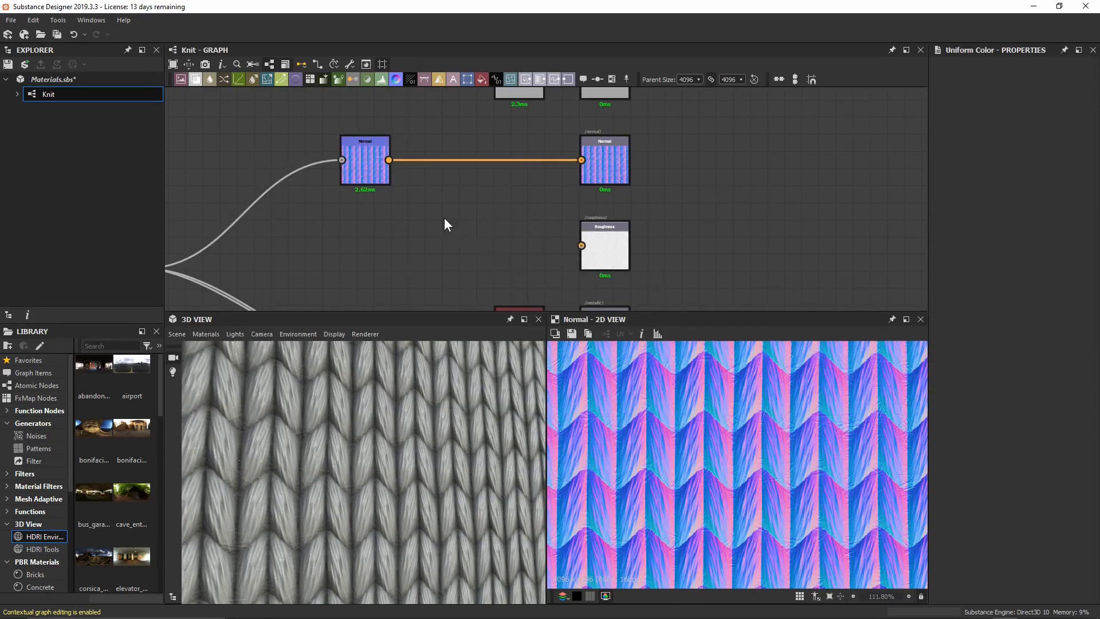
left_click_drag(390, 160, 602, 252)
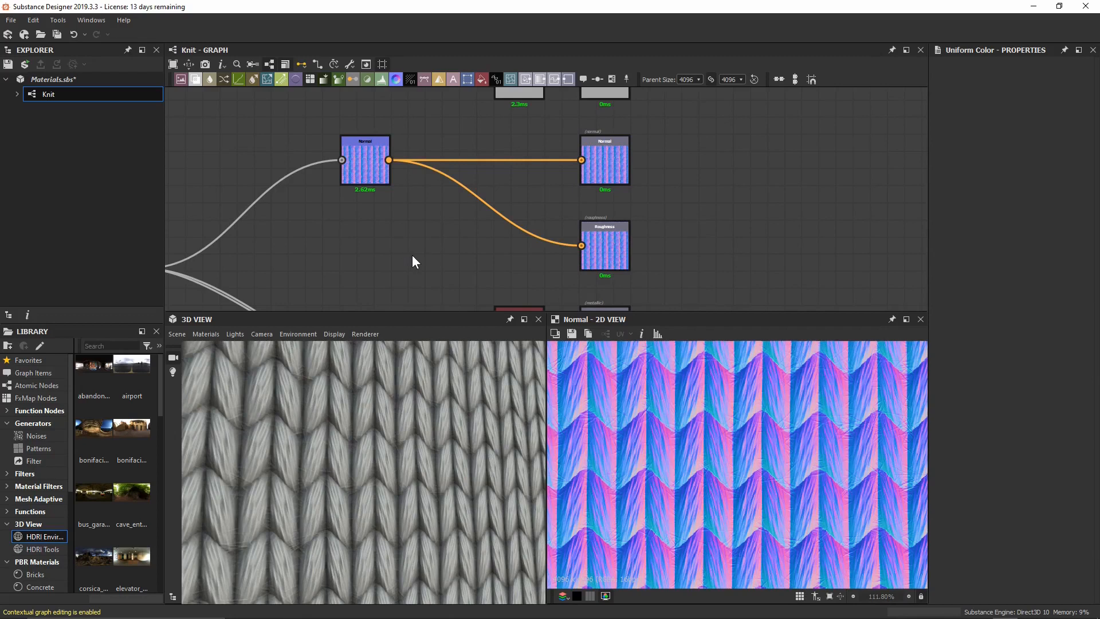
left_click_drag(444, 216, 488, 182)
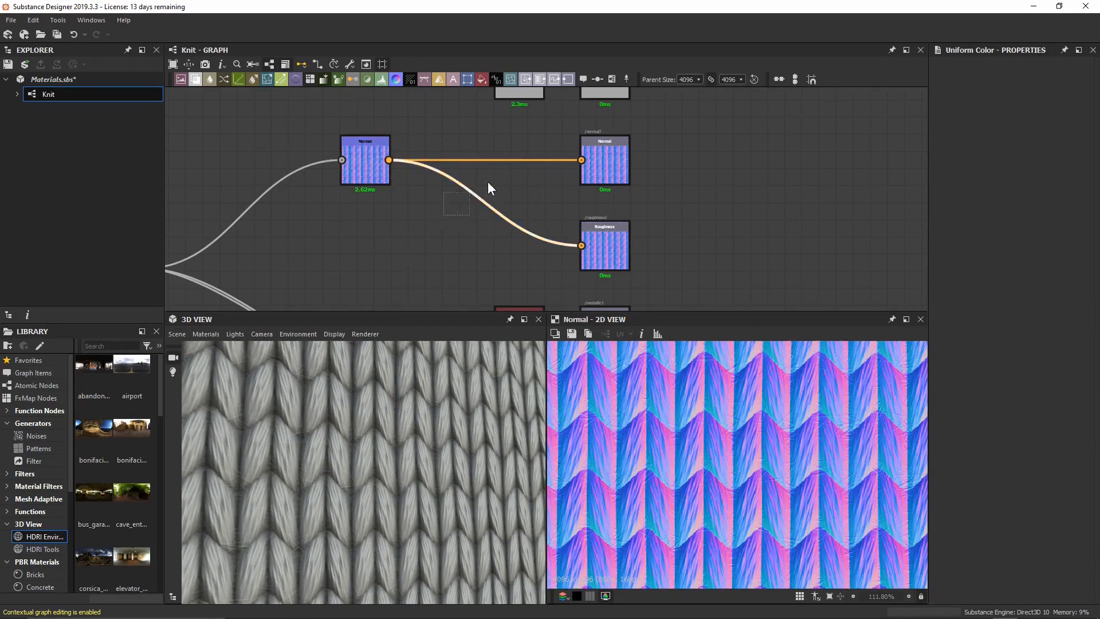
Insert a Curvature Smooth node on the link between Normal and Roughness, and align it in the Roughness row.
left_click(366, 168)
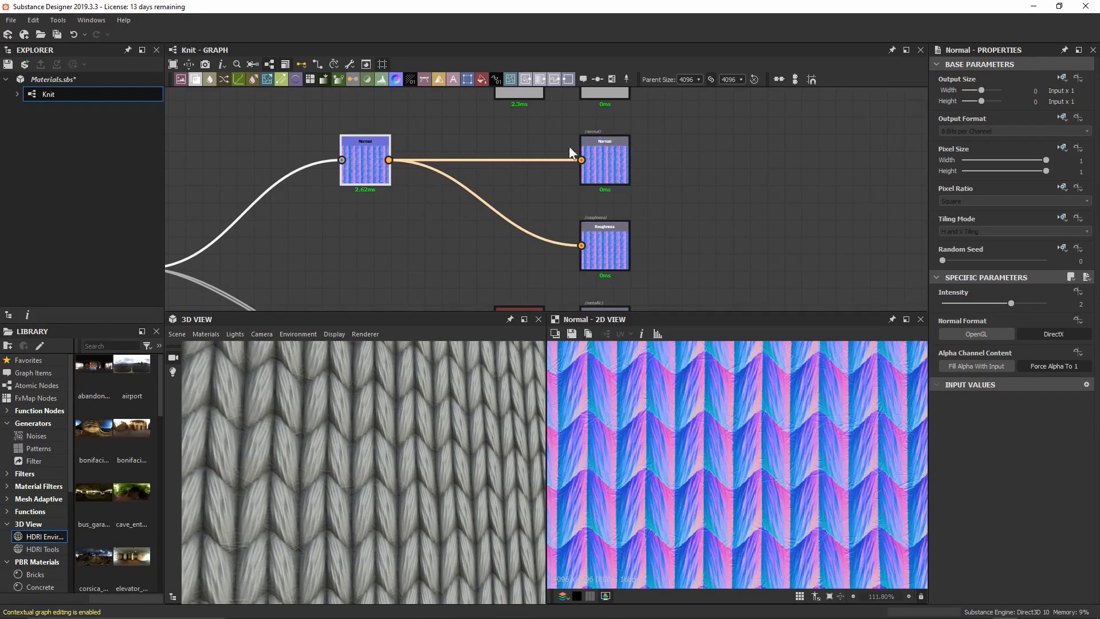
left_click_drag(434, 237, 466, 187)
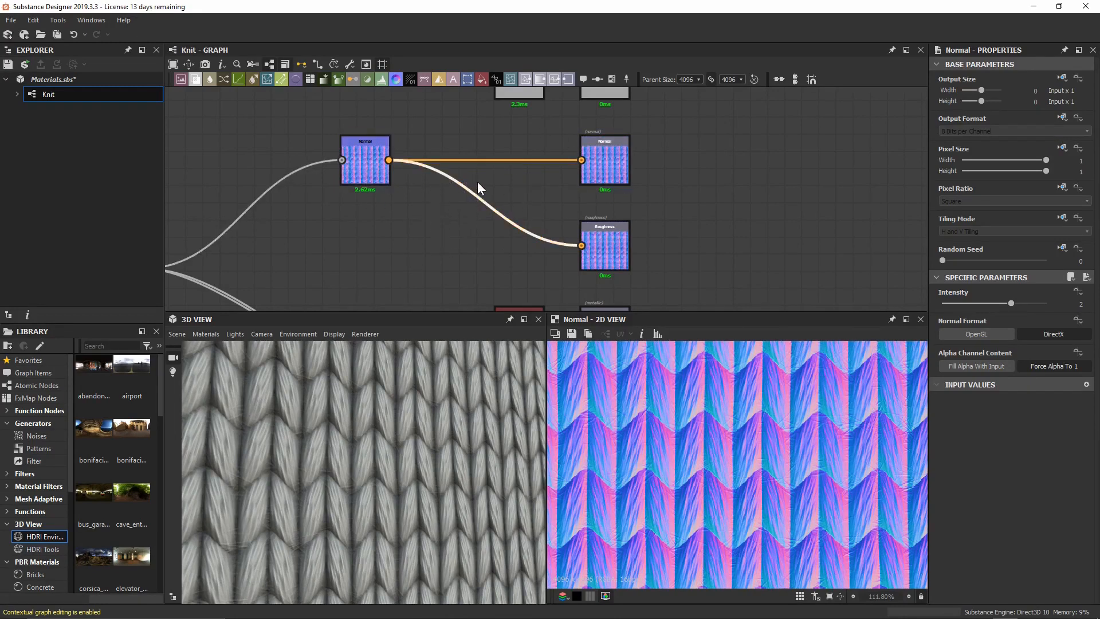
key("space")
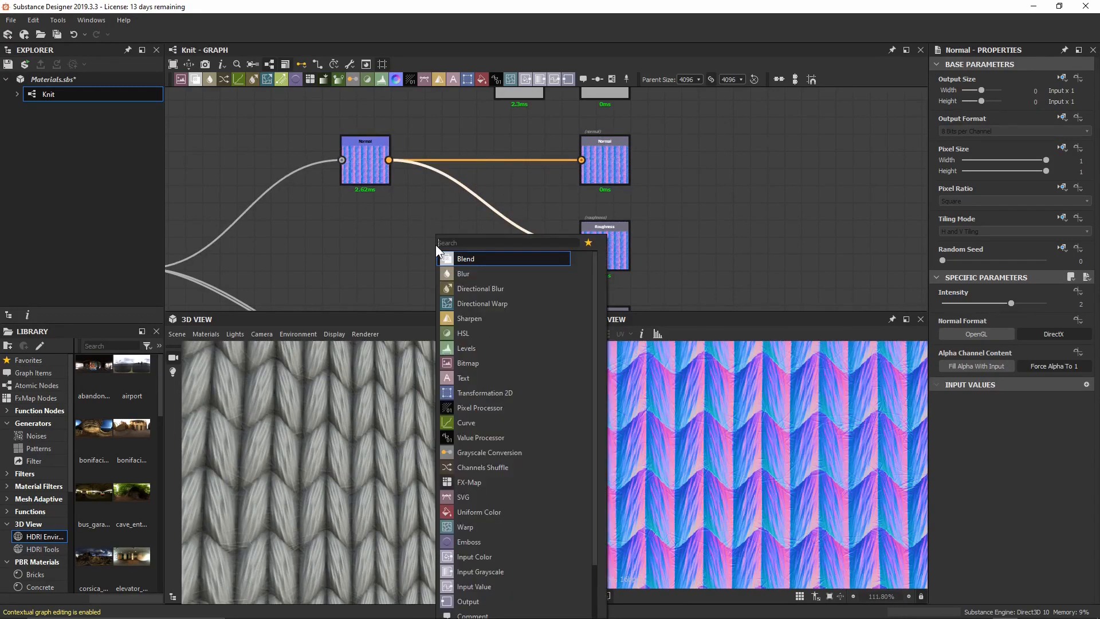
type("curvature")
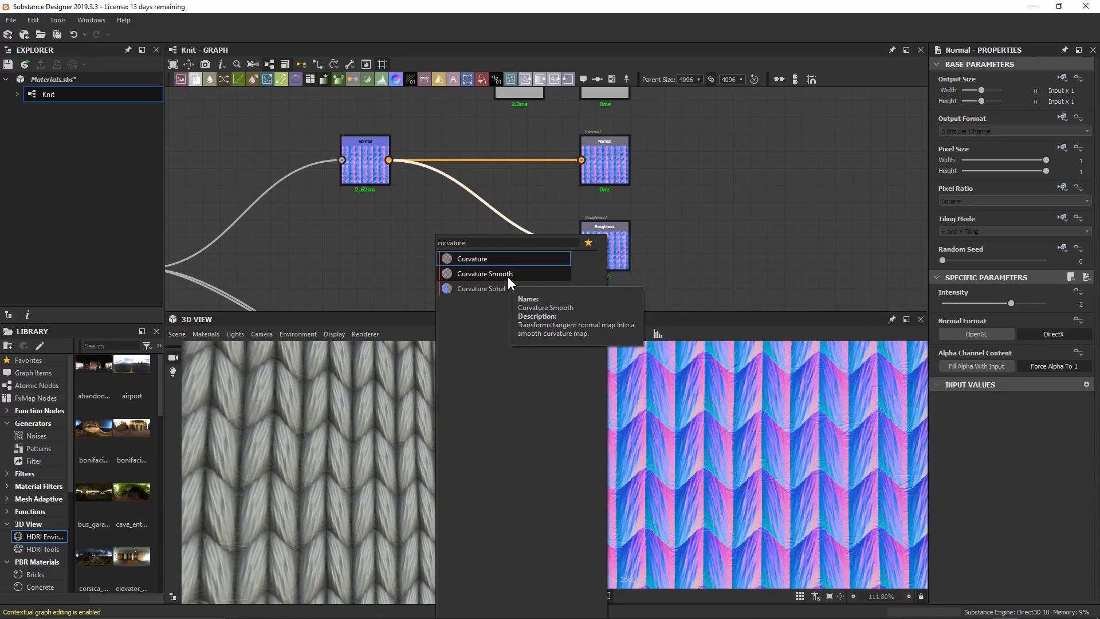
left_click(507, 275)
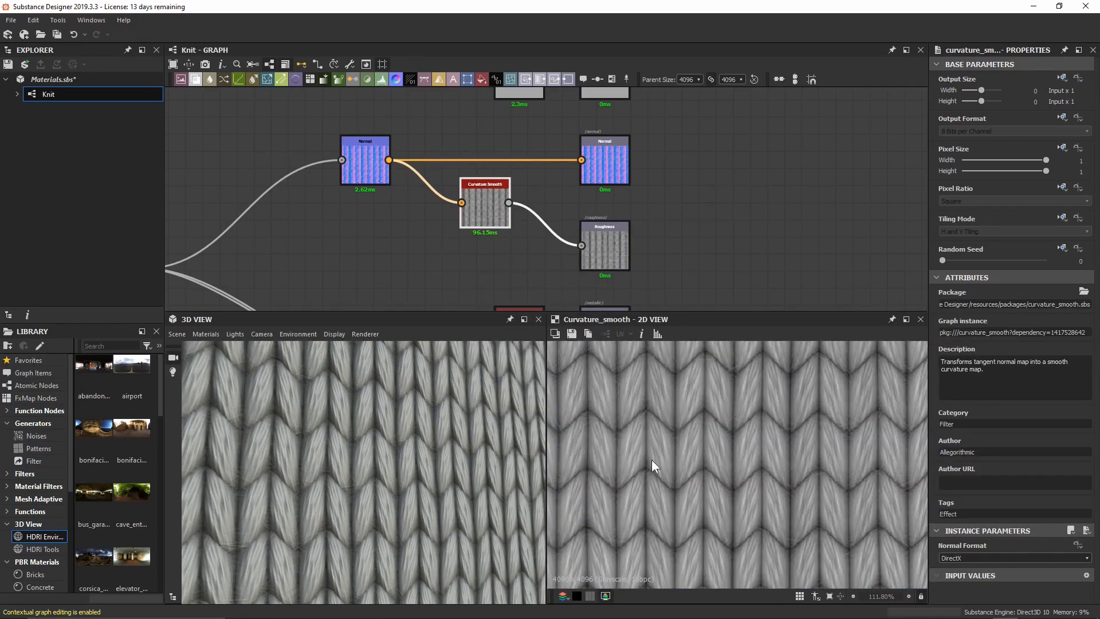
left_click_drag(485, 221, 418, 263)
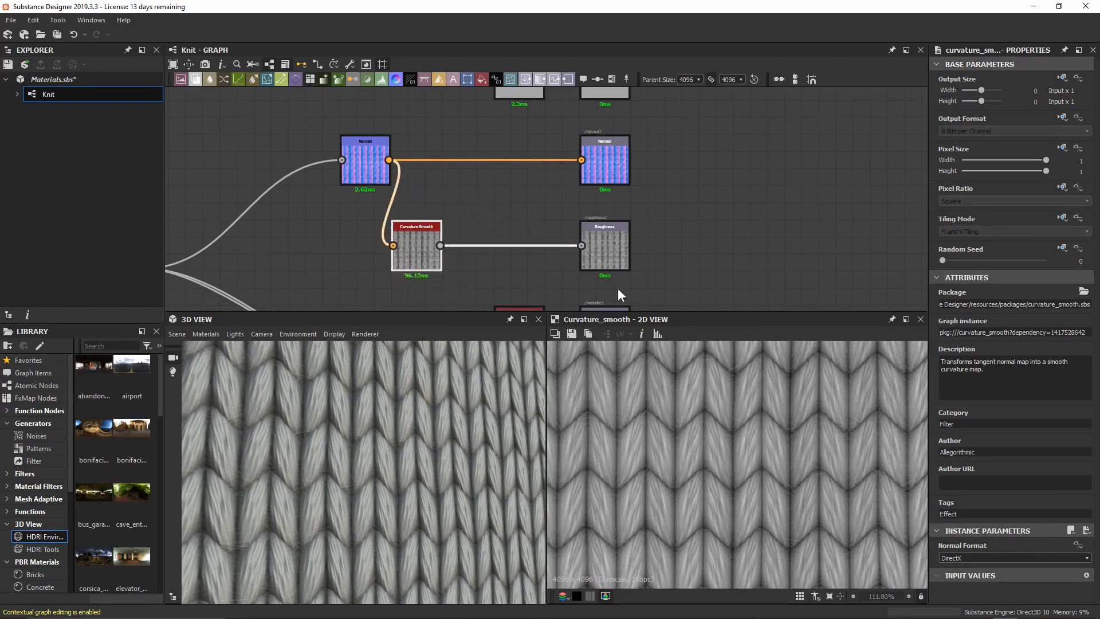
left_click(668, 268)
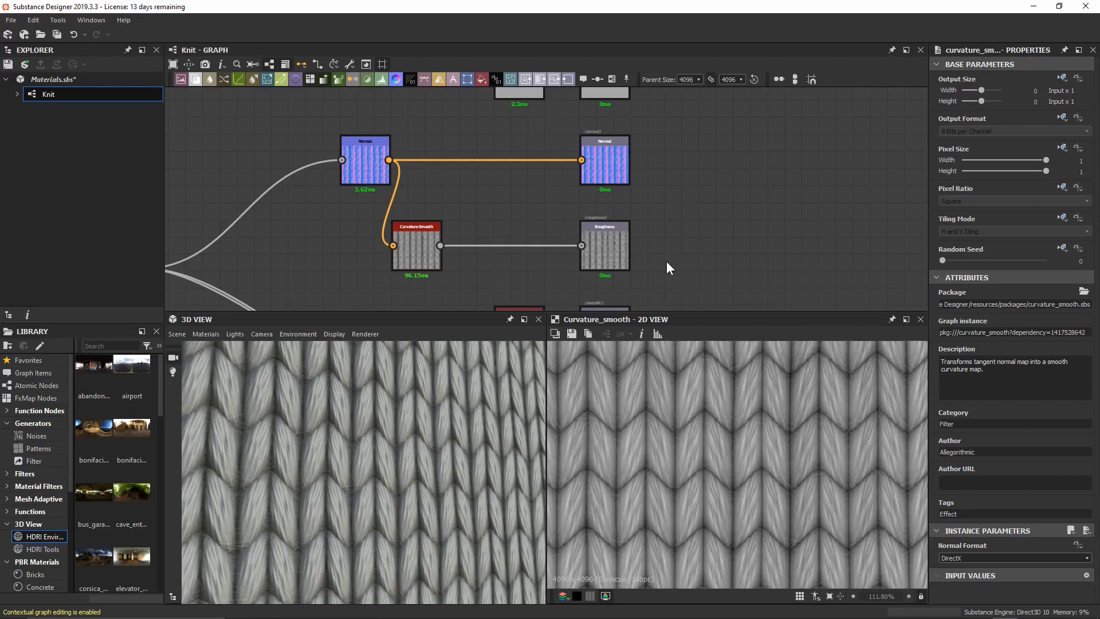
Insert a Levels node between Curvature Smooth and the Roughness output.
scroll(701, 431, "up", 7)
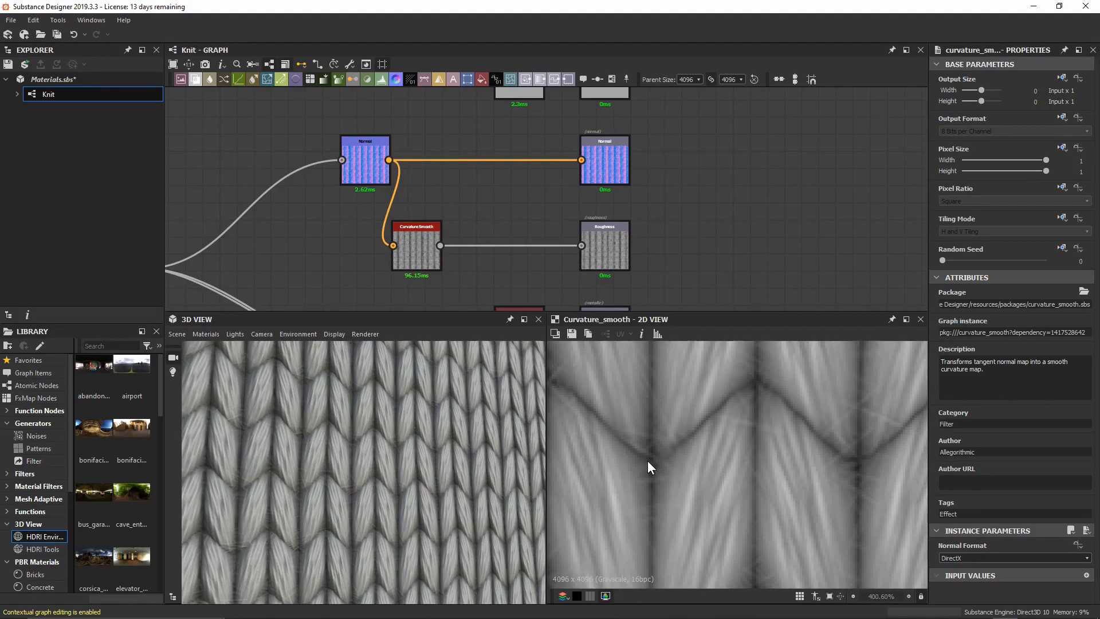
left_click_drag(421, 426, 368, 432)
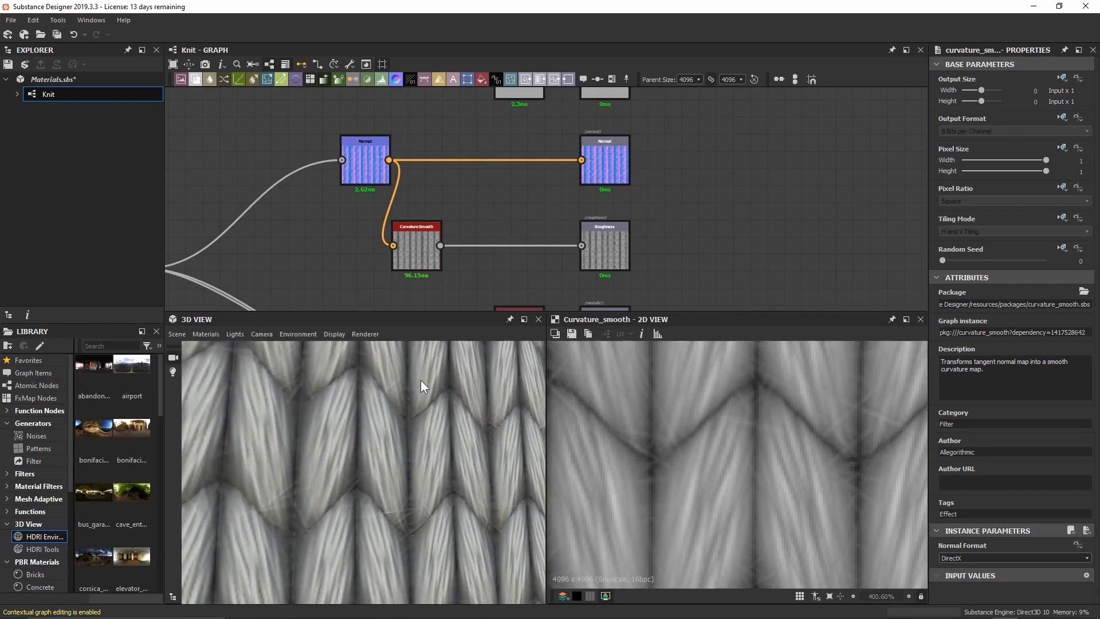
mouse_move(476, 490)
left_mouse_down()
mouse_move(490, 490)
mouse_move(463, 484)
mouse_move(487, 480)
mouse_move(465, 479)
mouse_move(487, 474)
mouse_move(472, 473)
left_mouse_up()
middle_click_drag(720, 381, 697, 464)
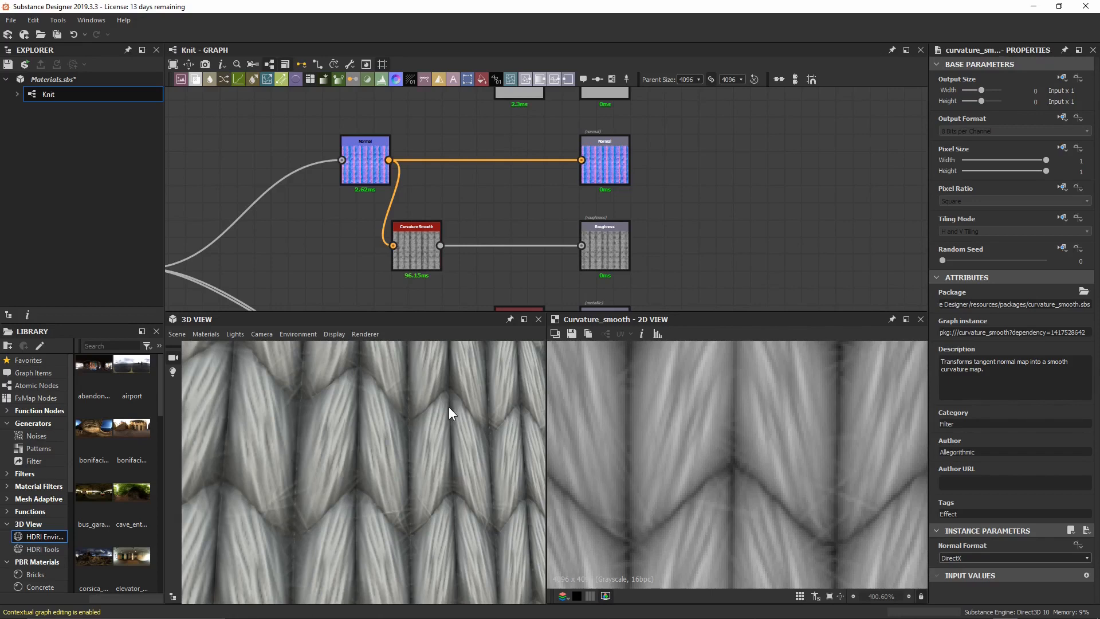
scroll(771, 390, "down", 1)
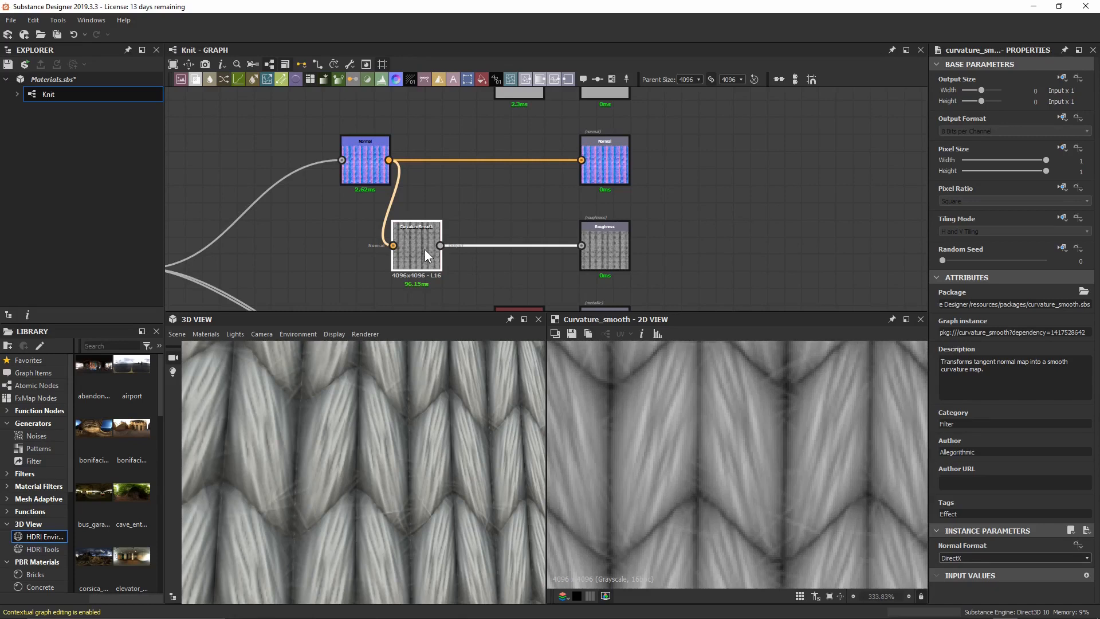
key("space")
type("level")
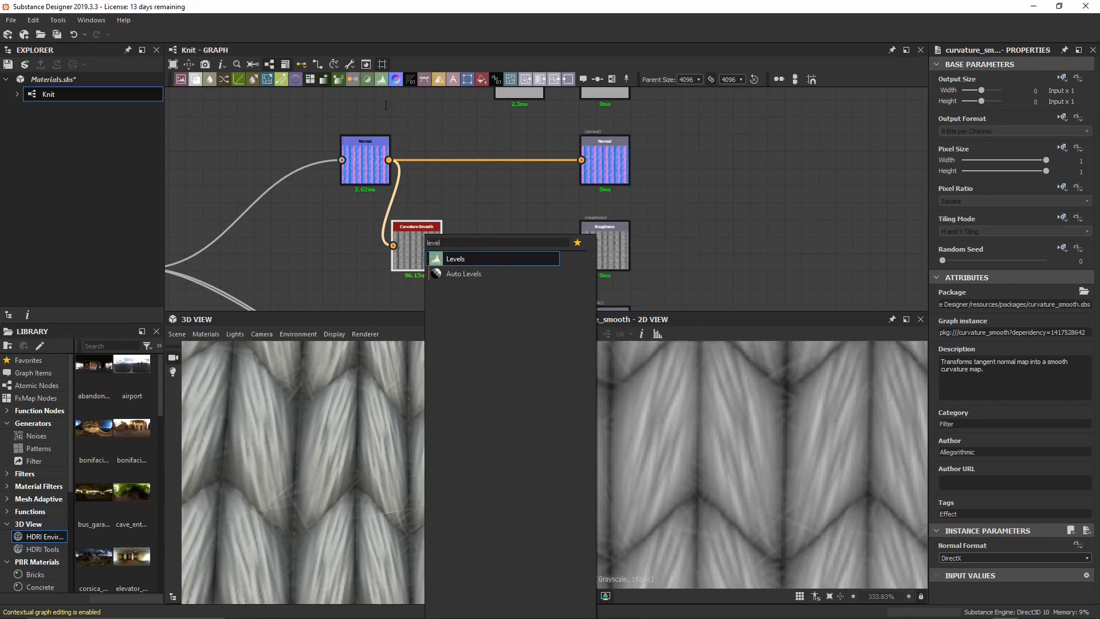
left_click(465, 257)
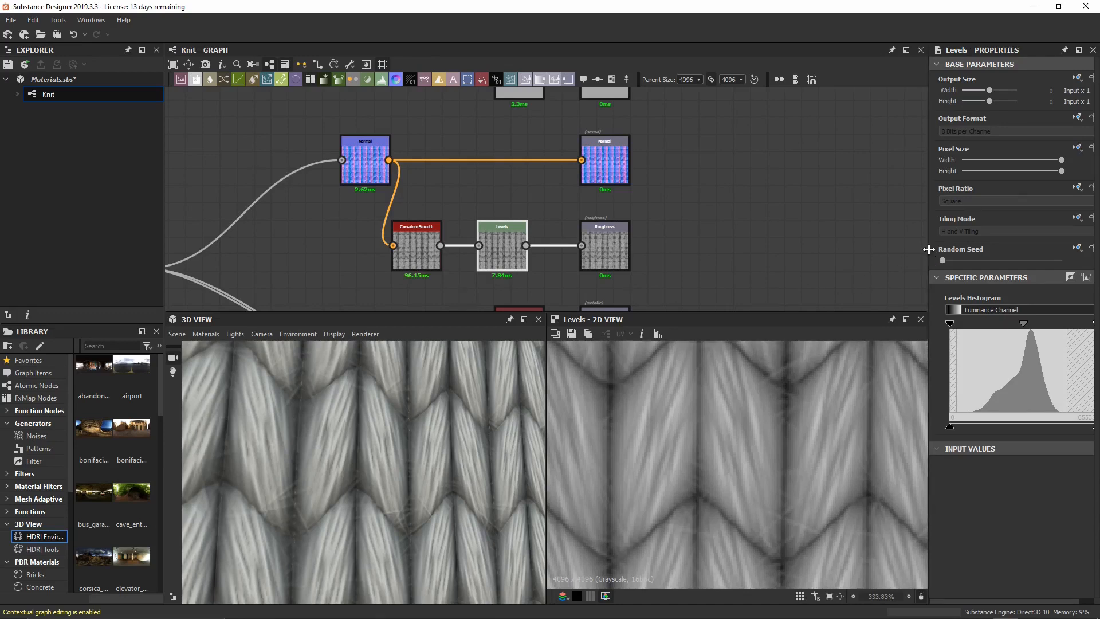
left_click_drag(930, 250, 908, 248)
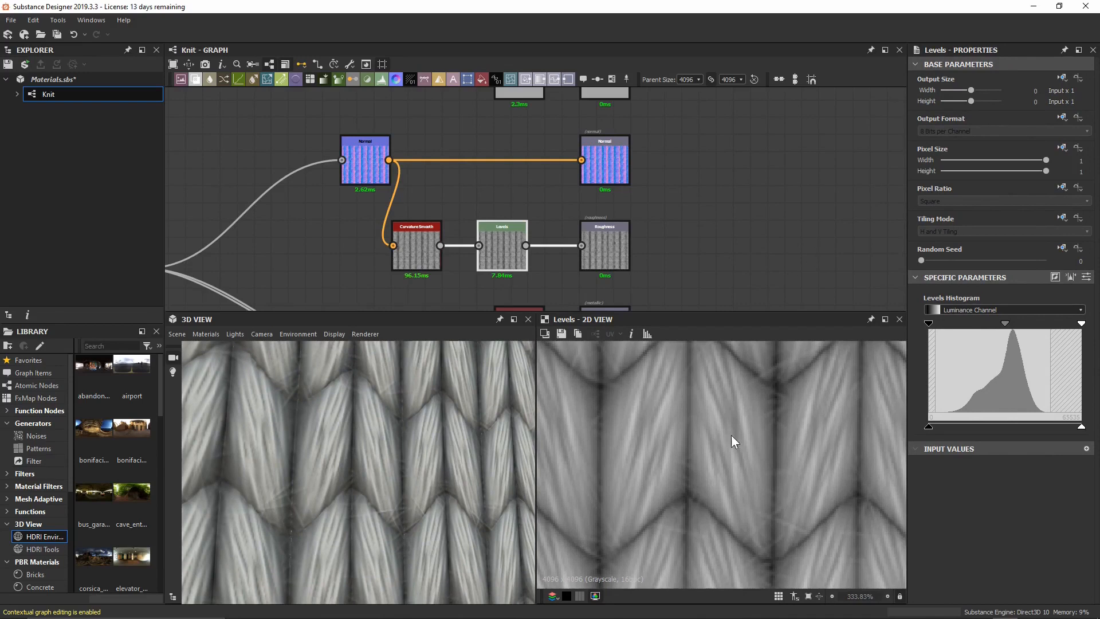
Try raising the Levels node's input black level to darken the roughness map, check it in 3D, and undo it.
scroll(728, 436, "down", 5)
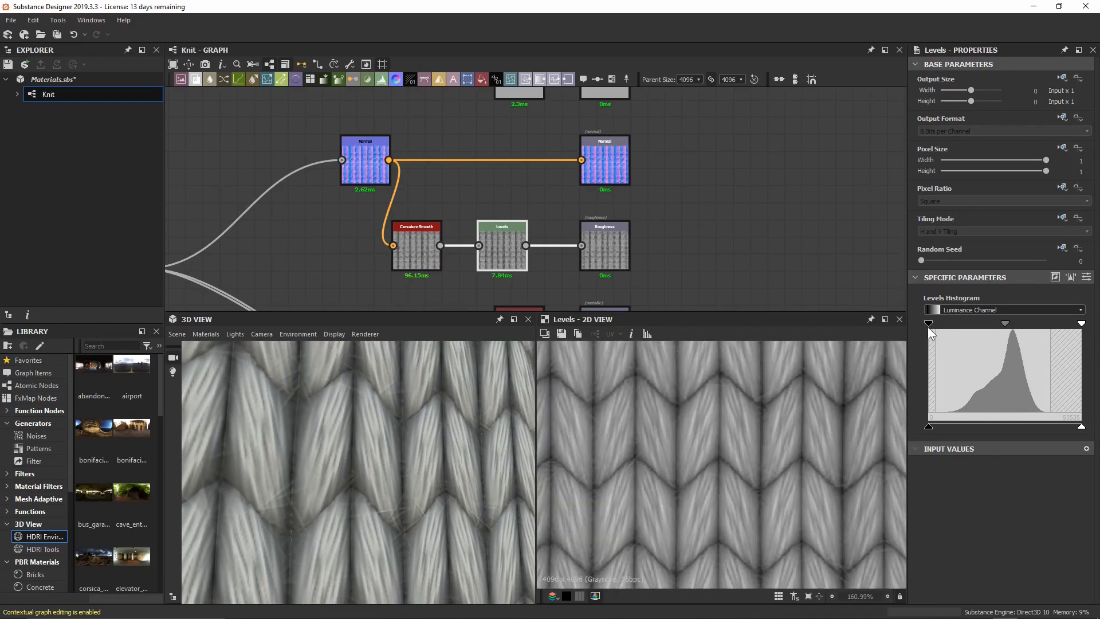
left_click_drag(929, 324, 991, 318)
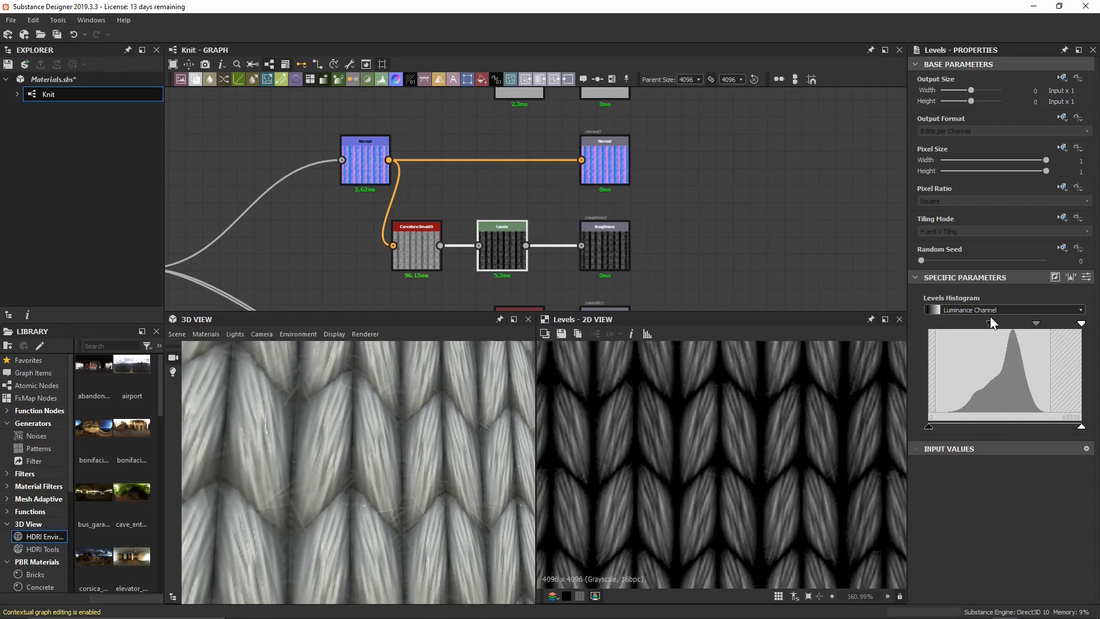
right_click_drag(408, 455, 428, 434, "ctrl+shift")
key("ctrl+z")
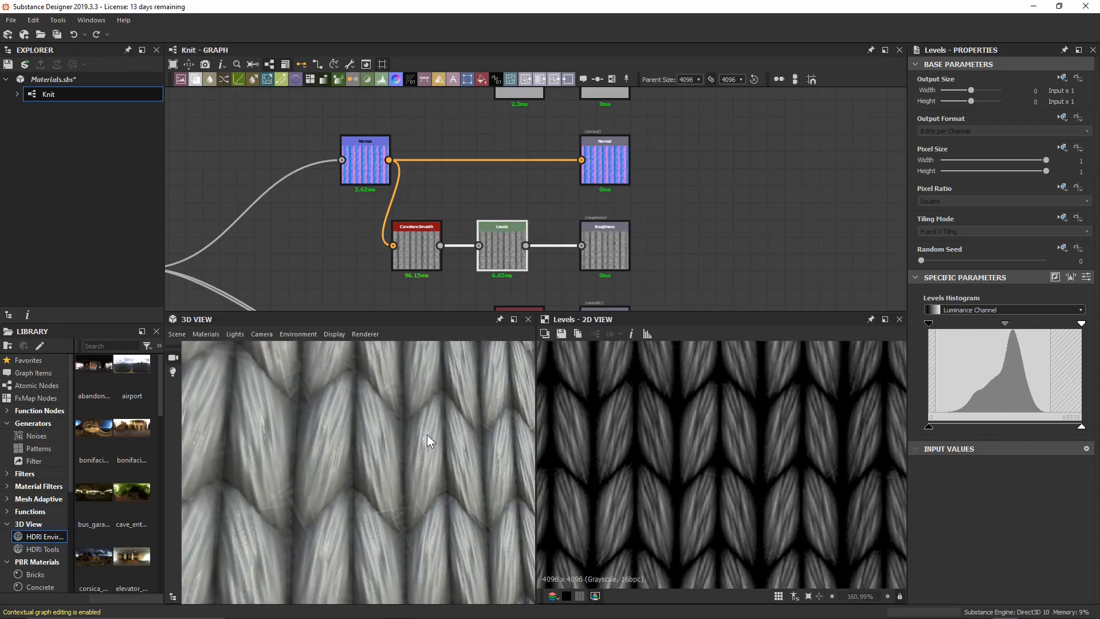
mouse_move(1081, 324)
left_mouse_down()
mouse_move(1009, 325)
mouse_move(1090, 324)
left_mouse_up()
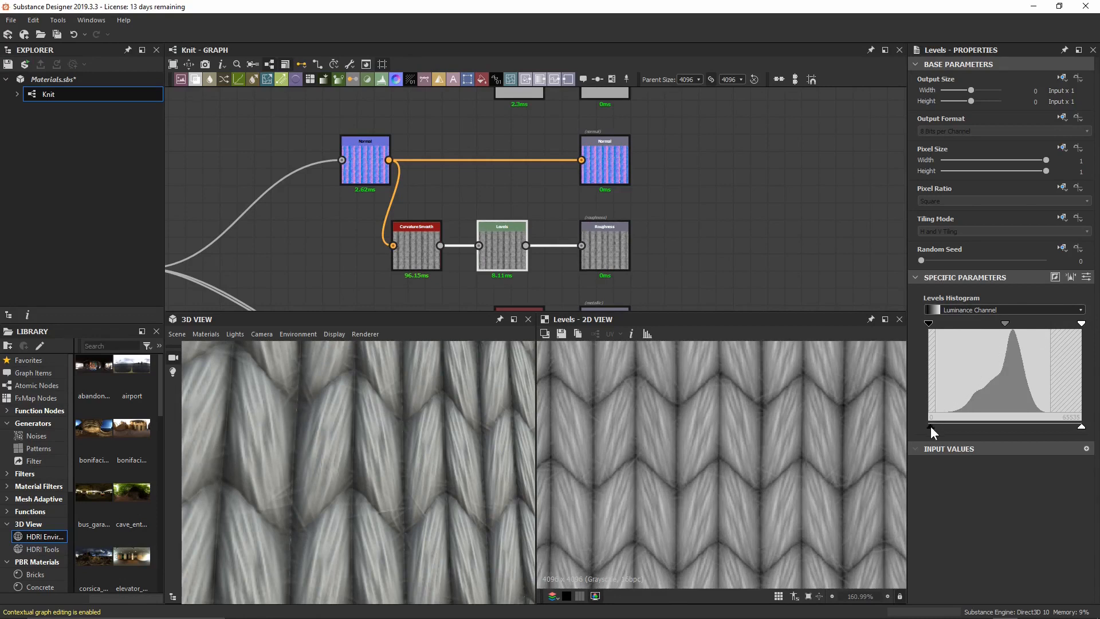
Raise the Levels node's output black to about half the range and lower its output white to about 80 percent, checking the knit in 3D.
left_click_drag(930, 427, 963, 420)
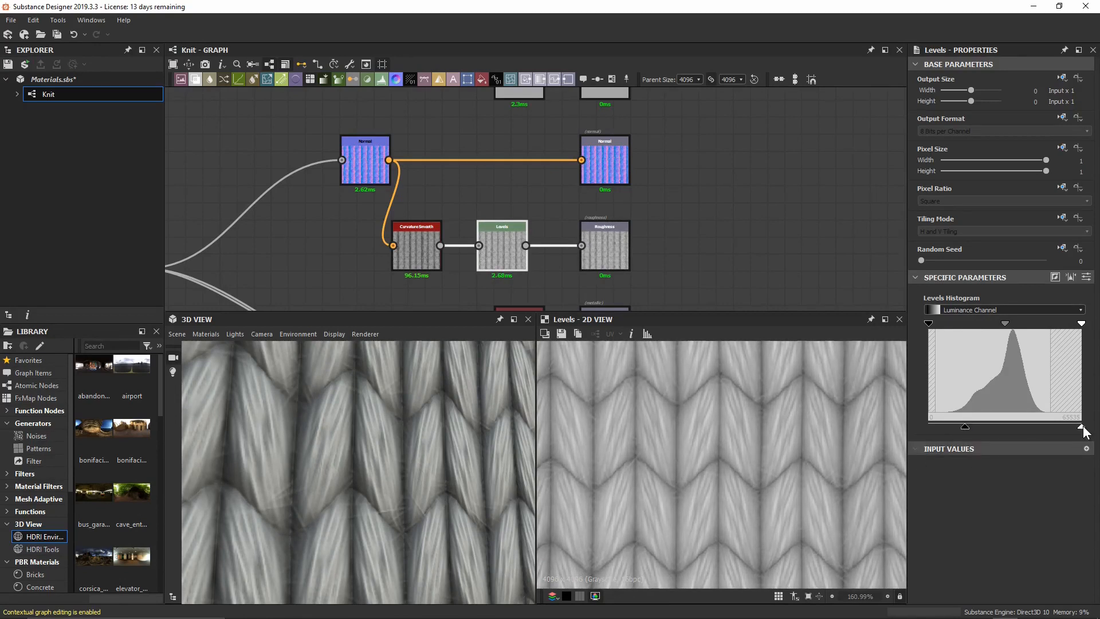
left_click_drag(1082, 426, 1009, 408)
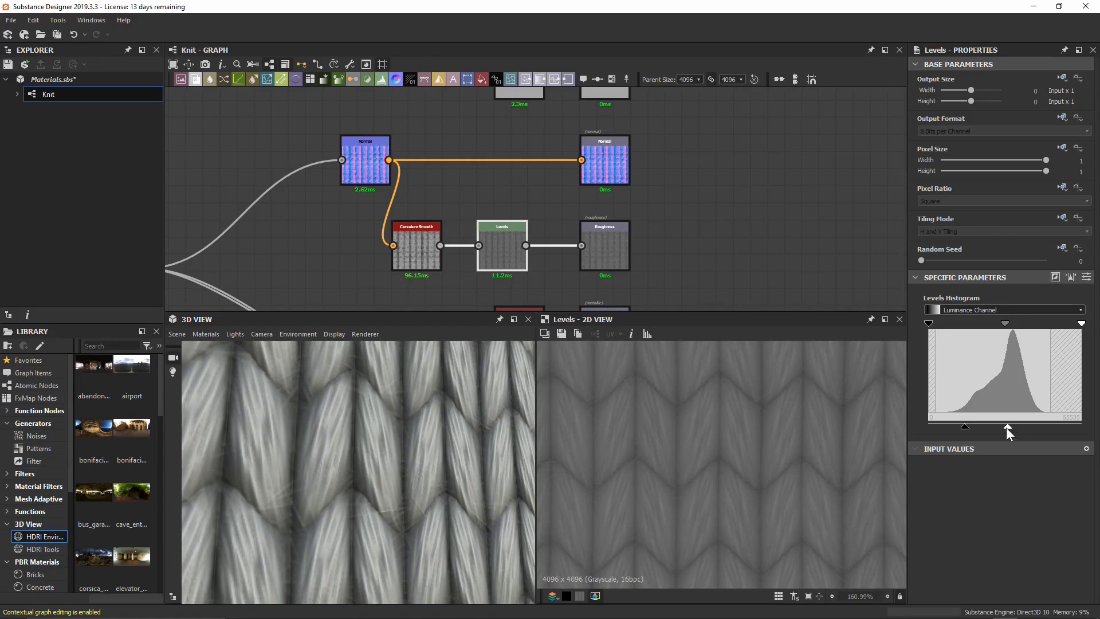
left_click_drag(1008, 427, 1051, 415)
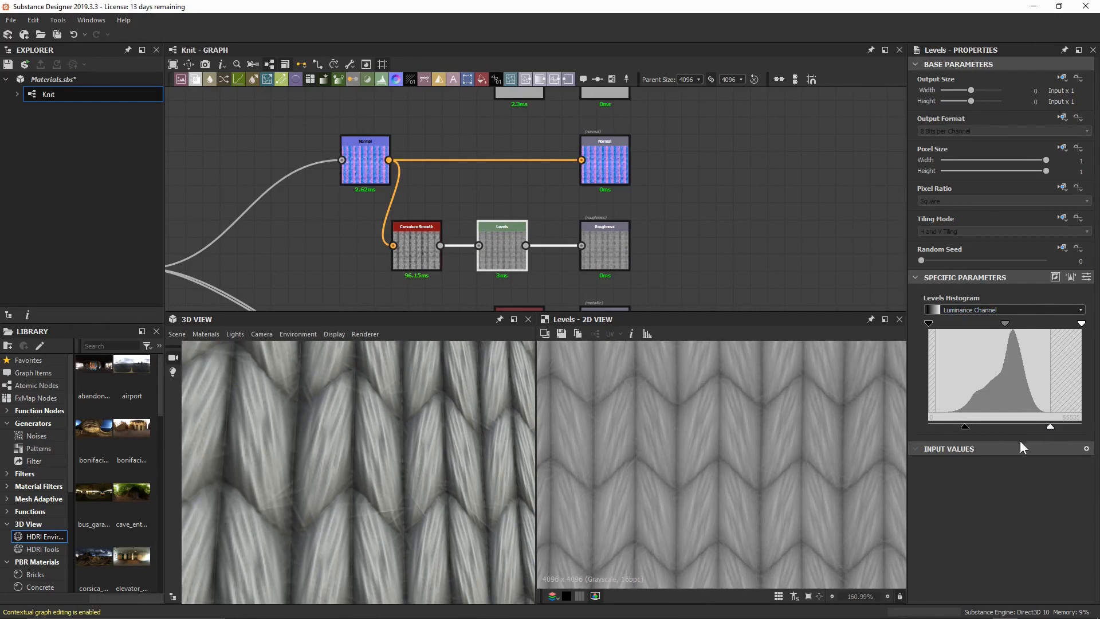
left_click_drag(966, 425, 1005, 423)
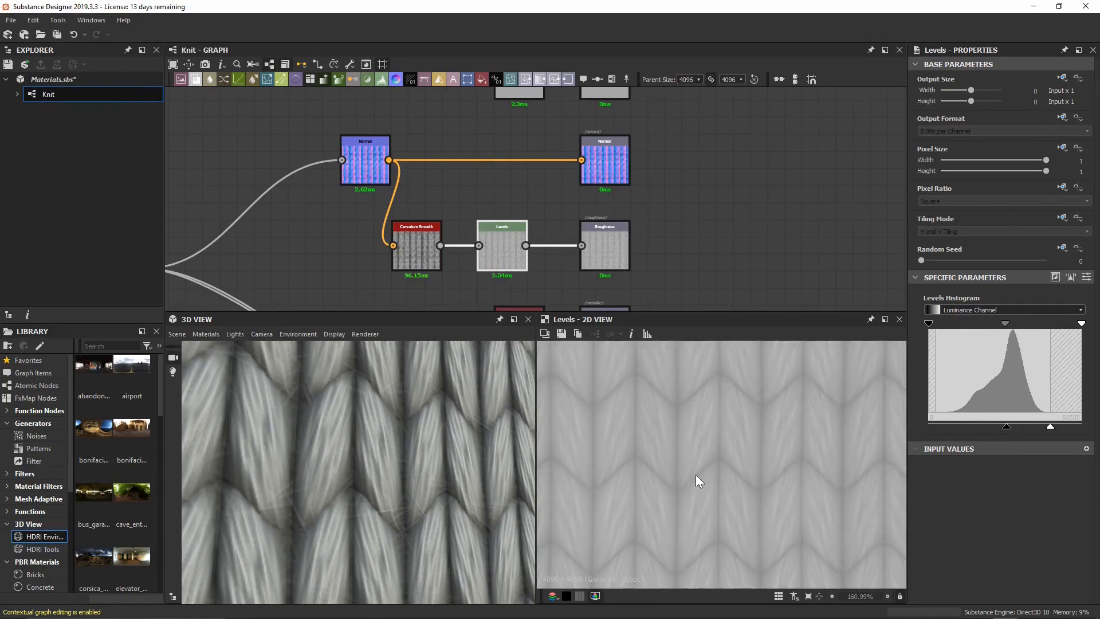
scroll(363, 451, "down", 5)
left_click_drag(352, 466, 407, 490)
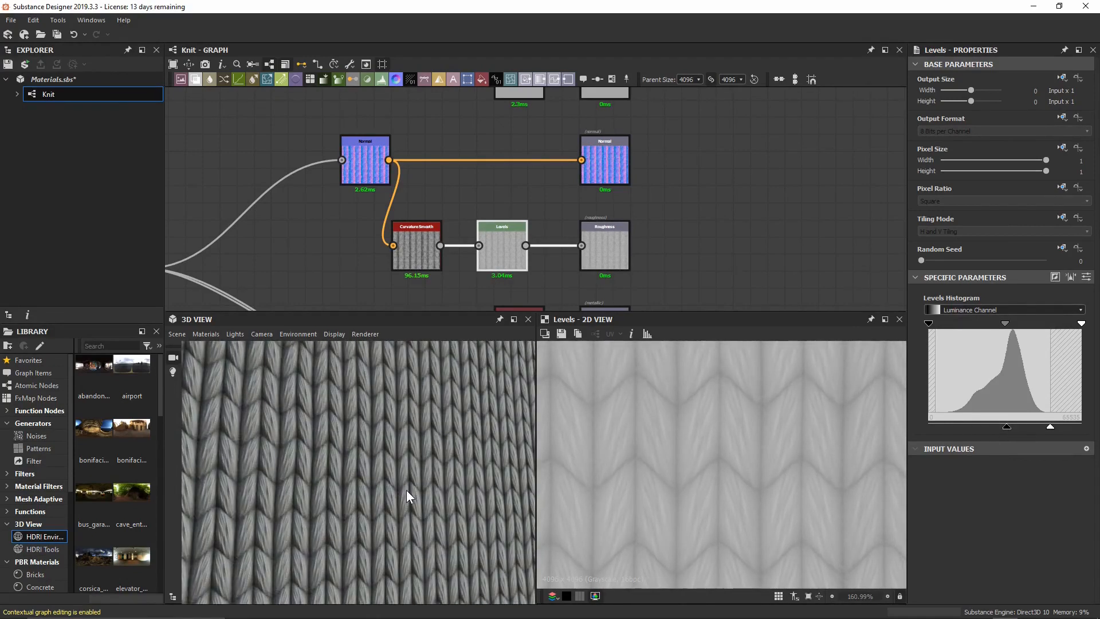
Dock the black Uniform Color node directly against the Metallic output node.
middle_click_drag(655, 261, 681, 130)
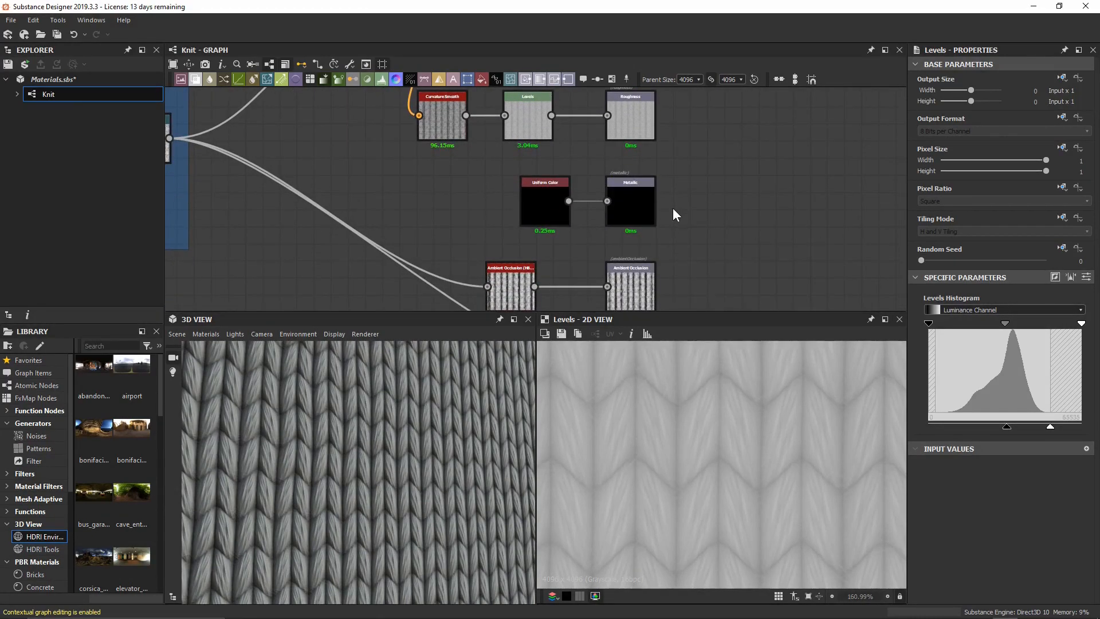
scroll(680, 208, "up", 3)
middle_click_drag(680, 207, 719, 213)
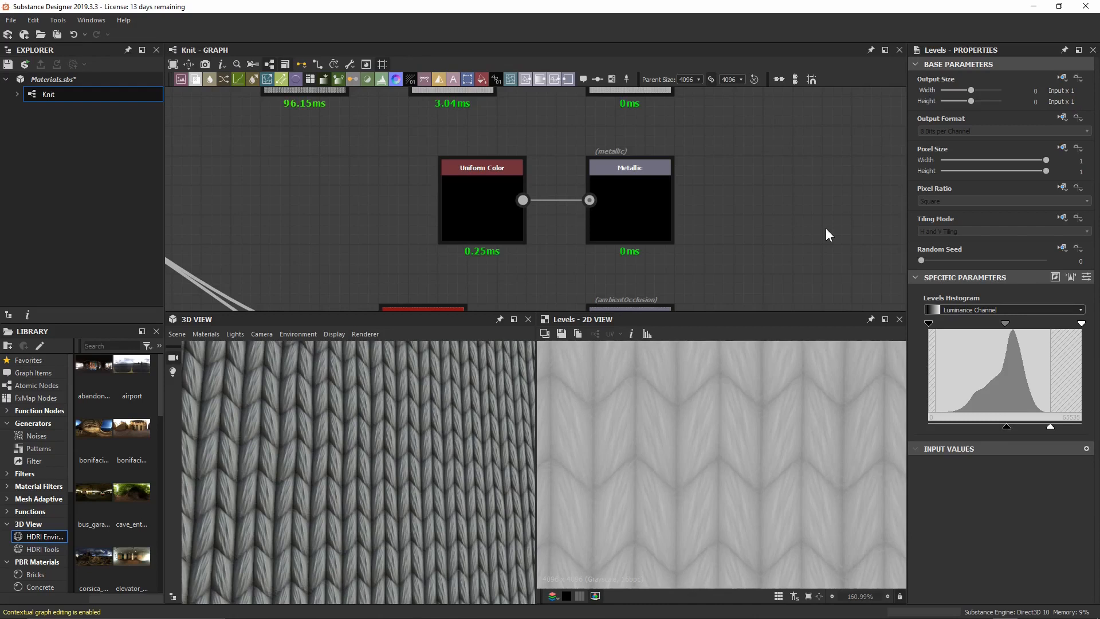
left_click(483, 183)
left_click_drag(474, 200, 528, 204)
left_click(403, 244)
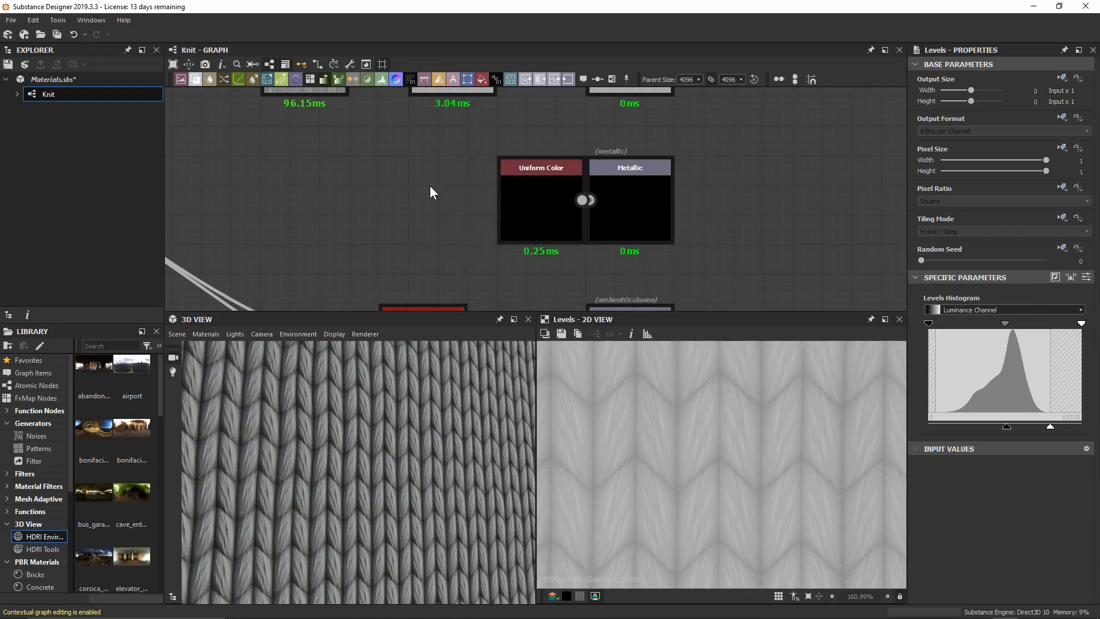
Set the Ambient Occlusion (HBAO) node's Height Depth to 0.01, checking the knit in 3D and the height map in 2D.
middle_click_drag(743, 269, 734, 95)
scroll(706, 201, "down", 3)
middle_click_drag(702, 215, 710, 180)
left_click(523, 169)
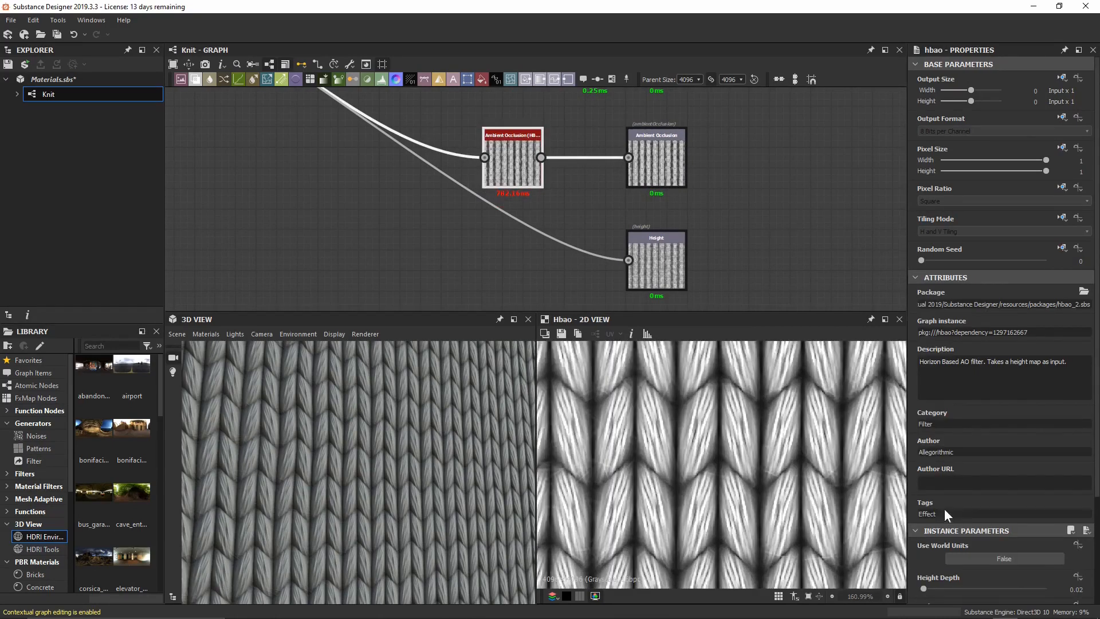
scroll(944, 509, "down", 3)
left_click(924, 485)
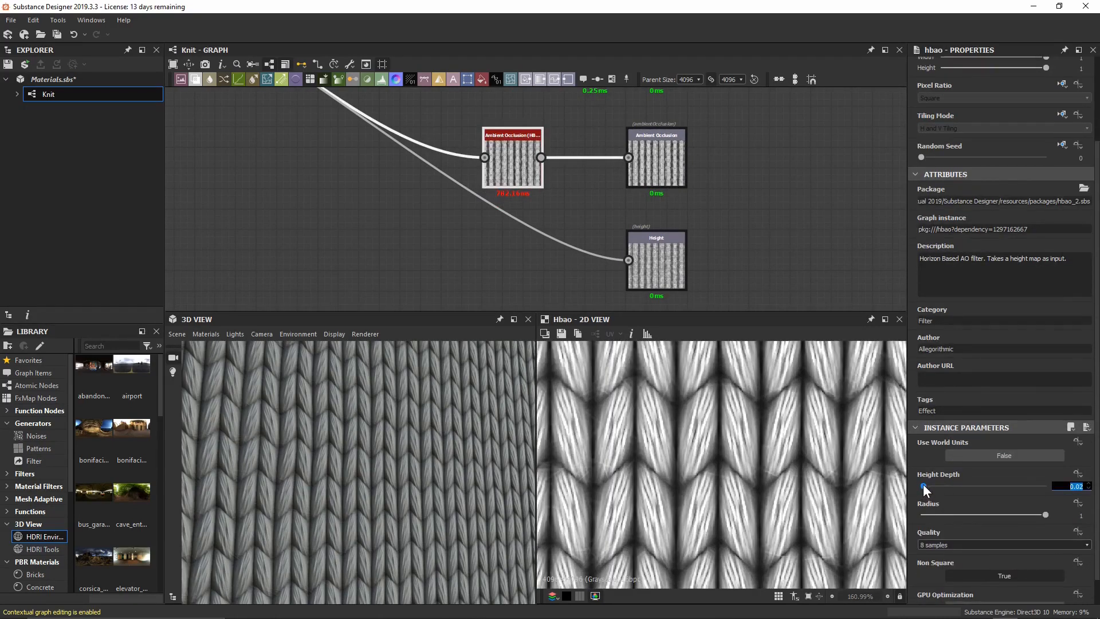
type("0.01")
key("Return")
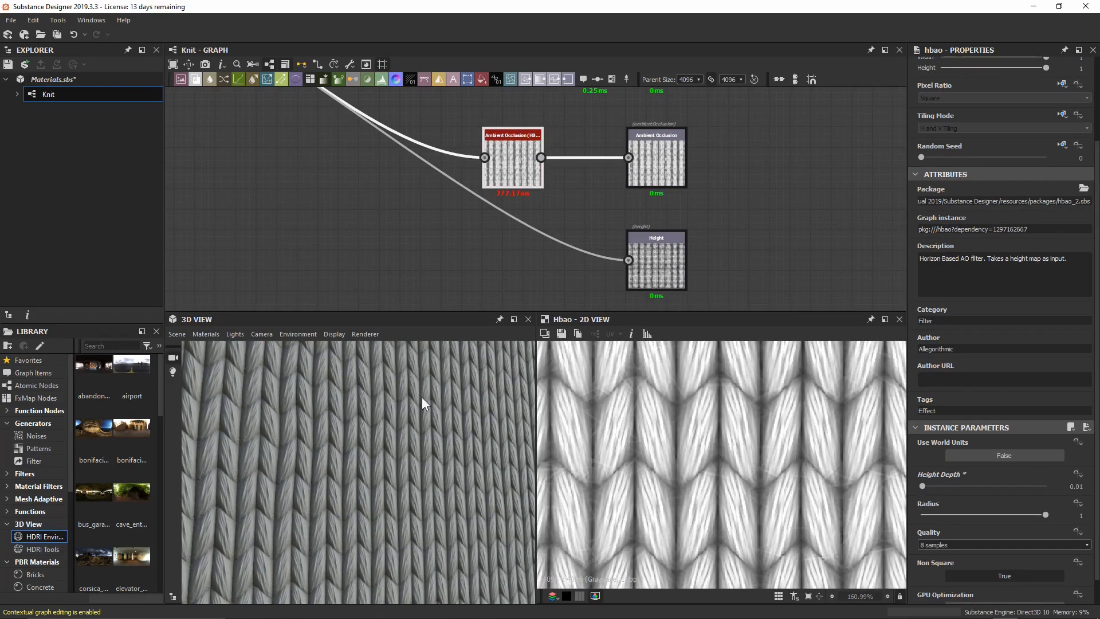
mouse_move(422, 397)
left_mouse_down()
mouse_move(434, 537)
mouse_move(439, 401)
left_mouse_up()
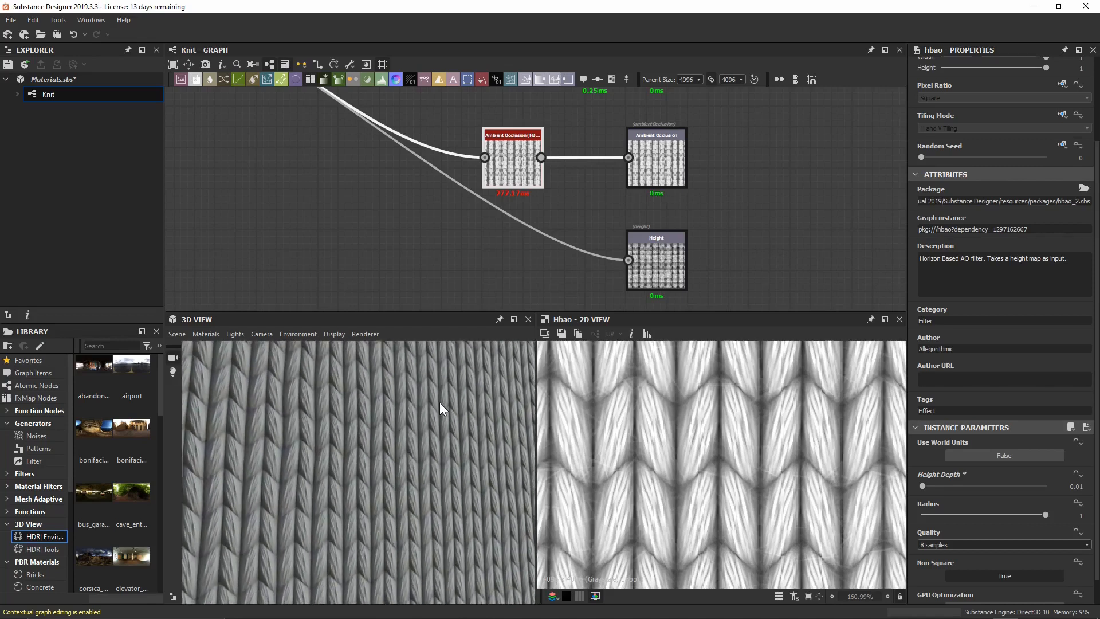
double_click(670, 256)
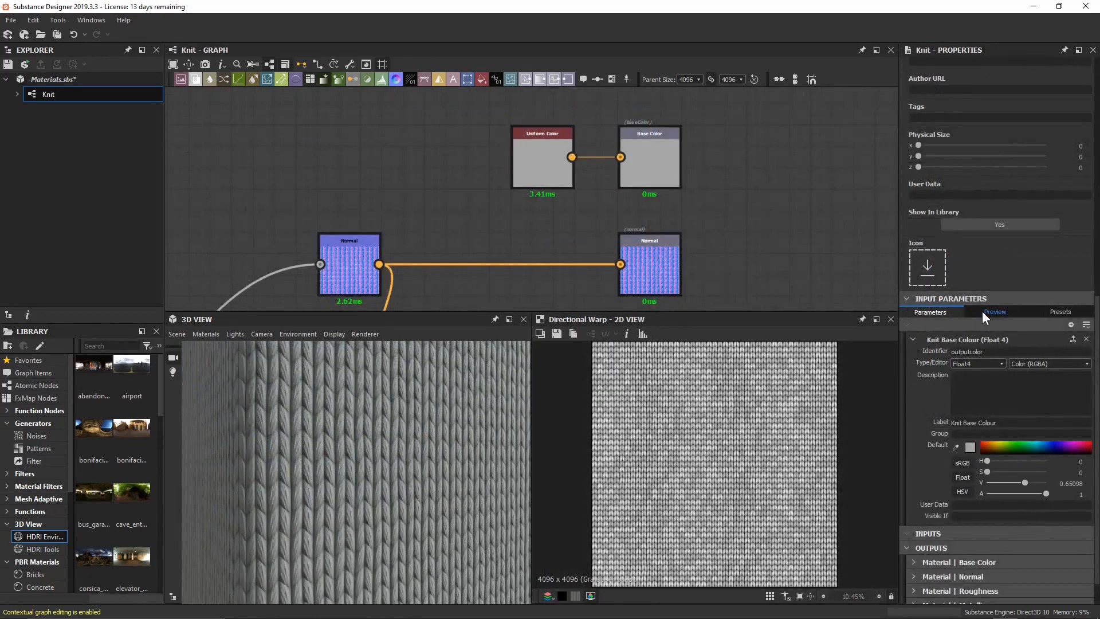
Try a different hue for Knit Base Colour in the input parameter preview.
scroll(982, 311, "up", 2)
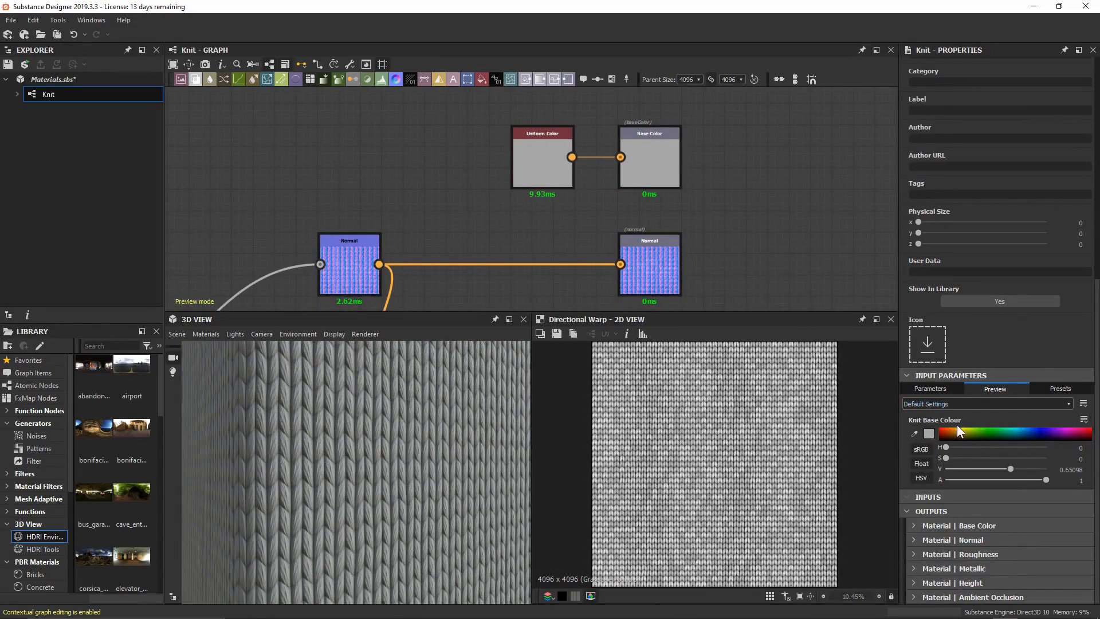
mouse_move(958, 427)
left_mouse_down()
mouse_move(986, 433)
mouse_move(957, 433)
left_mouse_up()
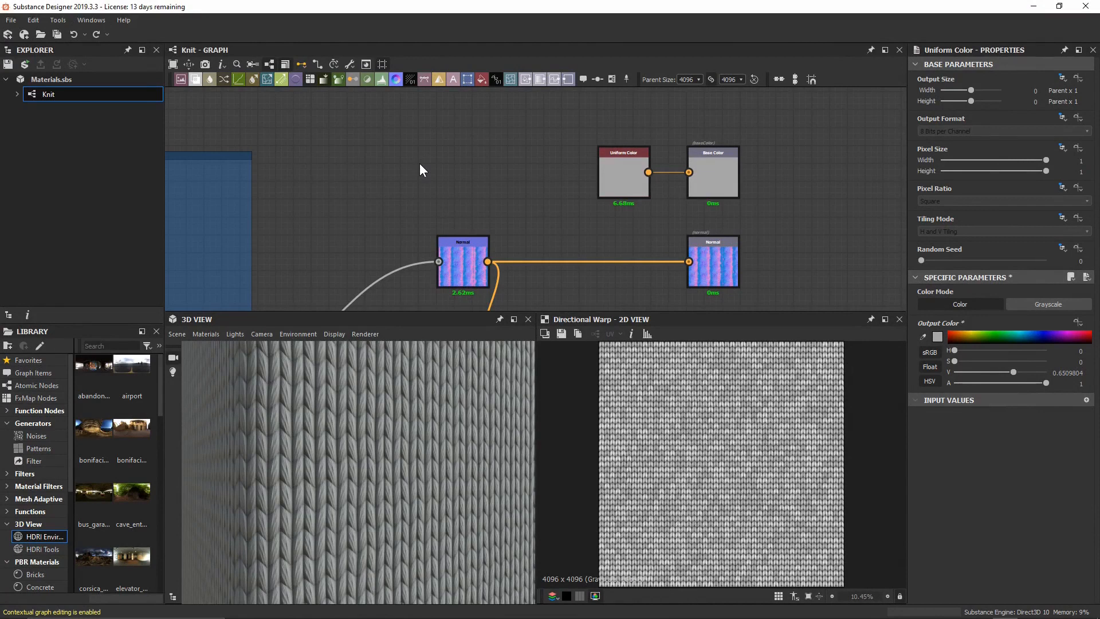
Review the parameters of the Directional Warp node, its noise input and the Blend node in the Knit Pattern (Height Map) frame.
scroll(419, 162, "down", 5)
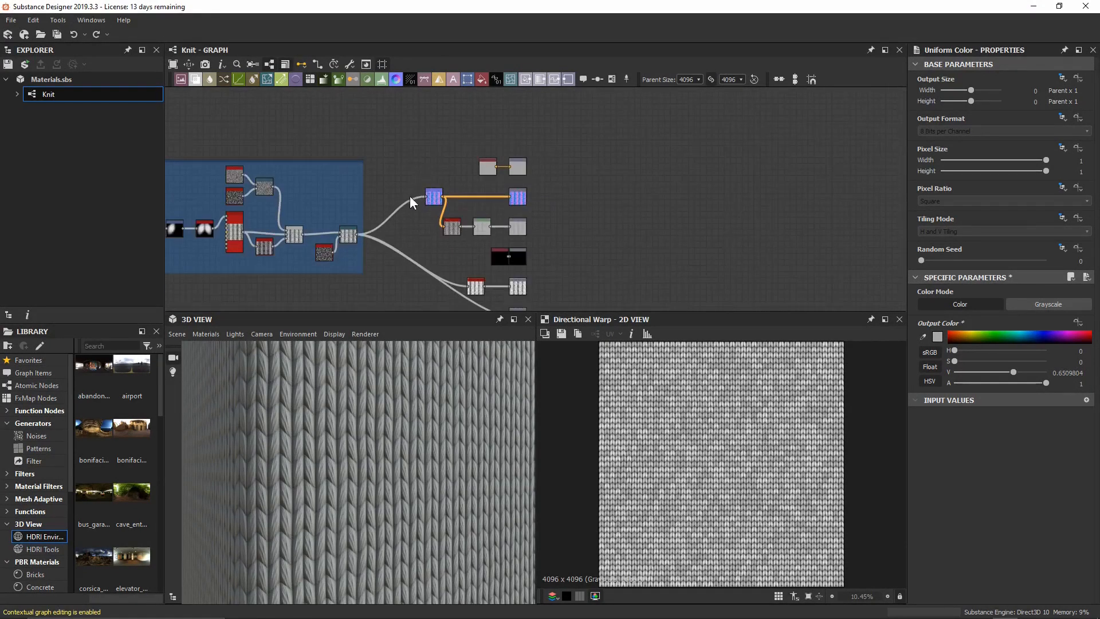
middle_click_drag(416, 197, 626, 175)
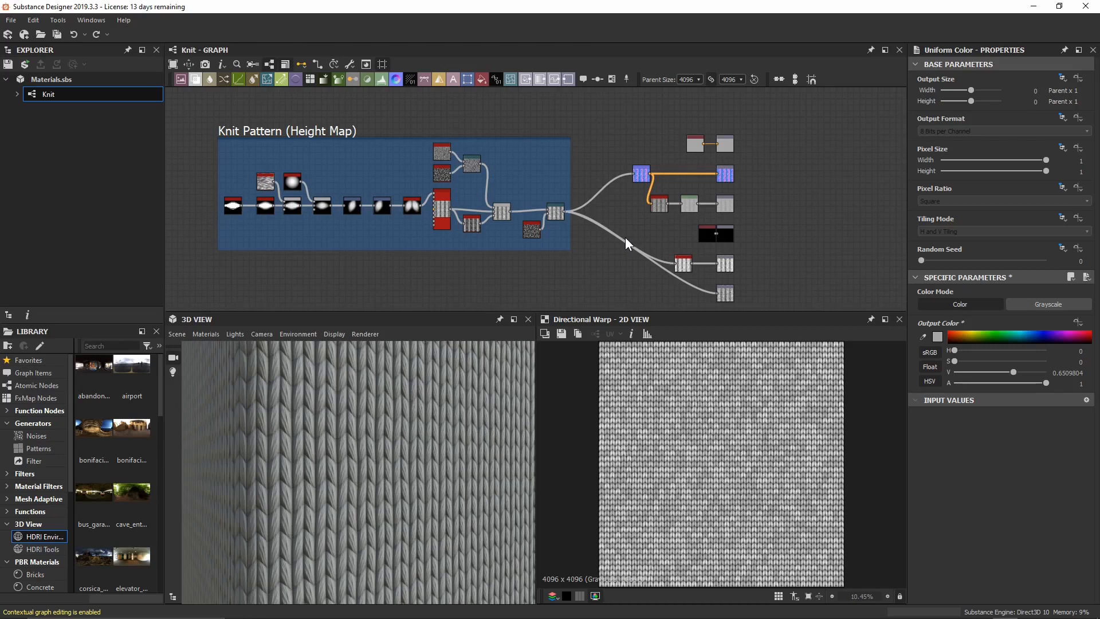
left_click(552, 220)
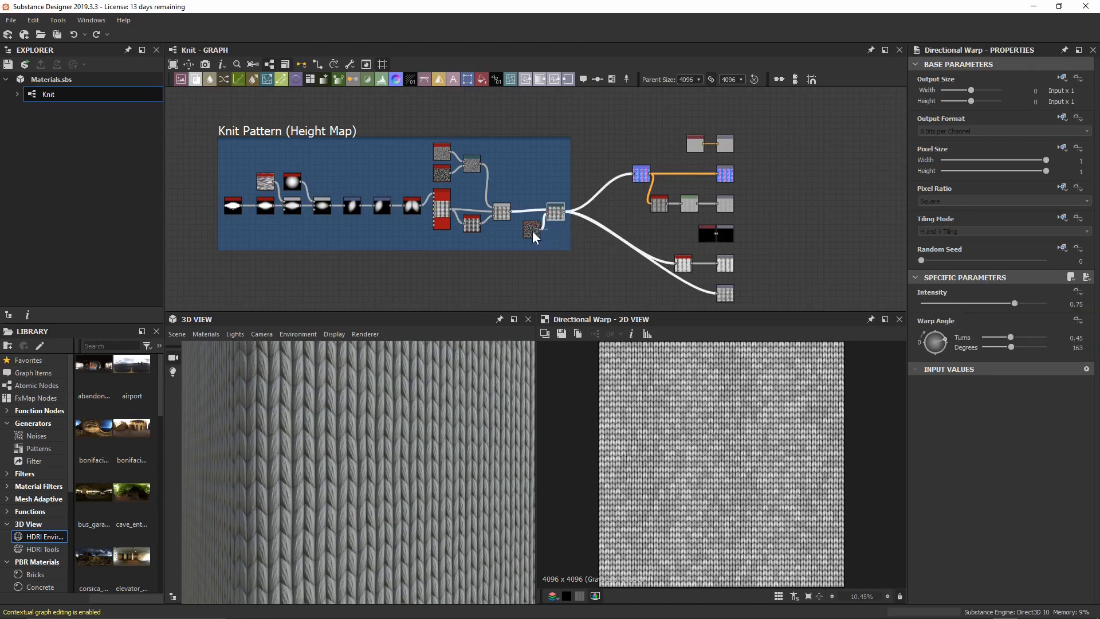
left_click(532, 231)
left_click(504, 217)
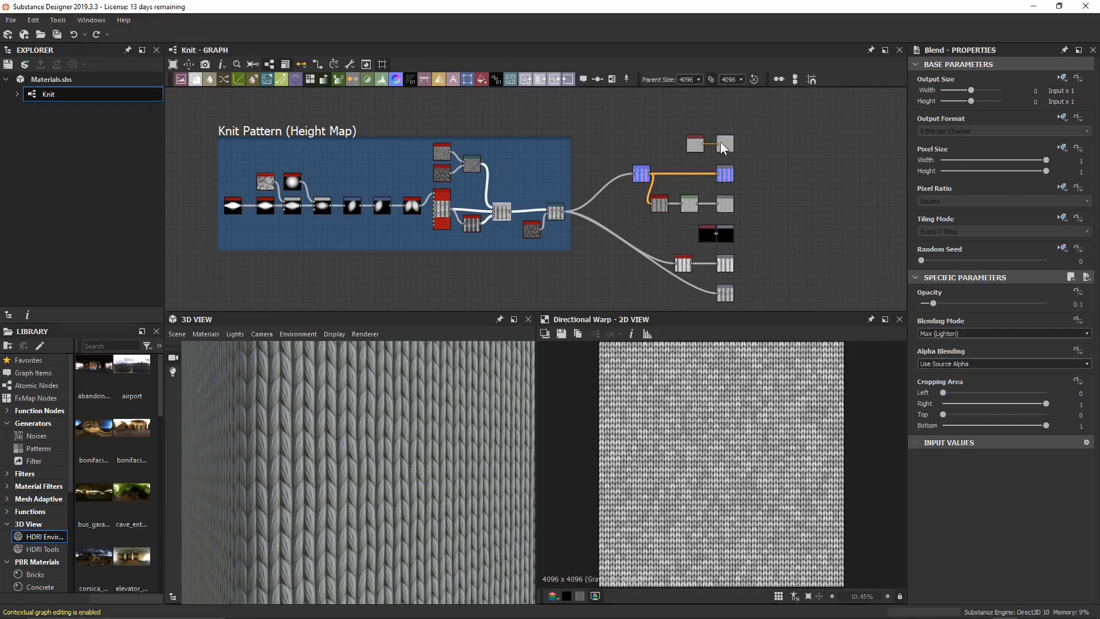
Expose the Output Color of the base color's Uniform Color node as a graph input named outputcolor.
scroll(708, 149, "up", 2)
scroll(707, 148, "up", 5)
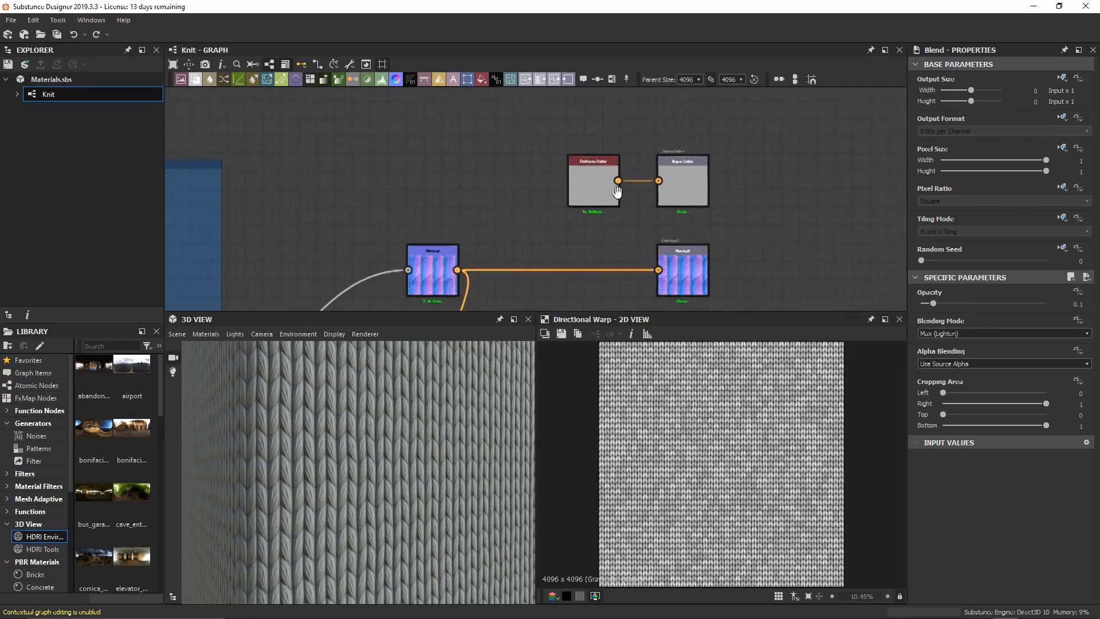
scroll(510, 256, "up", 1)
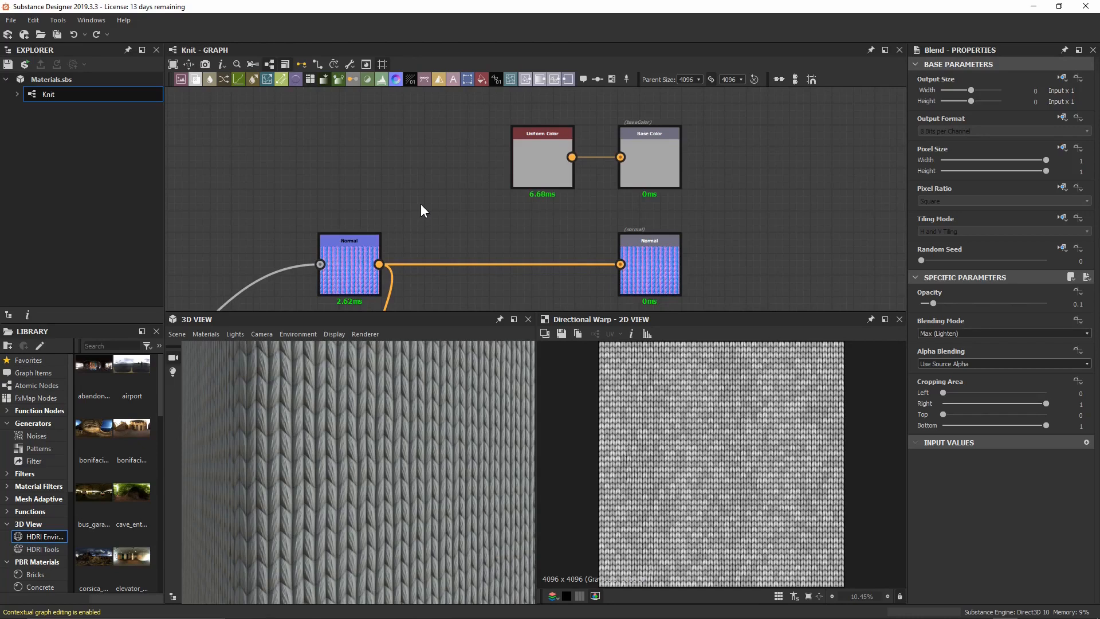
left_click(529, 166)
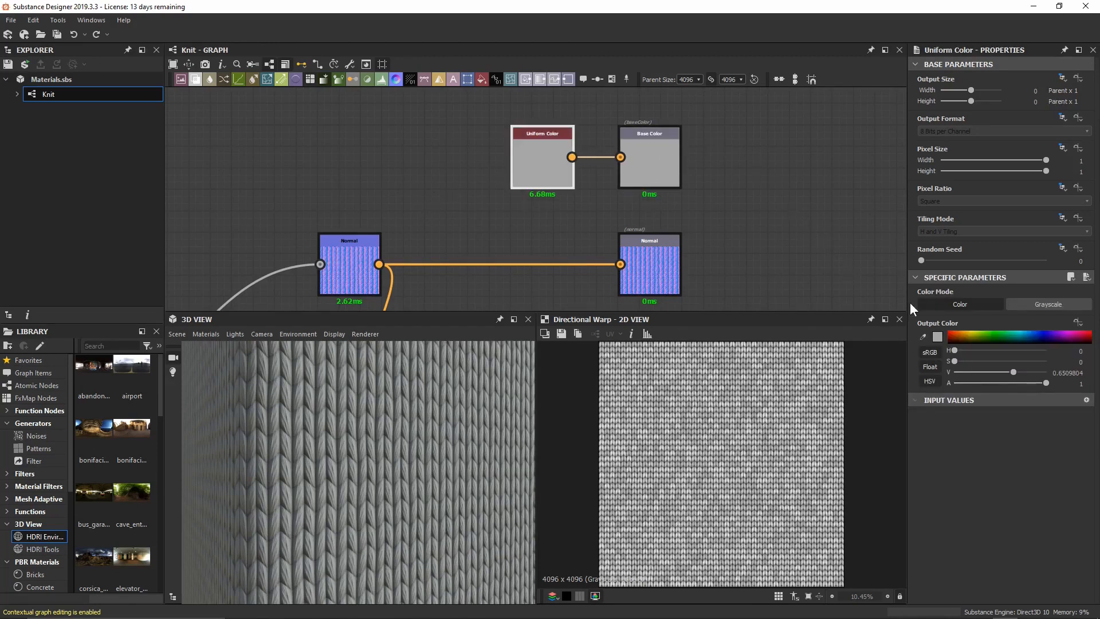
left_click(1080, 324)
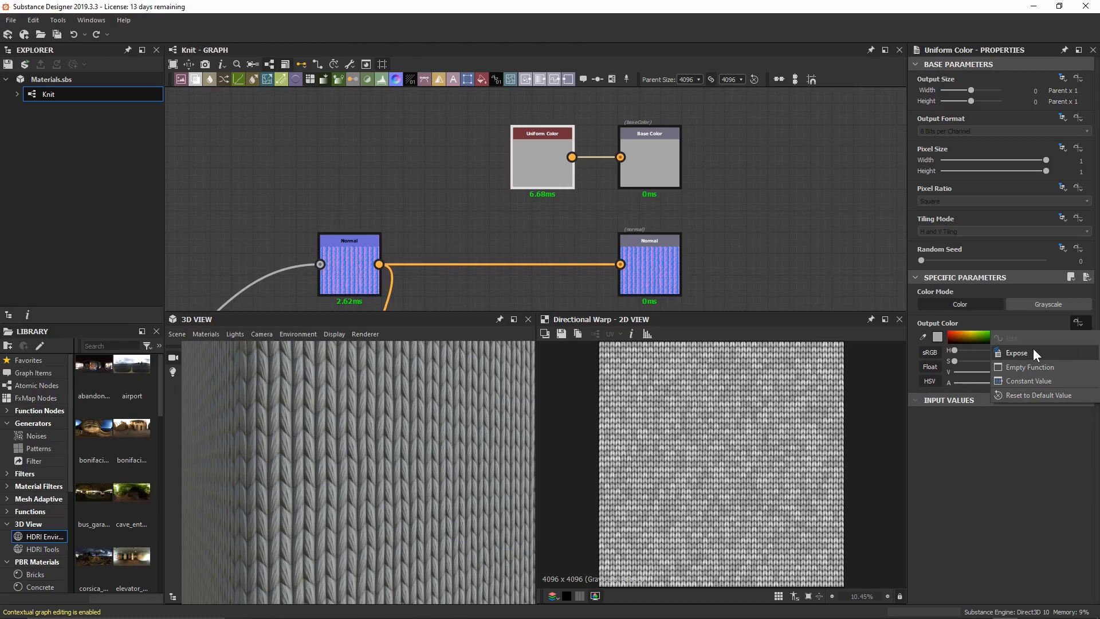
left_click(1018, 353)
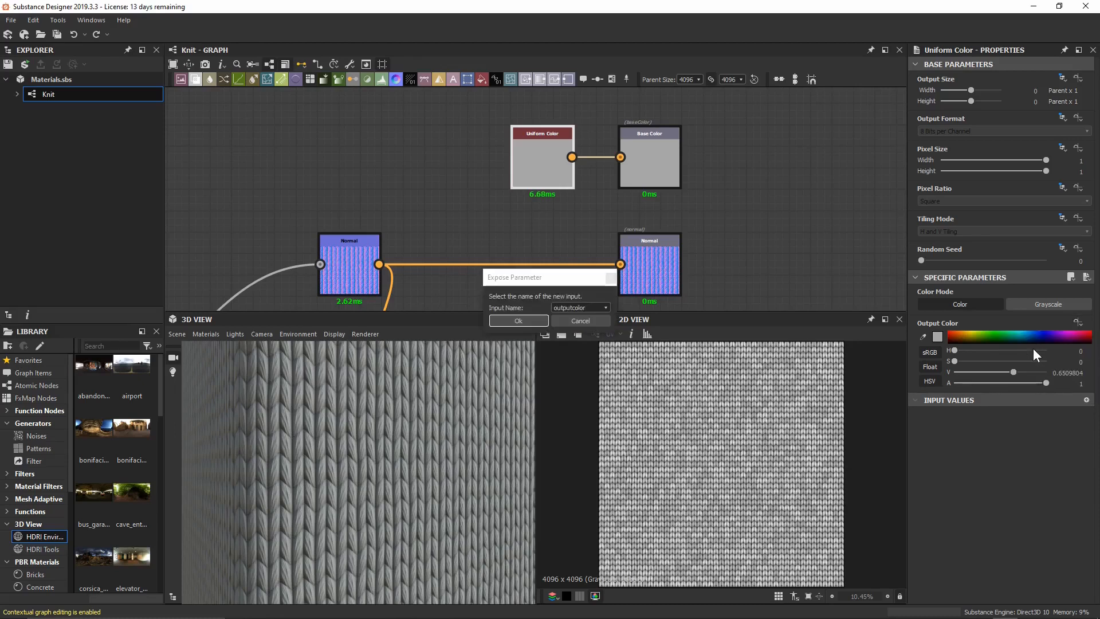
left_click(594, 307)
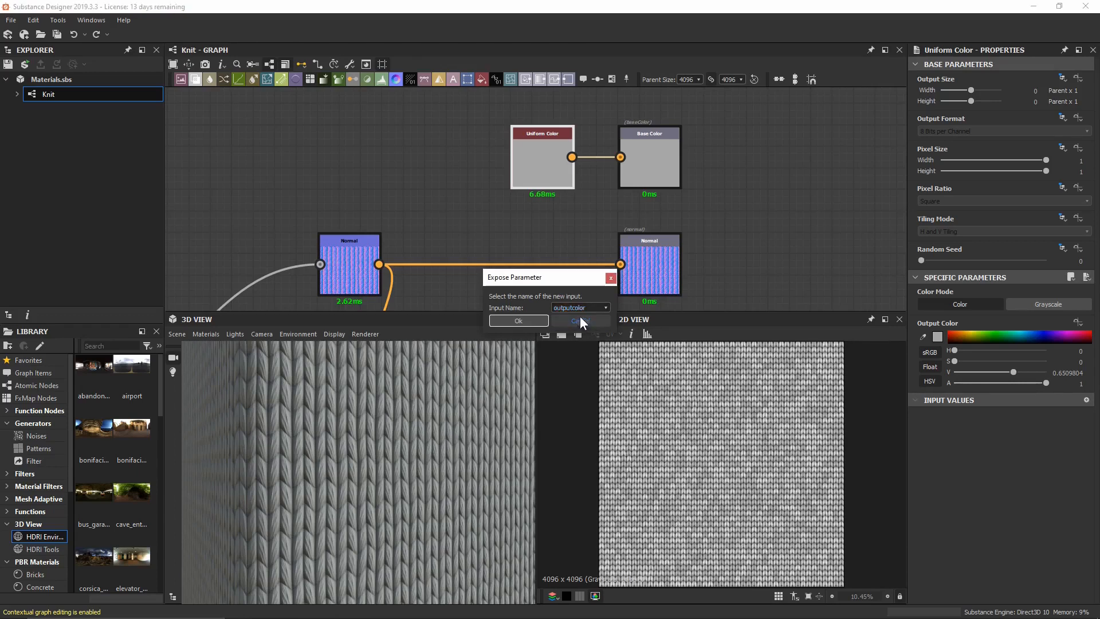
left_click(528, 321)
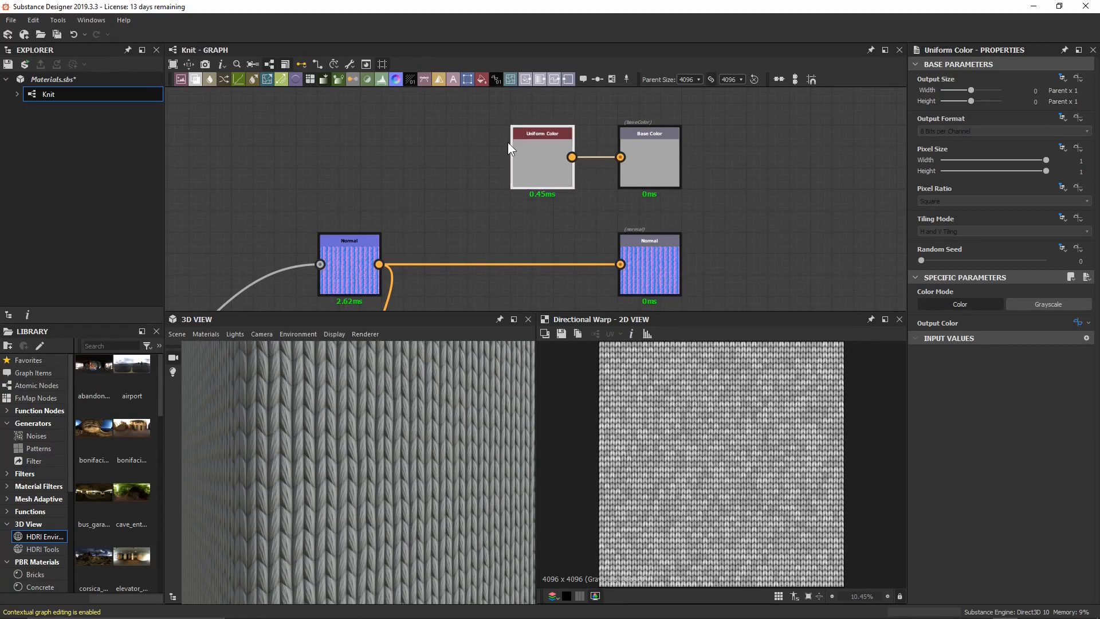
Label the Knit graph's exposed outputcolor parameter "Knit Base Colour".
left_click(776, 155)
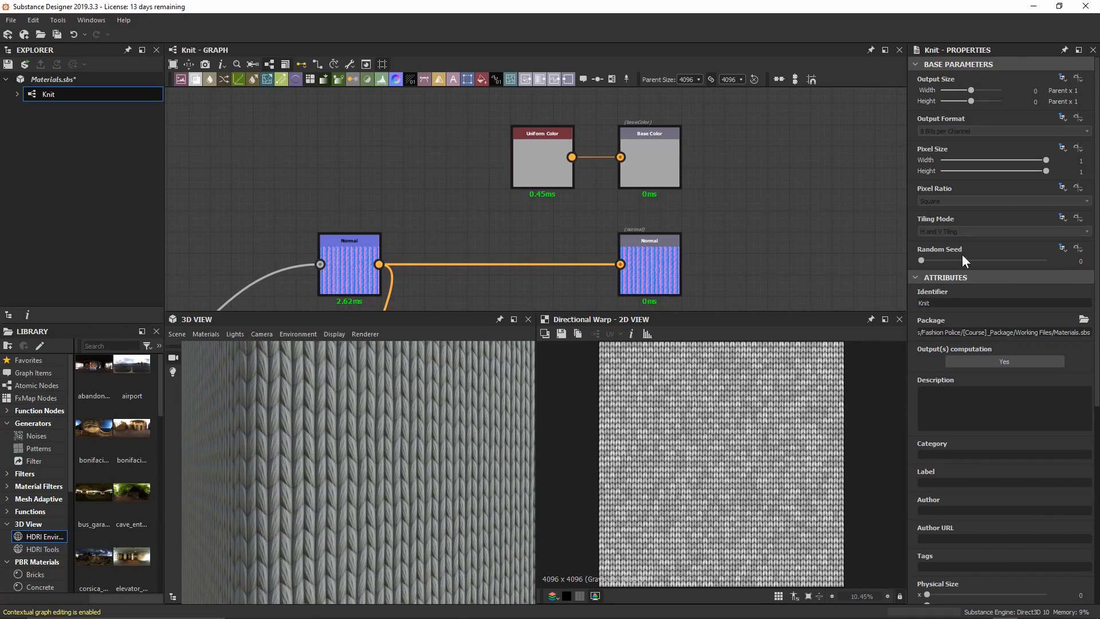
scroll(962, 254, "down", 5)
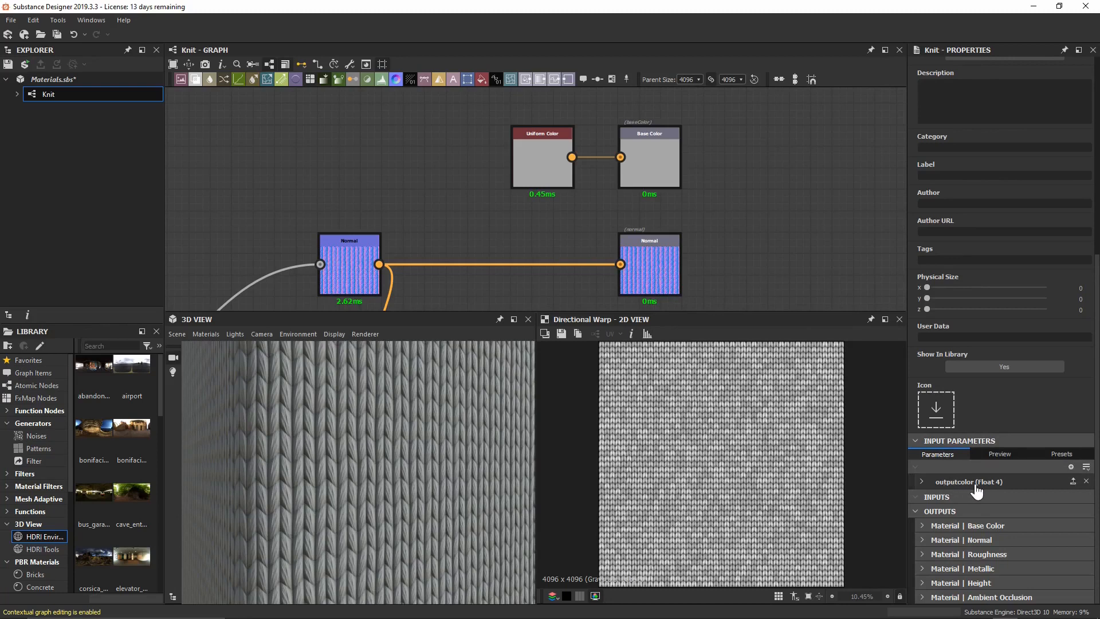
left_click(920, 480)
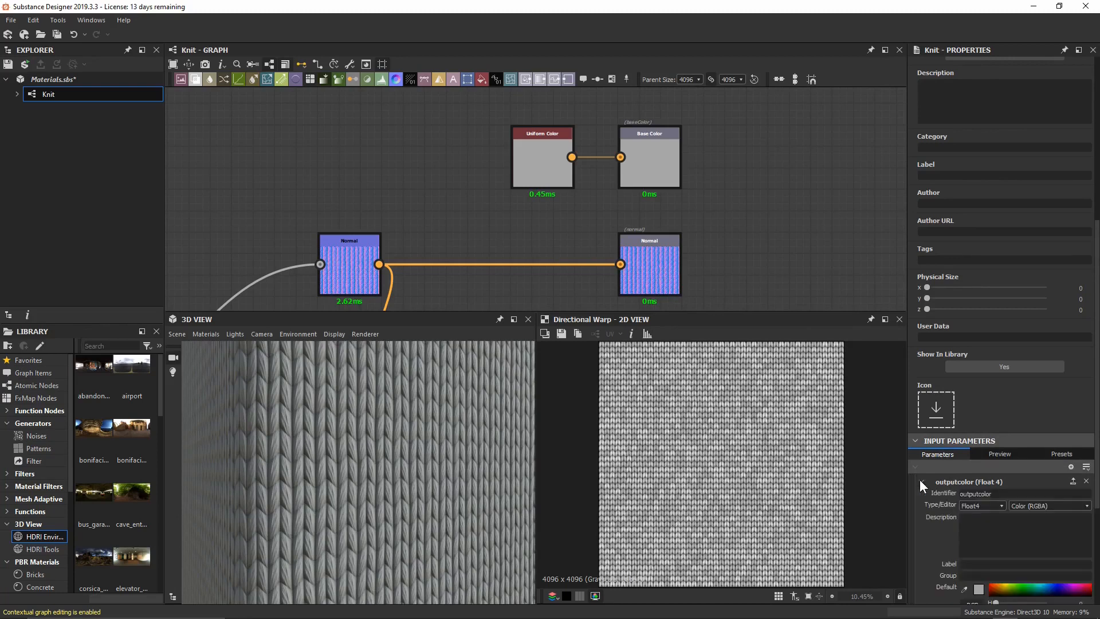
scroll(920, 479, "down", 2)
scroll(920, 479, "down", 1)
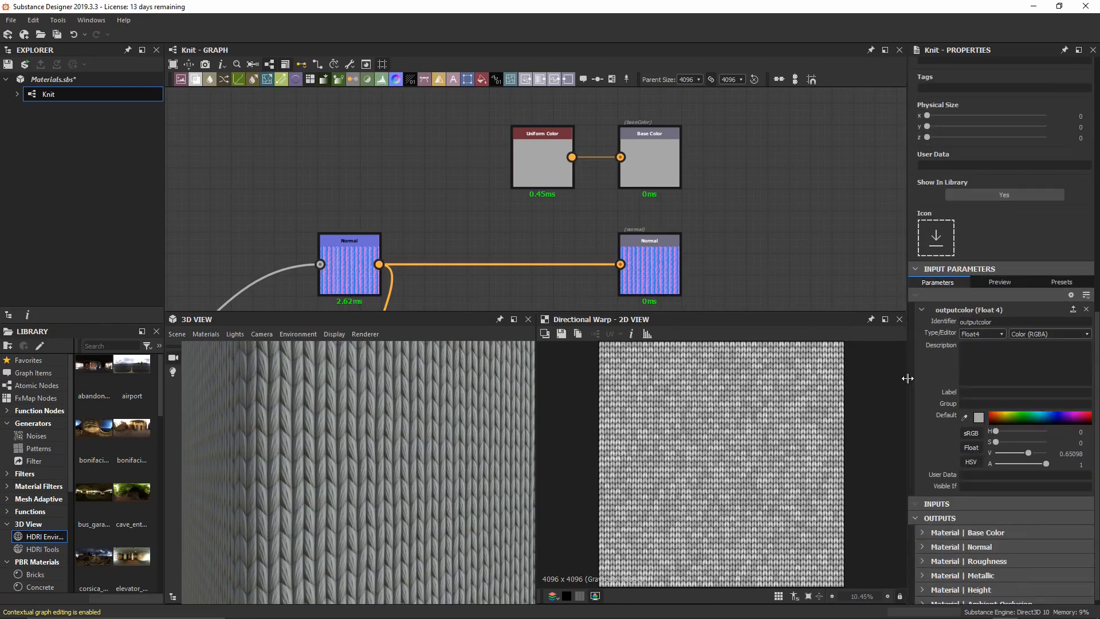
left_click_drag(908, 244, 899, 243)
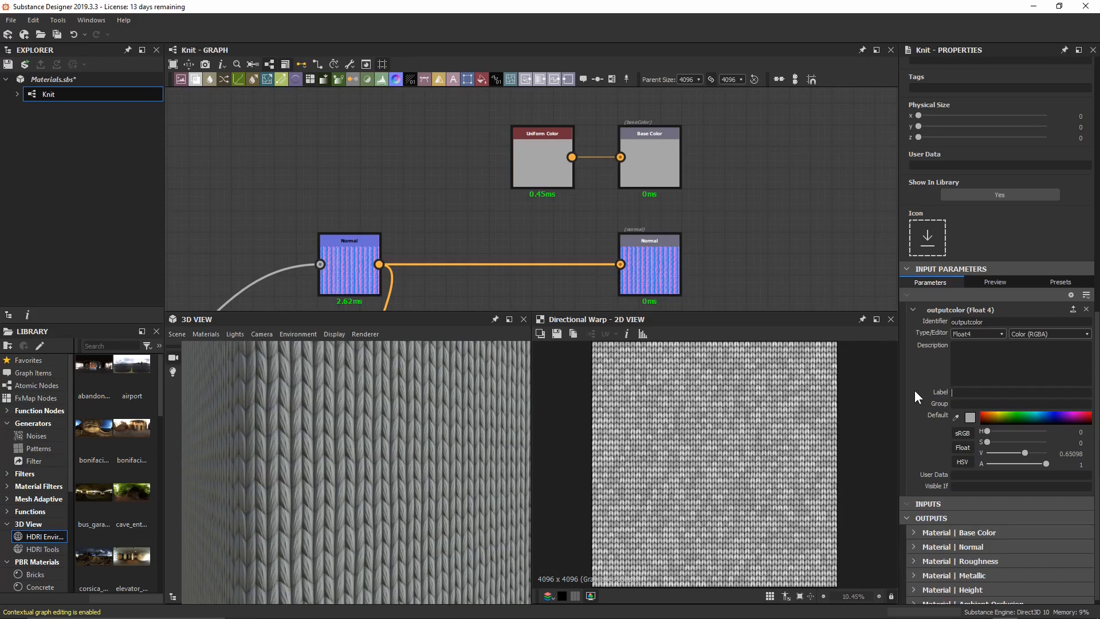
type("Knit Base Colour")
key("Return")
Try an orange-brown default for Knit Base Colour, undo it, and restore the parameter's label.
left_click(993, 416)
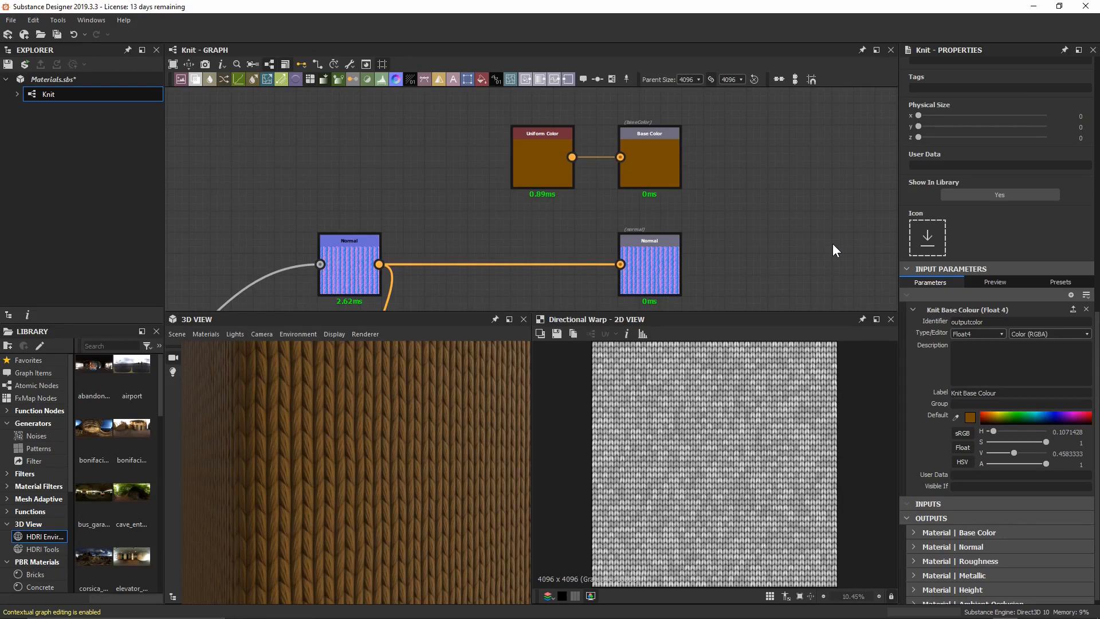
key("ctrl+z")
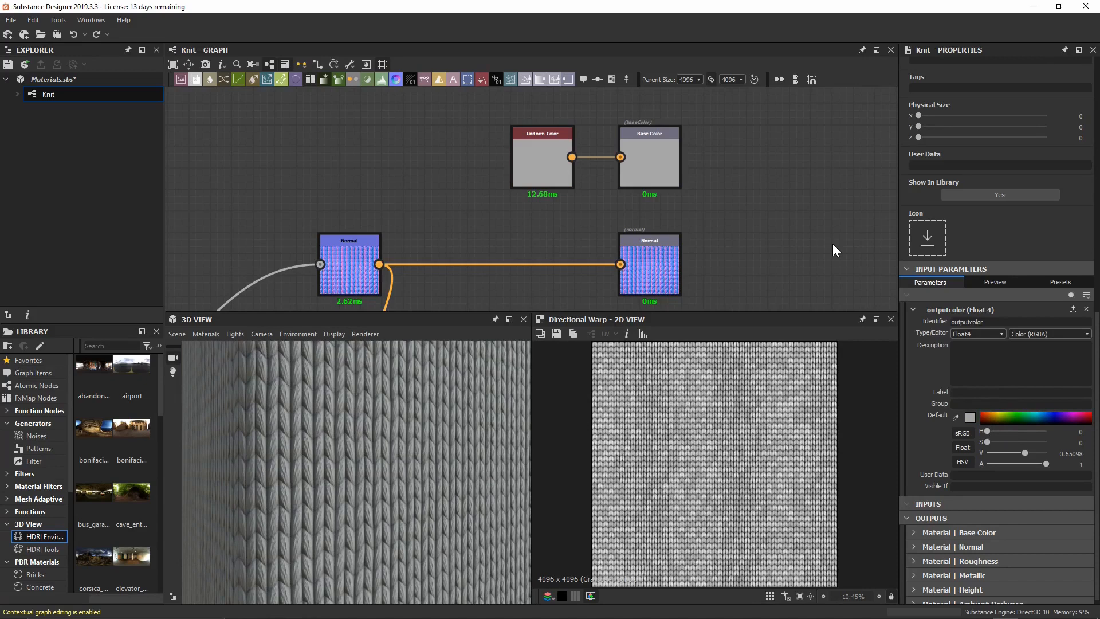
key("ctrl+y")
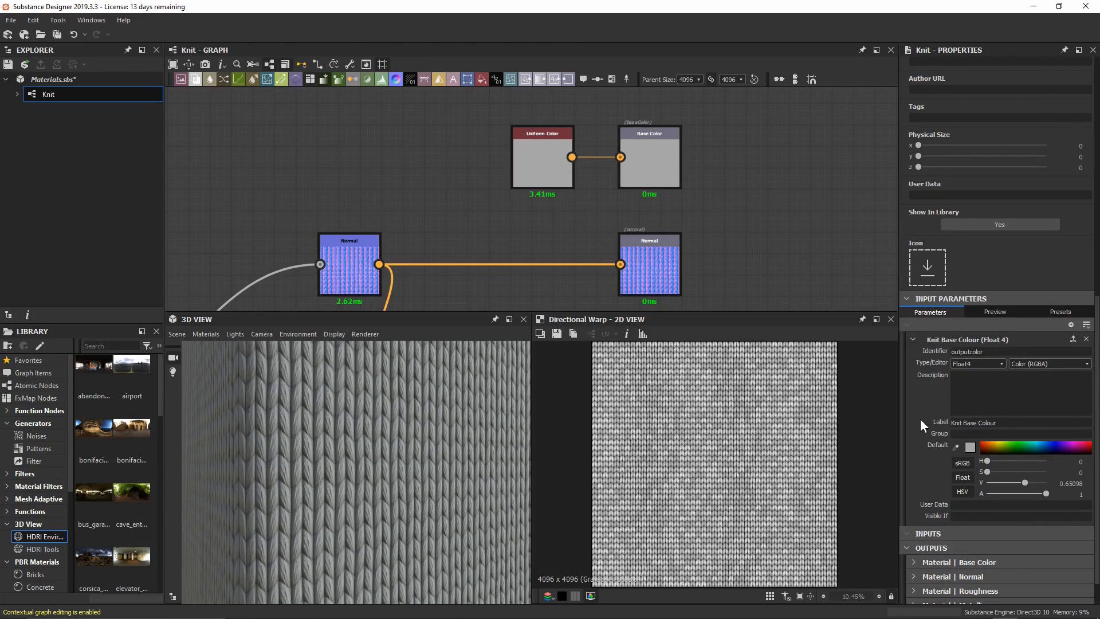
Open the preview of the Knit graph's exposed input parameters.
left_click(982, 313)
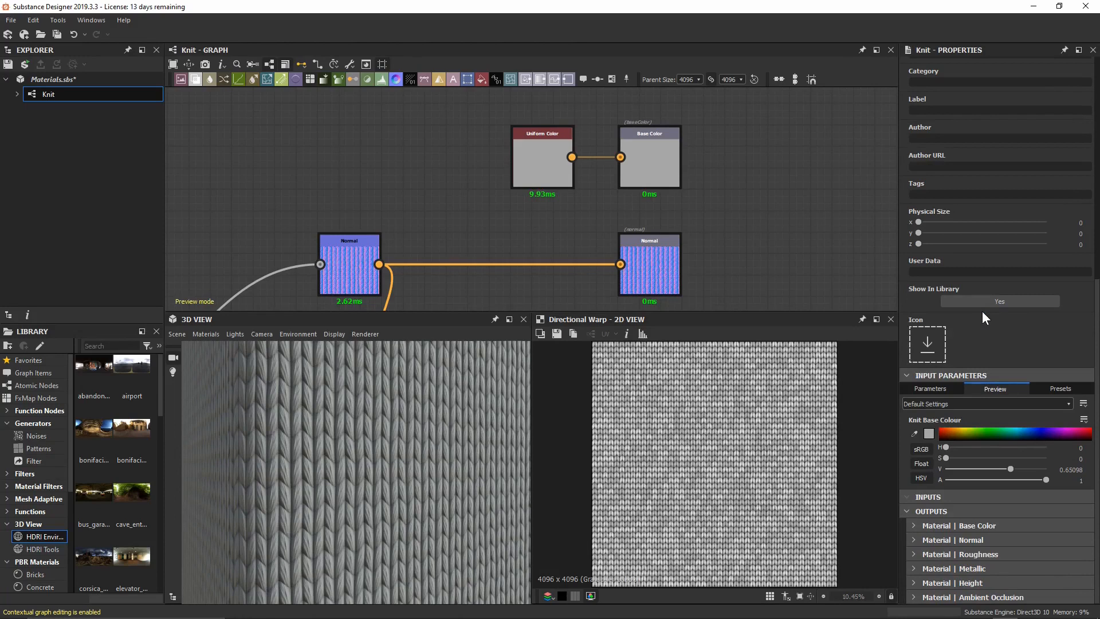